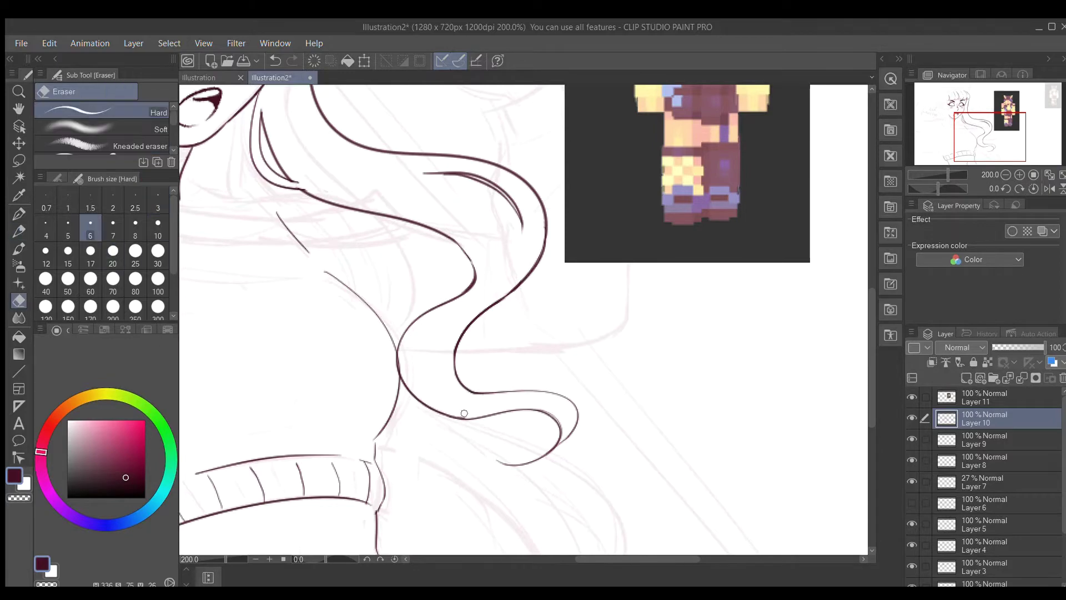
- Draw an inner contour line along the outer bend of the long wavy hair strand and hide the Layer 11 reference image
key("p")
scroll(607, 266, "down", 4)
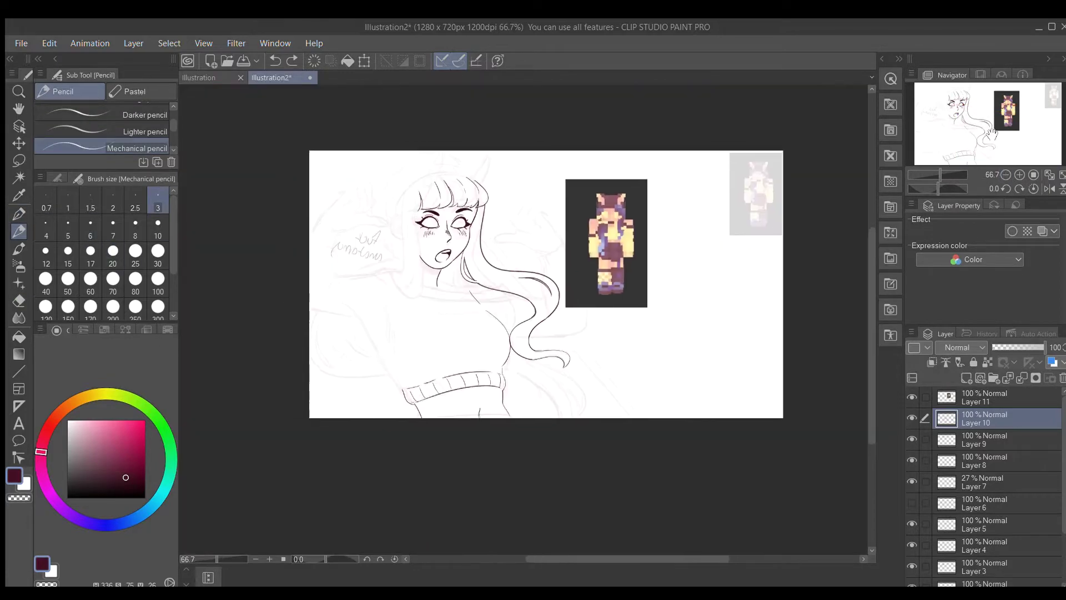
scroll(607, 266, "up", 2)
key("p")
scroll(863, 177, "up", 1)
key("p")
scroll(863, 178, "up", 2)
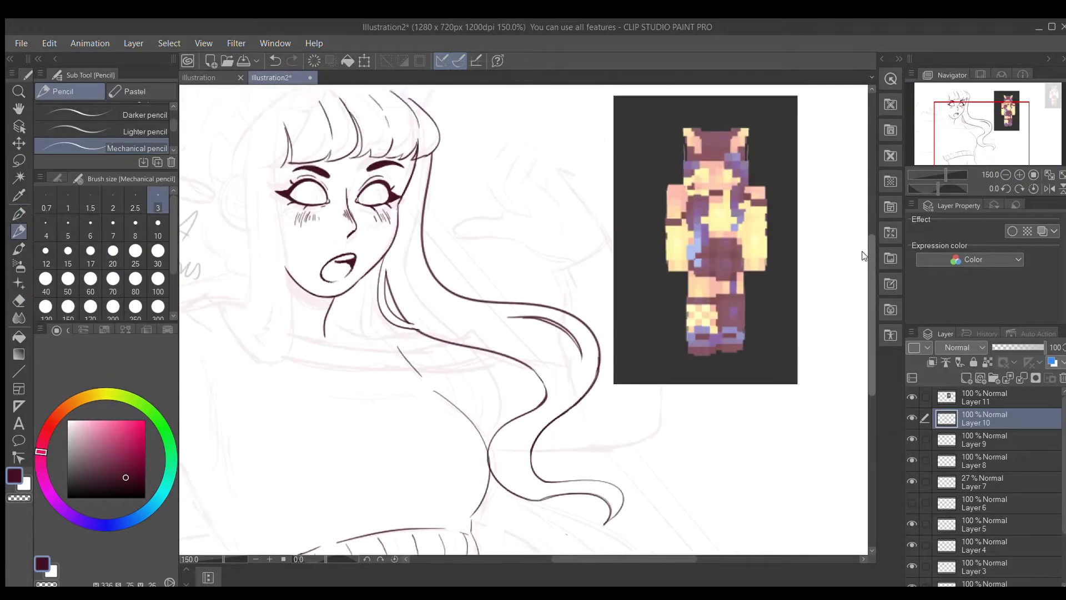
scroll(541, 427, "down", 1)
mouse_move(558, 377)
left_mouse_down()
mouse_move(608, 339)
mouse_move(605, 311)
mouse_move(591, 306)
mouse_move(598, 345)
left_mouse_up()
key("ctrl+comma")
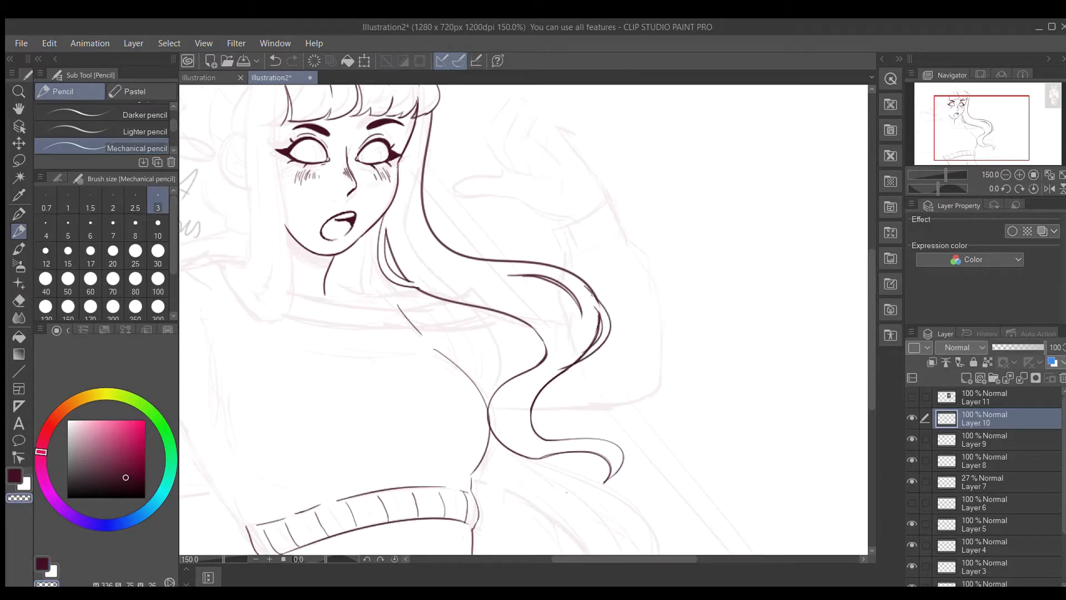
- Erase the overlapping part of the wavy strand's upper inner contour and redraw that line with the pencil
scroll(208, 229, "up", 2)
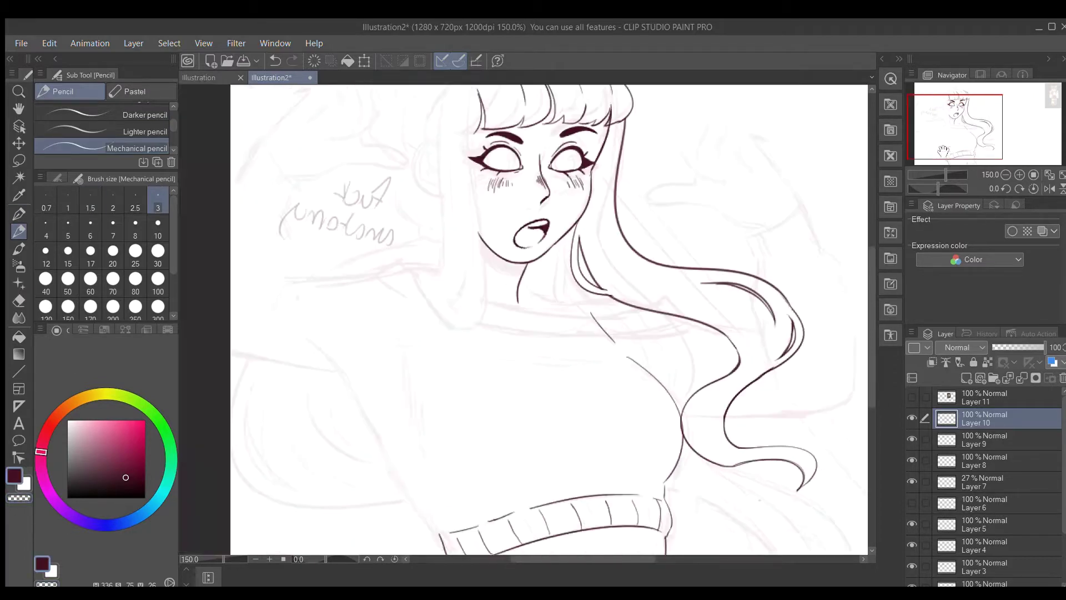
scroll(533, 249, "up", 2)
key("e")
left_click_drag(550, 261, 568, 277)
key("p")
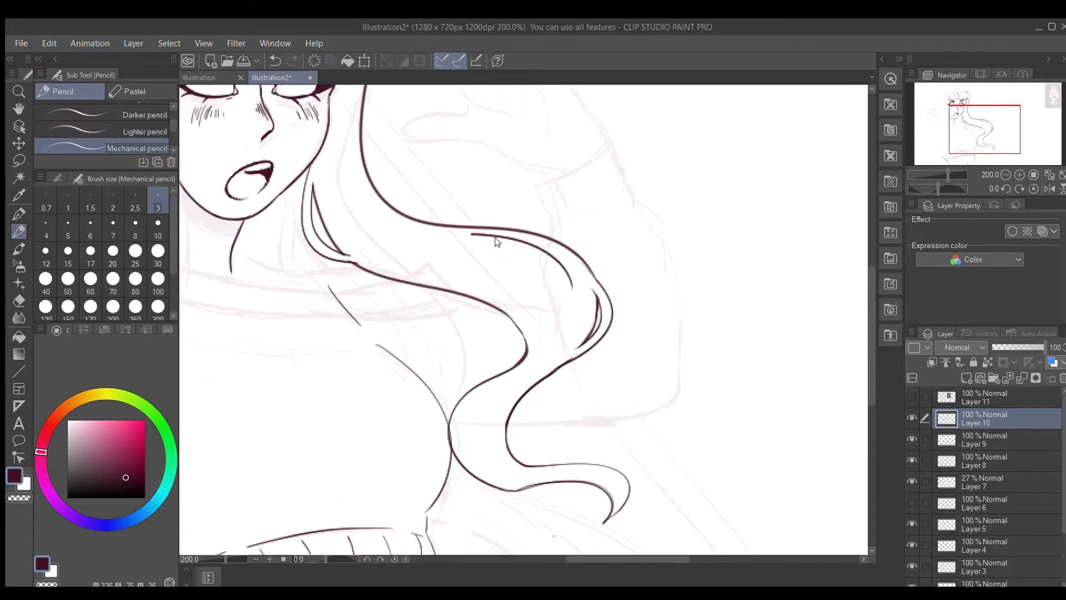
mouse_move(460, 236)
left_mouse_down()
mouse_move(511, 240)
mouse_move(578, 275)
mouse_move(582, 303)
left_mouse_up()
scroll(959, 148, "down", 2)
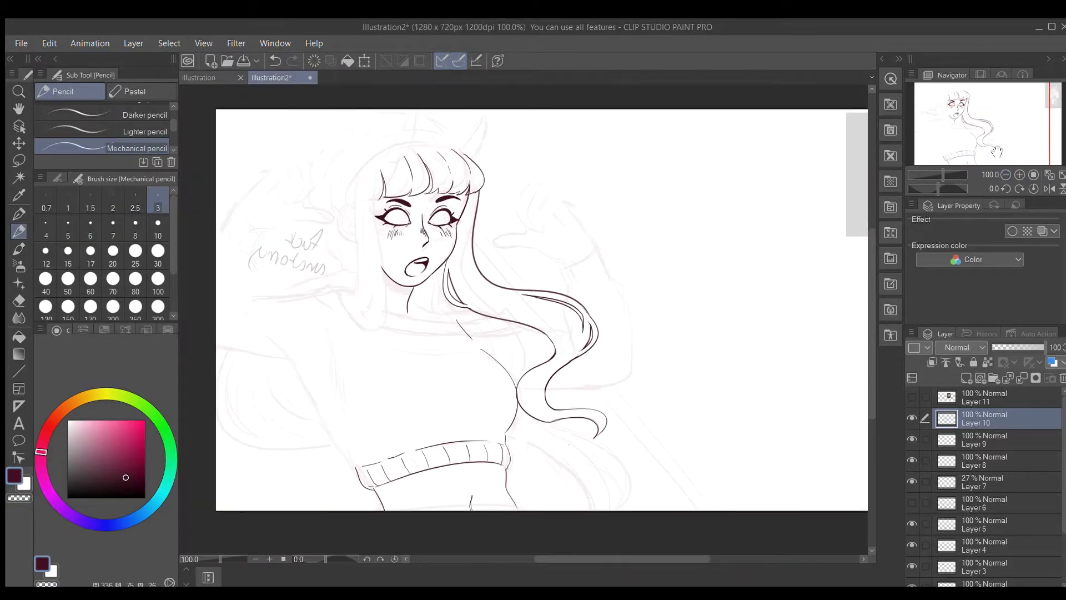
scroll(959, 149, "up", 2)
scroll(959, 148, "down", 2)
- Try to draw a long hair strand from the temple beside the face down past the shoulder with pencil size 4
key("h")
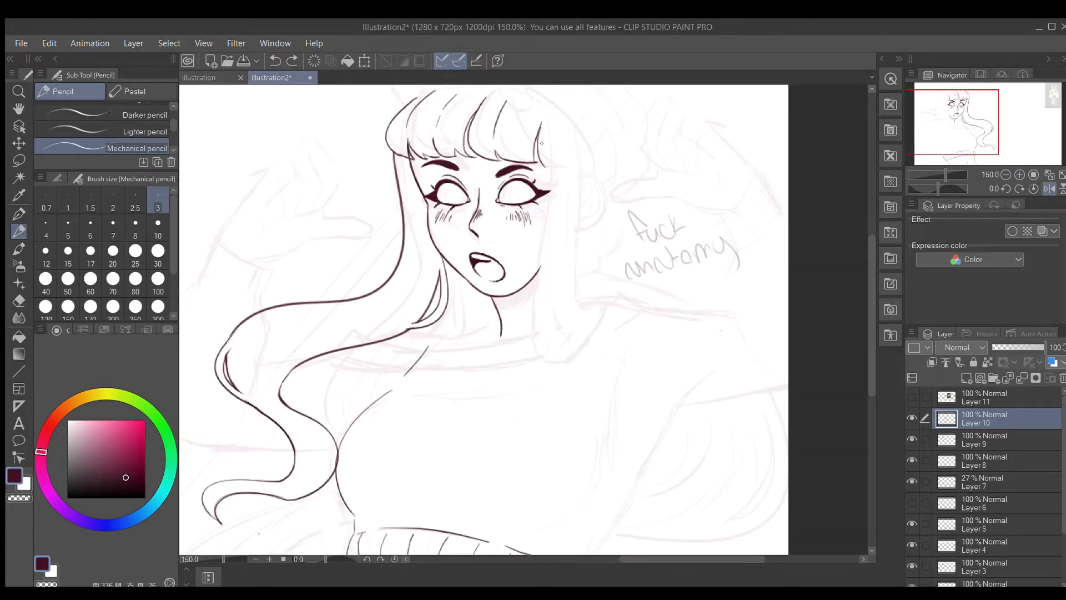
key("h")
key("h")
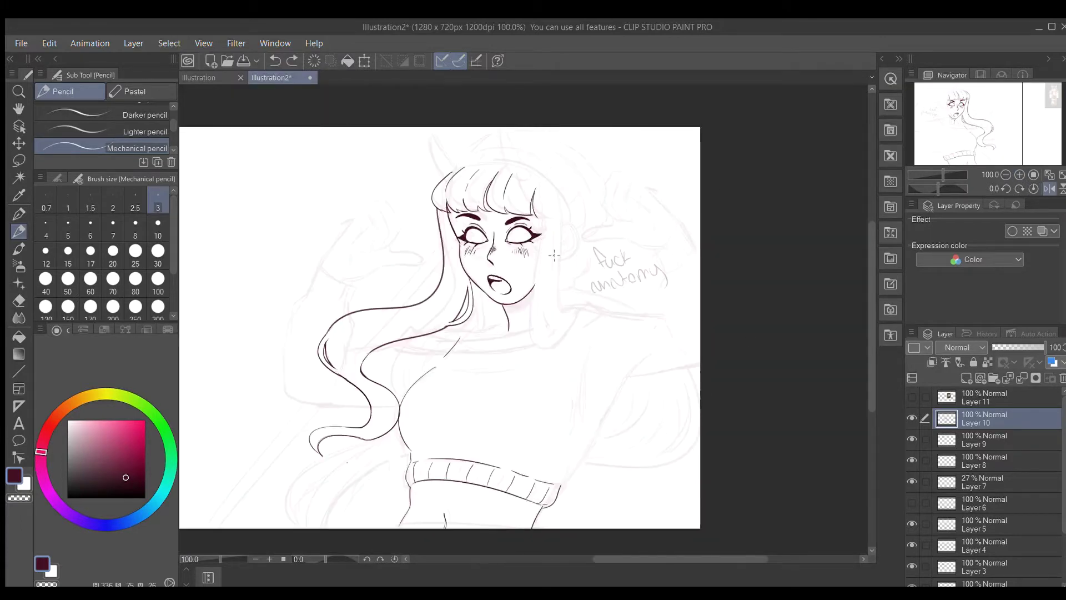
key("]")
key("h")
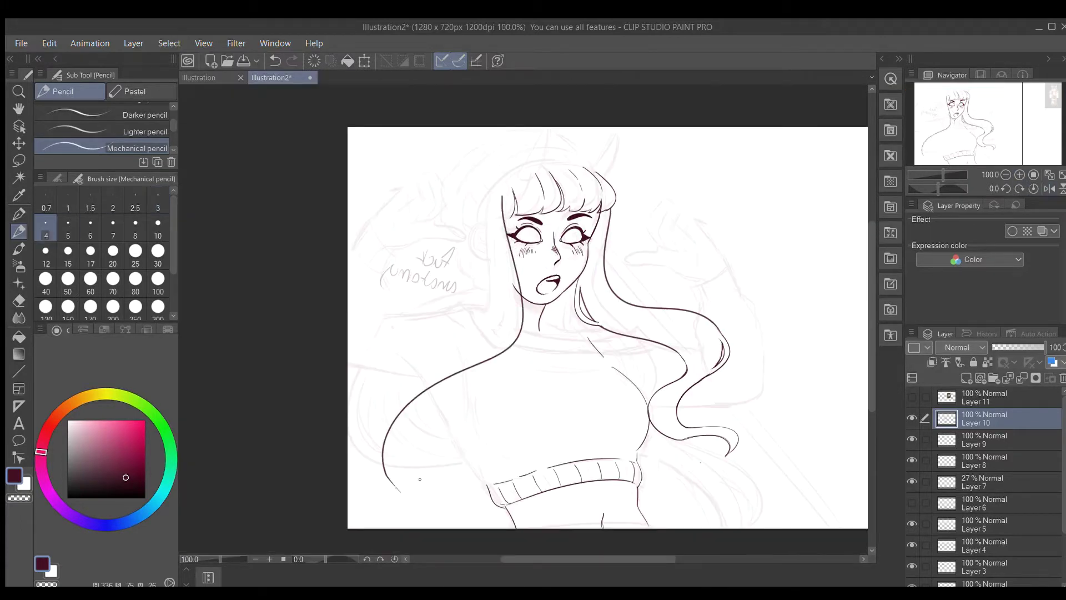
- Try to reshape the long temple strand with a lasso transform and redraw it shorter, checking it in the mirrored view
key("m")
left_click_drag(352, 135, 345, 489)
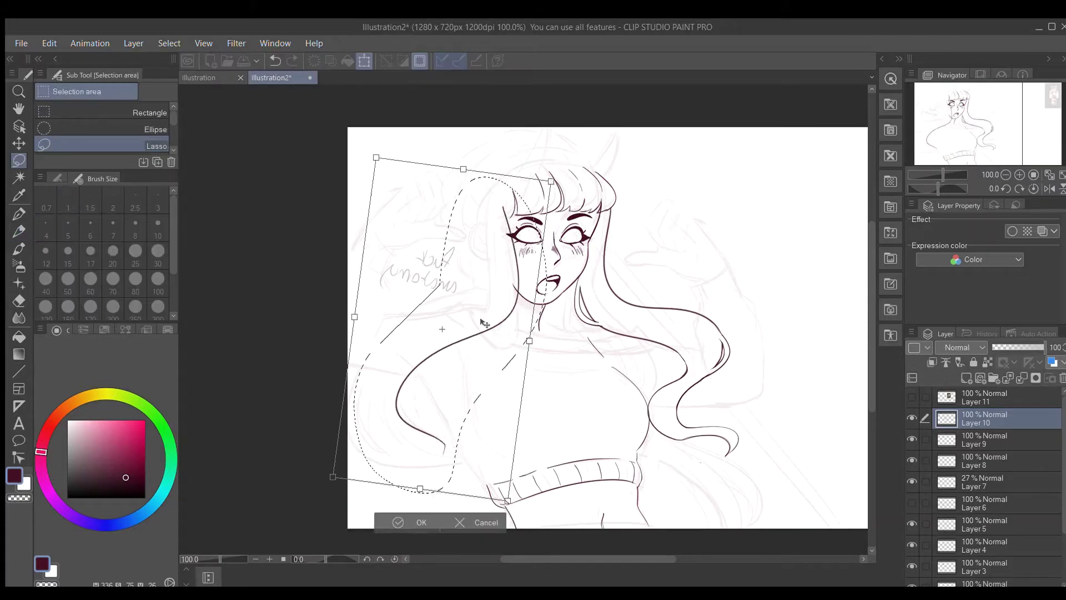
left_click(1005, 174)
left_click(1034, 175)
key("p")
key("h")
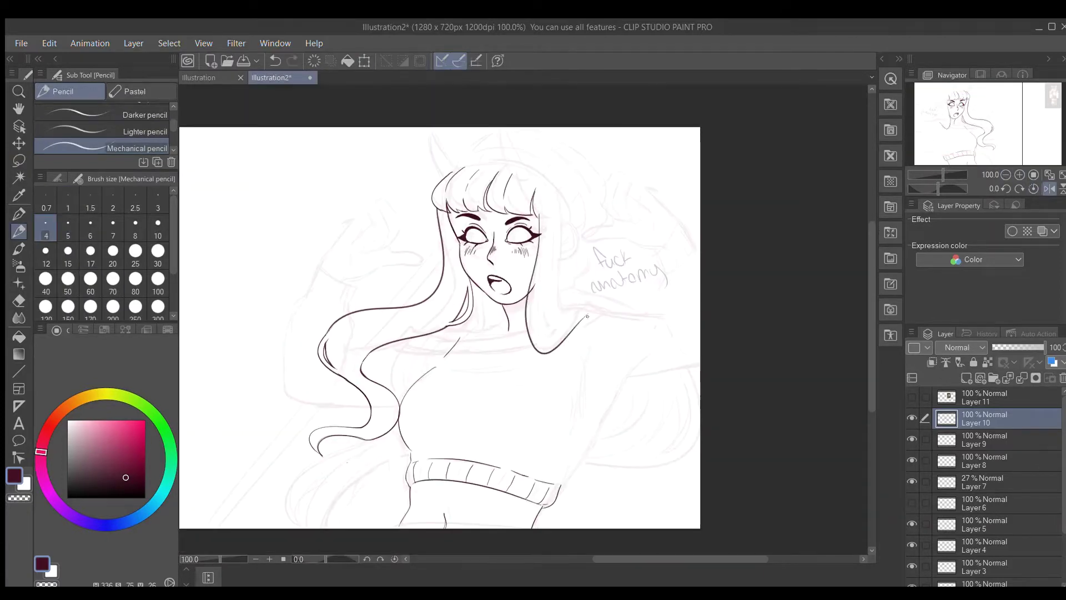
key("h")
- Draw the crop top's shoulder seam, side edge and curved neckline with pencil size 3
left_click(1020, 174)
left_click(157, 201)
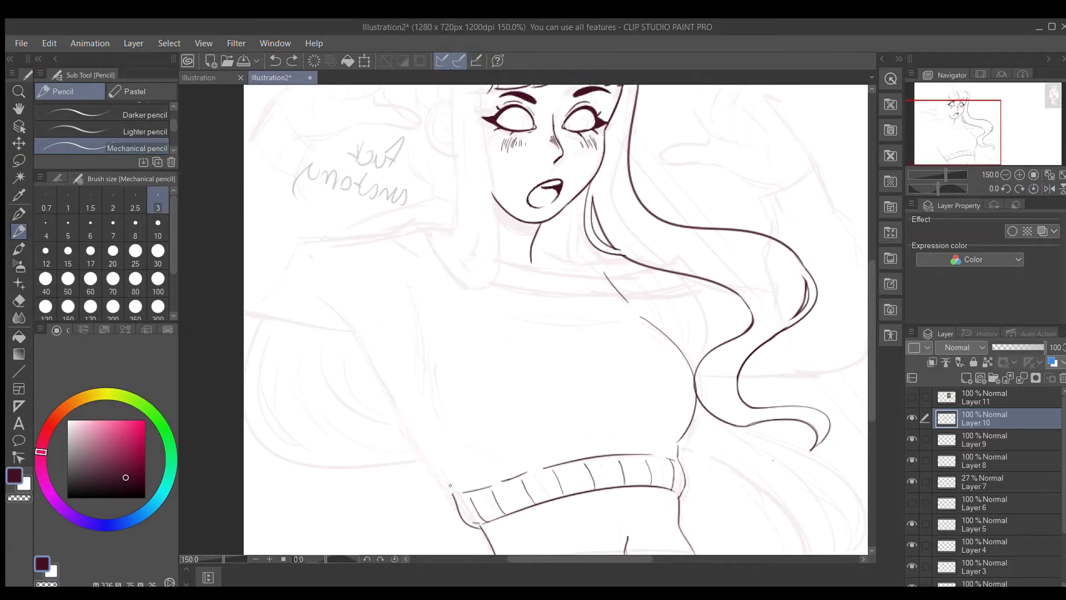
left_click_drag(343, 245, 397, 364)
left_click_drag(339, 332, 422, 447)
left_click_drag(472, 315, 604, 318)
left_click_drag(425, 278, 599, 298)
- Draw the crop top's fold lines under the bust just above the ribbed hem and check them in the mirrored view
left_click_drag(631, 430, 569, 442)
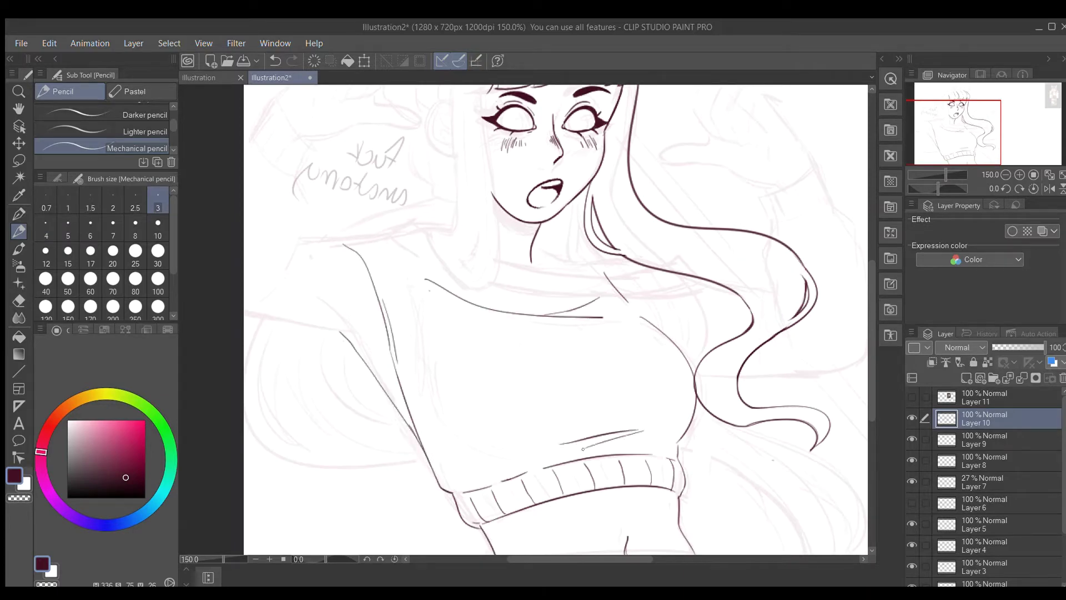
left_click_drag(425, 358, 475, 447)
mouse_move(500, 459)
left_mouse_down()
mouse_move(520, 459)
mouse_move(483, 460)
left_mouse_up()
left_click(1006, 175)
key("h")
left_click(1019, 175)
left_click(1019, 174)
left_click(1033, 174)
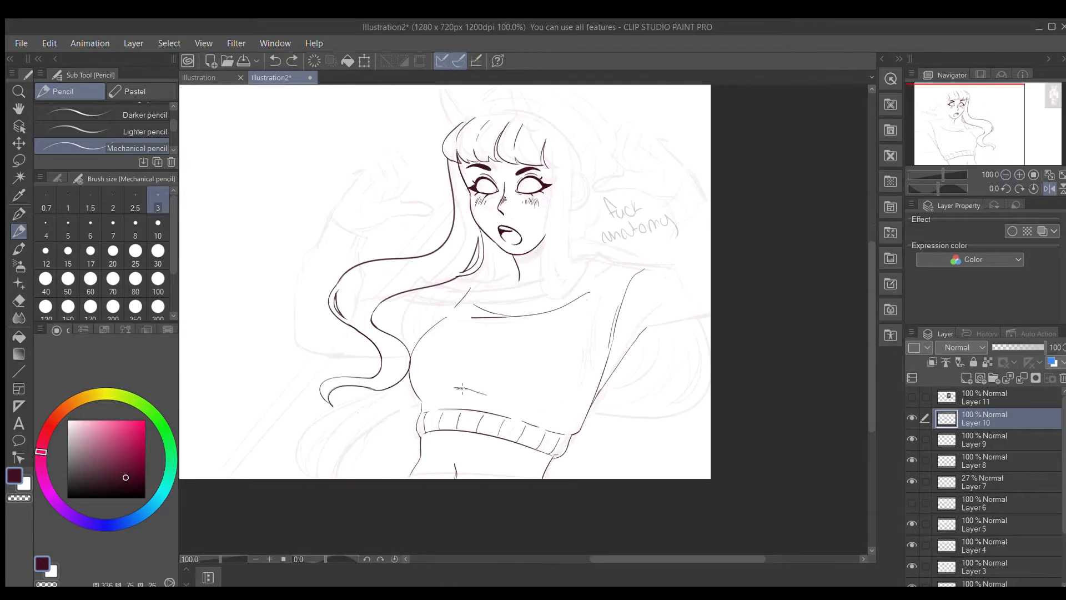
key("h")
key("e")
key("ctrl+plus")
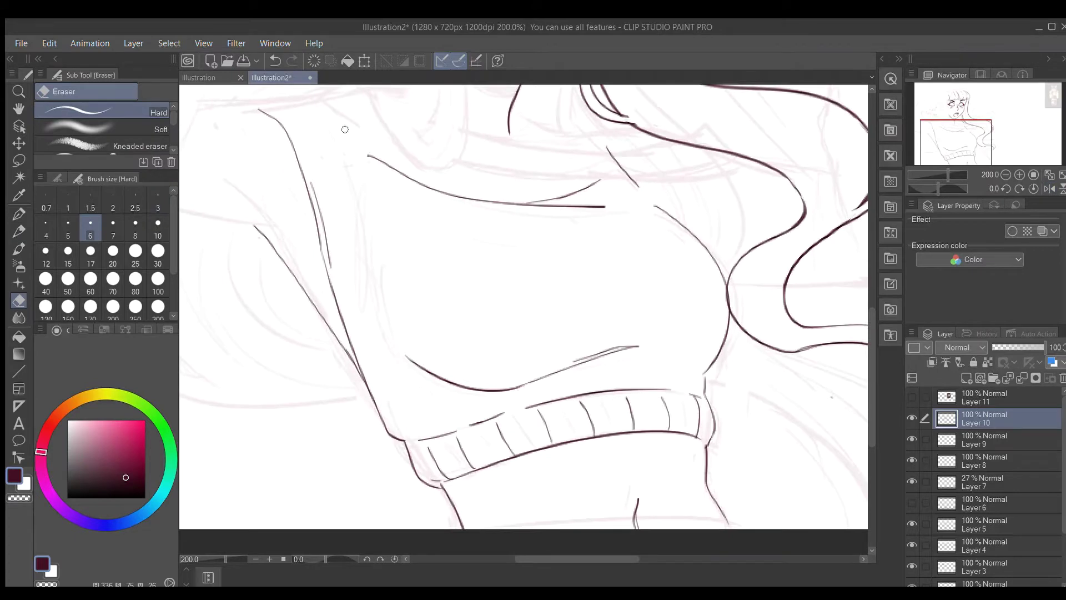
- Draw the visible ear beside the face and rework its inner fold lines
key("p")
scroll(344, 129, "up", 5)
mouse_move(404, 213)
left_mouse_down()
mouse_move(406, 282)
mouse_move(387, 222)
left_mouse_up()
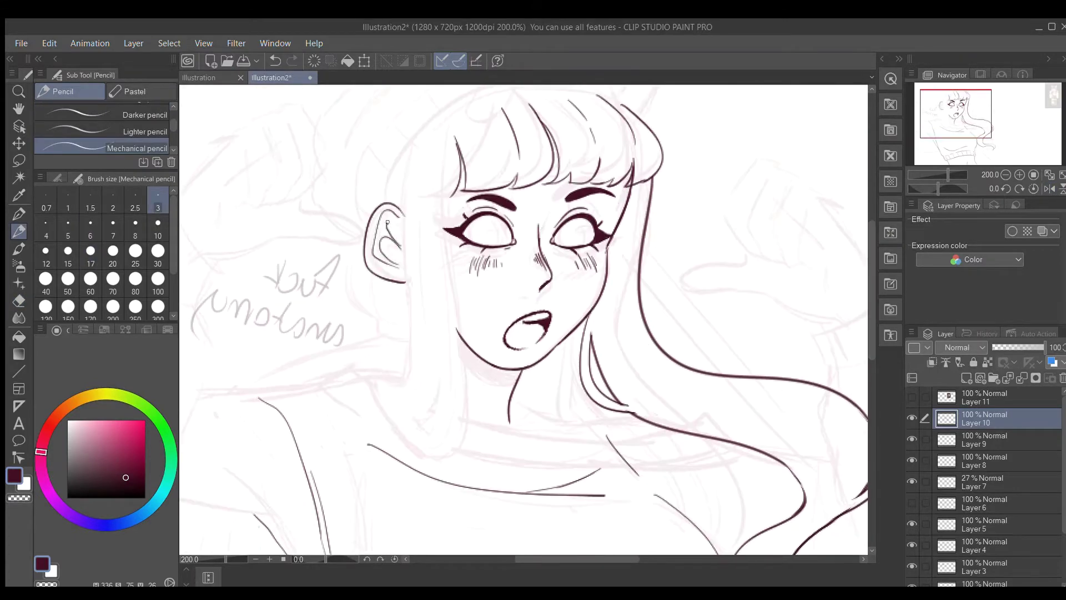
key("ctrl+z")
key("ctrl+minus")
key("h")
- On a new layer, draw a long wavy hair strand falling in front of the ear and over the chest to the hem
key("ctrl+shift+n")
left_click_drag(608, 403, 583, 370)
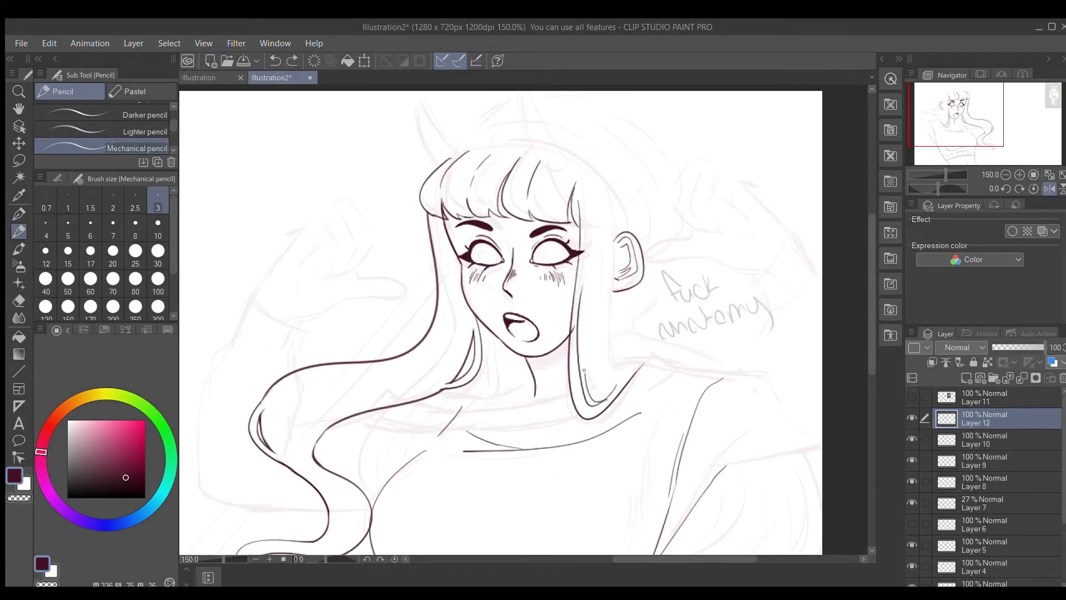
left_click_drag(610, 195, 621, 379)
key("ctrl+minus")
key("ctrl+minus")
key("h")
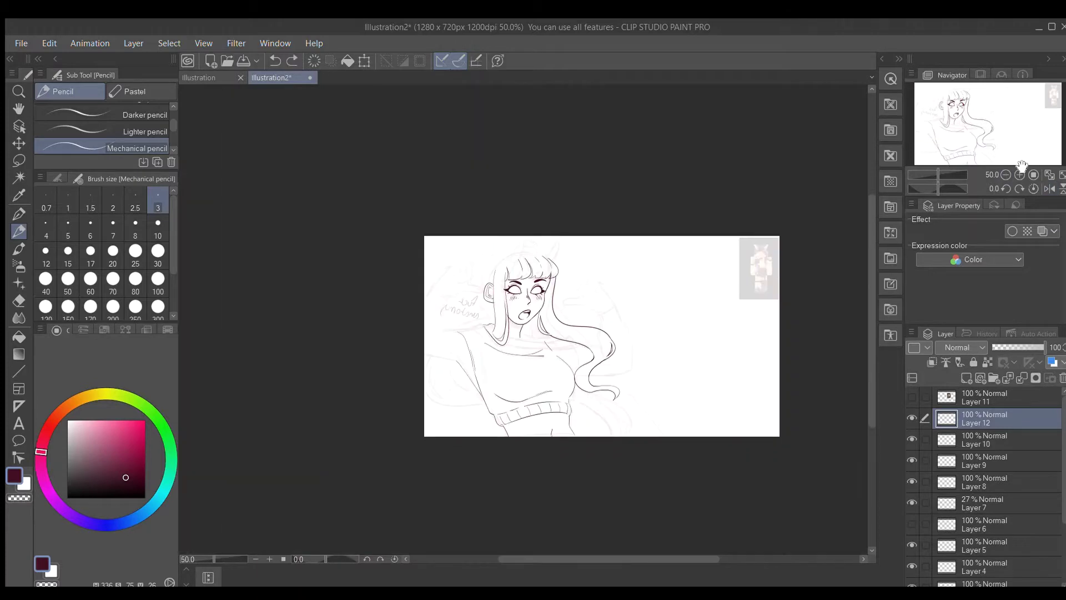
key("ctrl+plus")
key("ctrl+z")
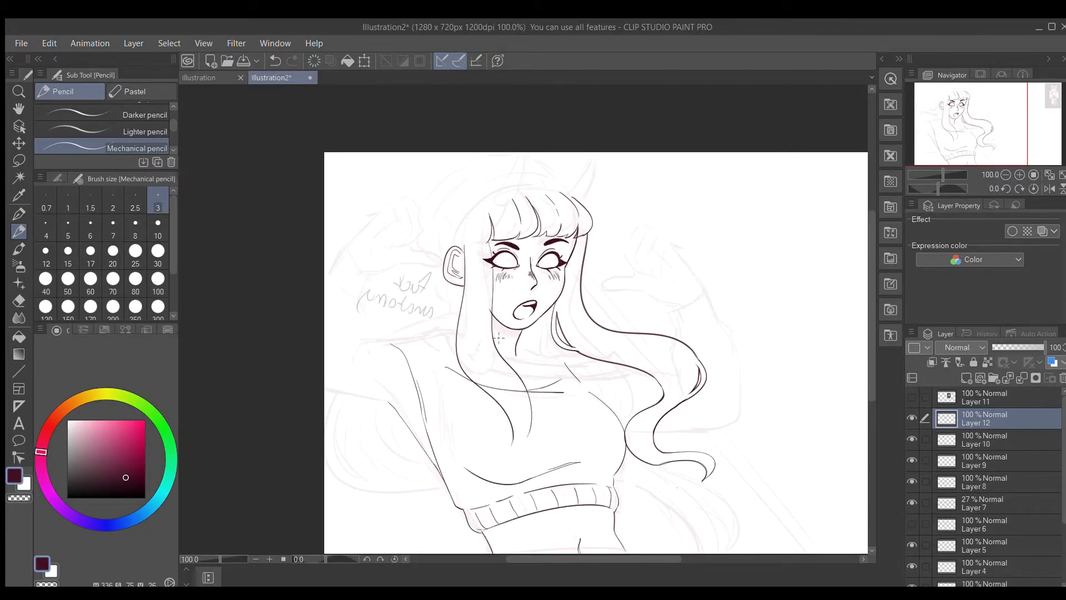
left_click_drag(480, 228, 527, 476)
key("ctrl+plus")
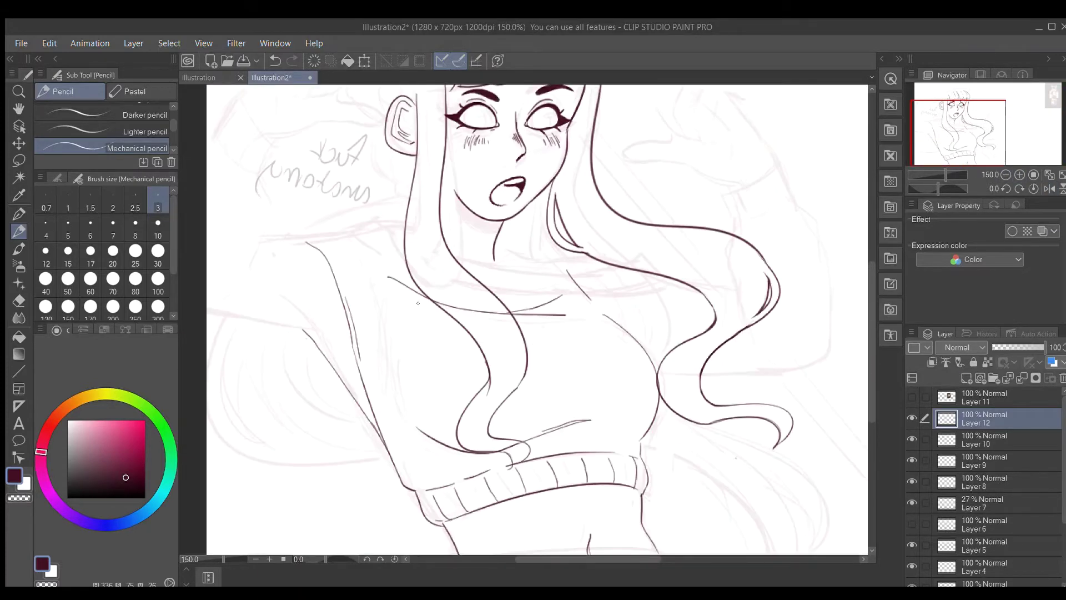
- On another new layer, draw a narrow strand of hair curving from below the ear onto the shoulder
scroll(538, 319, "up", 3)
key("ctrl+shift+n")
left_click_drag(417, 261, 396, 406)
mouse_move(423, 297)
left_mouse_down()
mouse_move(416, 303)
mouse_move(413, 225)
left_mouse_up()
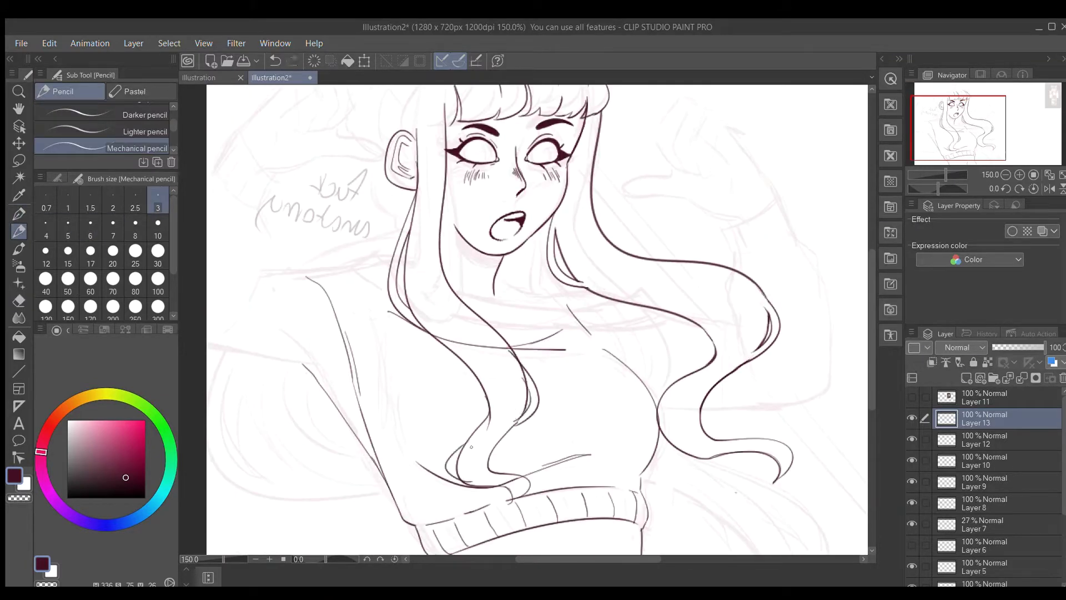
- Select Layer 12 and clean up the front hair lines where they overlap the narrow shoulder strand
key("e")
key("alt+bracketleft")
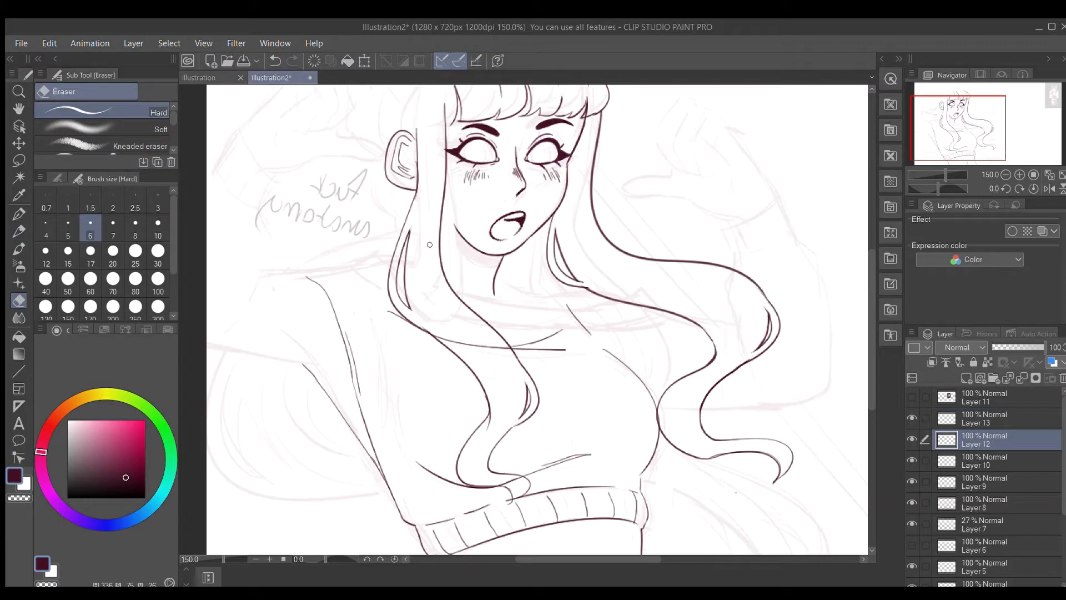
key("p")
mouse_move(429, 245)
left_mouse_down()
mouse_move(449, 268)
mouse_move(442, 178)
left_mouse_up()
- Toggle Layers 8 and 10 to identify the clothing lines and erase them where they cross the front hair strand
left_click(912, 503)
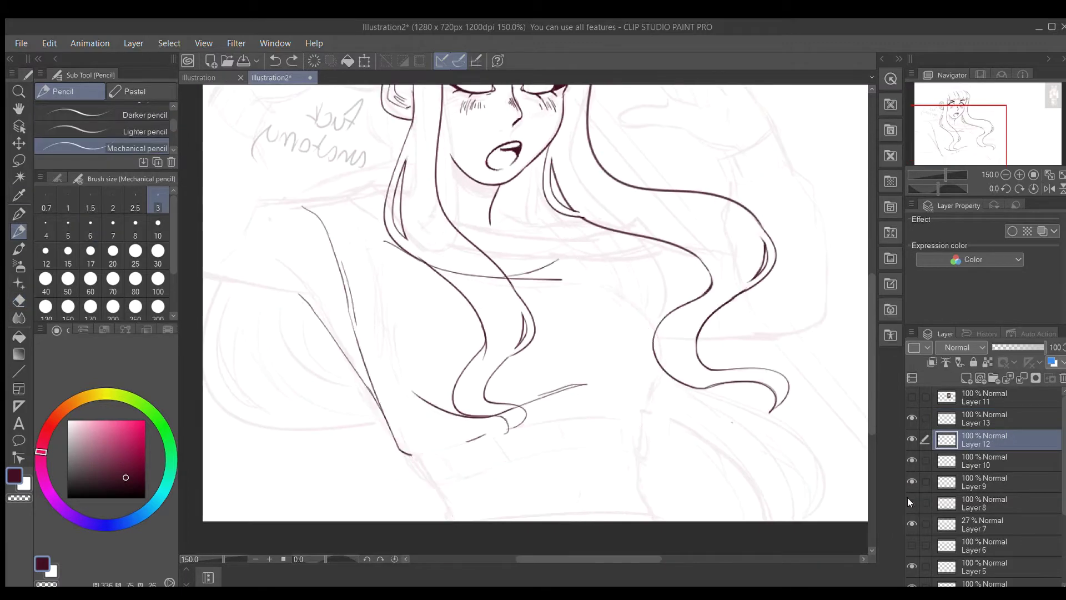
left_click(912, 503)
left_click(911, 460)
scroll(524, 436, "up", 2)
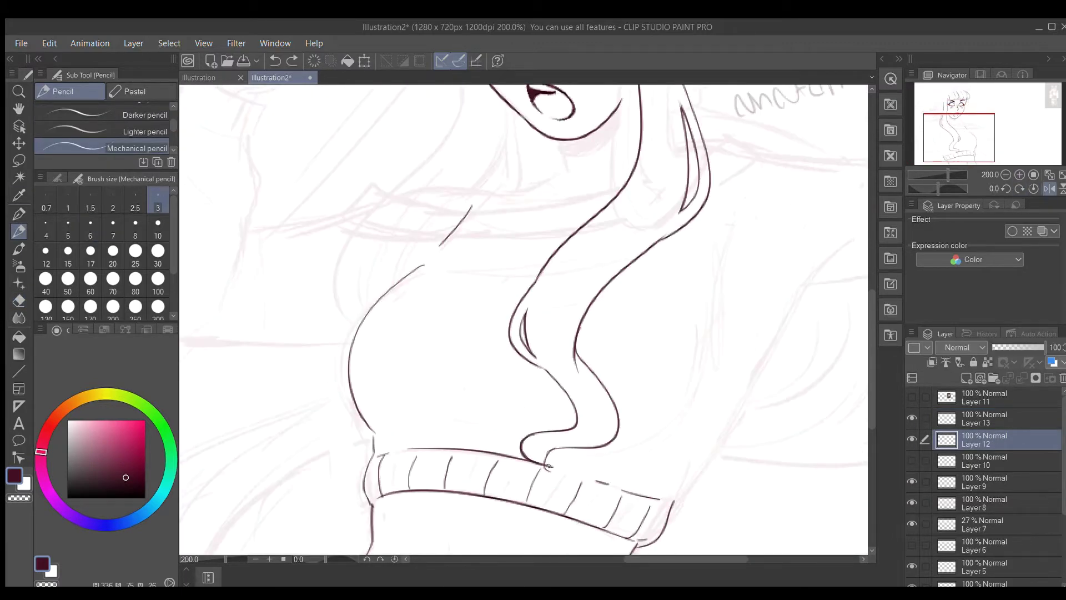
key("e")
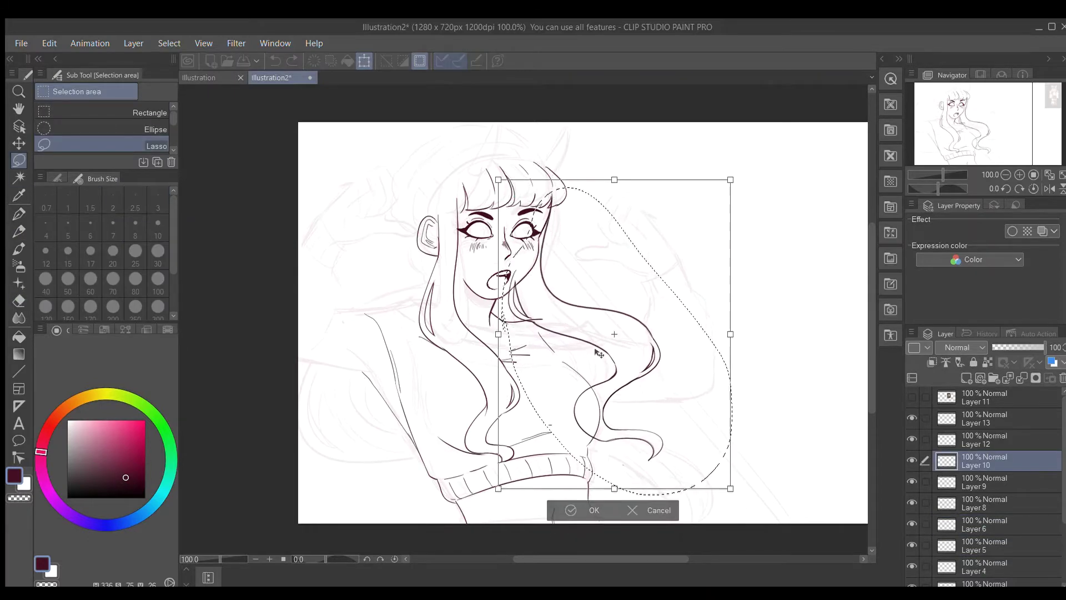
- Apply the transform to the lassoed area on Layer 10, deselect it, and erase the stray line crossing the hair
key("Return")
key("ctrl+d")
key("e")
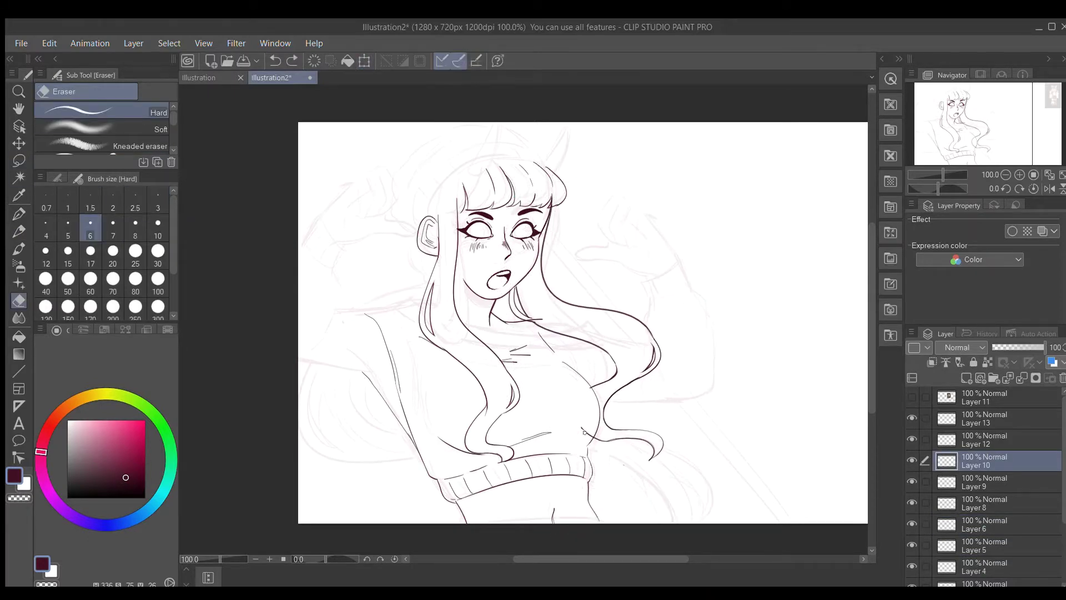
- Add a new layer directly above Layer 13
left_click(983, 418)
key("p")
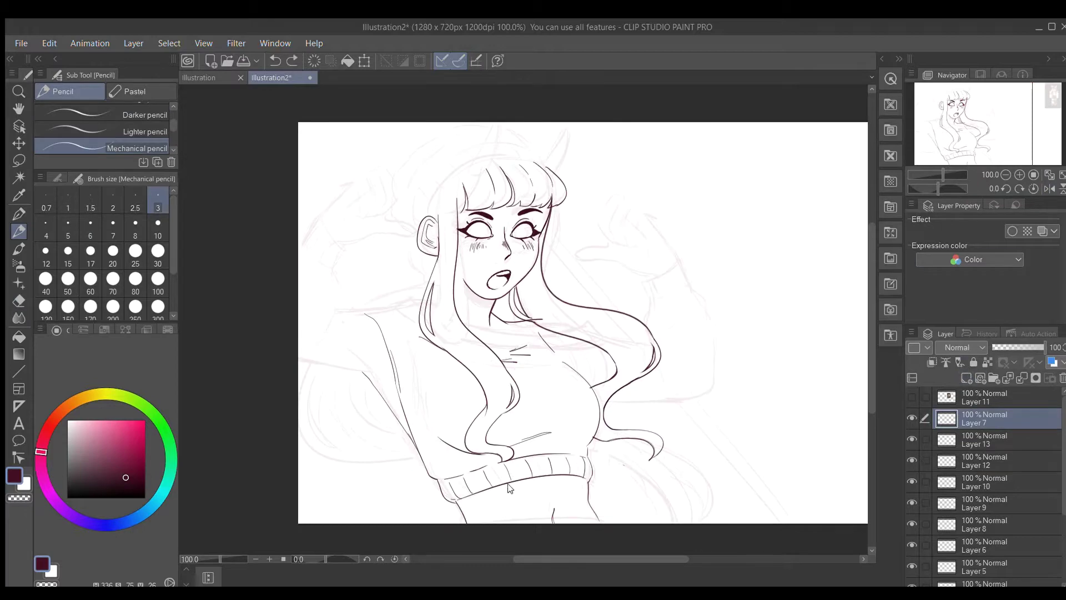
scroll(433, 170, "up", 2)
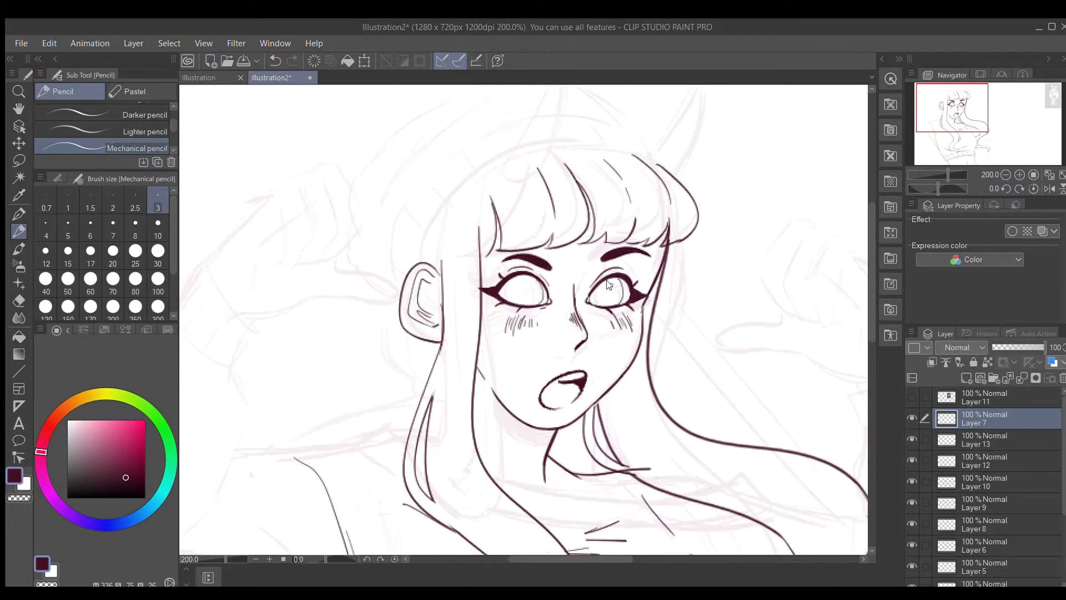
scroll(522, 319, "down", 2)
scroll(522, 320, "up", 1)
- On Layer 10, lasso the ear and transform it to a smaller size closer to the hair
left_click(977, 481)
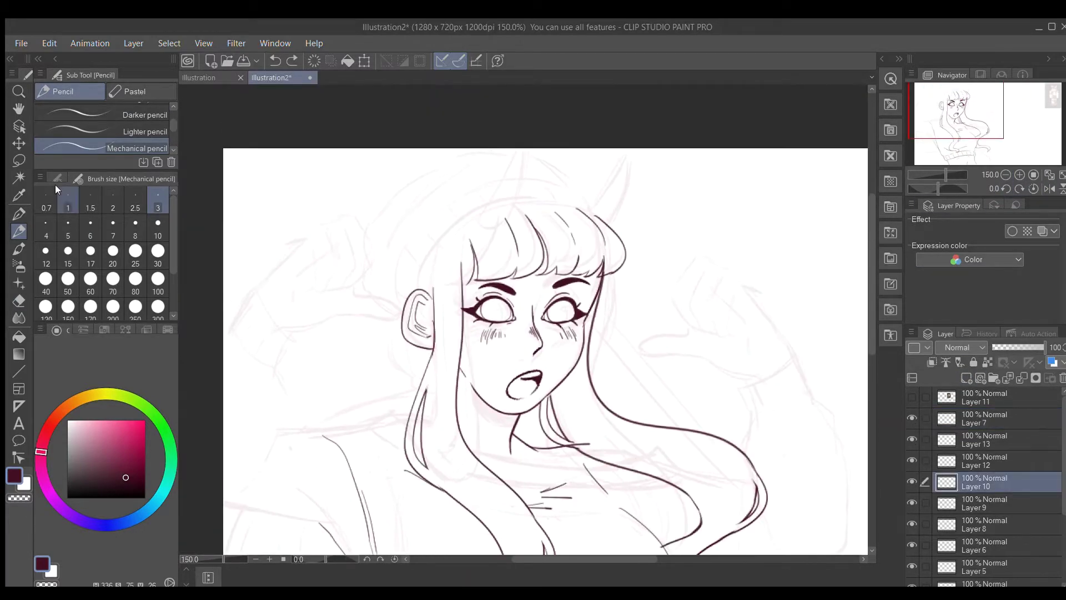
key("m")
left_click_drag(442, 363, 447, 367)
key("ctrl+t")
key("Return")
key("p")
- Add a layer above Layer 10 and draw the hat band's lower edge arching from the ear across the bangs
key("ctrl+shift+n")
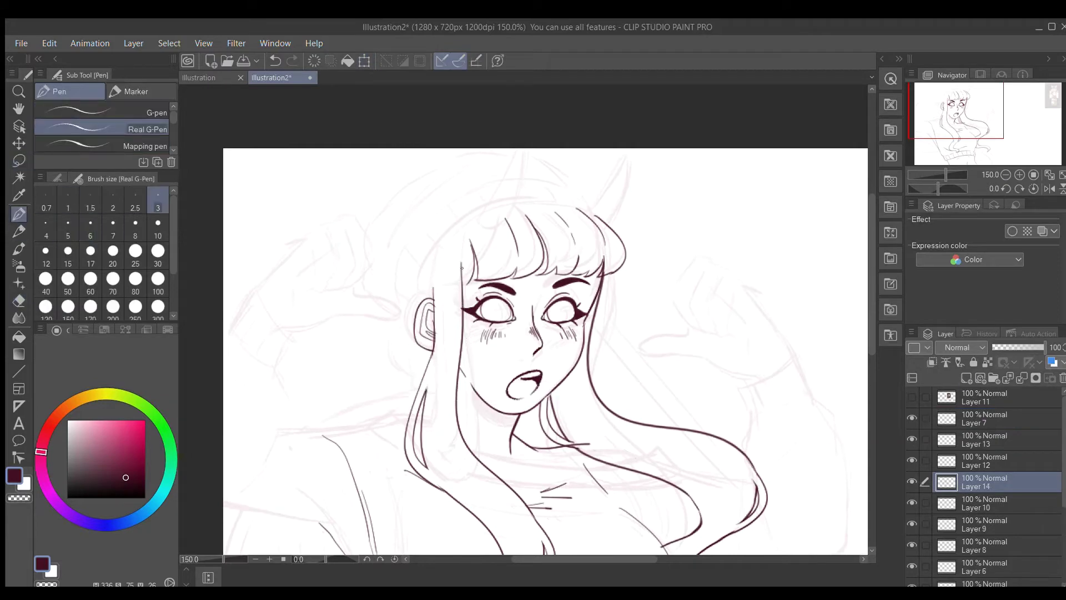
key("p")
left_click_drag(430, 294, 601, 248)
left_click(1019, 174)
left_click(1049, 188)
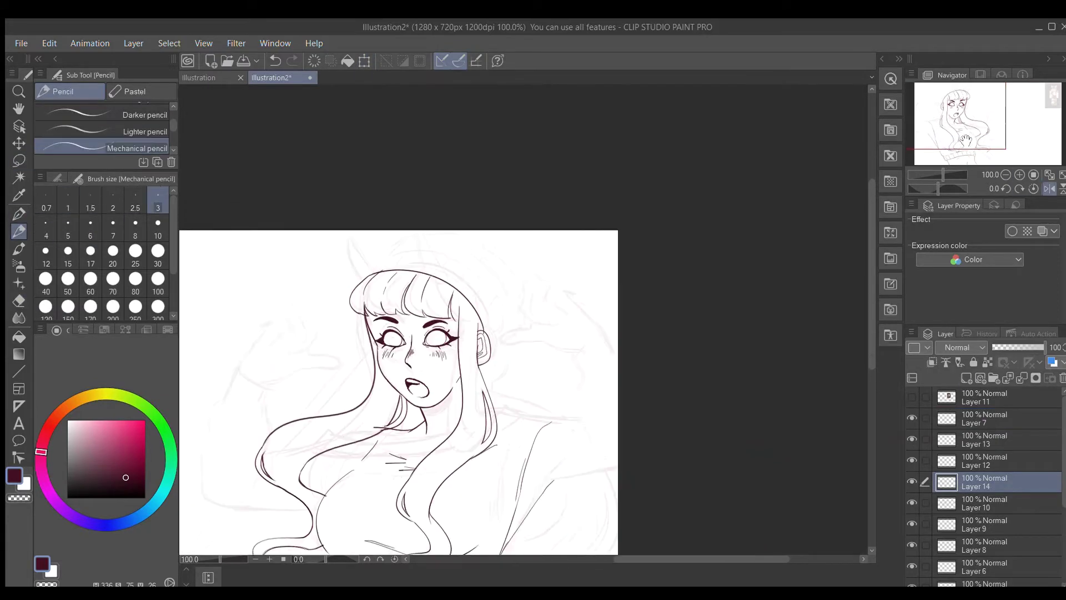
- Draw the hat band's upper edge from the far corner over the head and down to the ear
scroll(522, 333, "up", 2)
left_click_drag(577, 217, 647, 183)
scroll(611, 278, "down", 2)
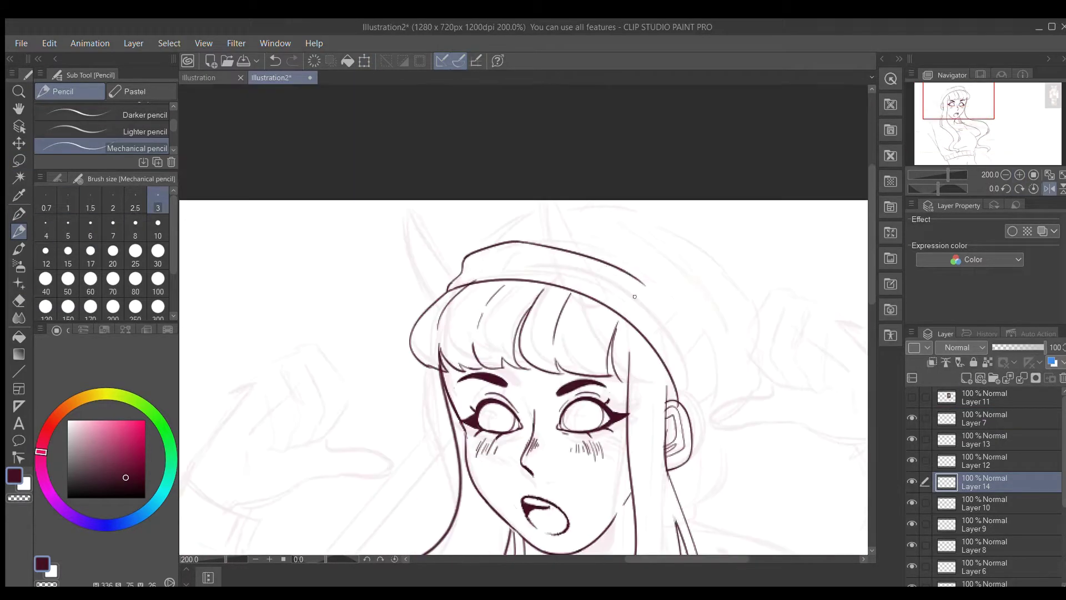
left_click_drag(653, 294, 698, 419)
- Draw short wavy rib lines across the hat band and show the Layer 11 reference image
key("h")
left_click_drag(554, 249, 565, 275)
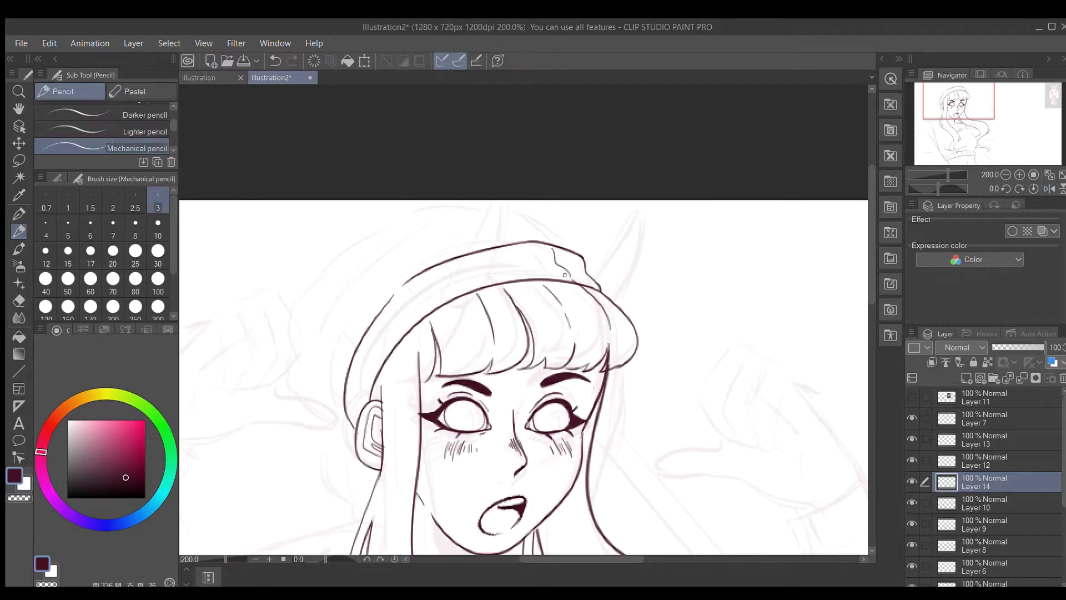
scroll(537, 266, "down", 3)
left_click(912, 396)
scroll(400, 242, "up", 3)
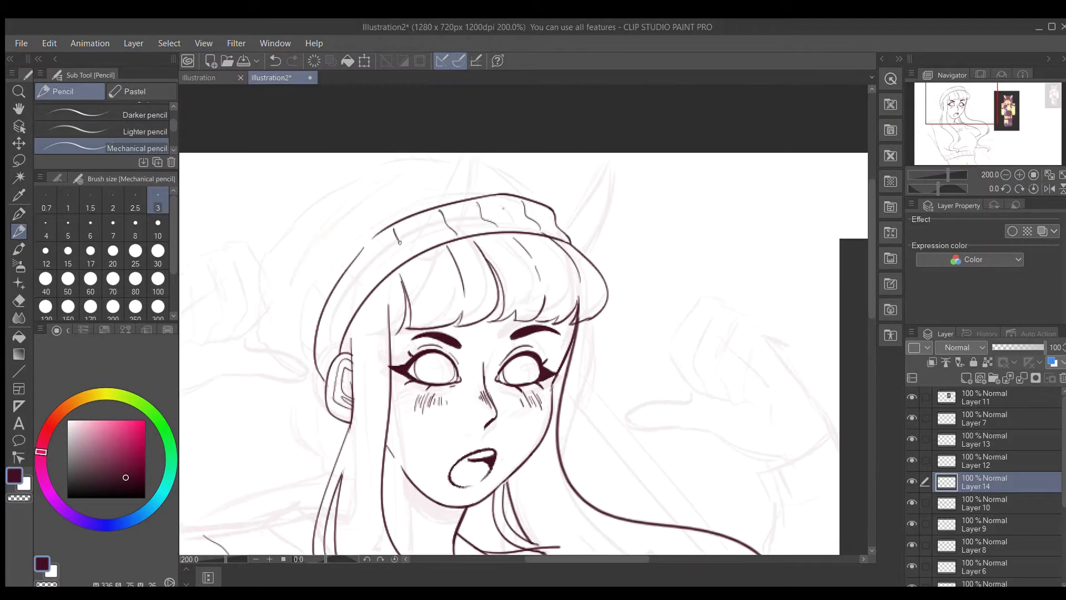
left_click_drag(374, 255, 378, 264)
- Add a new layer above the hat band's layer
key("ctrl+shift+n")
scroll(984, 156, "down", 3)
scroll(561, 302, "up", 2)
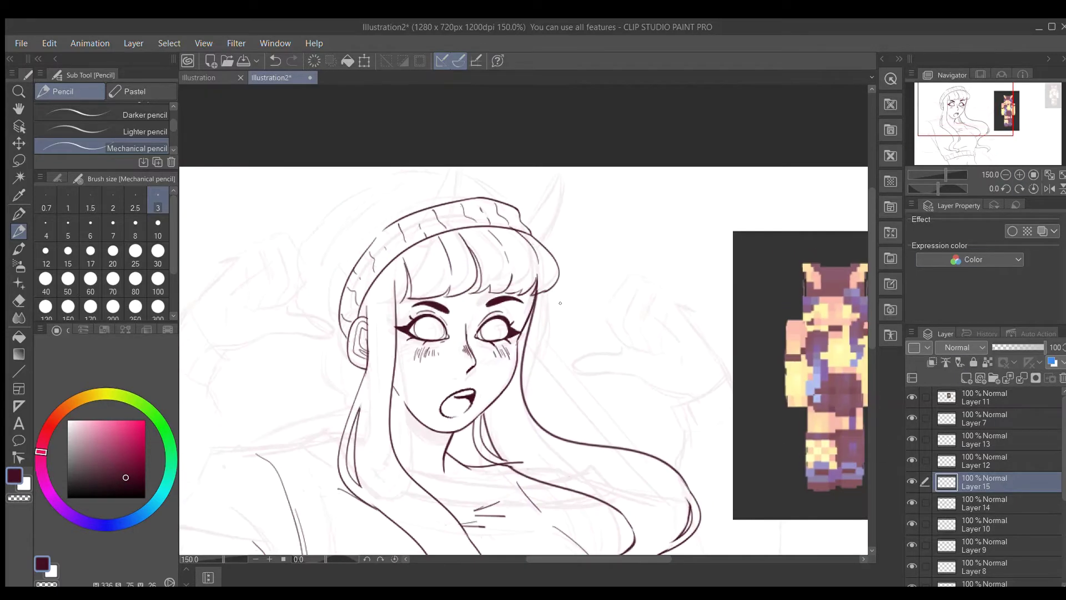
- Draw the hat's slouchy crown above the ribbed band, with a drooping back corner and thin fold lines
key("h")
mouse_move(545, 201)
left_mouse_down()
mouse_move(667, 209)
mouse_move(753, 251)
mouse_move(744, 285)
left_mouse_up()
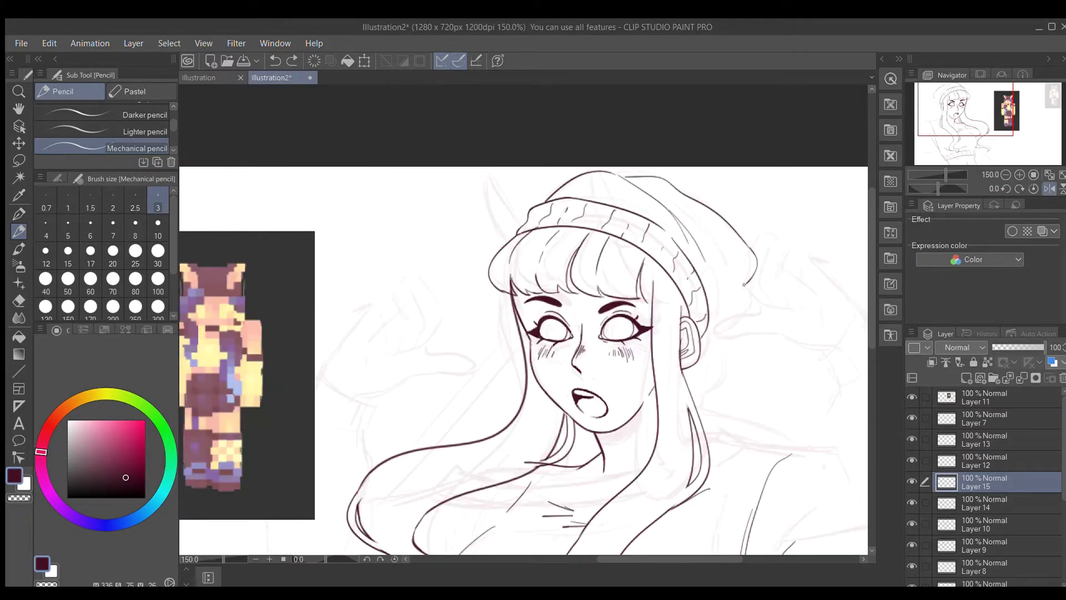
key("h")
scroll(560, 302, "down", 3)
scroll(560, 302, "up", 2)
- Add a layer above Layer 15 and draw the back hair's outline curving behind the sleeve and sweeping out past the waist
key("ctrl+shift+n")
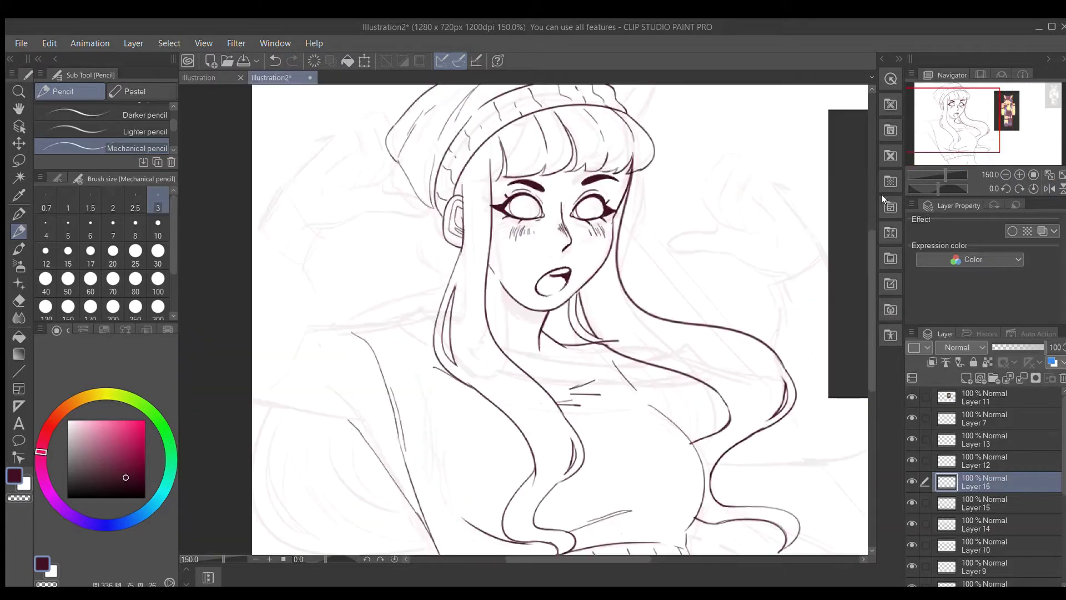
key("h")
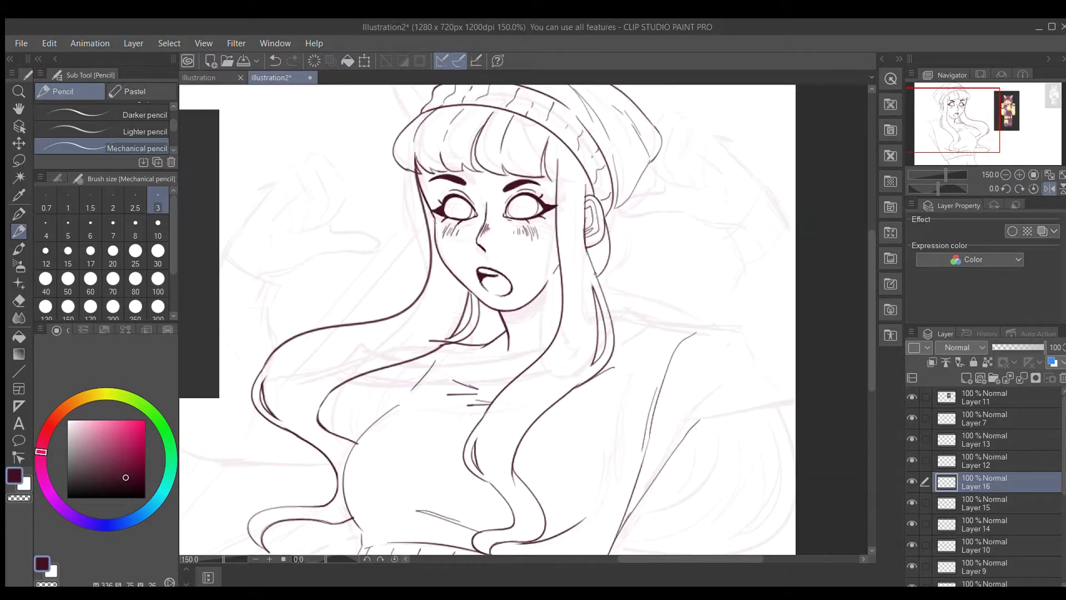
key("h")
left_click(1005, 175)
mouse_move(462, 261)
left_mouse_down()
mouse_move(522, 447)
mouse_move(769, 475)
left_mouse_up()
scroll(769, 475, "down", 1)
scroll(443, 360, "up", 1)
left_click_drag(414, 445, 372, 360)
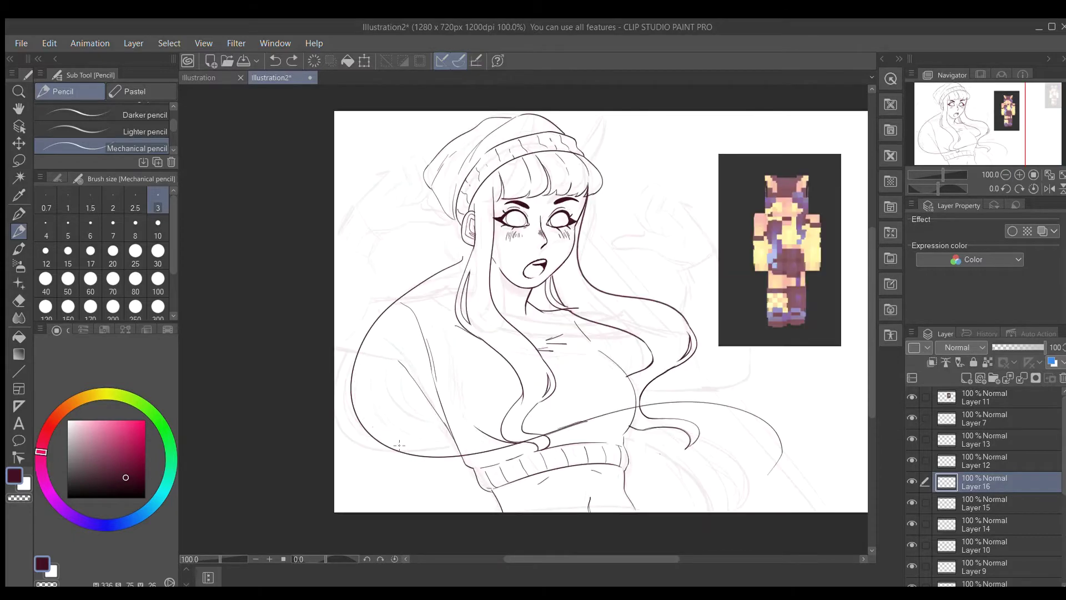
- Undo the last stroke and draw curved inner strand lines in the back hair behind the sleeve
key("ctrl+z")
left_click_drag(411, 444, 368, 352)
left_click_drag(737, 410, 769, 474)
left_click_drag(512, 428, 368, 427)
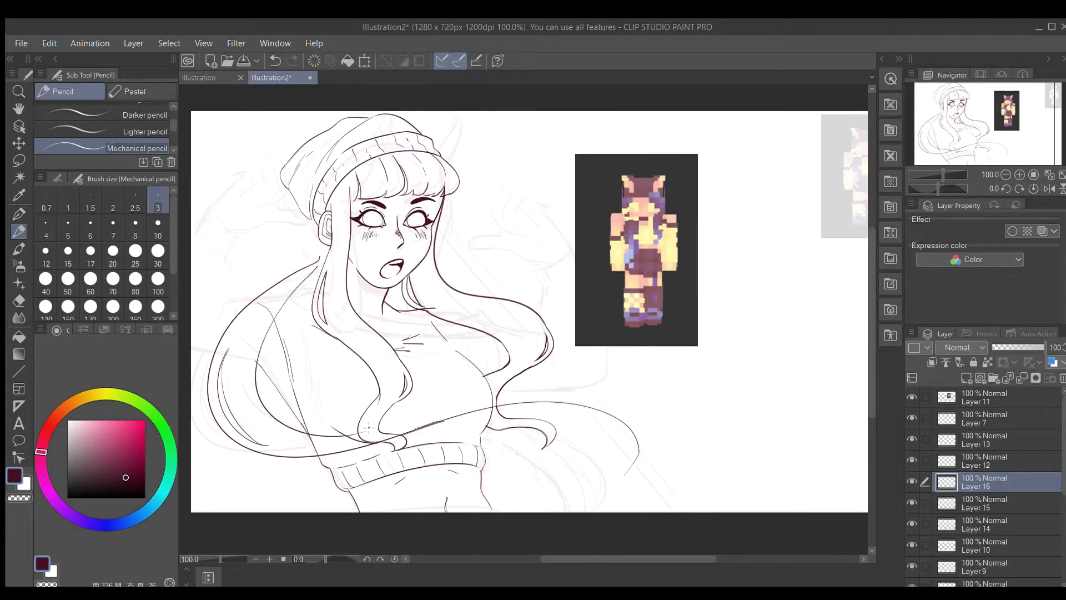
- Draw the wide outer curve of the hair sweep beyond the waist and give it a curled end
mouse_move(472, 389)
left_mouse_down()
mouse_move(634, 389)
mouse_move(638, 463)
left_mouse_up()
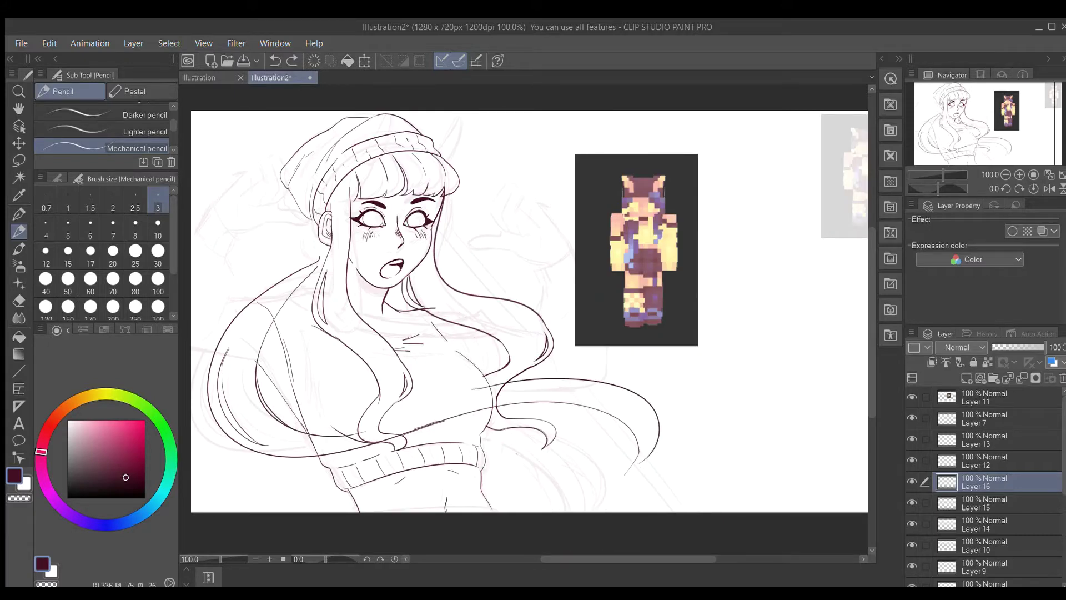
left_click_drag(606, 431, 637, 465)
key("ctrl+plus")
key("e")
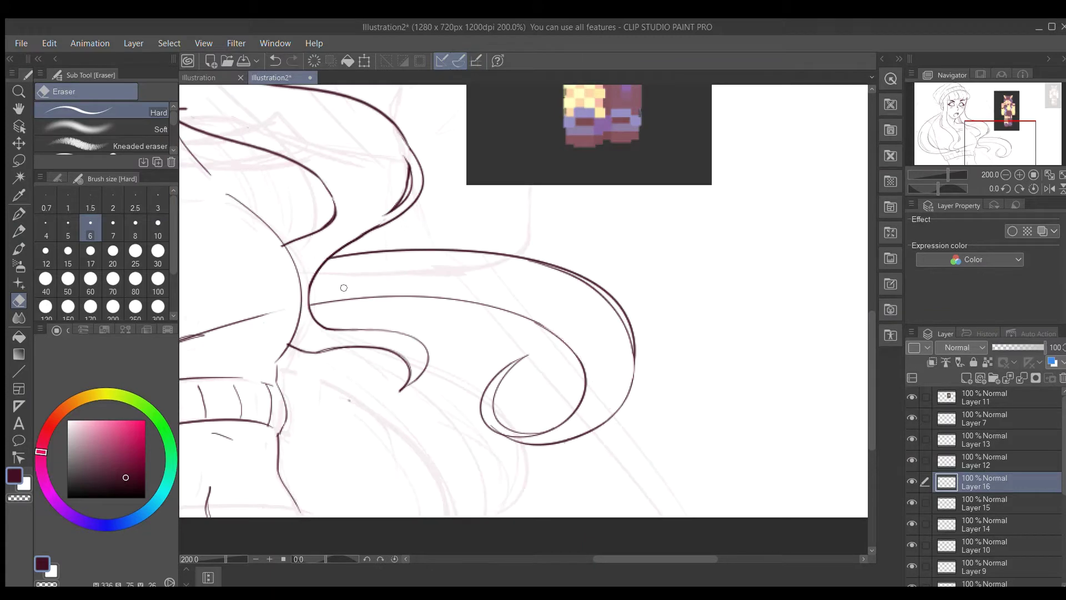
key("ctrl+minus")
key("p")
mouse_move(994, 139)
left_mouse_down()
mouse_move(1011, 175)
mouse_move(997, 173)
left_mouse_up()
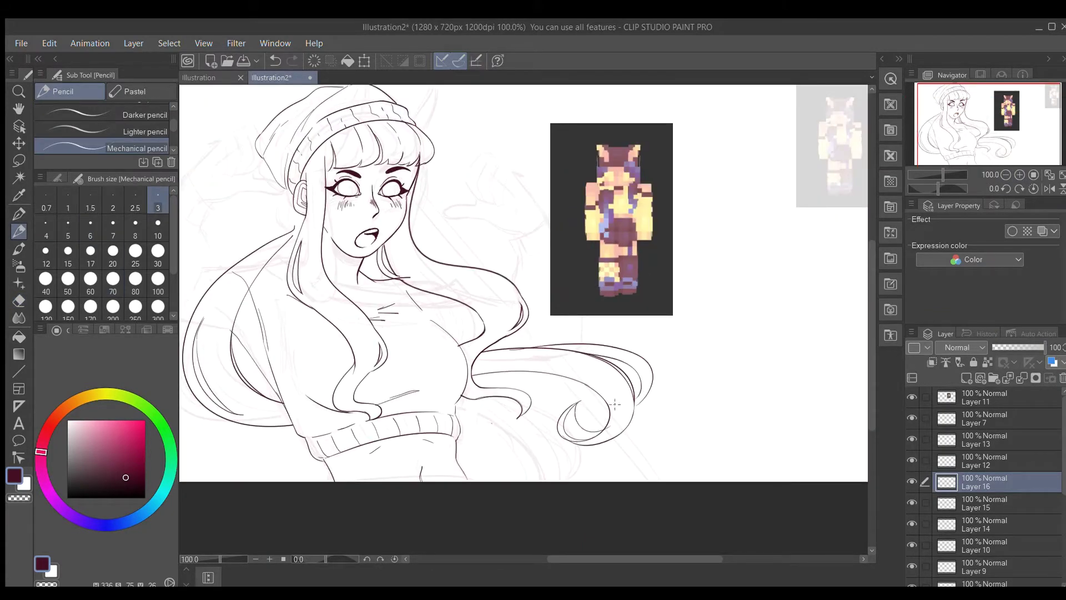
- Add and tidy thin strand lines inside the hair sweep beyond the waist
key("e")
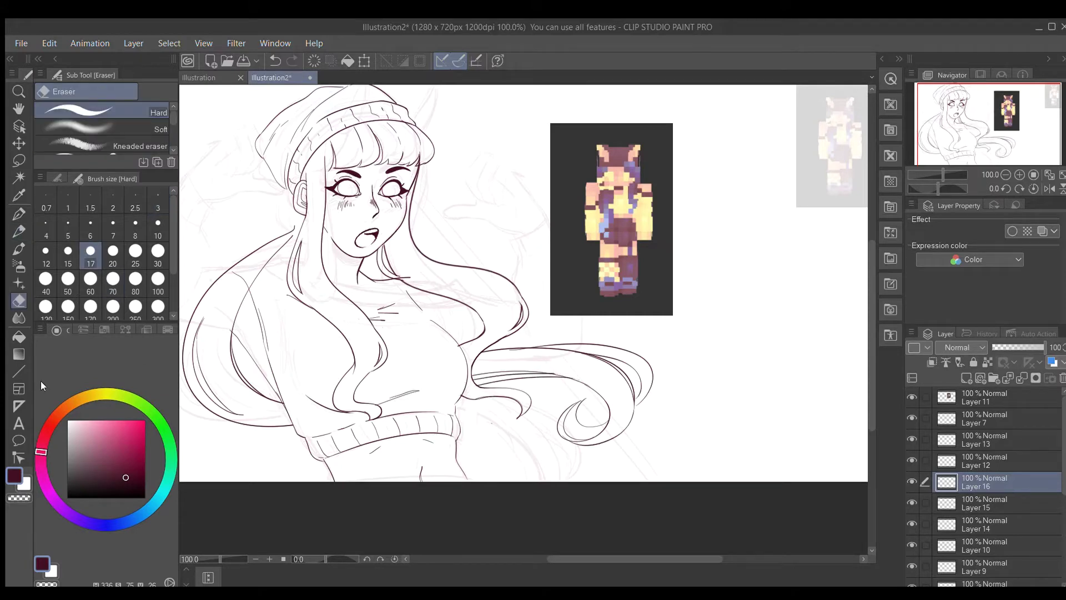
left_click(68, 228)
key("ctrl+plus")
key("p")
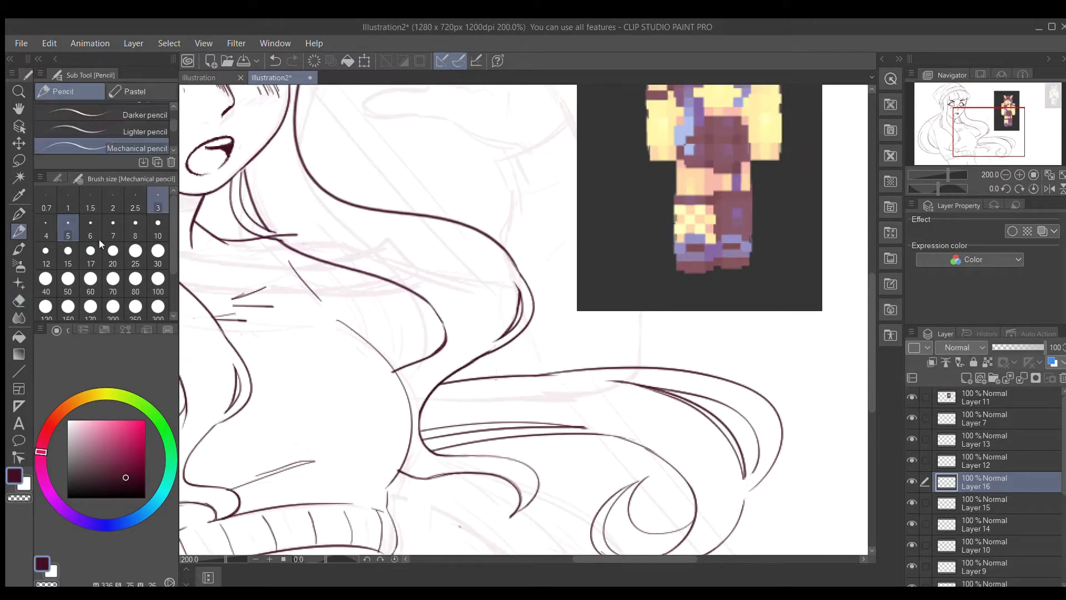
key("ctrl+minus")
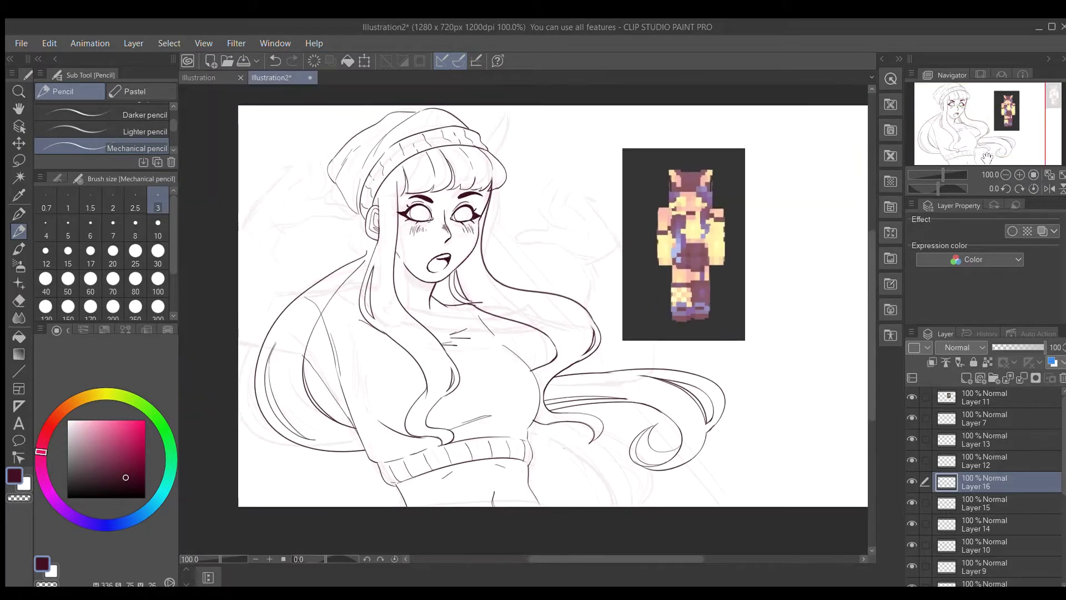
- Erase the wide hair sweep beyond the waist and the hair crossing the sleeve with the hard eraser at size 60
key("e")
left_click(90, 280)
key("ctrl+minus")
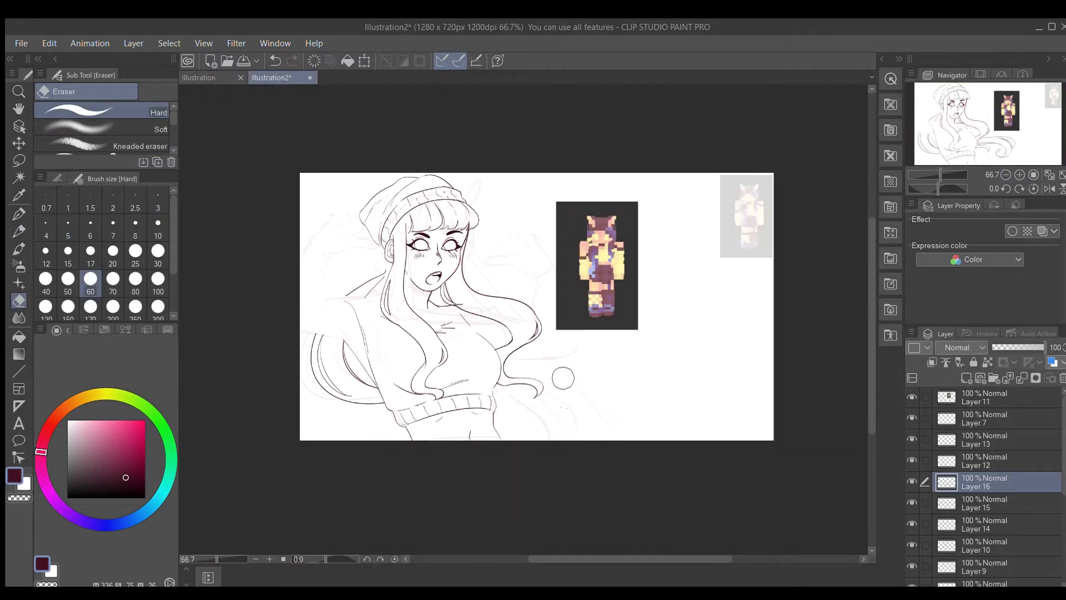
- Draw a smaller curled lock of back hair emerging beside the waist below the wavy lock
key("p")
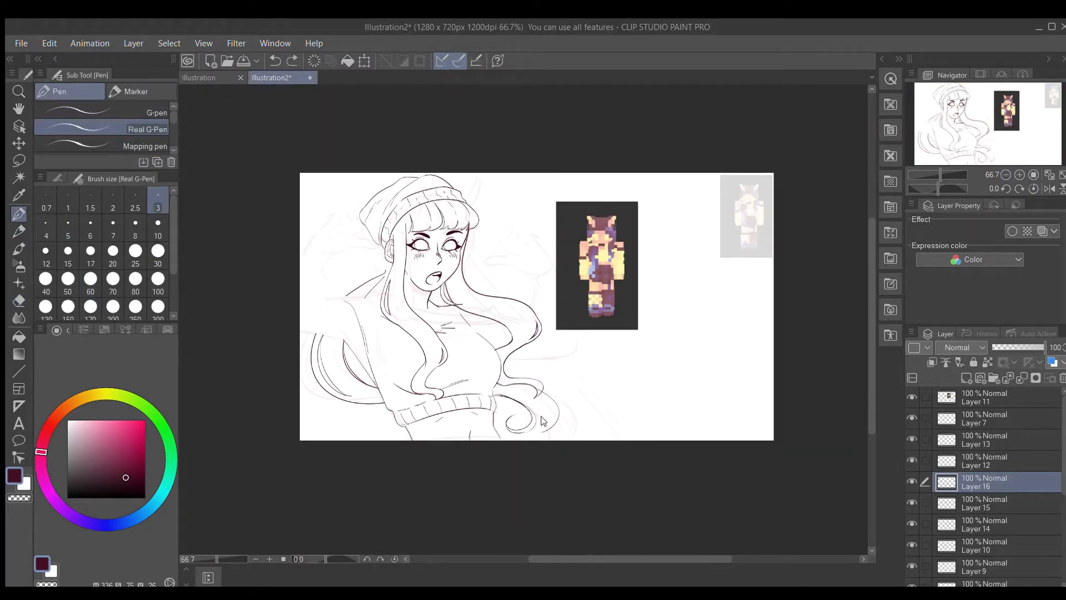
key("ctrl+plus")
key("p")
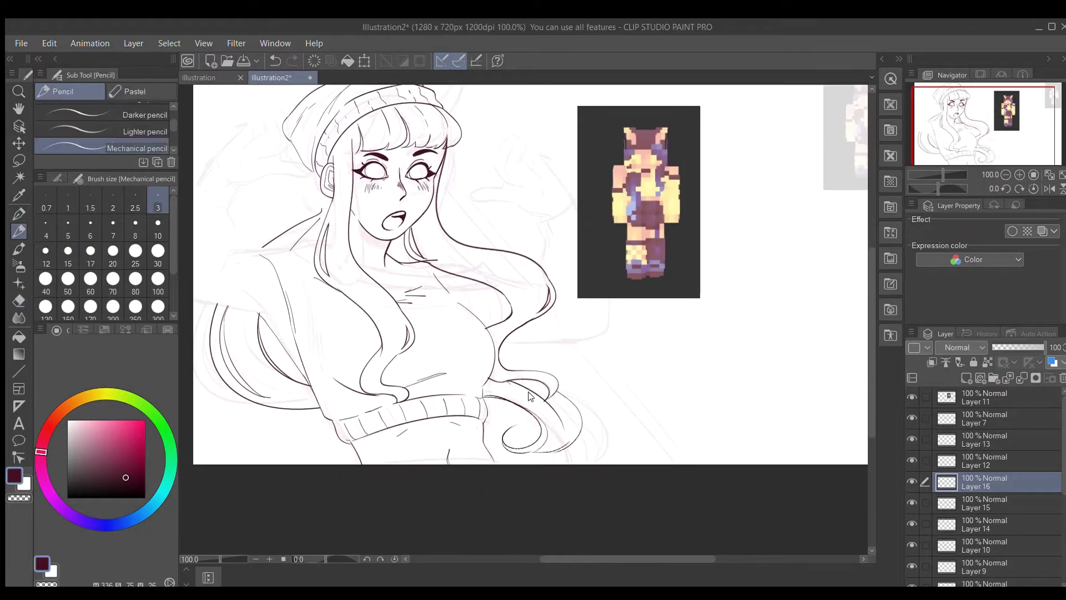
left_click_drag(559, 380, 550, 401)
- Add a layer above Layer 16 and draw a bow behind the ear with a knot, upper loop, lower tail and crease lines
key("ctrl+plus")
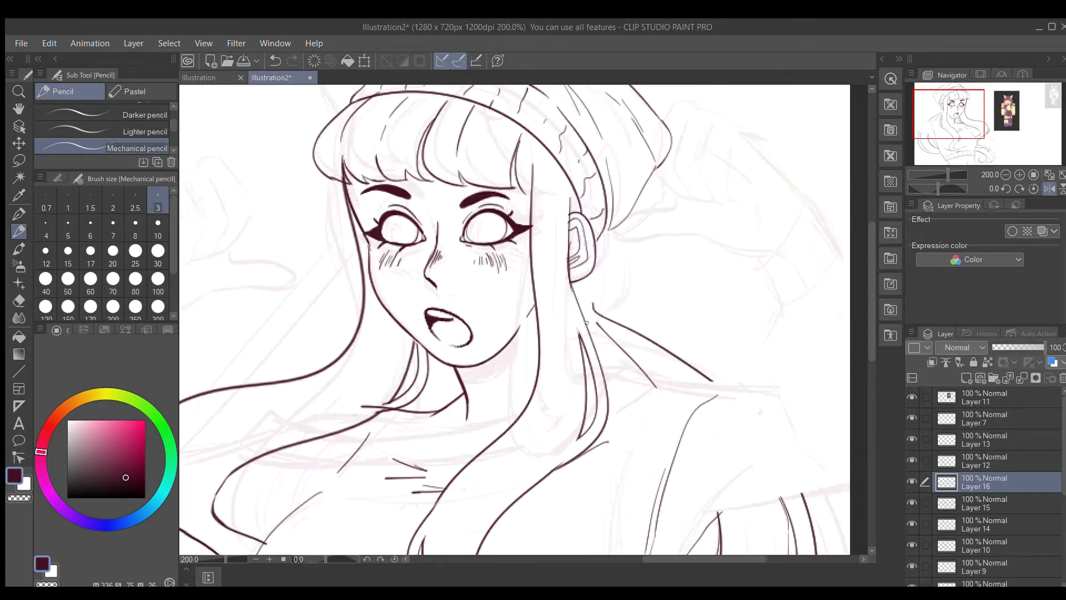
key("c")
key("c")
key("ctrl+shift+n")
scroll(602, 325, "down", 5)
scroll(477, 223, "up", 5)
left_click_drag(401, 334, 444, 280)
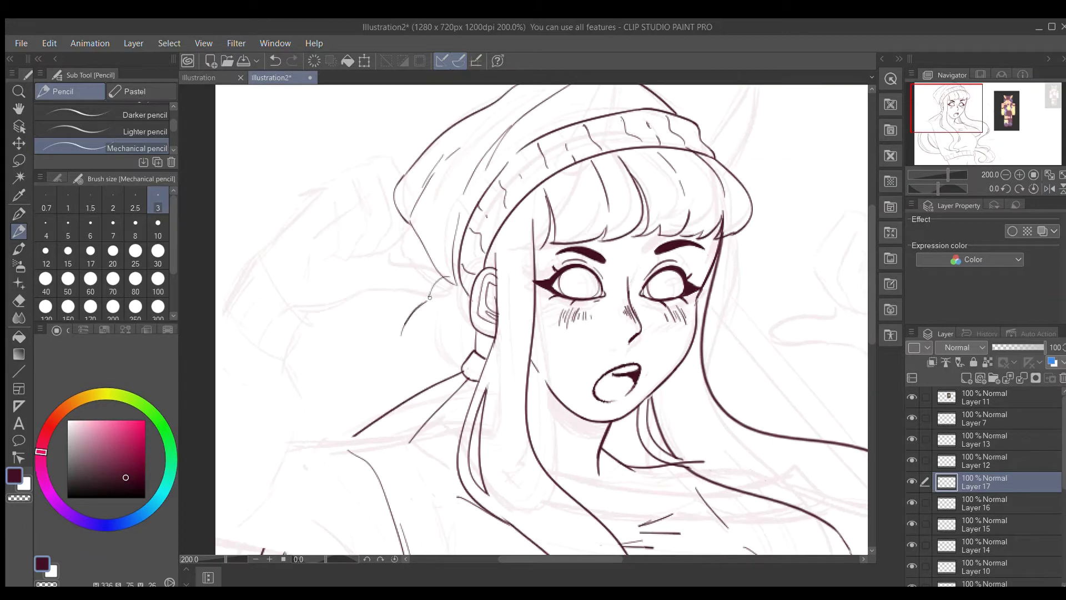
left_click_drag(401, 334, 461, 361)
mouse_move(446, 333)
left_mouse_down()
mouse_move(470, 354)
mouse_move(422, 389)
left_mouse_up()
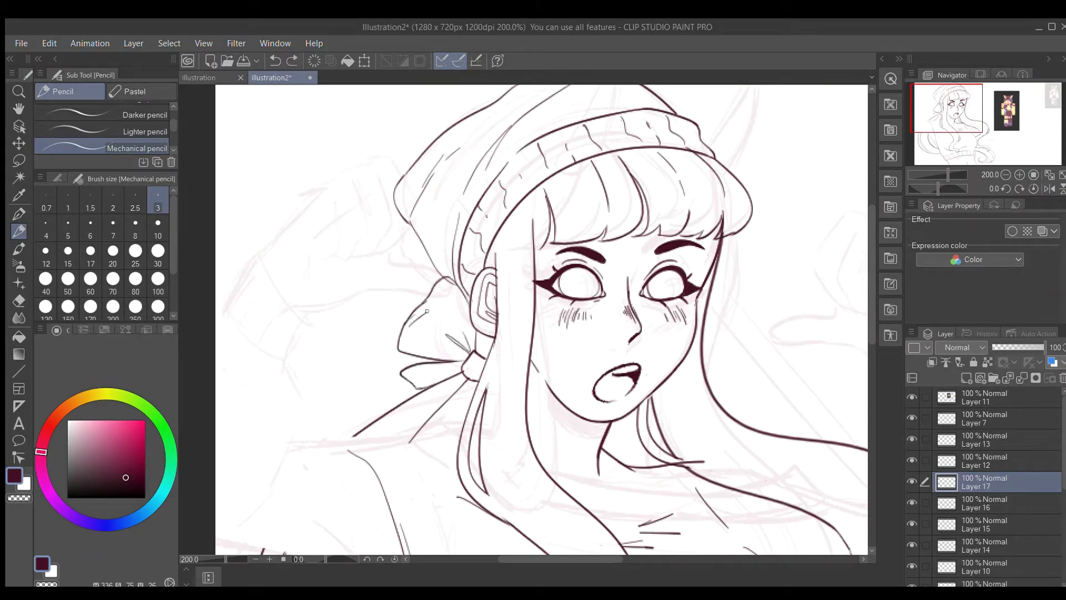
key("e")
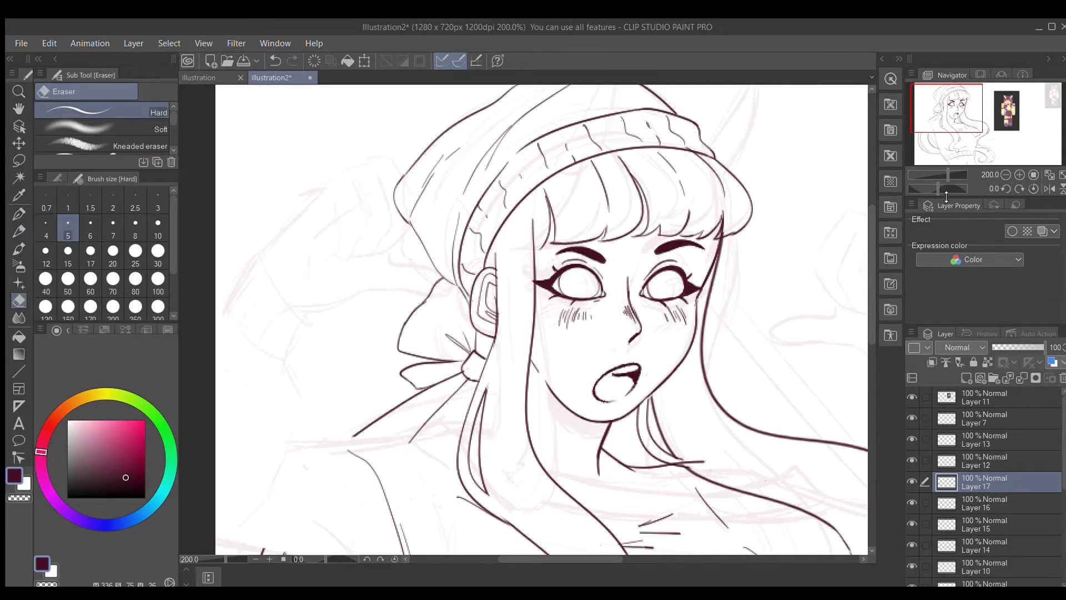
- Add a layer above the bow's layer, select Layer 7 and merge it down layer by layer into Layer 16
key("p")
scroll(542, 319, "down", 5)
scroll(541, 319, "up", 4)
left_click_drag(541, 319, 489, 283)
key("ctrl+shift+n")
left_click(933, 414)
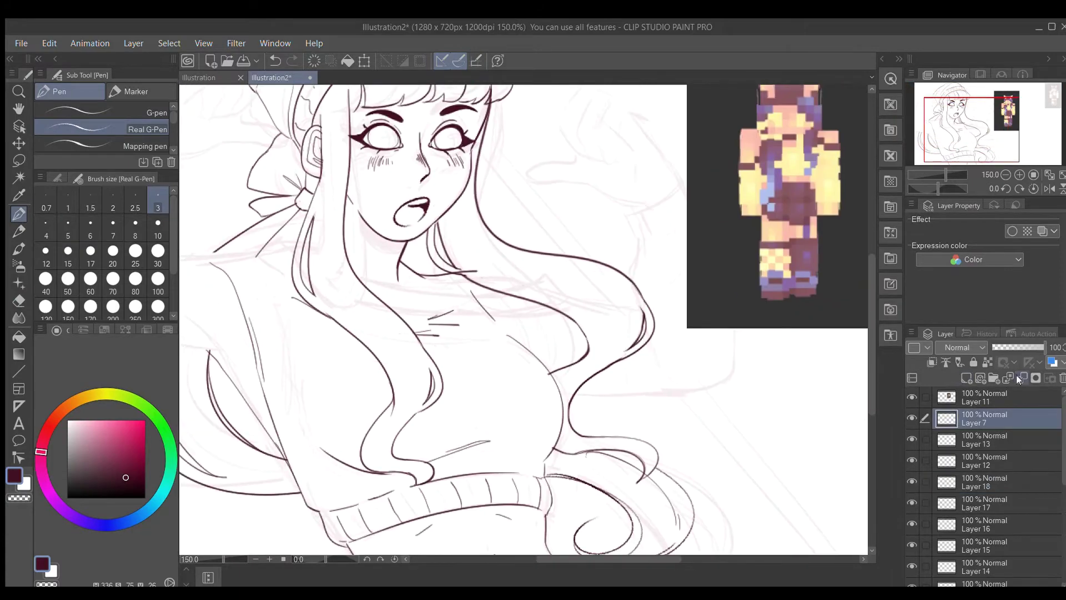
key("ctrl+0")
key("ctrl+e")
key("ctrl+e")
key("ctrl+e")
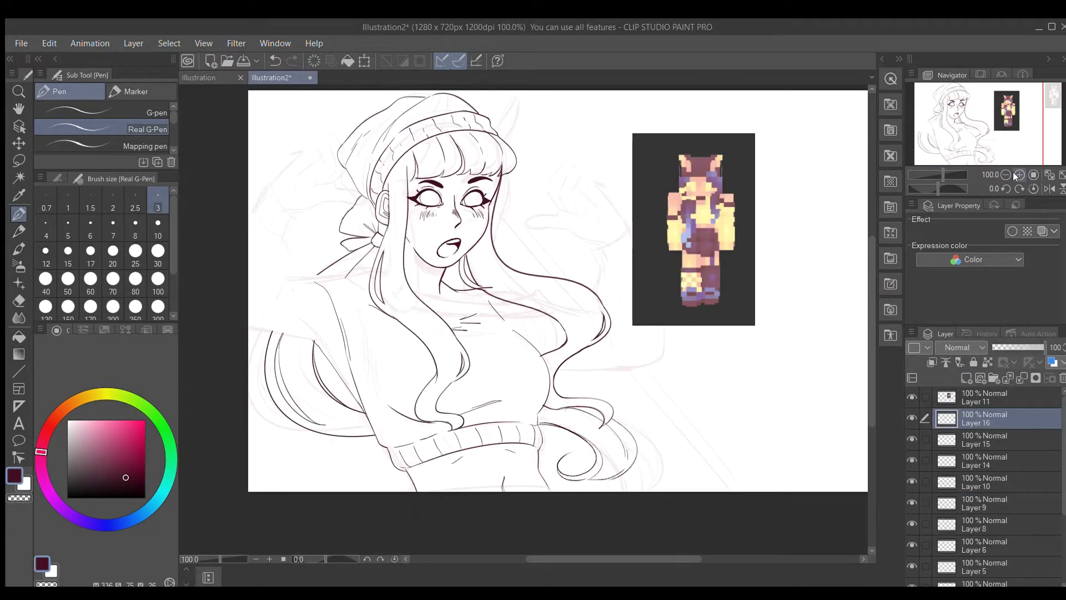
- Merge the combined line art further down through Layers 15 and 14 into Layer 10
scroll(654, 424, "up", 5)
key("e")
scroll(502, 377, "down", 2)
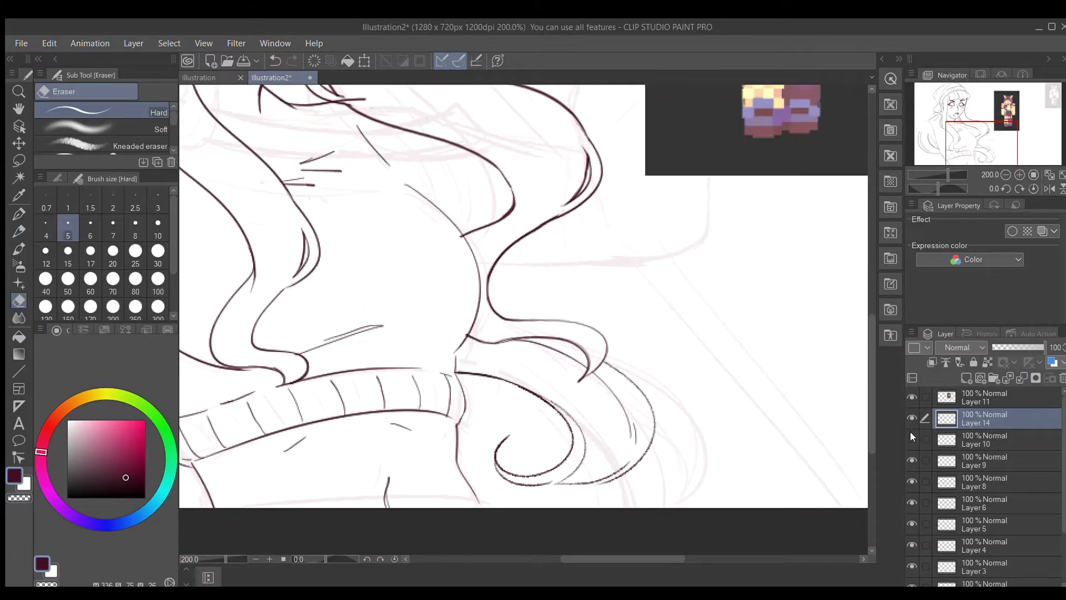
key("ctrl+e")
key("ctrl+e")
- Erase the long wavy hair on the far side of the face and the curl beside the waist
key("ctrl+alt+0")
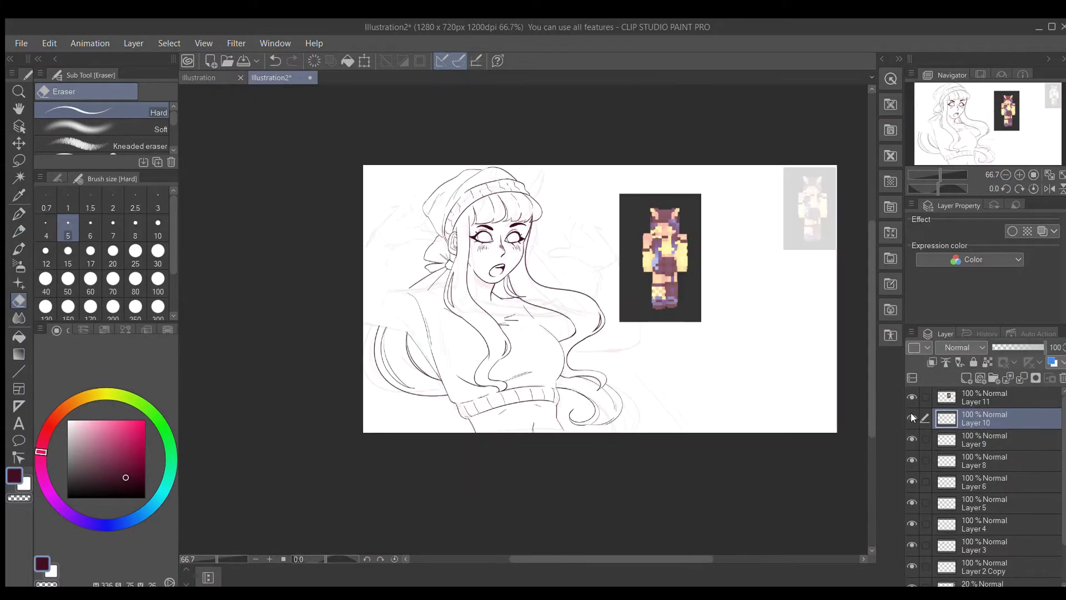
left_click_drag(655, 388, 594, 466)
left_click_drag(550, 178, 494, 277)
- Redraw the far-side lock falling from the bangs over the chest, with a short strand beside the neck
key("p")
key("h")
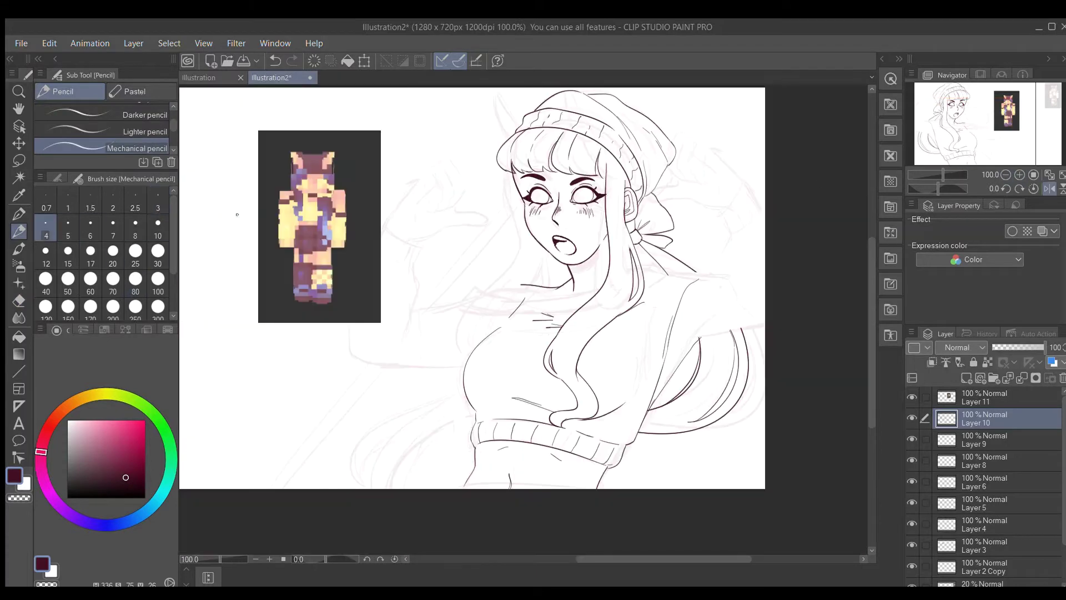
scroll(525, 179, "up", 1)
key("h")
left_click_drag(542, 147, 619, 458)
left_click_drag(482, 295, 496, 337)
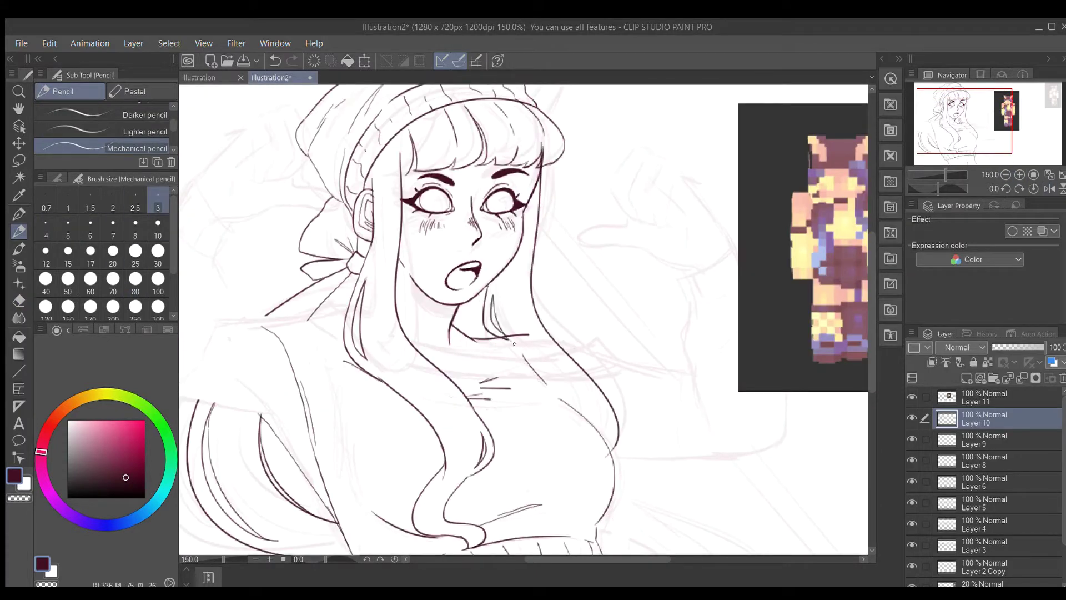
scroll(609, 343, "down", 2)
- Draw the far-side lock's lower wave with an inner strand and a curled tip beside the waist
key("p")
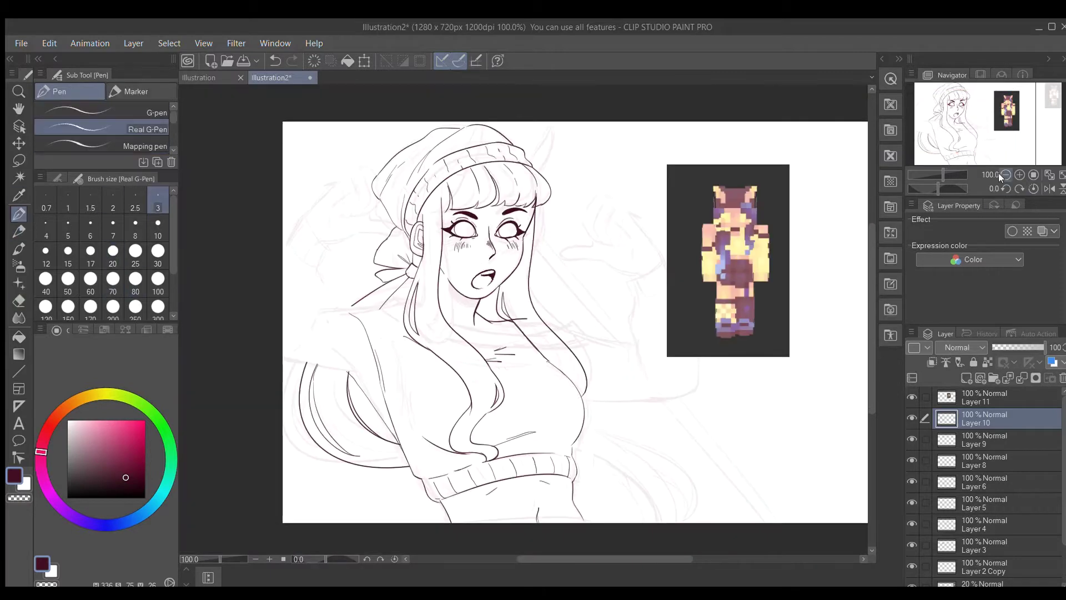
scroll(529, 300, "up", 3)
scroll(485, 310, "down", 3)
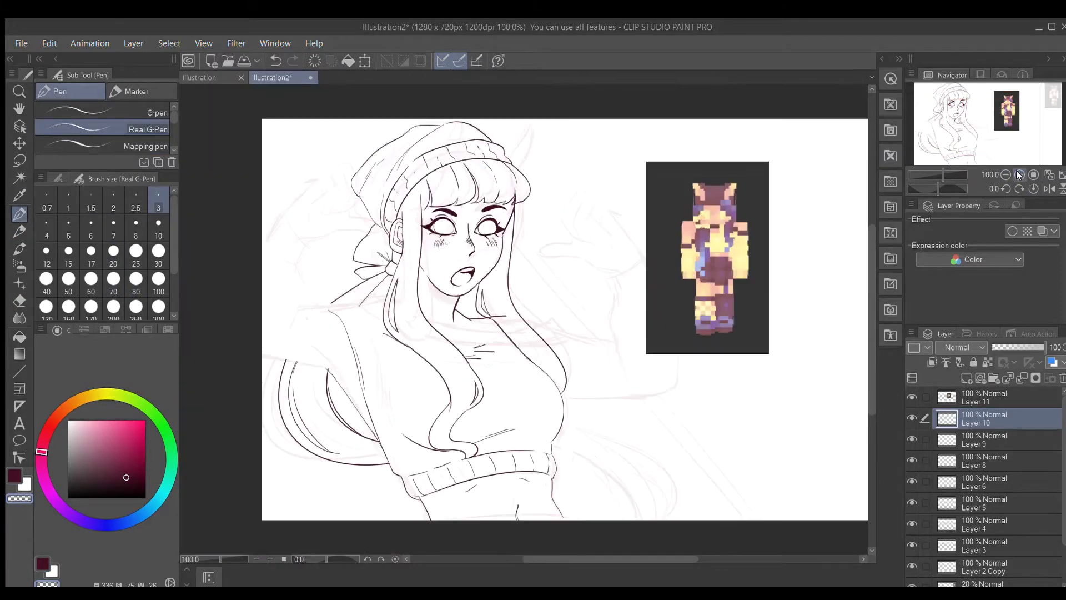
key("p")
key("p")
key("ctrl+z")
left_click_drag(564, 360, 582, 418)
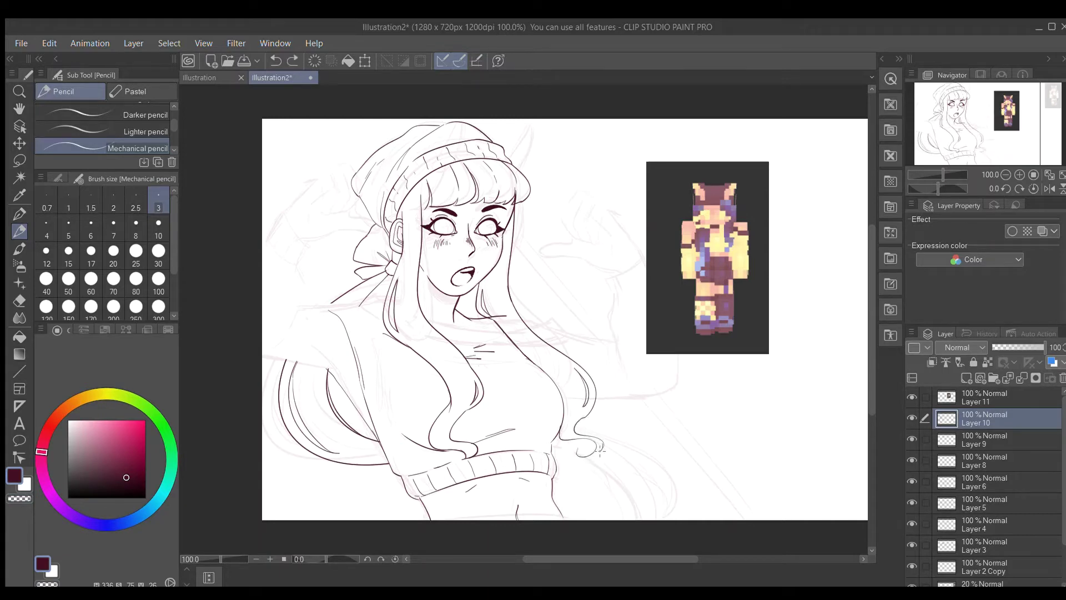
- Erase stray lines where the far-side lock overlaps the chest on Layer 10 with the hard eraser
scroll(589, 399, "up", 2)
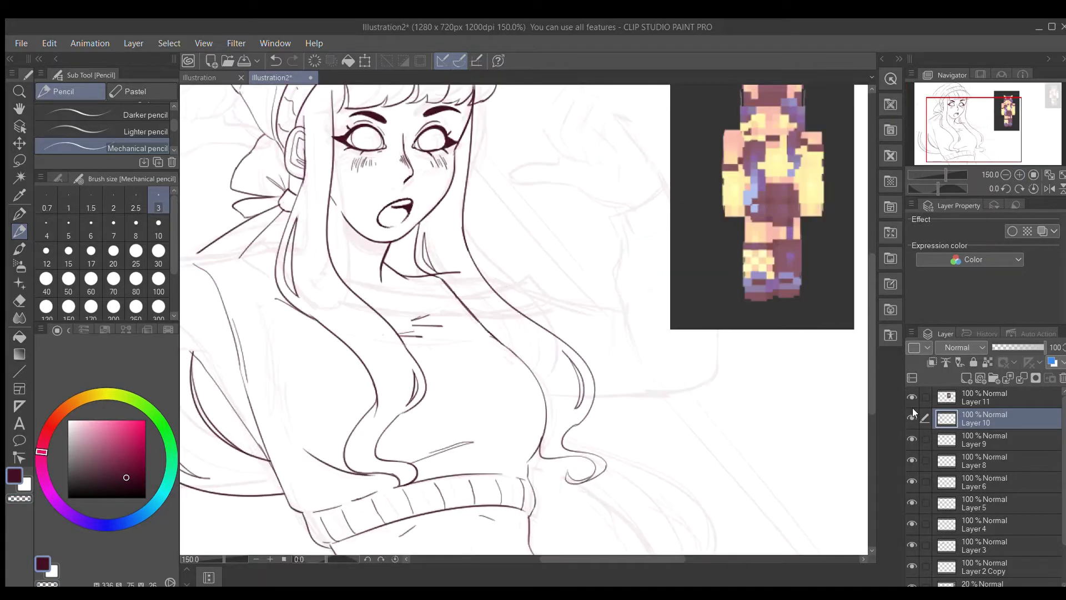
key("p")
key("p")
key("p")
key("e")
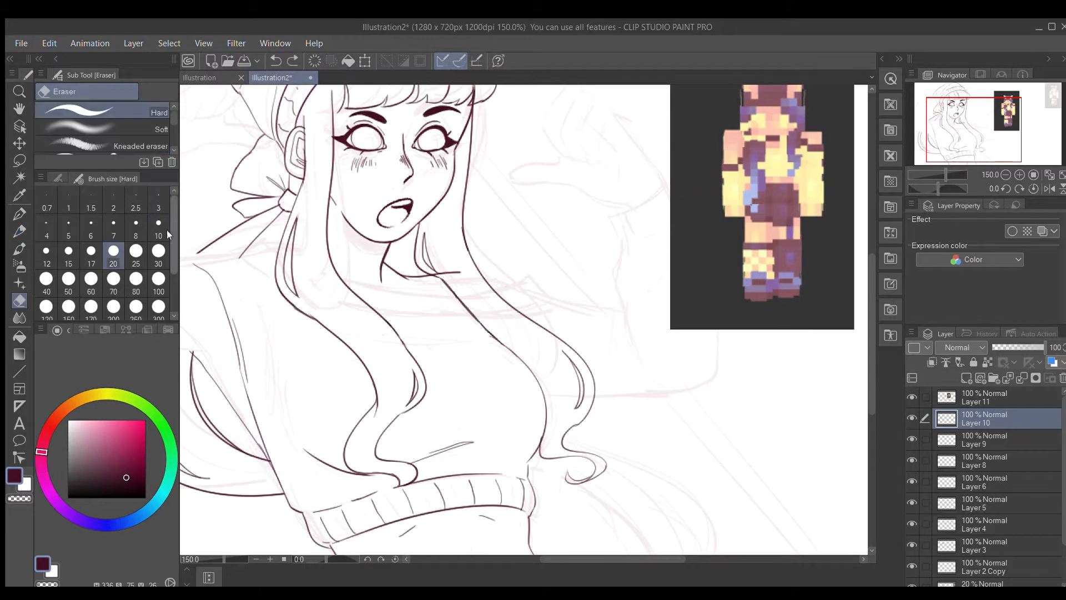
left_click_drag(522, 311, 572, 417)
- Select Layer 9 and reduce the hard eraser to size 6 for cleaning up fine lines
left_click(983, 439)
key("ctrl+t")
key("Return")
key("bracketleft")
key("bracketleft")
key("bracketleft")
key("bracketleft")
key("bracketleft")
key("bracketleft")
key("bracketleft")
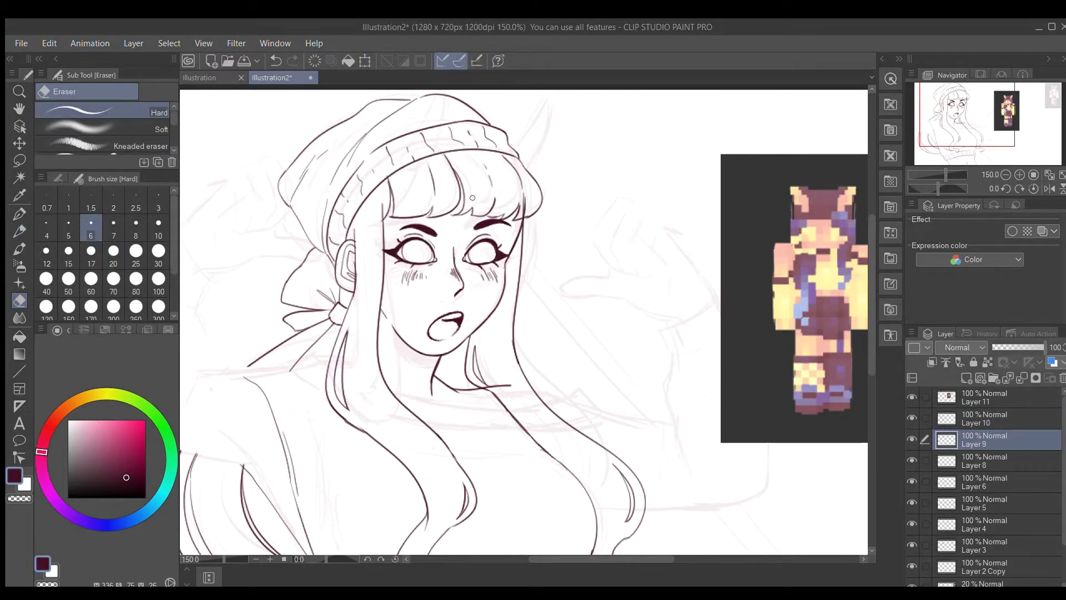
key("p")
scroll(473, 198, "down", 3)
scroll(605, 372, "up", 3)
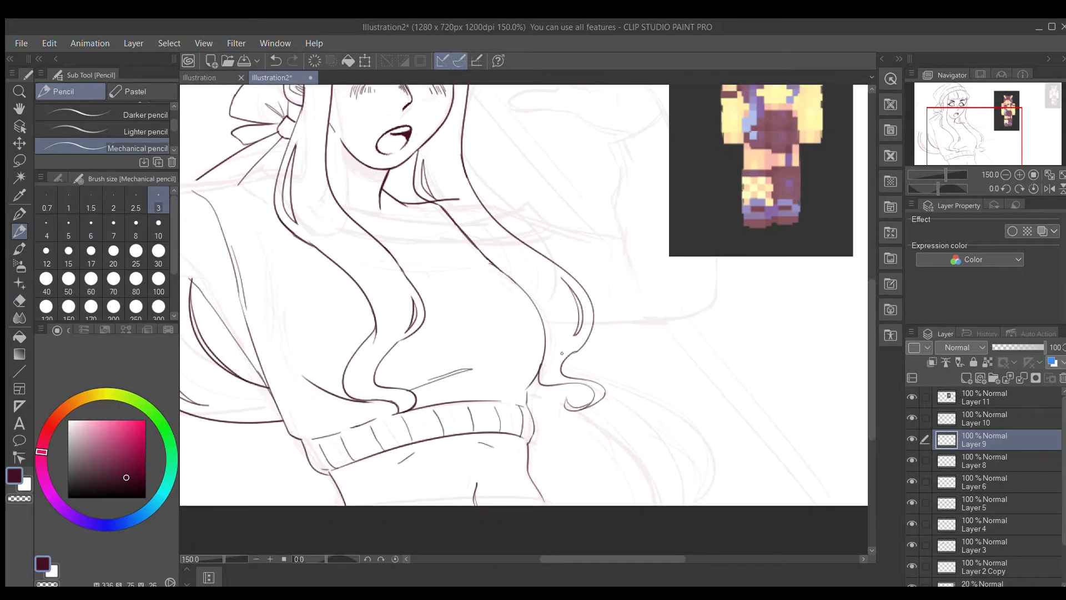
- Redraw the lower wave and tip of the far-side lock on Layer 10
key("e")
left_click(983, 419)
key("p")
scroll(589, 369, "up", 1)
mouse_move(600, 359)
left_mouse_down()
mouse_move(589, 369)
mouse_move(584, 430)
left_mouse_up()
key("e")
key("p")
left_click_drag(589, 383, 624, 444)
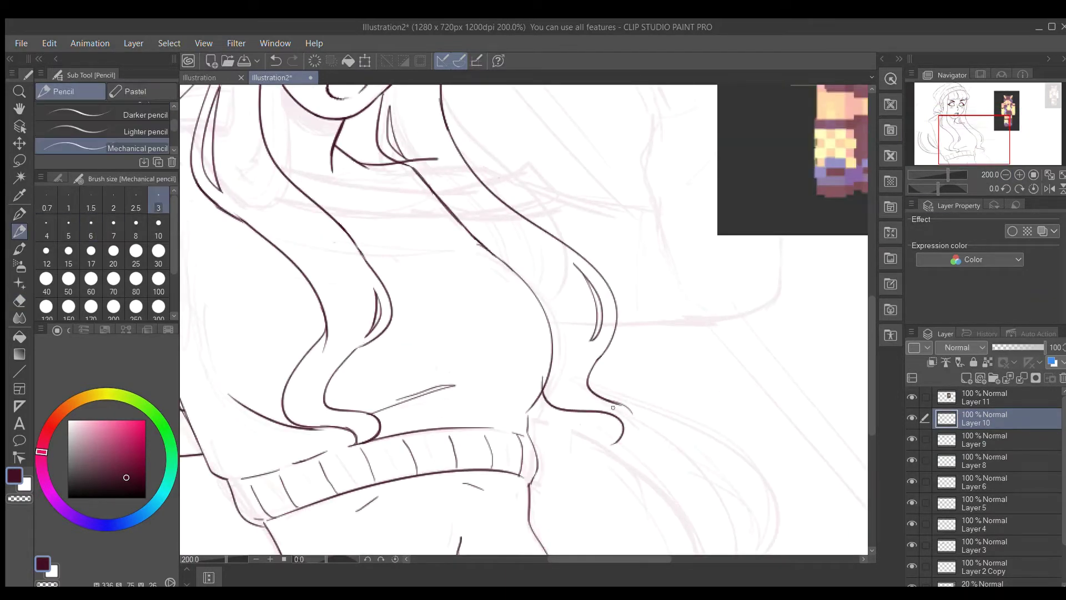
- Erase the overlap where the lock's tip meets the waist and tidy the tapered tip
key("e")
left_click_drag(542, 369, 543, 391)
key("p")
scroll(606, 406, "down", 1)
- Undo the last strokes and add a thin inner strand line along the far-side lock beside the neck
left_click_drag(994, 128, 986, 116)
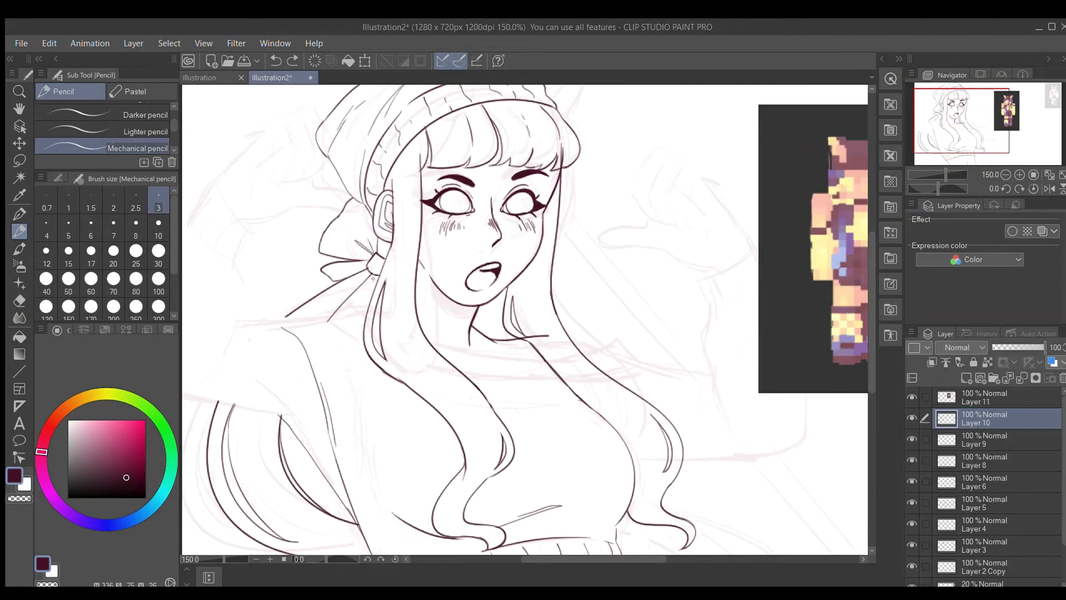
key("ctrl+z")
key("h")
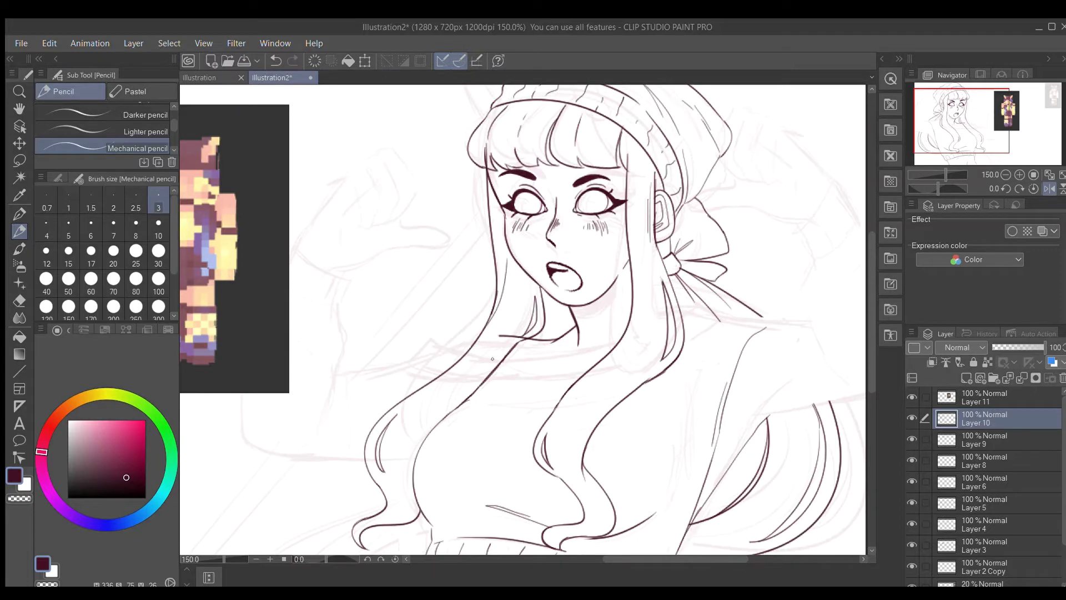
key("ctrl+z")
- Try a hair lock ending in a spiral curl beside the waist on Layer 7, then undo the curl
key("h")
key("ctrl+alt+0")
key("ctrl+z")
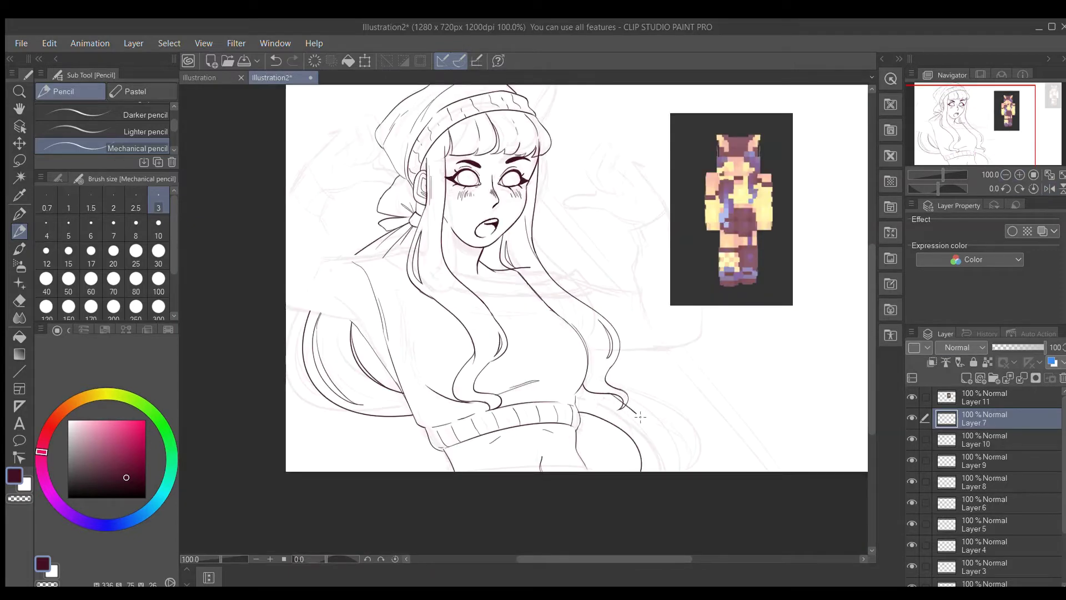
mouse_move(621, 408)
left_mouse_down()
mouse_move(617, 433)
mouse_move(627, 457)
mouse_move(674, 437)
left_mouse_up()
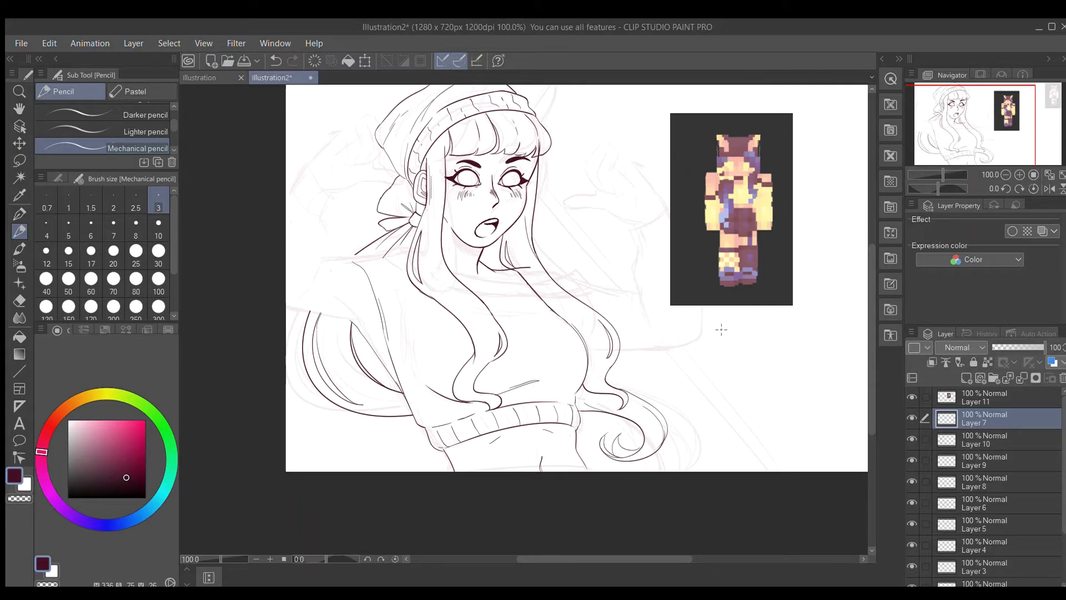
key("ctrl+z")
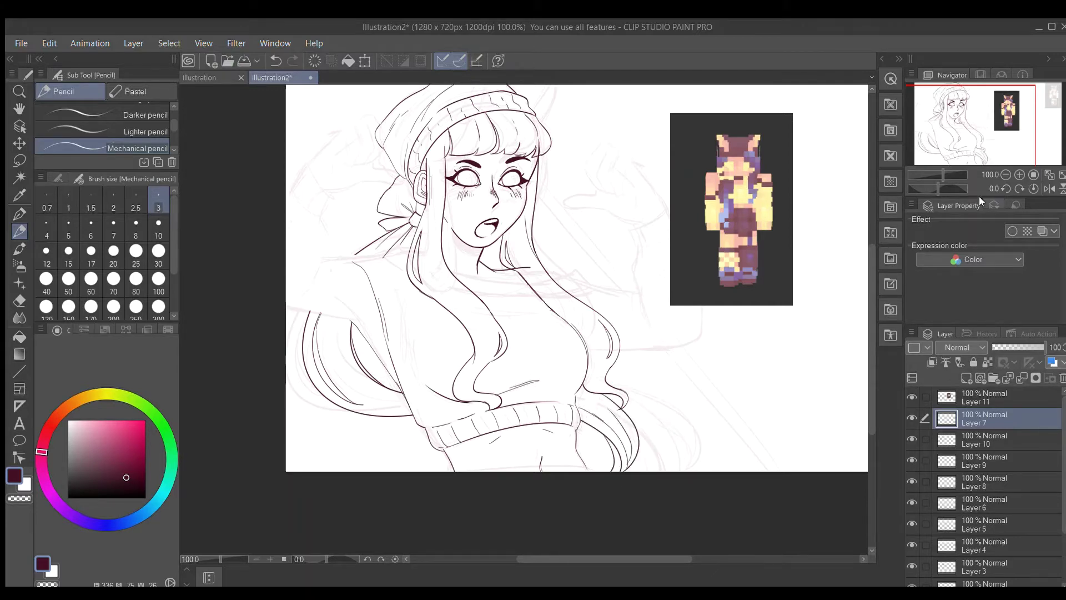
- Draw the hair lock beside the waist on Layer 7 with a tapered end and thin inner strand lines
scroll(524, 333, "up", 5)
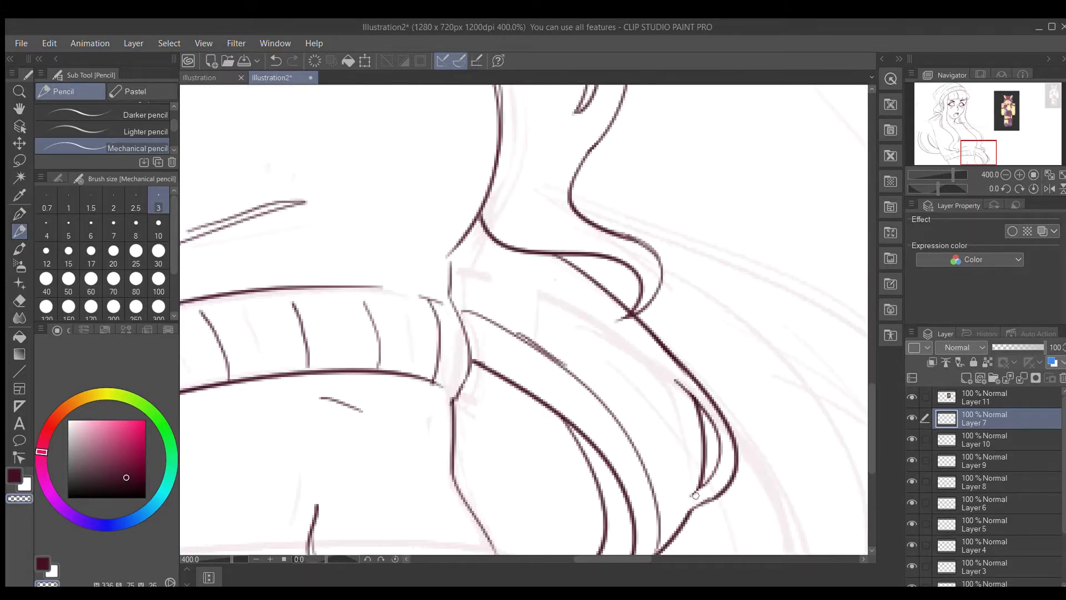
scroll(991, 169, "down", 5)
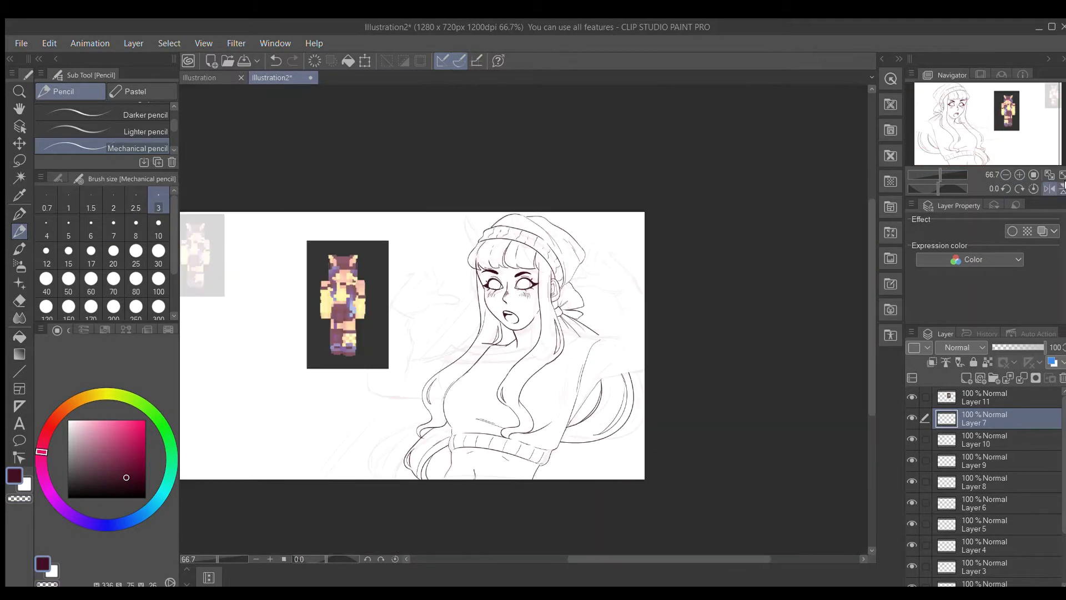
scroll(366, 356, "up", 2)
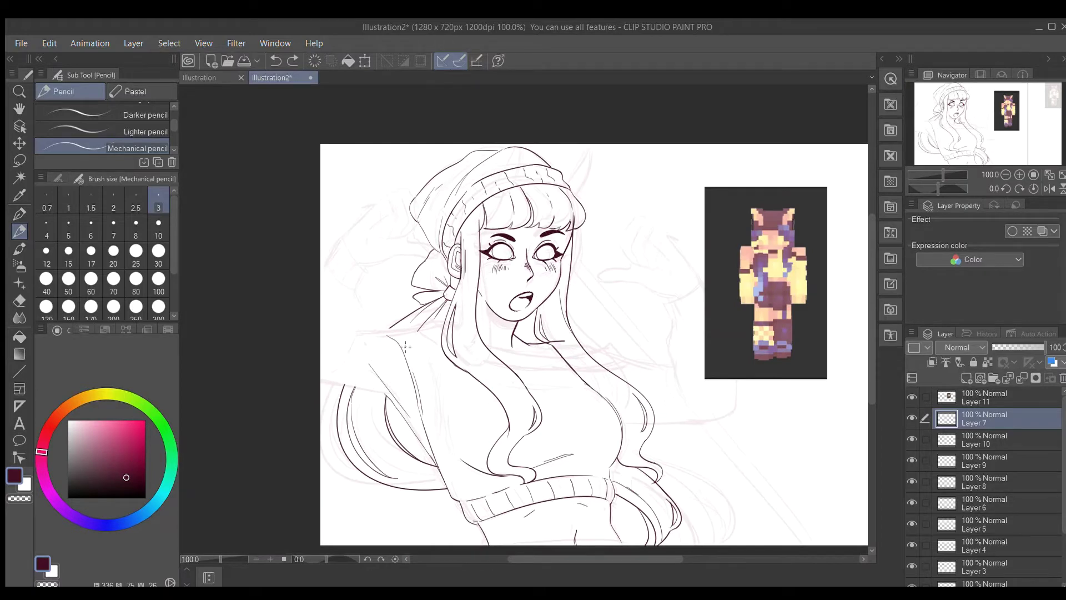
- Move Layer 7 below Layer 8 and tidy the shoulder and chest outlines on Layer 6 with the hair layer temporarily hidden
scroll(405, 346, "up", 2)
left_click_drag(978, 418, 977, 461)
left_click_drag(633, 558, 704, 558)
mouse_move(555, 180)
left_mouse_down()
mouse_move(565, 229)
mouse_move(689, 228)
left_mouse_up()
key("e")
key("alt+bracketleft")
key("ctrl+minus")
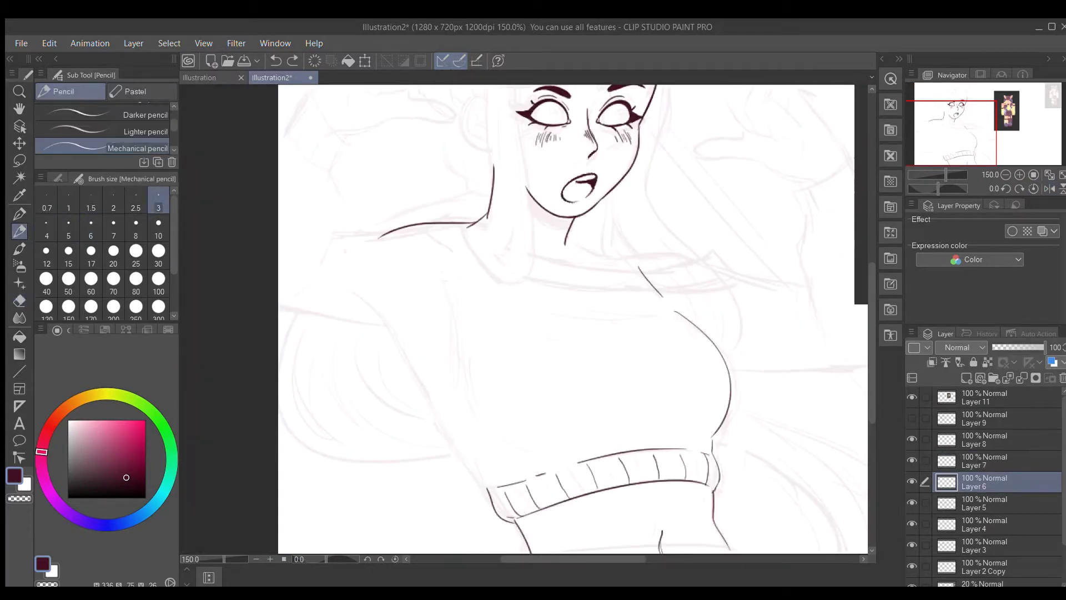
left_click(912, 418)
key("ctrl+plus")
key("p")
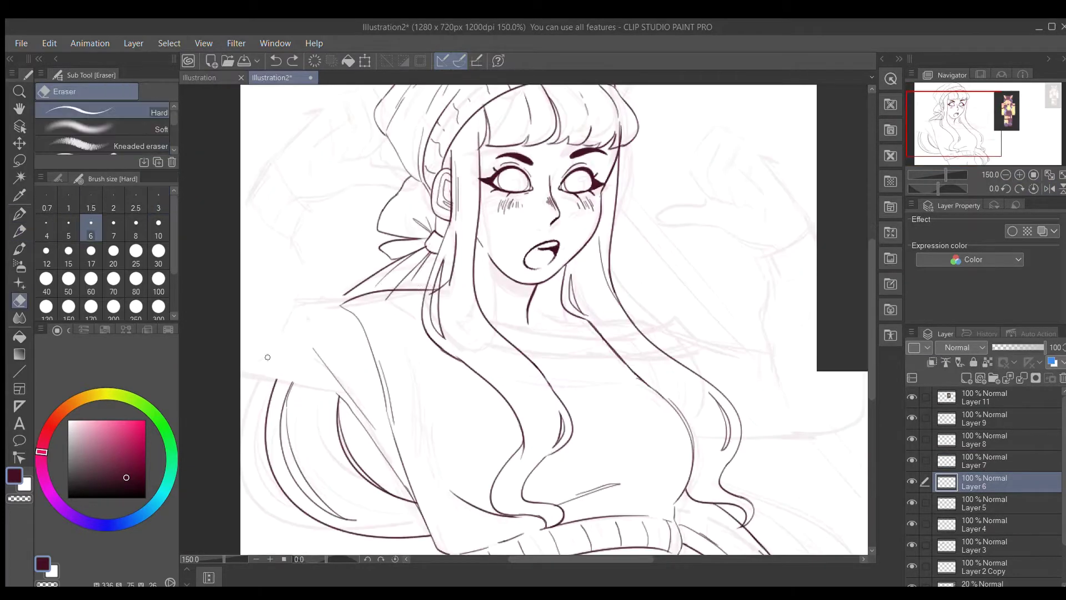
- Add short horizontal lines across the upper chest between the hair locks on Layer 7
left_click(977, 461)
left_click(1044, 189)
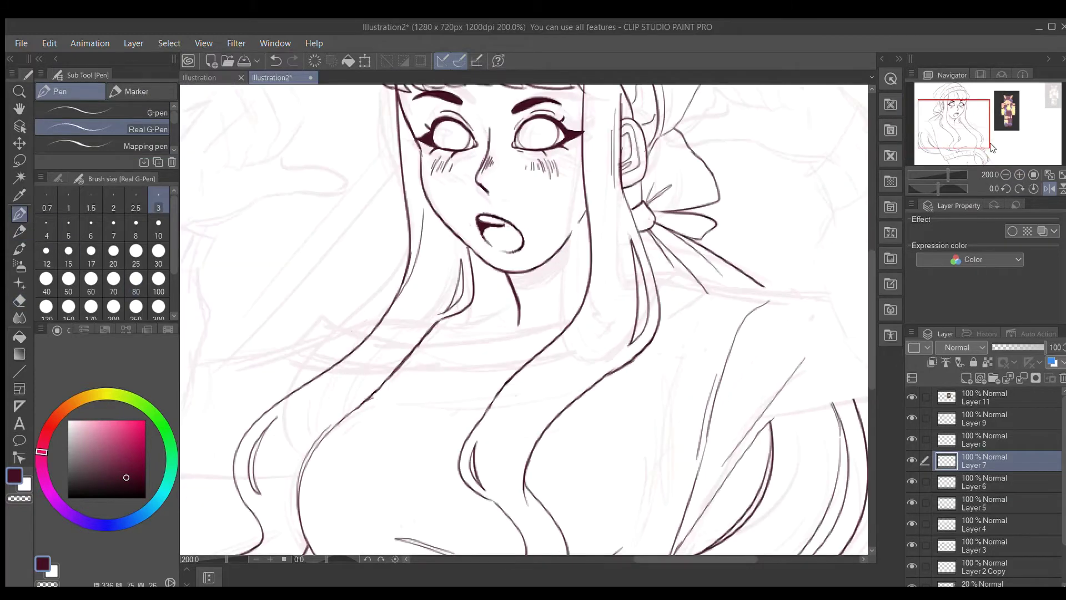
key("ctrl+minus")
key("p")
left_click_drag(275, 245, 216, 353)
key("ctrl+h")
- Add a new layer above Layer 7 for the raised arm and hide the Layer 11 reference
key("ctrl+shift+n")
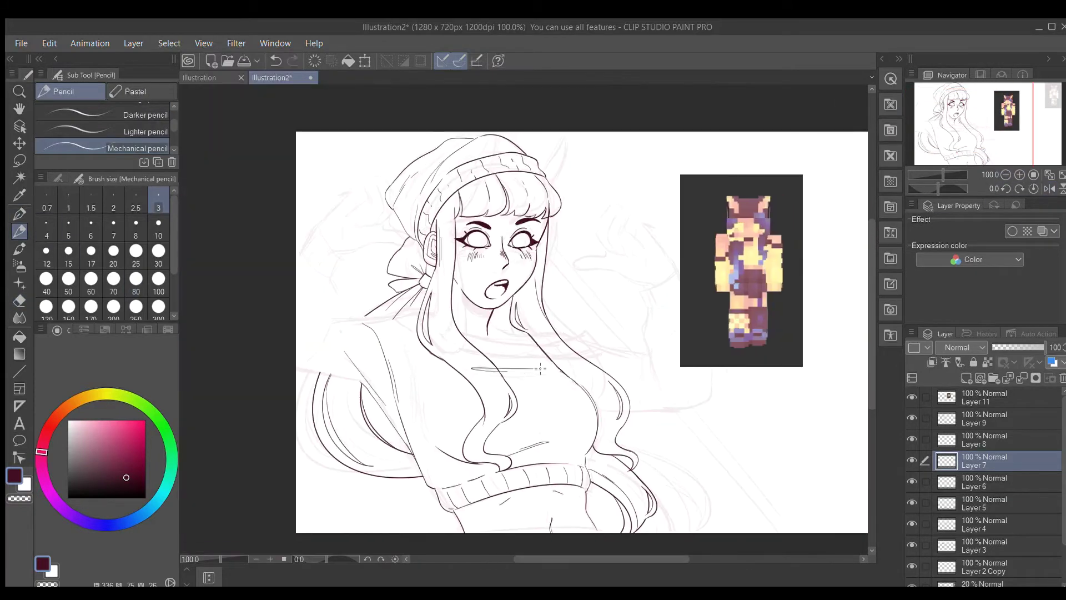
key("p")
key("p")
key("ctrl+plus")
left_click(911, 397)
- Draw the raised arm's lower edge, elbow curve and cuff edge on Layer 10
mouse_move(494, 432)
left_mouse_down()
mouse_move(626, 424)
mouse_move(667, 392)
left_mouse_up()
left_click_drag(621, 214, 560, 253)
key("ctrl+z")
left_click_drag(625, 251, 668, 392)
key("ctrl+z")
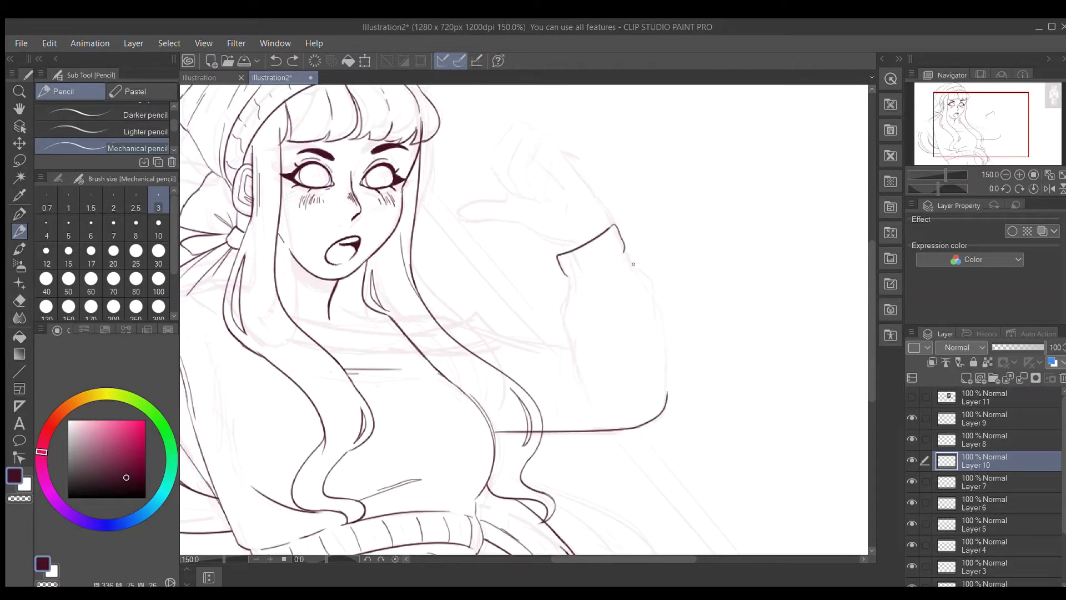
- Draw the raised arm's sleeve sides, the upper arm line and the folds, checking them in a mirrored view
left_click_drag(567, 274, 596, 425)
key("ctrl+z")
left_click(1050, 188)
left_click_drag(486, 337, 571, 328)
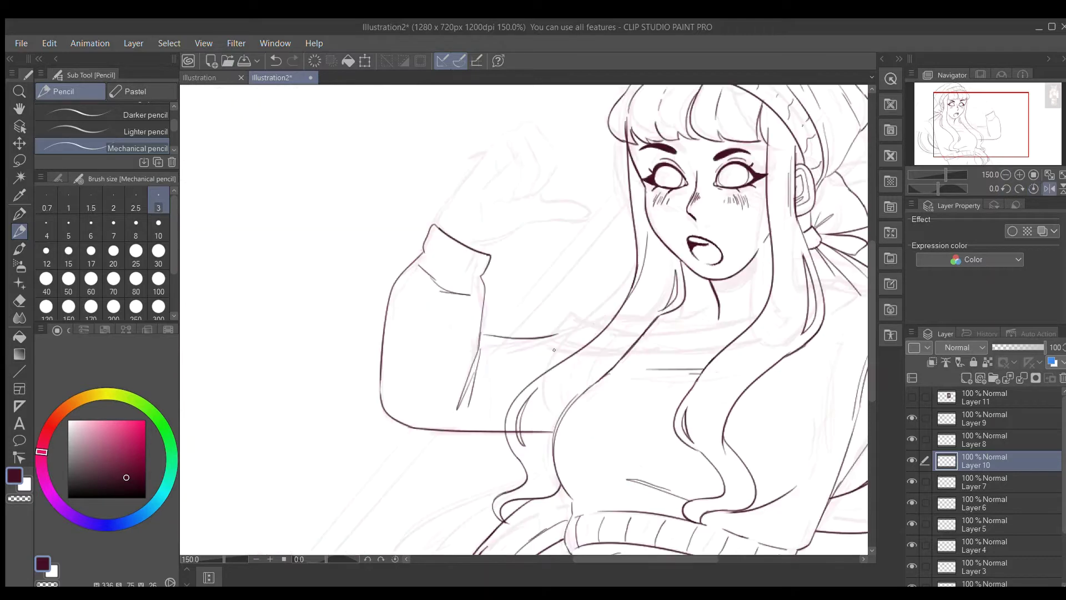
key("ctrl+z")
left_click_drag(479, 335, 562, 323)
left_click(1050, 188)
left_click(1019, 174)
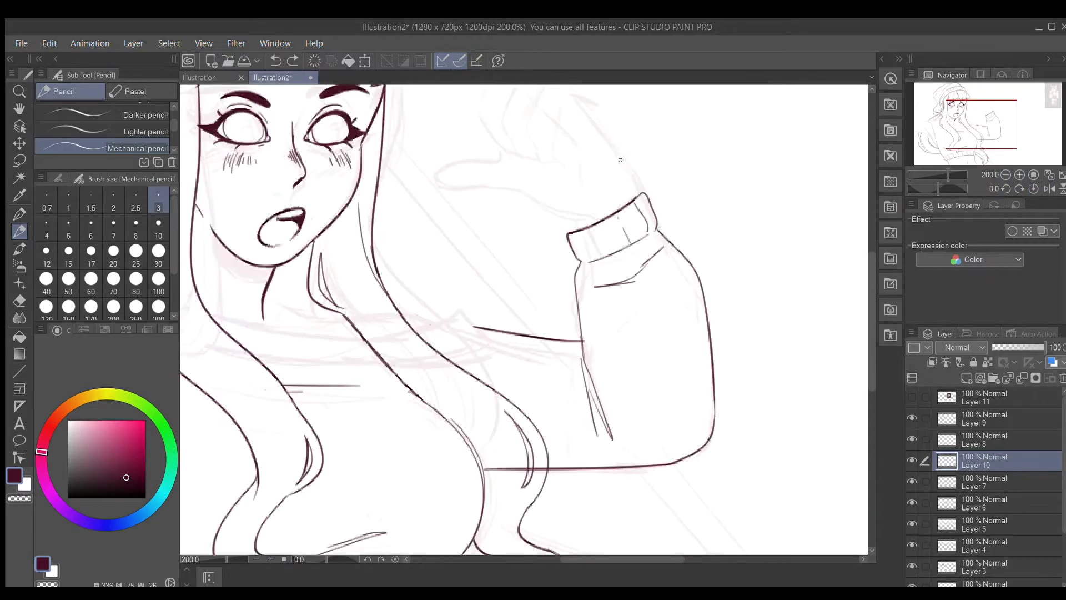
- Draw the raised hand's thumb and curled fingers over the rough sketch on Layer 10
left_click(19, 214)
left_click(19, 231)
scroll(522, 320, "up", 3)
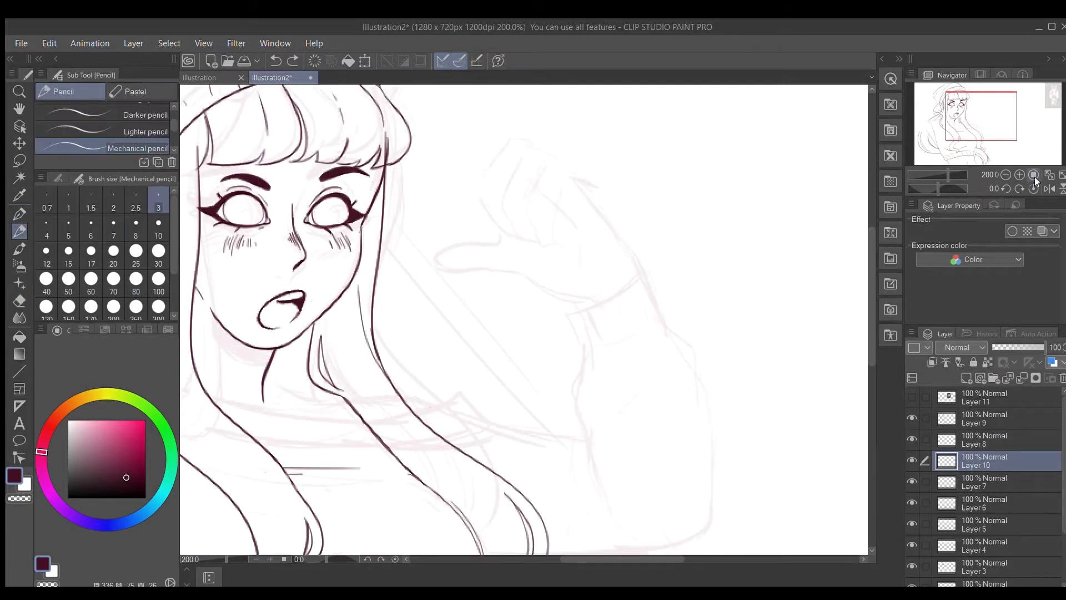
left_click(1049, 188)
mouse_move(545, 228)
left_mouse_down()
mouse_move(515, 295)
mouse_move(472, 307)
left_mouse_up()
left_click_drag(511, 261, 477, 269)
left_click(1049, 188)
left_click_drag(529, 141, 502, 226)
key("ctrl+z")
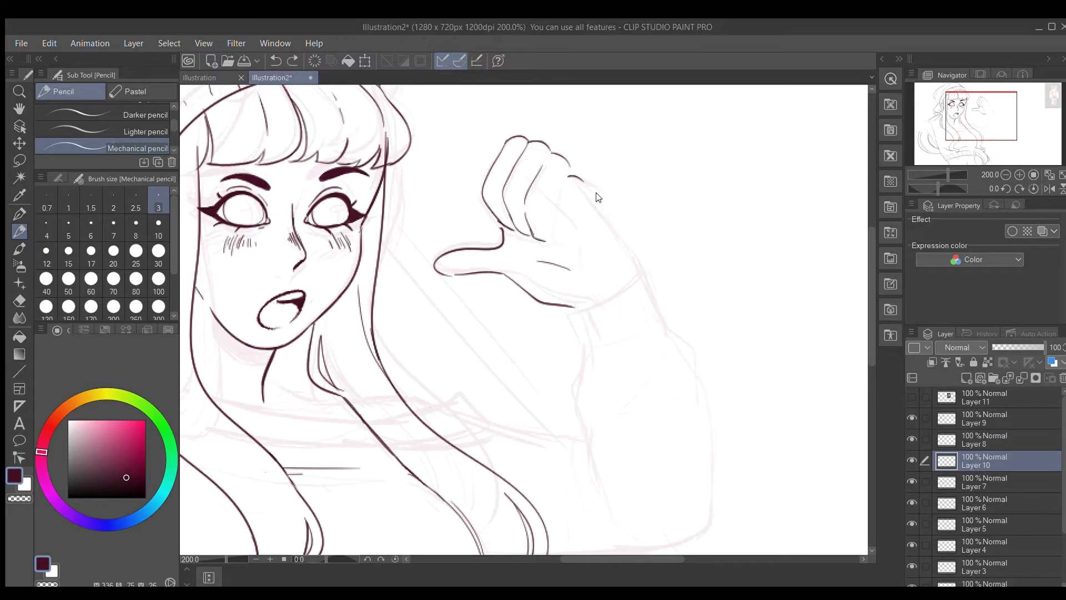
- Try the back-of-hand edge and an inner finger line, then undo the hand strokes back to the thumb
left_click_drag(589, 185, 637, 283)
key("ctrl+z")
left_click_drag(565, 186, 560, 240)
scroll(760, 200, "down", 1)
key("ctrl+z")
key("ctrl+z")
key("ctrl+z")
key("ctrl+z")
key("ctrl+z")
key("ctrl+z")
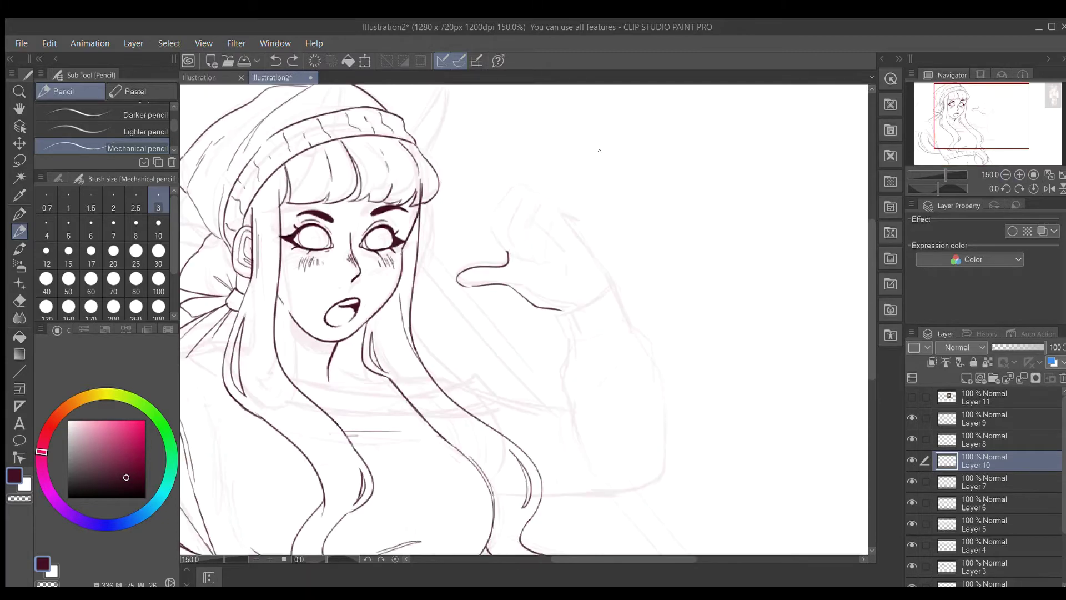
- Block in the raised hand's palm as a rounded wedge shape above the wrist
left_click_drag(504, 269, 565, 211)
left_click_drag(511, 274, 557, 302)
left_click_drag(565, 211, 604, 266)
scroll(555, 204, "down", 1)
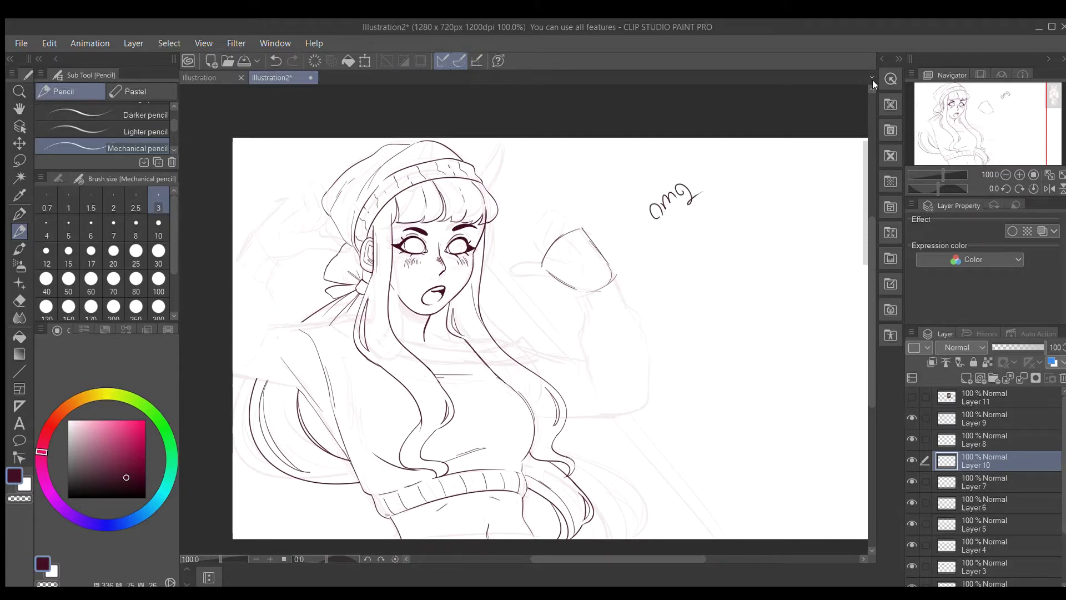
- Sketch the thumb and the first extended finger onto the blocked-in palm
scroll(486, 386, "up", 1)
left_click_drag(571, 244, 549, 272)
left_click_drag(534, 290, 642, 266)
left_click_drag(600, 238, 644, 249)
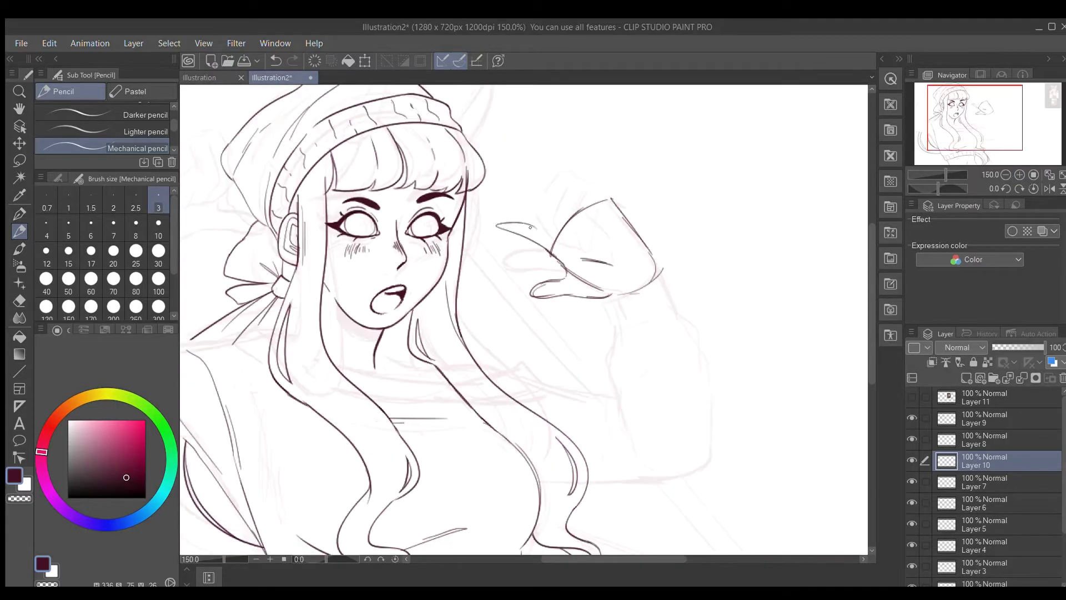
key("ctrl+z")
left_click_drag(549, 251, 532, 187)
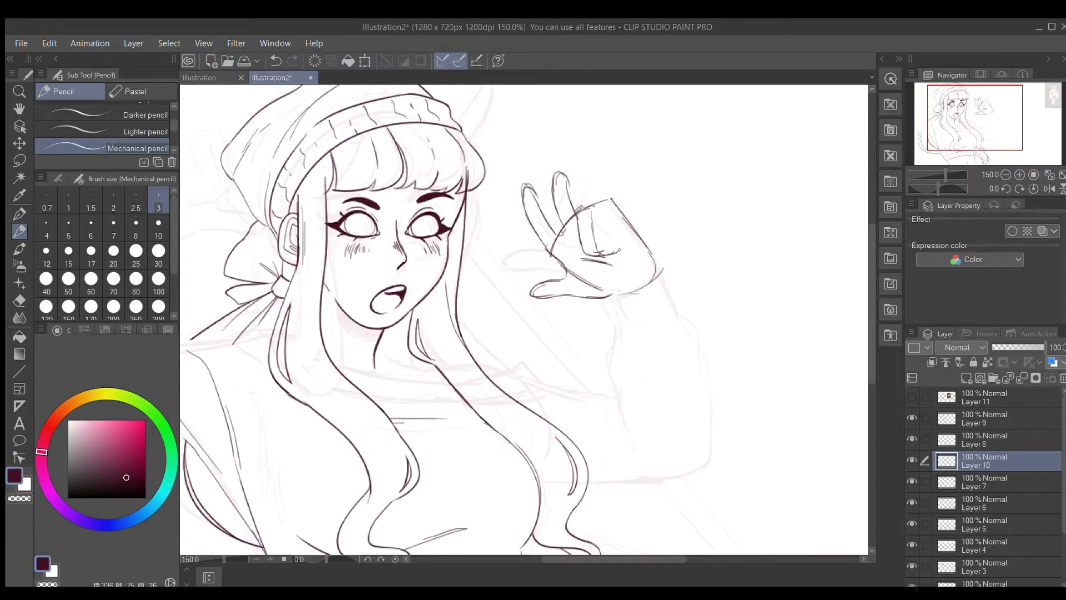
- Add palm crease lines and a firmer hand edge, and redraw the second extended finger closer to the first
left_click_drag(611, 239, 614, 281)
left_click_drag(577, 209, 647, 280)
key("e")
left_click_drag(562, 174, 557, 232)
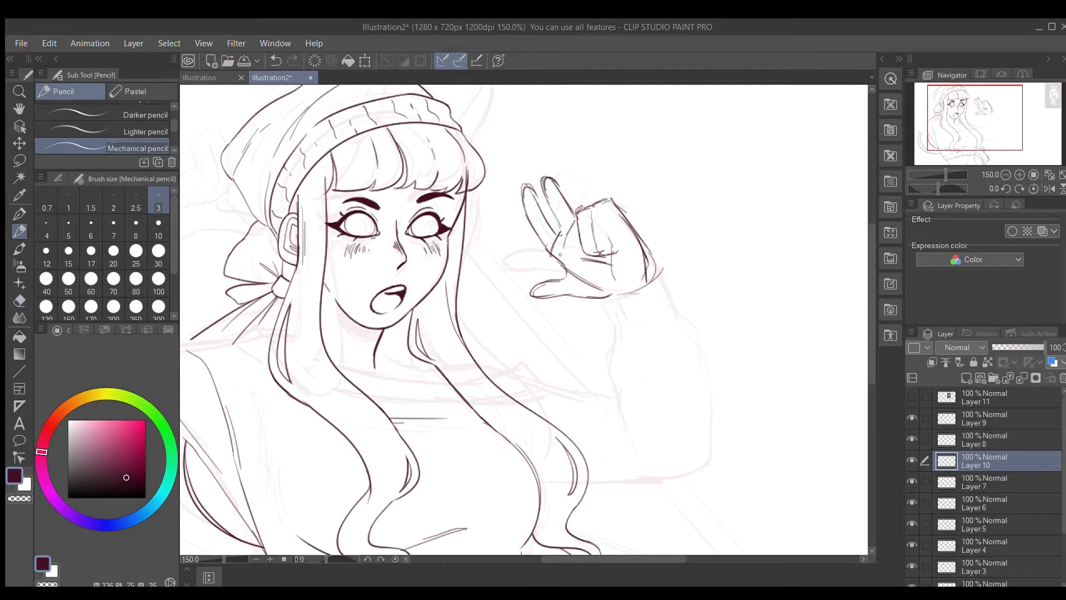
- Clear the open-hand sketch from Layer 10
key("ctrl+0")
key("Delete")
key("p")
key("ctrl+z")
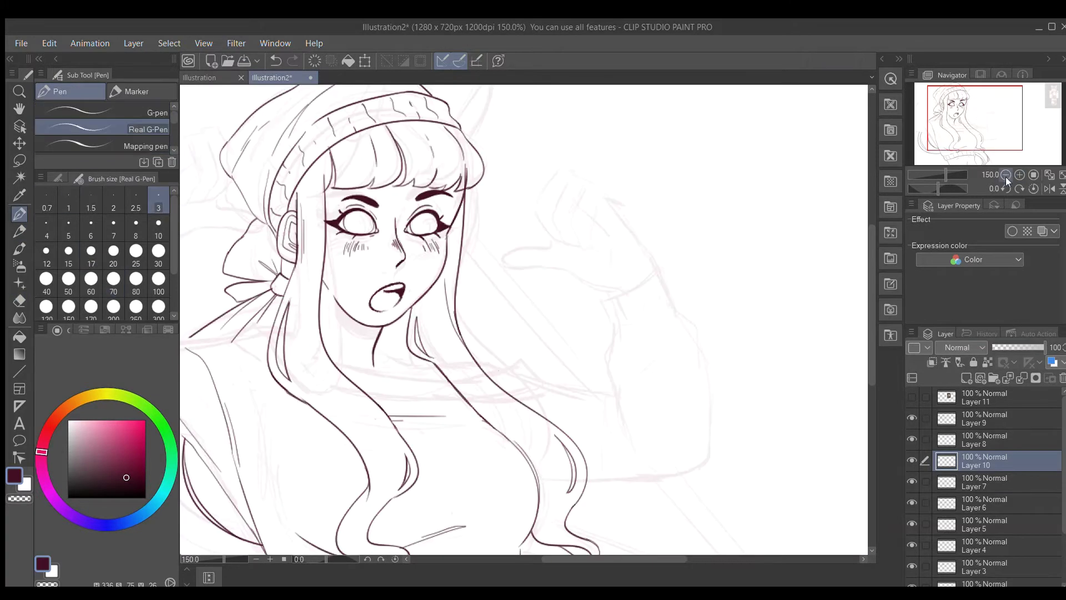
- Sketch the raised hand's curled fingers, back edge and palm crease on Layer 10 with the Mechanical pencil
left_click(1020, 174)
key("p")
left_click_drag(489, 158, 495, 245)
left_click_drag(519, 166, 539, 245)
mouse_move(503, 160)
left_mouse_down()
mouse_move(563, 181)
mouse_move(615, 239)
left_mouse_up()
left_click_drag(545, 240, 588, 276)
- Sketch the thumb and the lower palm edge down to the wrist, refining the hand's contour
mouse_move(506, 242)
left_mouse_down()
mouse_move(472, 271)
mouse_move(429, 252)
left_mouse_up()
key("ctrl+z")
left_click_drag(539, 293, 567, 290)
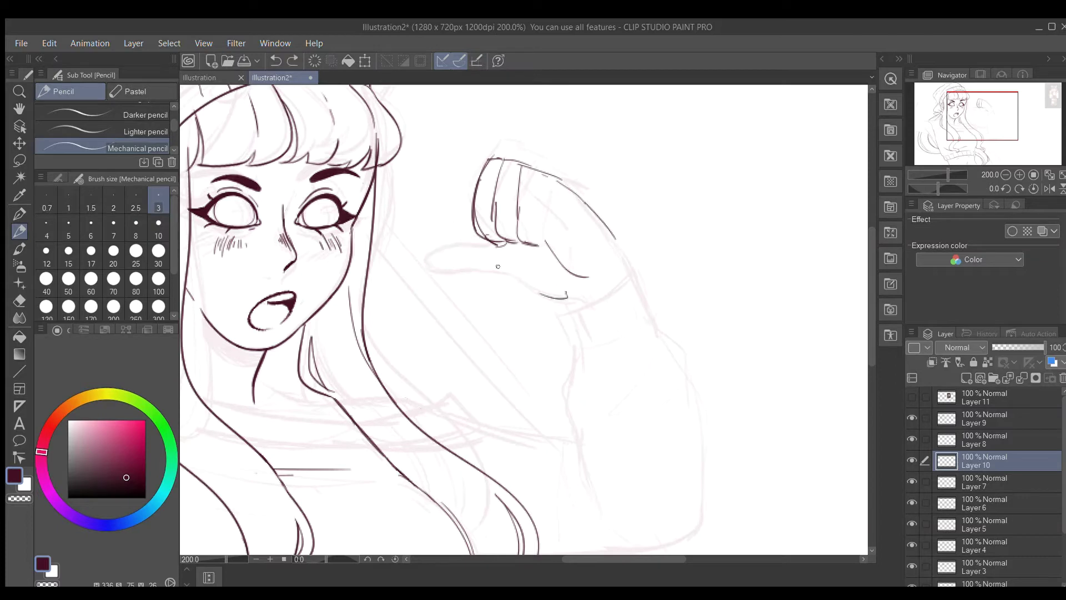
key("ctrl+z")
left_click_drag(489, 238, 586, 278)
key("ctrl+z")
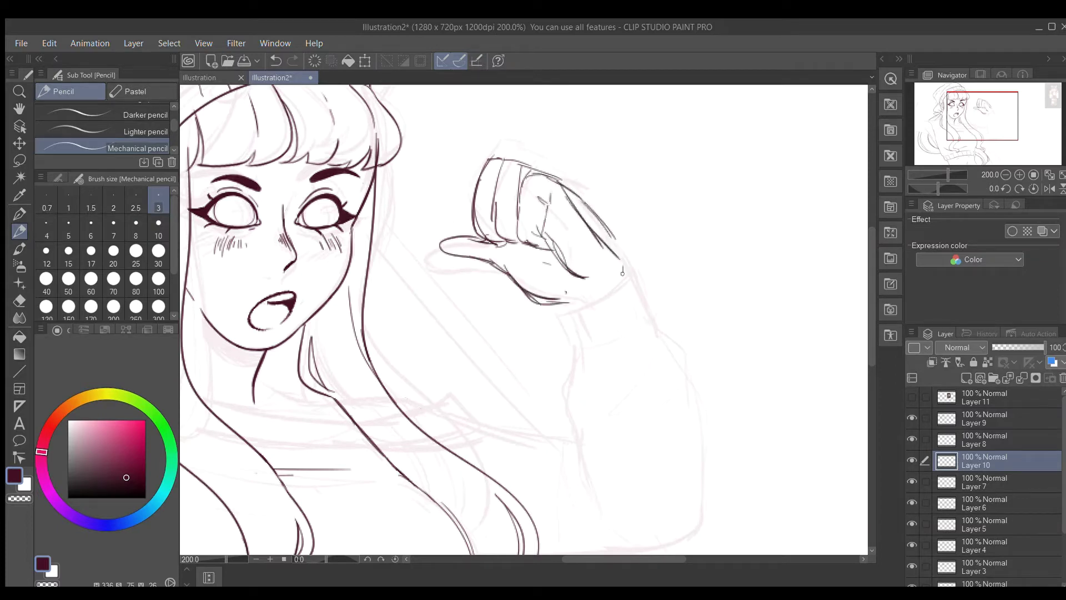
- Transform the hand sketch into position and lower Layer 10's opacity to 22% as a guide
key("p")
key("ctrl+minus")
key("ctrl+t")
key("Return")
key("p")
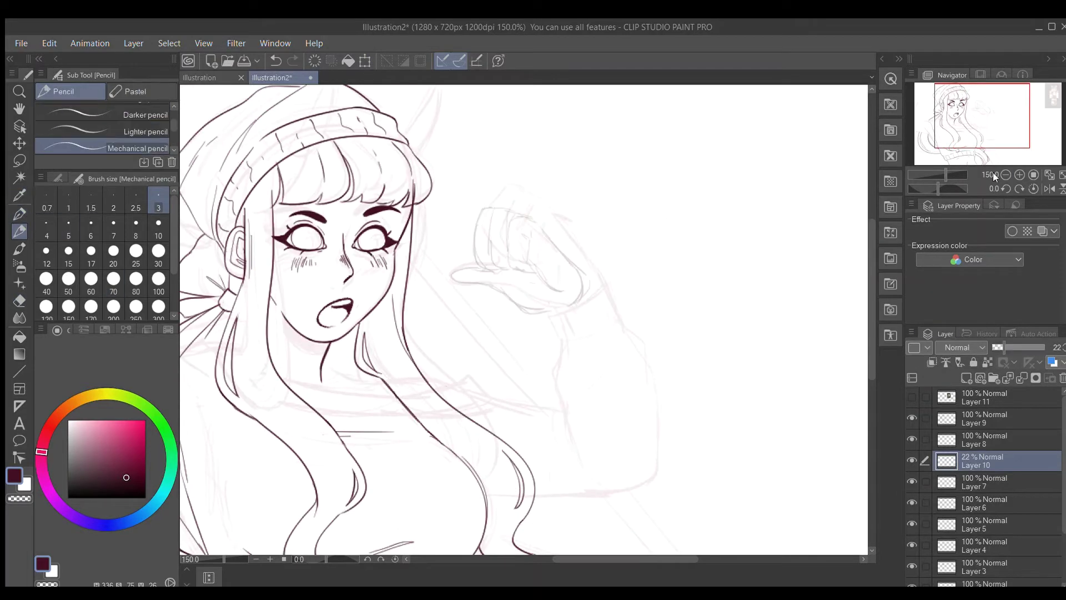
- Add a new layer above the faded hand sketch and trace the thumb, back of the hand and curled fingers
key("ctrl+plus")
key("ctrl+shift+n")
mouse_move(480, 252)
left_mouse_down()
mouse_move(502, 282)
mouse_move(568, 300)
left_mouse_up()
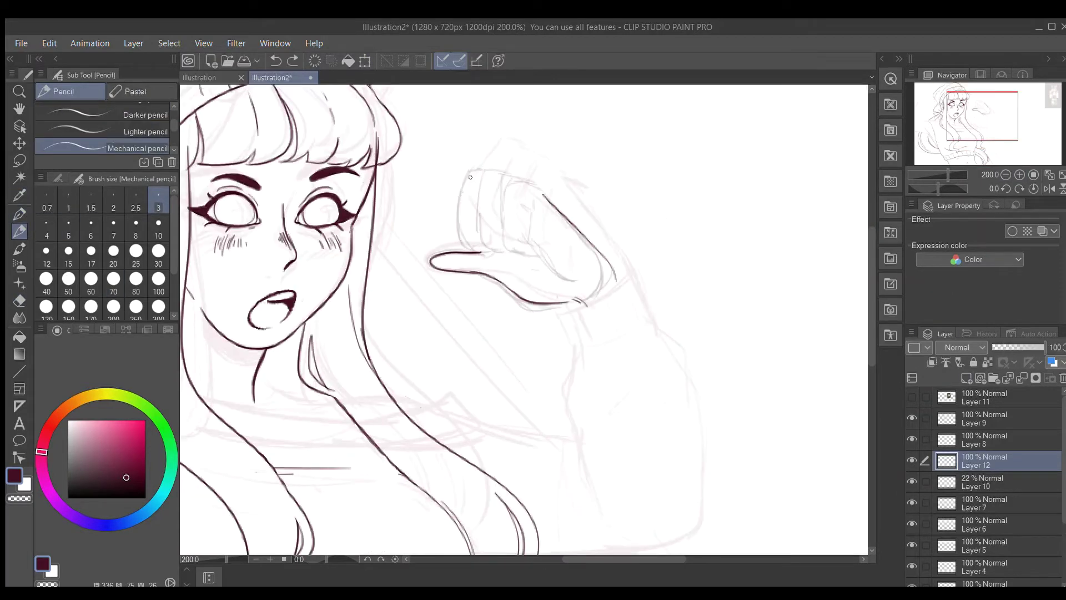
left_click_drag(459, 189, 497, 252)
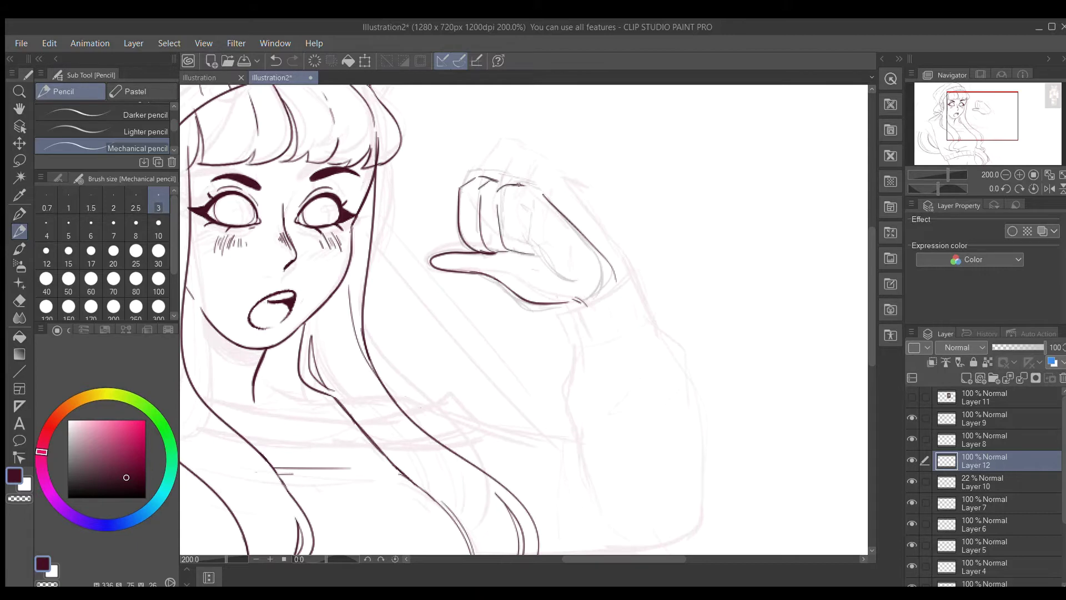
- Erase the outer finger line and redraw the curled fingers closer together
key("e")
key("h")
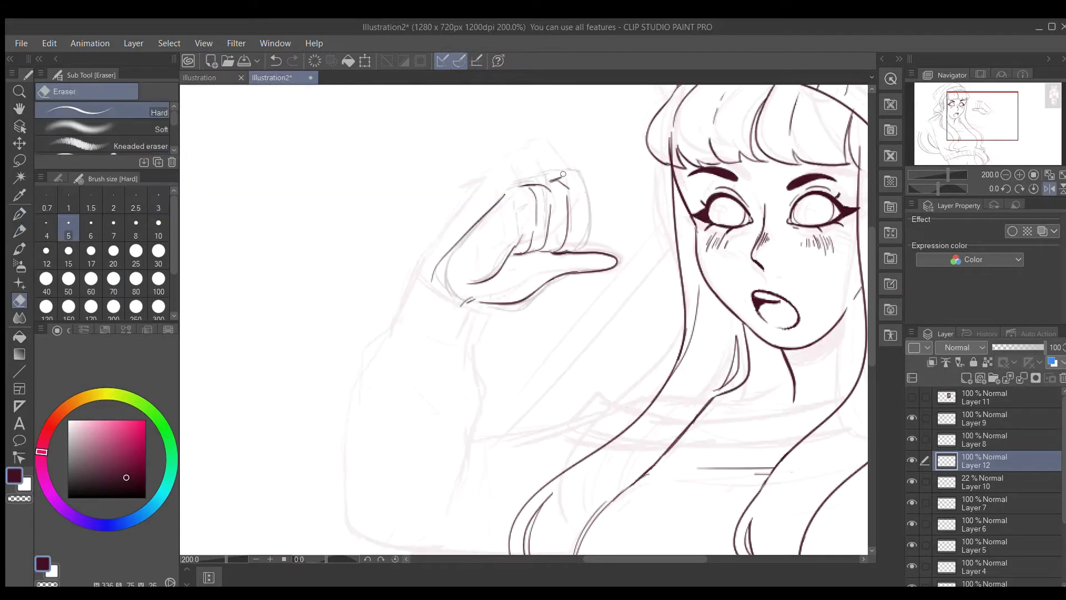
key("p")
key("ctrl+z")
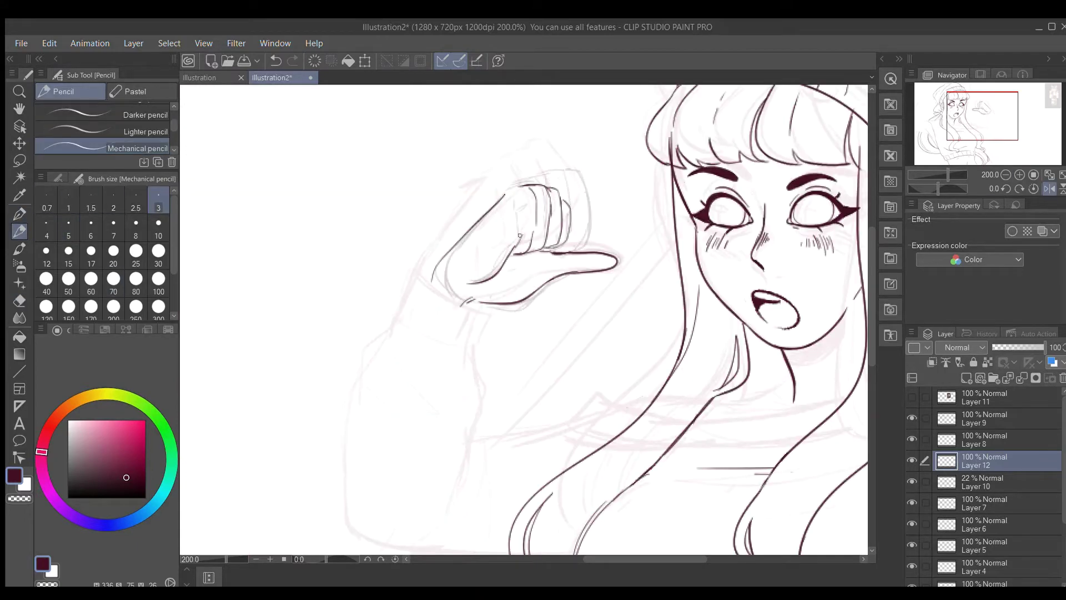
- Erase the thumb's outline on Layer 12 and hide the Layer 10 guide
key("h")
key("e")
mouse_move(492, 250)
left_mouse_down()
mouse_move(431, 275)
mouse_move(469, 277)
mouse_move(436, 270)
left_mouse_up()
key("p")
key("h")
- Try a longer thumb outline reaching past the curled fingers, then erase it with the hard eraser at size 70
scroll(483, 250, "up", 2)
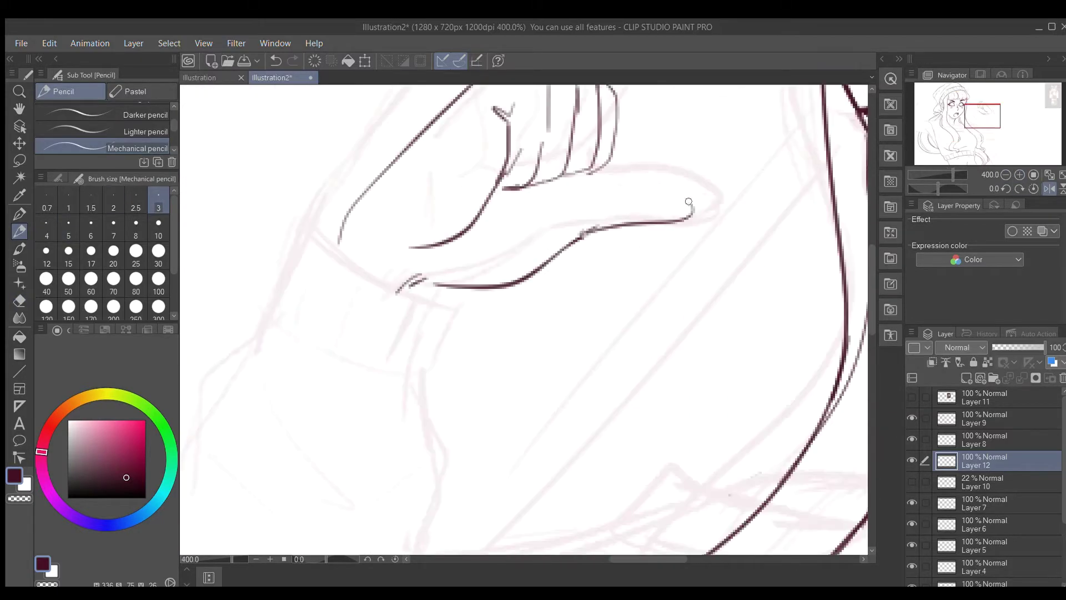
key("ctrl+z")
left_click_drag(583, 175, 697, 219)
left_click_drag(581, 228, 433, 286)
key("h")
scroll(424, 299, "down", 2)
key("e")
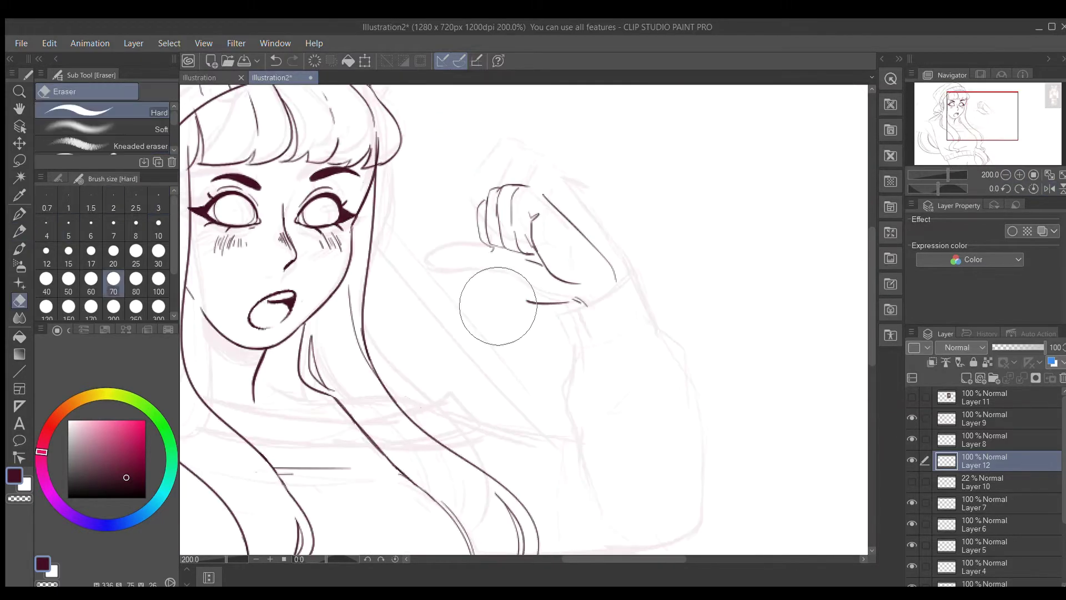
left_click_drag(500, 308, 422, 266)
- Try further strokes around the missing thumb, then undo them
key("p")
left_click_drag(476, 228, 471, 286)
key("ctrl+z")
key("ctrl+z")
key("ctrl+z")
left_click_drag(400, 294, 510, 383)
key("ctrl+z")
- Draw a shorter thumb under the curled fingers and the palm's lower edge down to the wrist
key("h")
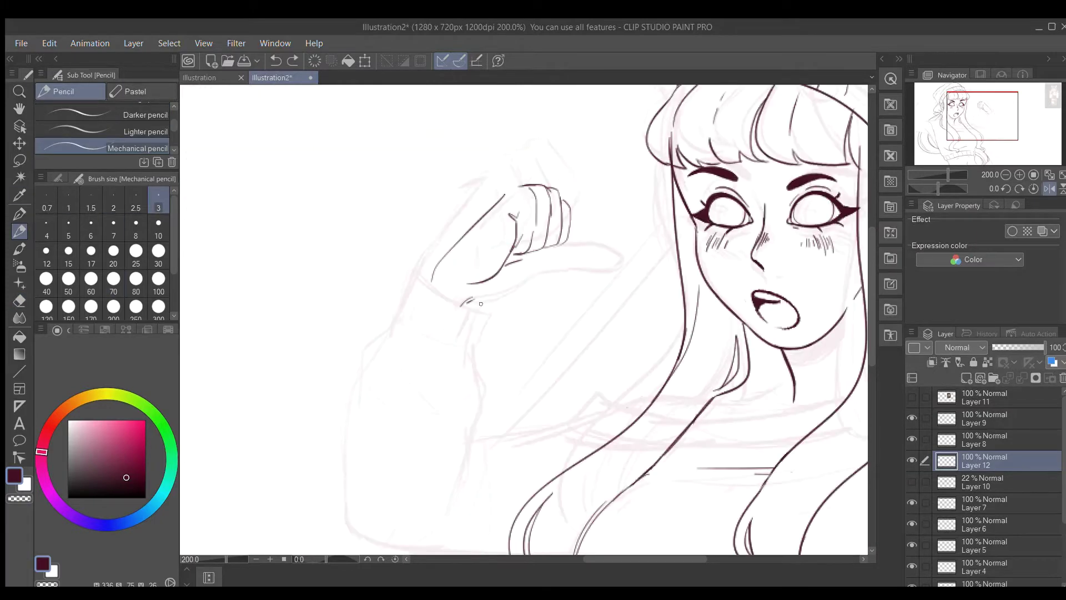
left_click_drag(478, 303, 520, 290)
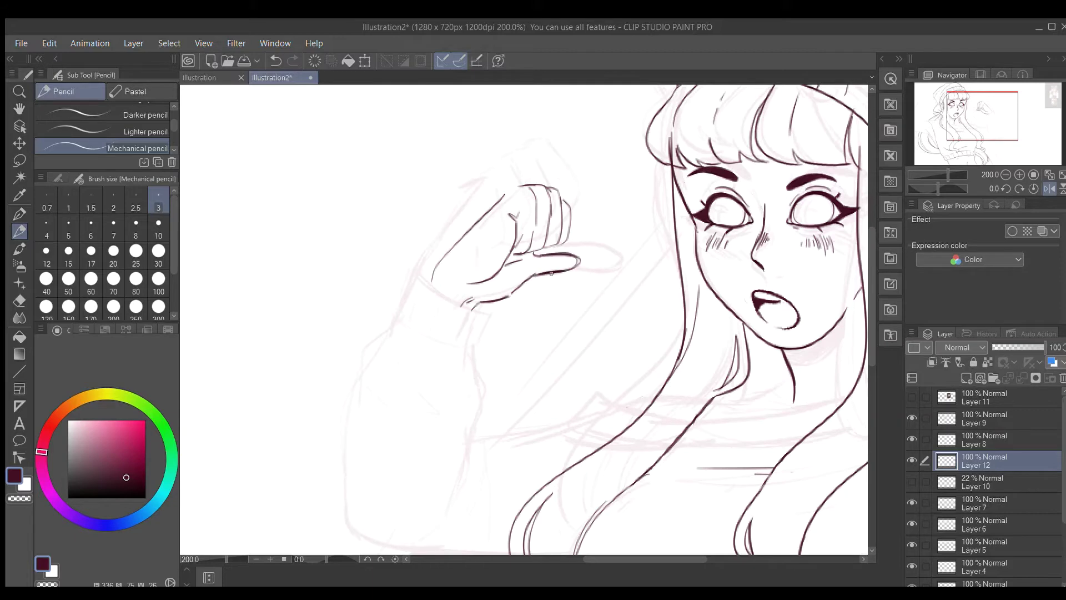
key("h")
scroll(984, 172, "down", 2)
scroll(448, 261, "up", 3)
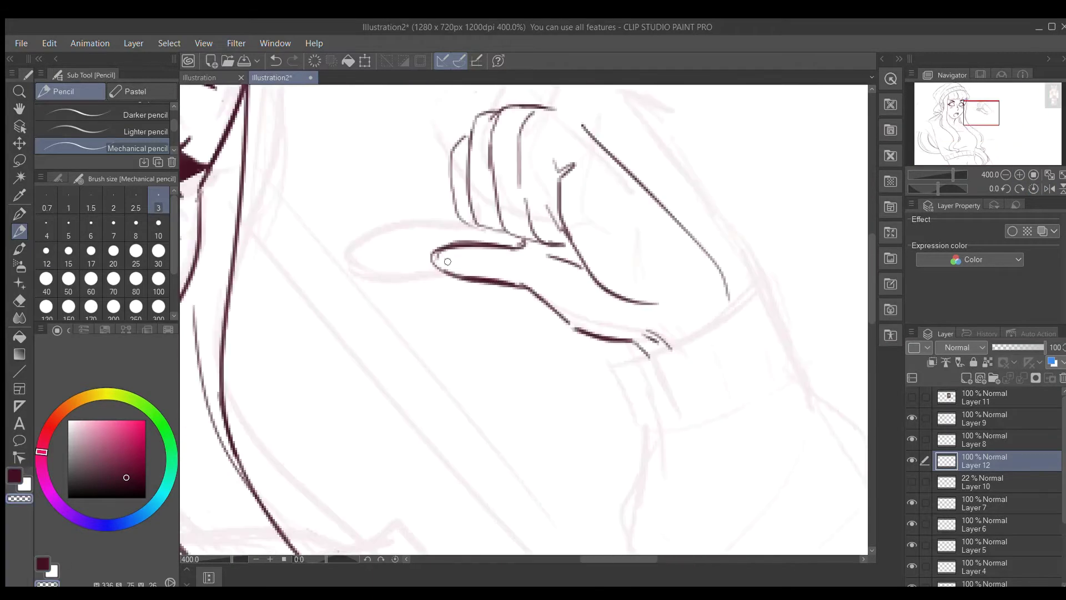
- Reduce the pencil to size 2.5 and strengthen the curled fingers' outlines, joining them to the back of the hand
key("bracketleft")
left_click_drag(454, 208, 483, 229)
mouse_move(470, 132)
left_mouse_down()
mouse_move(503, 234)
mouse_move(498, 114)
left_mouse_up()
left_click_drag(491, 125, 528, 240)
left_click_drag(521, 192, 554, 249)
left_click_drag(520, 184, 556, 113)
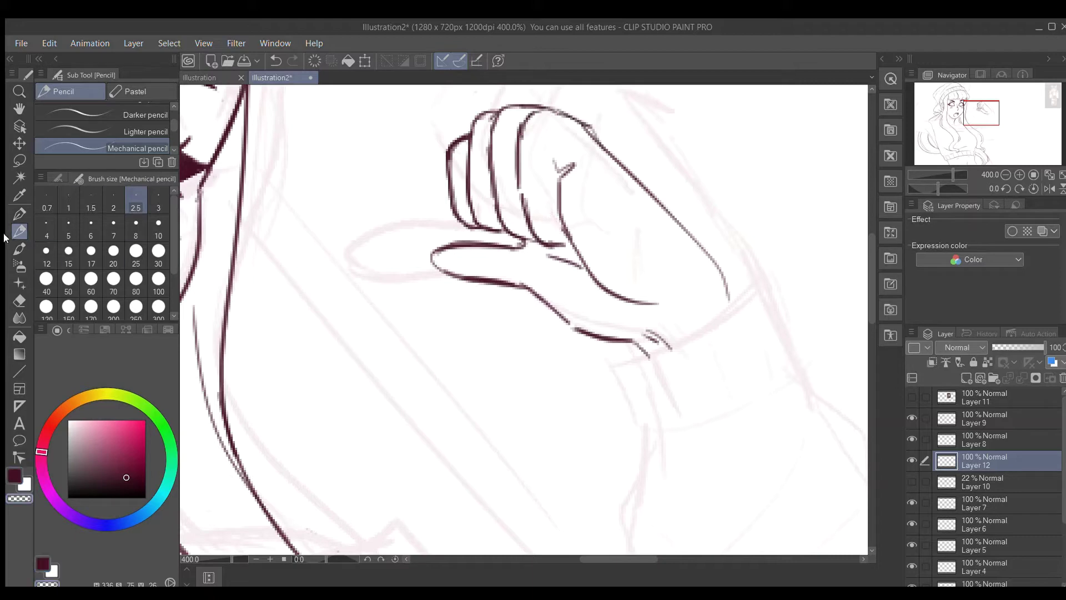
scroll(988, 127, "down", 3)
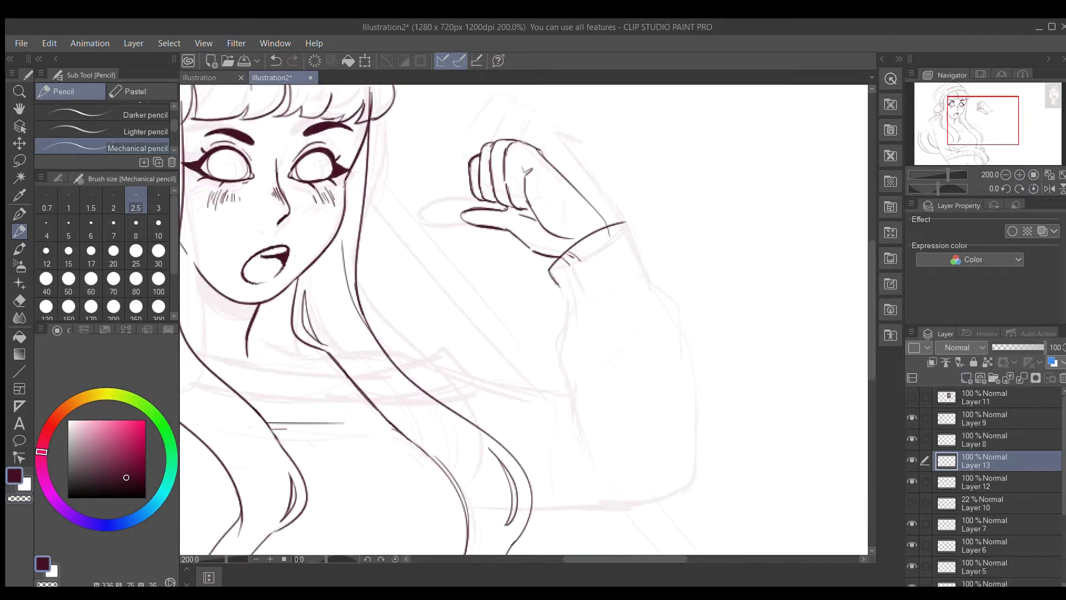
- Undo the line art of the raised hand together with its extra layers
left_click(913, 396)
key("ctrl+z")
key("ctrl+z")
key("ctrl+z")
key("ctrl+z")
key("ctrl+z")
key("ctrl+z")
key("ctrl+z")
key("ctrl+z")
- Outline the raised arm's lower edge, elbow and outer side, with an oversized rounded sleeve end hiding the hand
left_click_drag(547, 475, 721, 432)
left_click(913, 397)
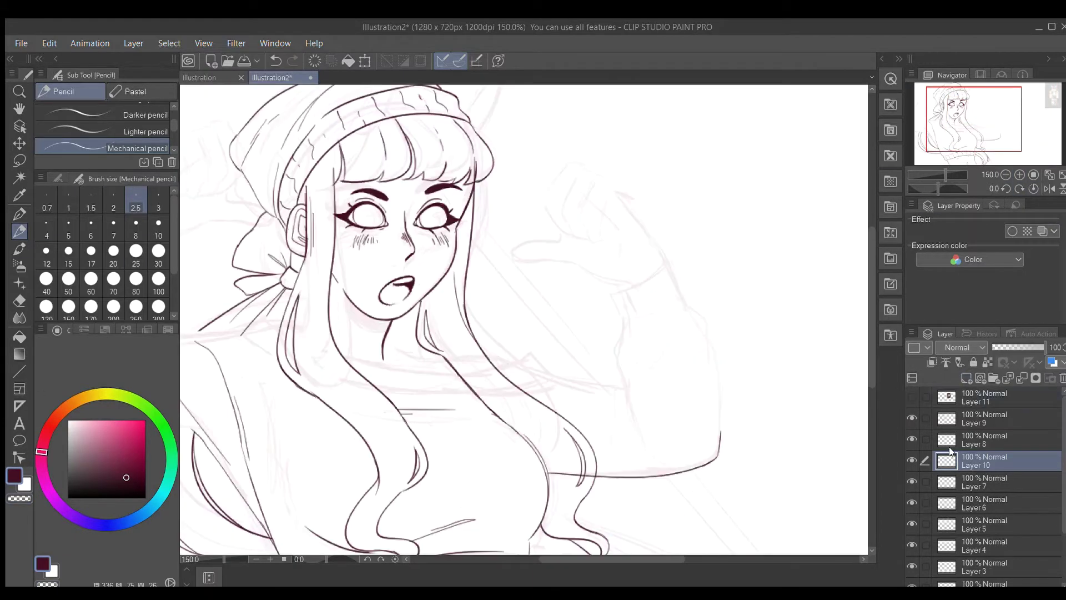
left_click_drag(561, 236, 670, 264)
mouse_move(580, 231)
left_mouse_down()
mouse_move(541, 350)
mouse_move(590, 370)
left_mouse_up()
left_click_drag(626, 240, 646, 254)
left_click_drag(661, 253, 687, 304)
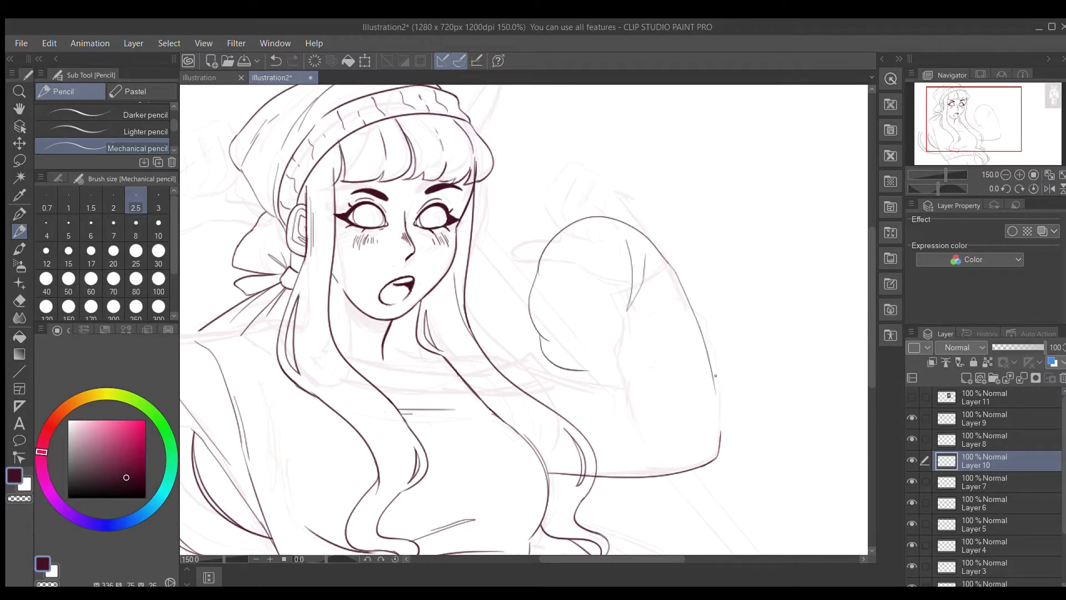
- Mirror the view to draw the inner arm line, elbow creases and ribbed cuff of the rounded sleeve, then restore the view
key("h")
left_click_drag(338, 360, 328, 442)
left_click_drag(405, 410, 368, 444)
left_click_drag(422, 390, 397, 444)
left_click_drag(562, 359, 420, 386)
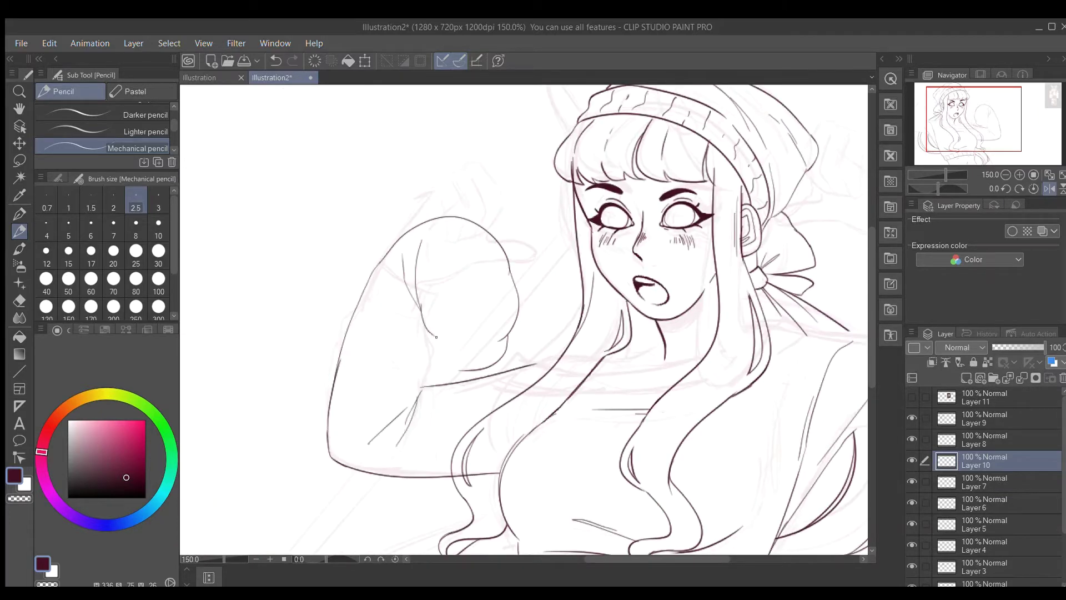
left_click_drag(436, 336, 444, 369)
key("h")
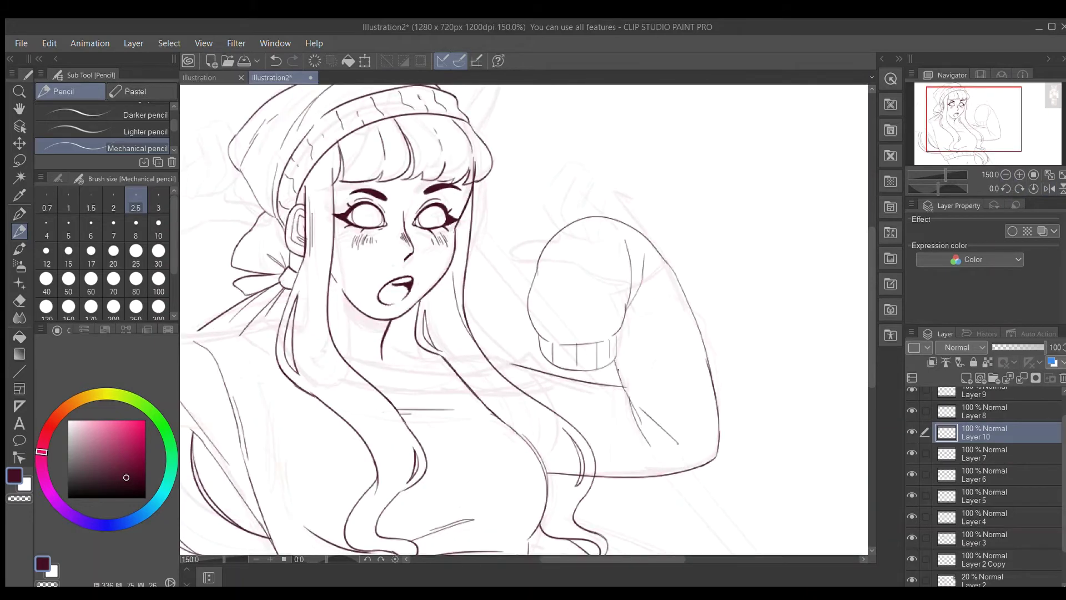
- Strengthen the raised arm's outlines and erase the stray elbow crease with the hard eraser at size 5
key("e")
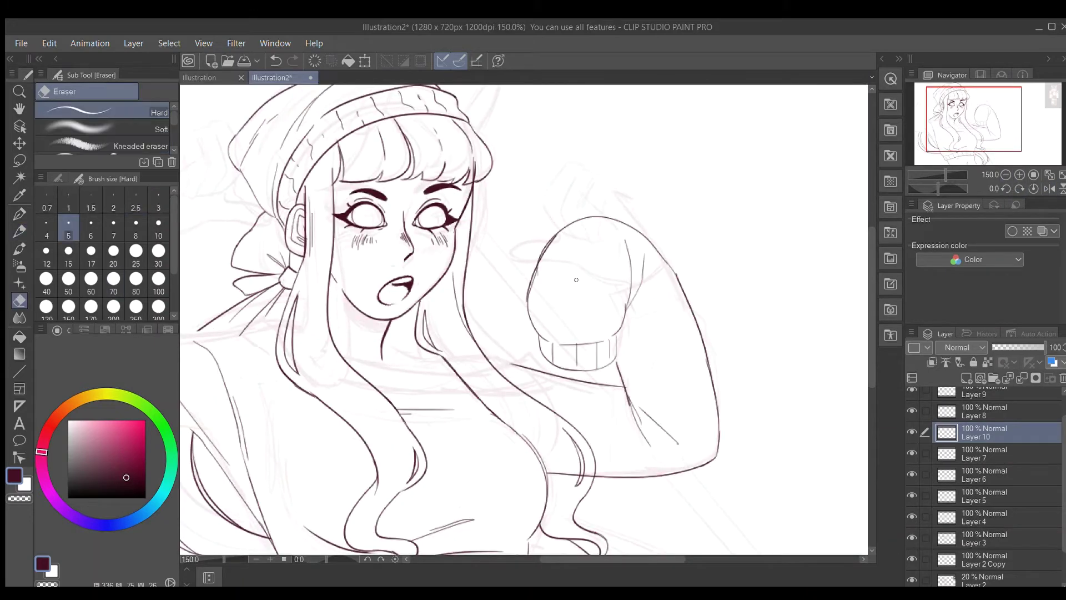
left_click(20, 231)
scroll(540, 261, "up", 1)
left_click_drag(540, 261, 336, 244)
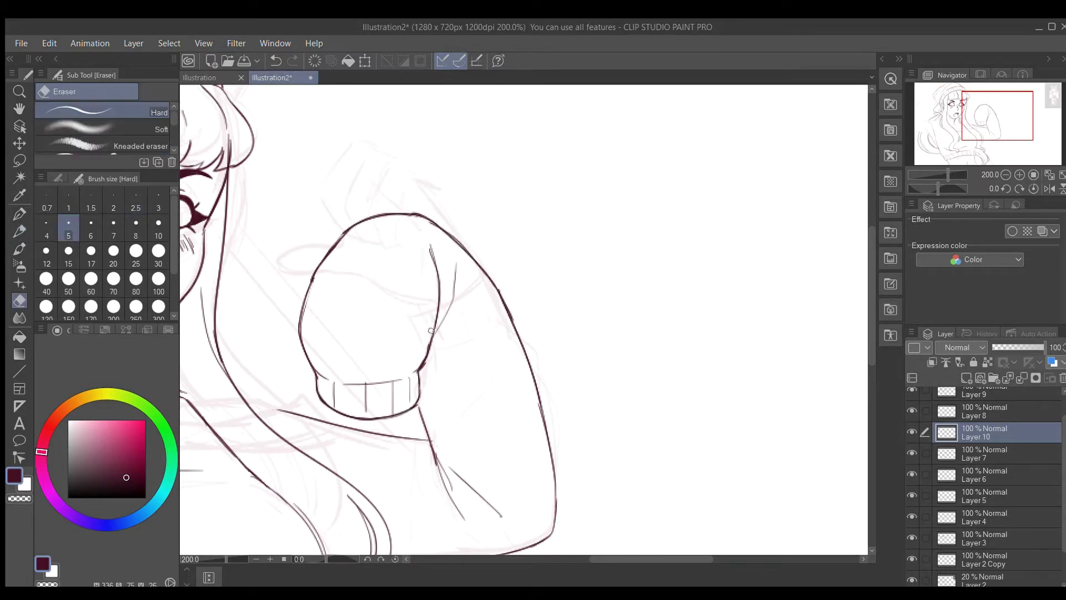
left_click_drag(456, 300, 433, 338)
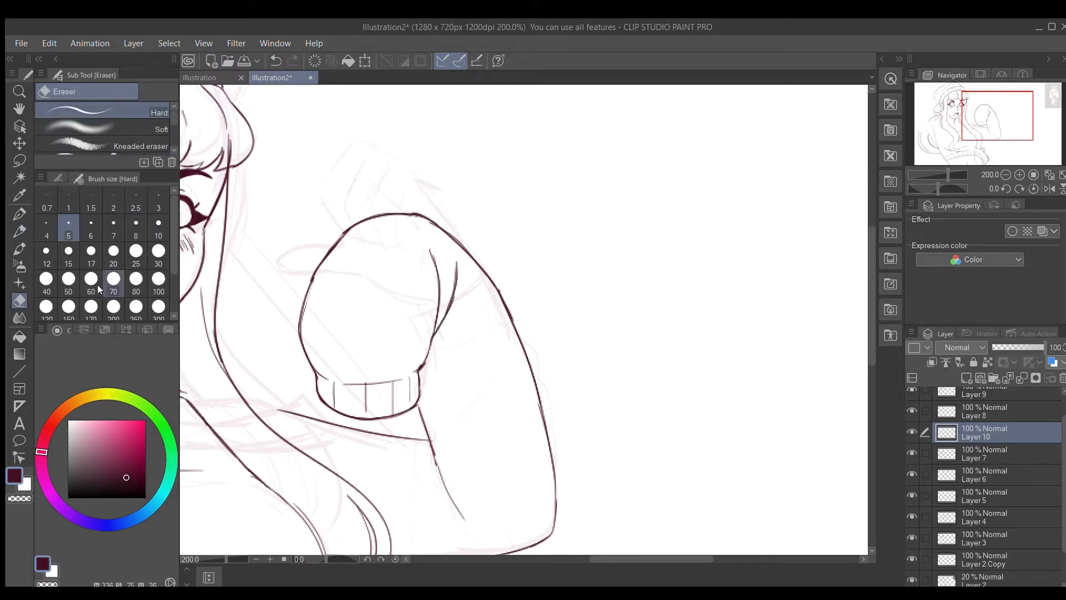
left_click(1005, 175)
left_click(1020, 174)
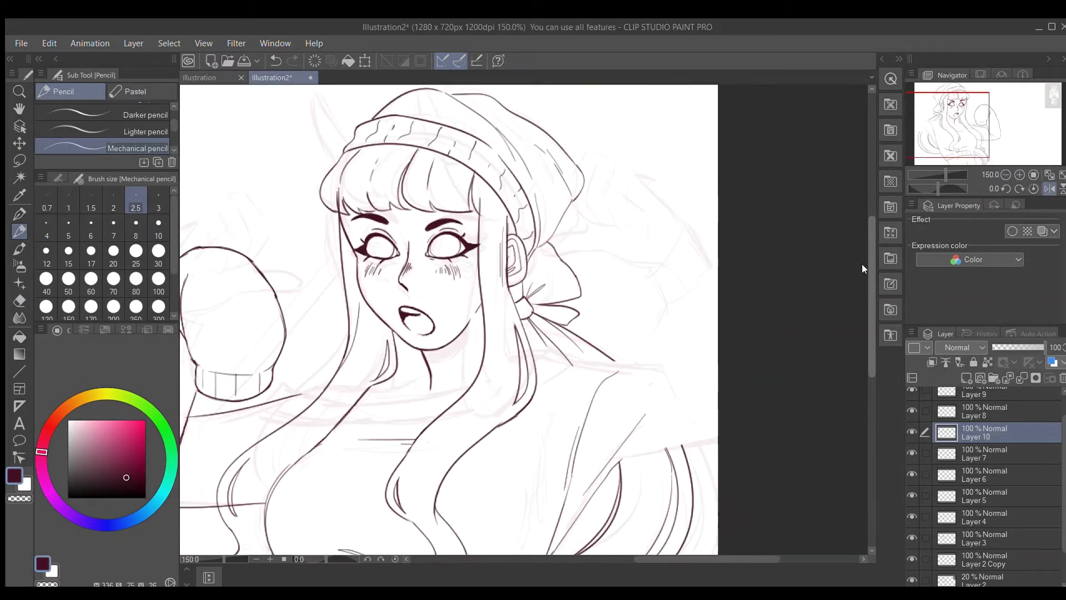
- Add a new layer and outline the other arm's rounded sleeve end, shoulder line and lower sleeve edge
key("ctrl+shift+n")
left_click_drag(550, 365, 658, 381)
left_click_drag(616, 470, 718, 455)
left_click_drag(572, 239, 717, 267)
key("ctrl+z")
mouse_move(652, 209)
left_mouse_down()
mouse_move(583, 311)
mouse_move(620, 362)
left_mouse_up()
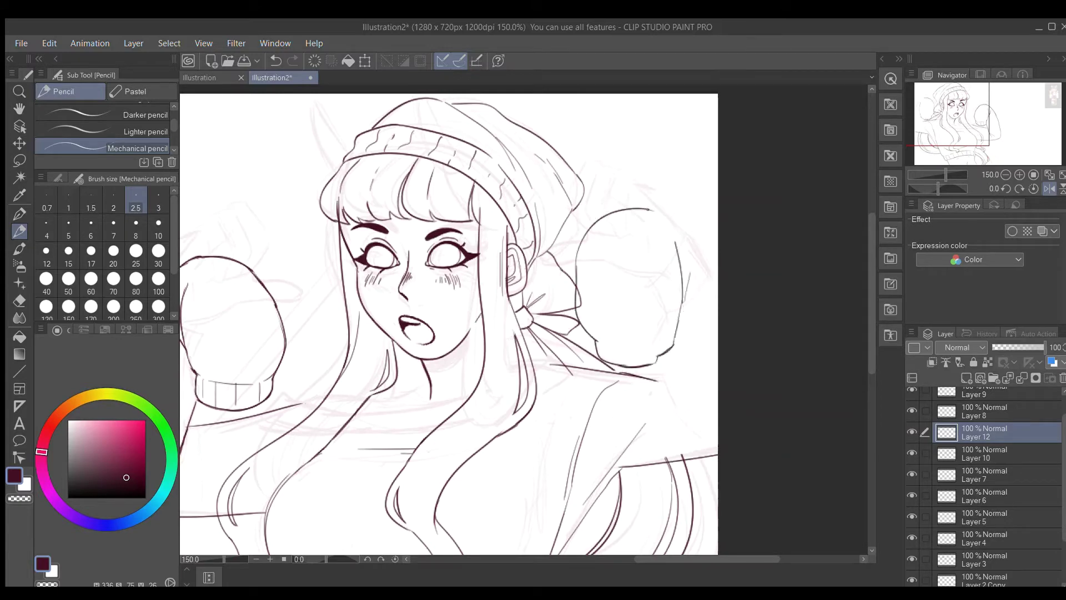
- Close the second sleeve's outline and draw its ribbed cuff, cleaning overlaps with the size 5 hard eraser
scroll(367, 344, "up", 3)
key("ctrl+z")
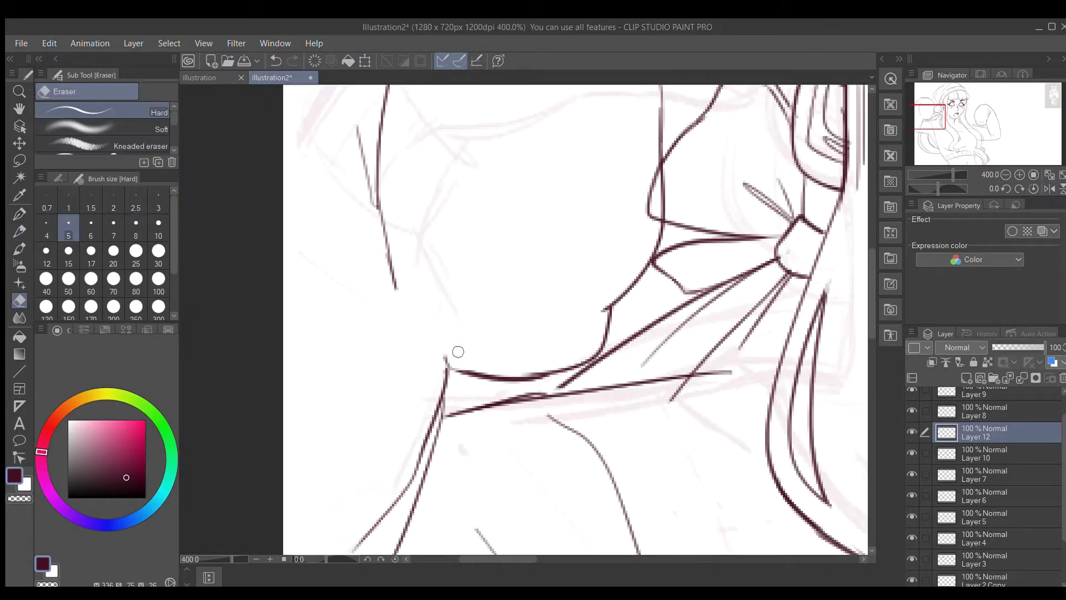
left_click_drag(395, 280, 443, 333)
key("ctrl+z")
key("ctrl+z")
mouse_move(457, 328)
left_mouse_down()
mouse_move(468, 377)
mouse_move(547, 321)
left_mouse_up()
left_click_drag(577, 319, 580, 365)
scroll(306, 261, "down", 3)
left_click_drag(315, 167, 318, 190)
scroll(868, 202, "down", 1)
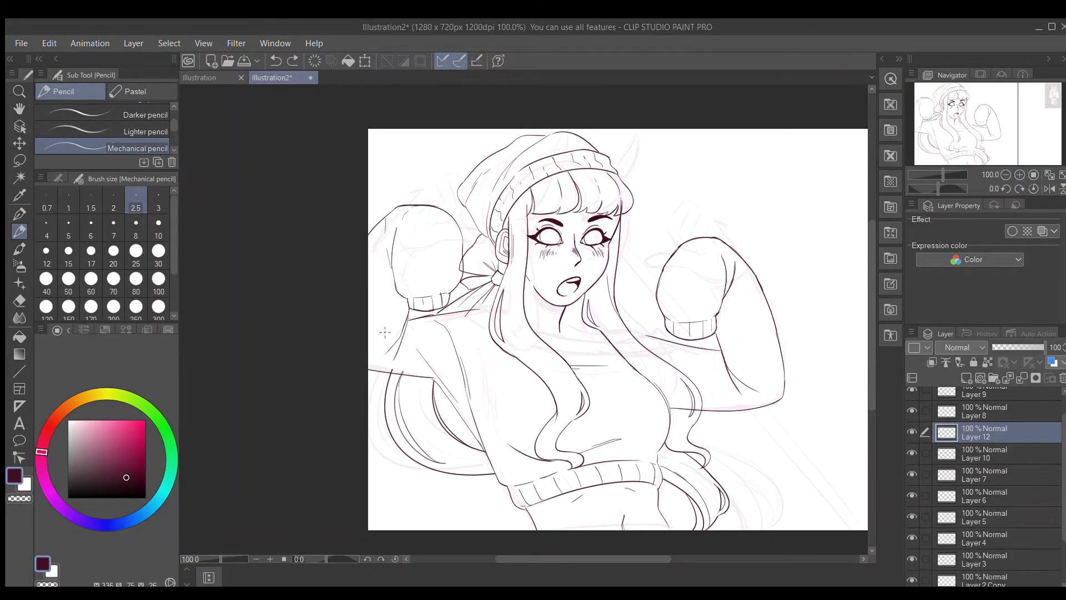
- Merge the second arm's layer down into Layer 10 and delete Layer 6
key("e")
key("ctrl+e")
left_click(978, 475)
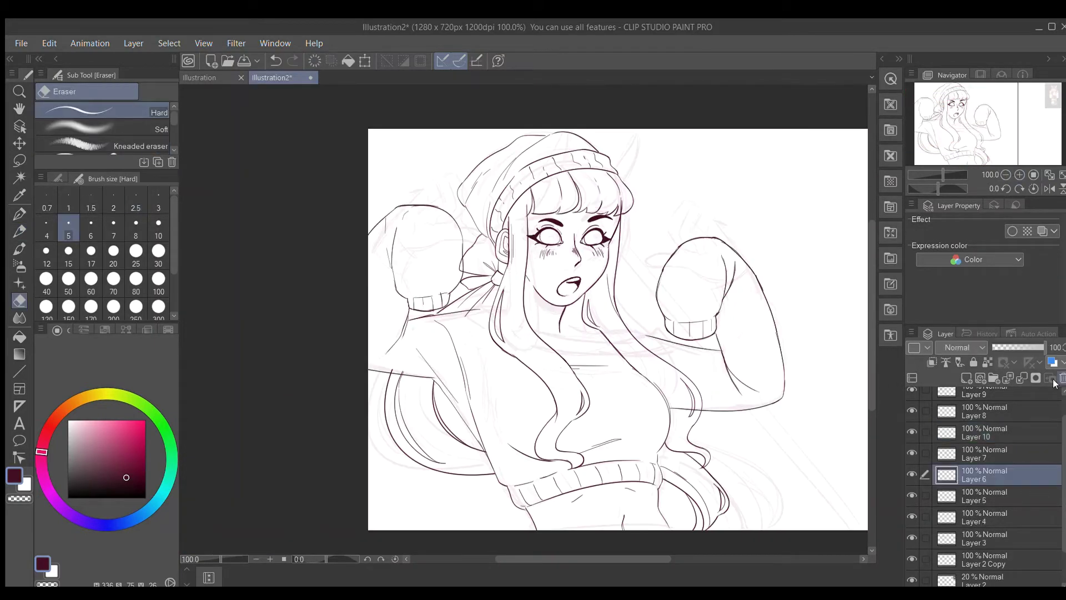
key("ctrl+x")
key("ctrl+v")
- Touch up the sweater's lines on Layer 9 with the pencil and the size 5 hard eraser
left_click(917, 416)
scroll(524, 322, "up", 3)
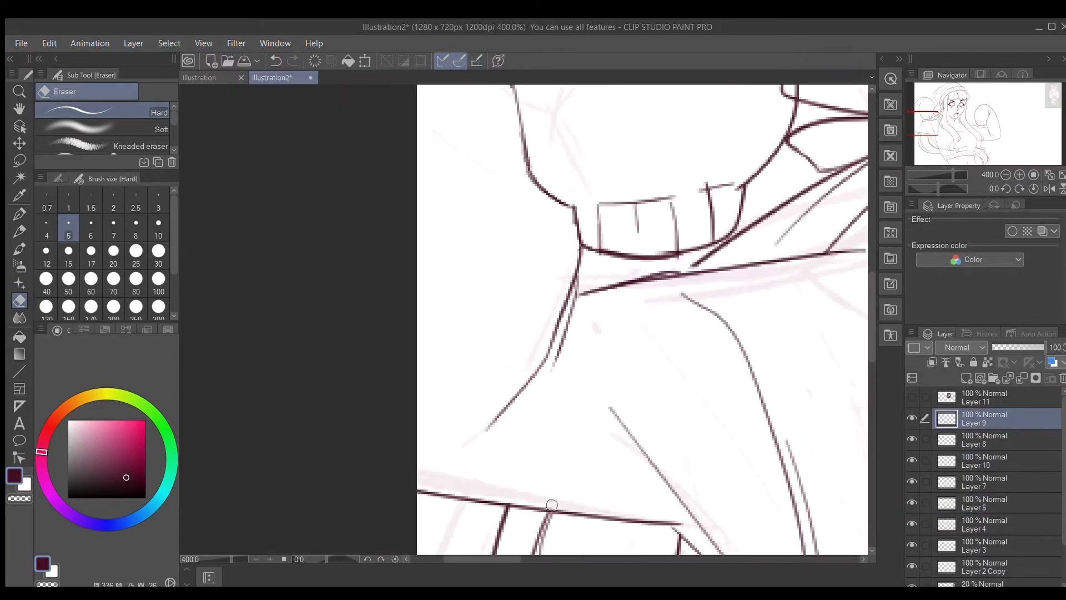
key("p")
scroll(523, 322, "down", 1)
key("e")
scroll(707, 174, "down", 1)
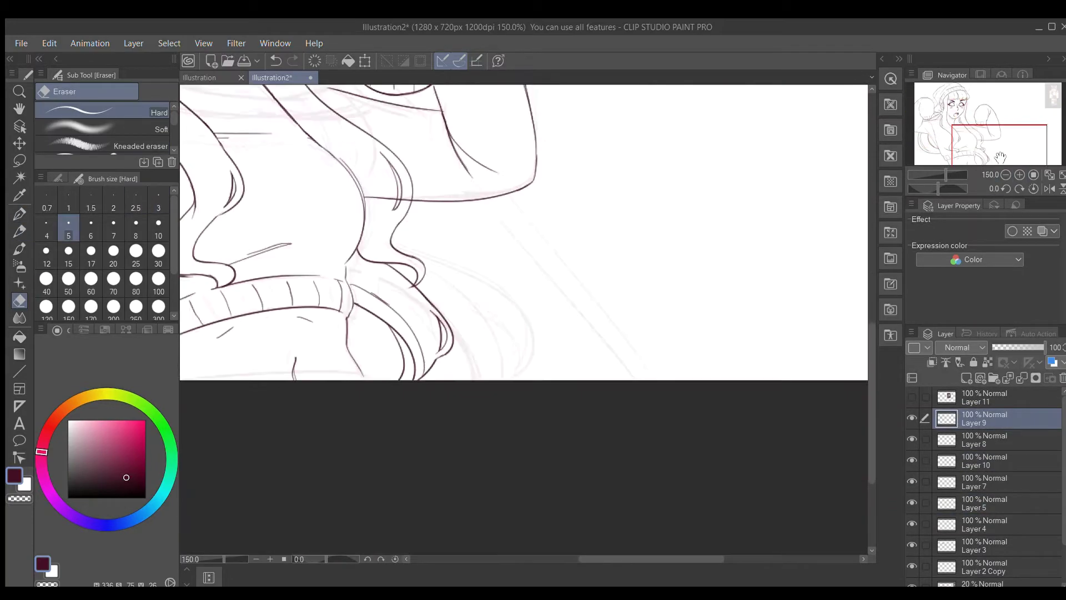
key("p")
key("e")
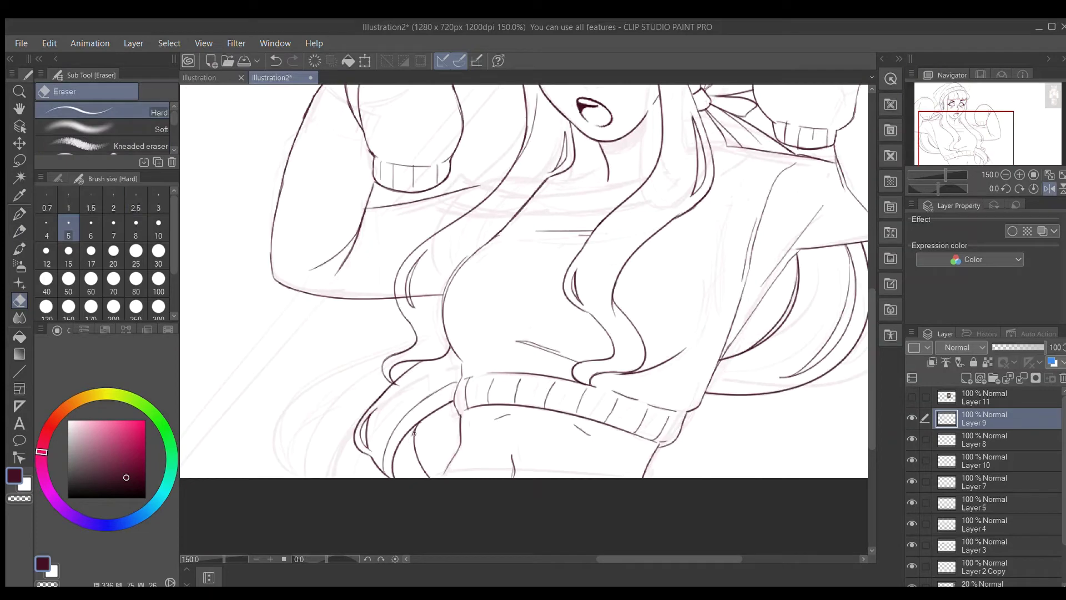
- Hide and show the line-art layers one at a time to find which one holds the sweater's folds
key("ctrl+alt+0")
left_click(925, 460)
left_click(912, 460)
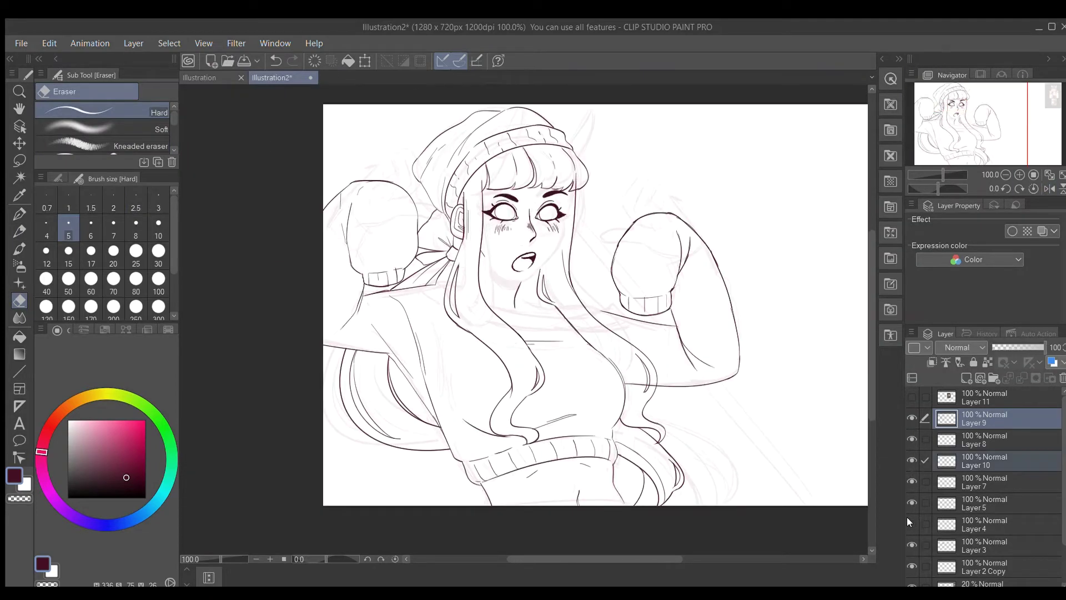
left_click(911, 461)
left_click(946, 460)
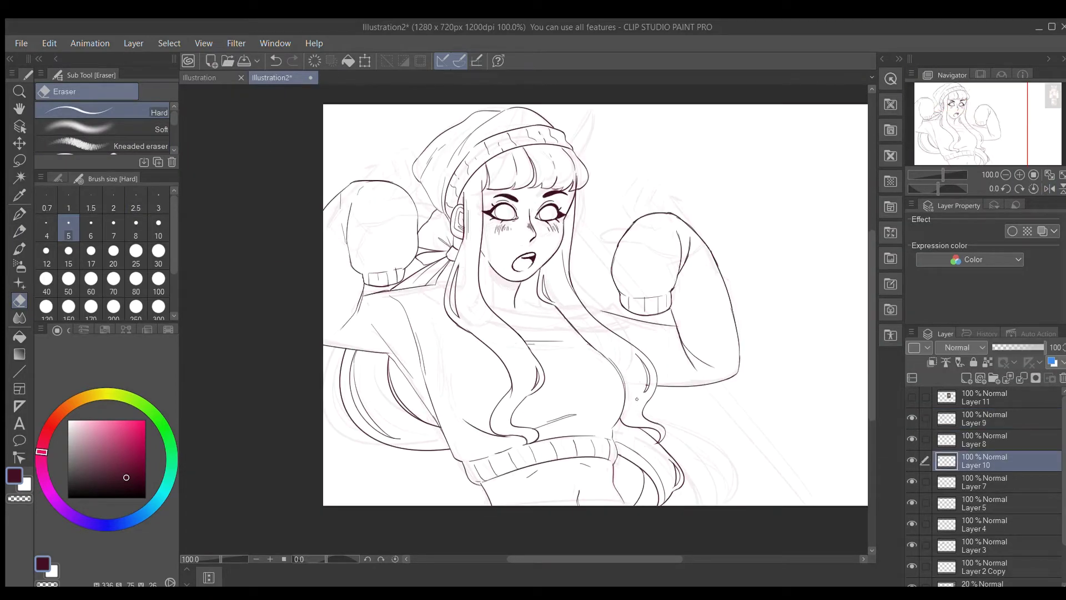
left_click(912, 545)
left_click(912, 544)
left_click(912, 481)
left_click(911, 481)
- Erase the shoulder and armpit folds on Layer 9 with the size 70 hard eraser and redraw them with the size 2.5 pencil
left_click(947, 418)
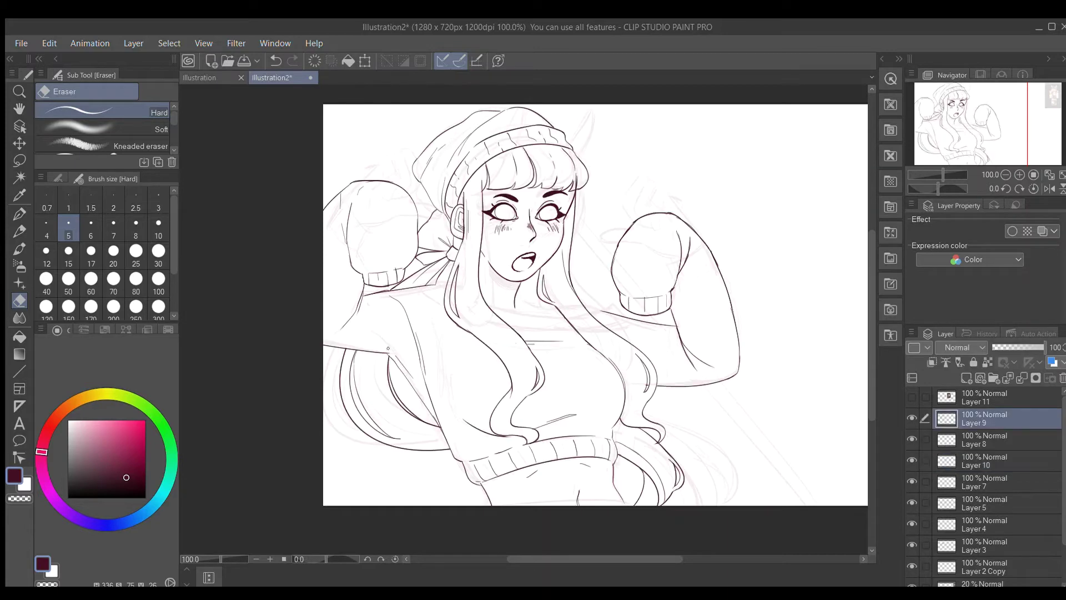
key("p")
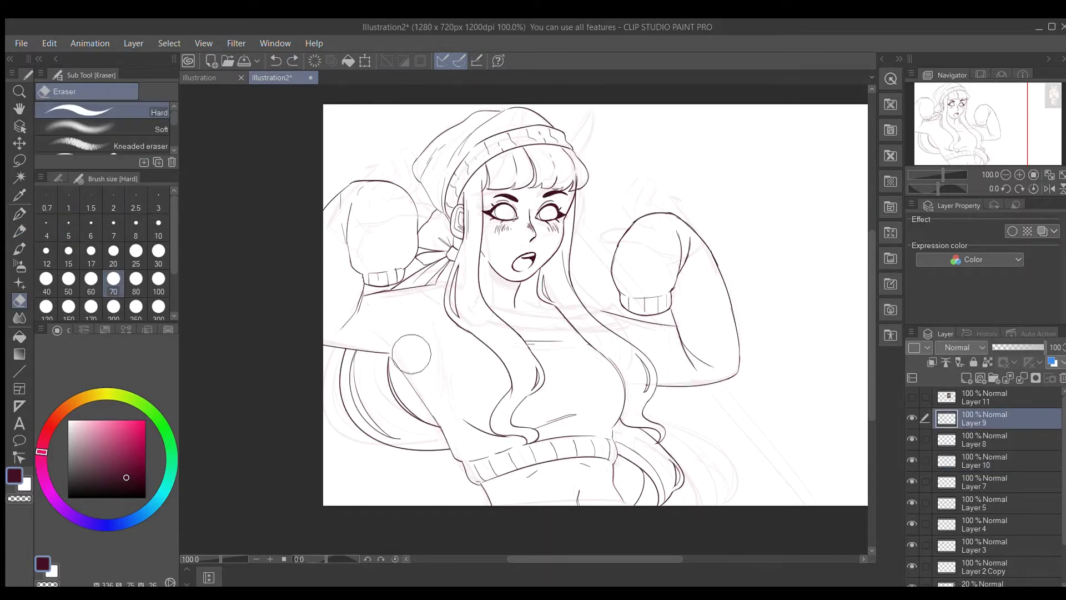
key("ctrl+z")
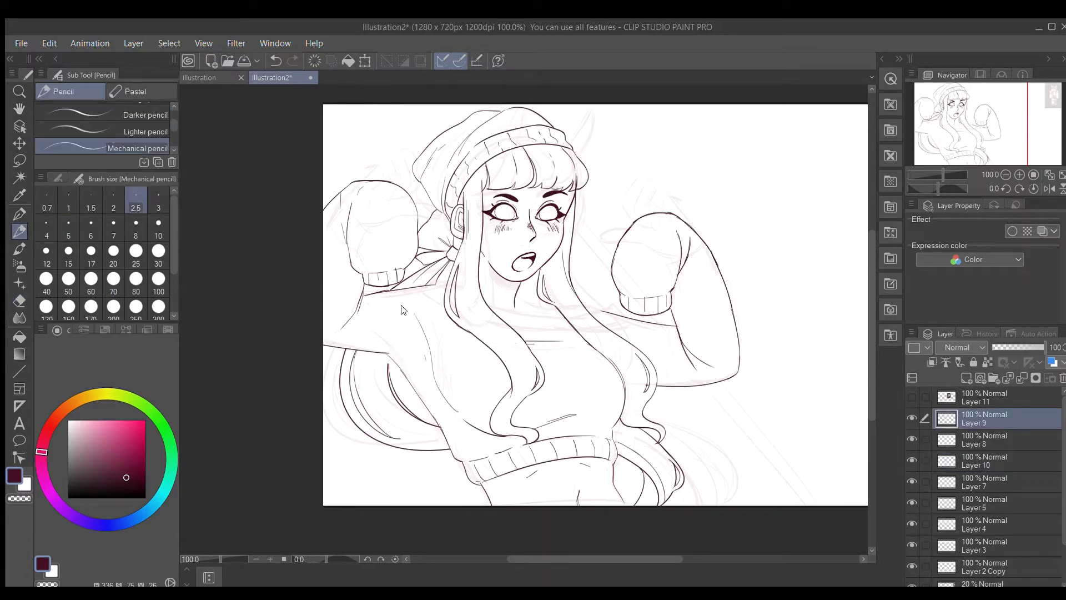
key("e")
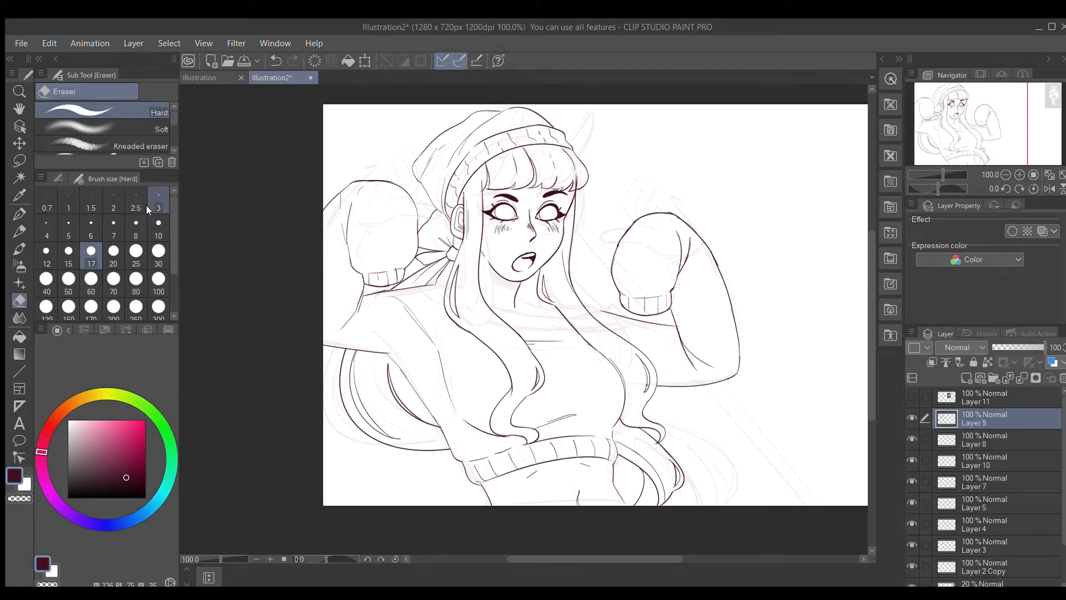
key("p")
key("e")
key("p")
- Add a new layer and draw the sweater's wide curved neckline band with the size 4 pencil, closing both ends
key("ctrl+shift+n")
key("ctrl+plus")
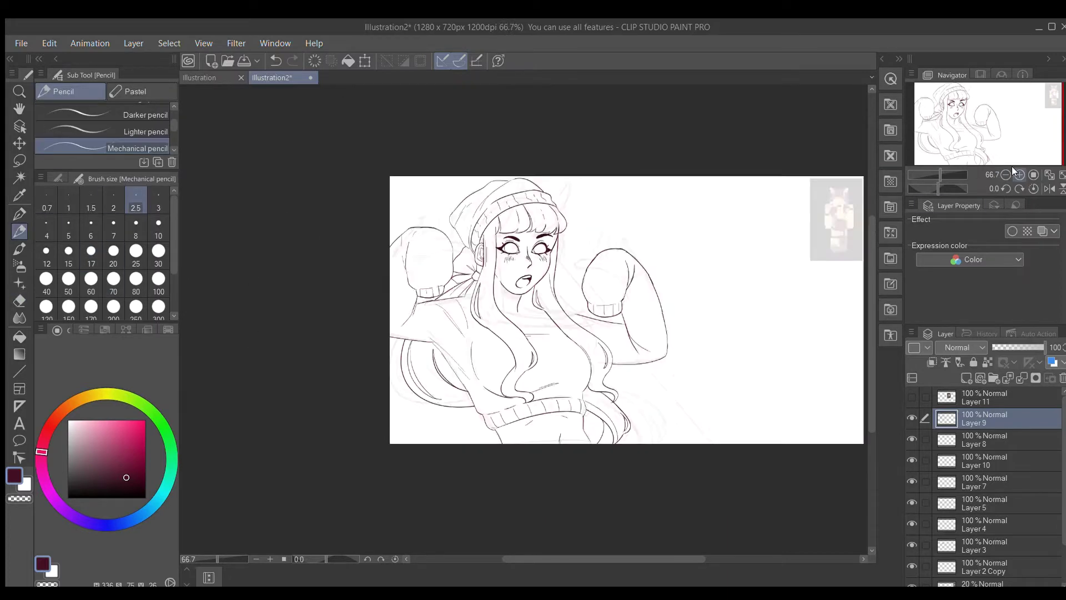
left_click(68, 228)
mouse_move(389, 272)
left_mouse_down()
mouse_move(644, 308)
mouse_move(660, 294)
left_mouse_up()
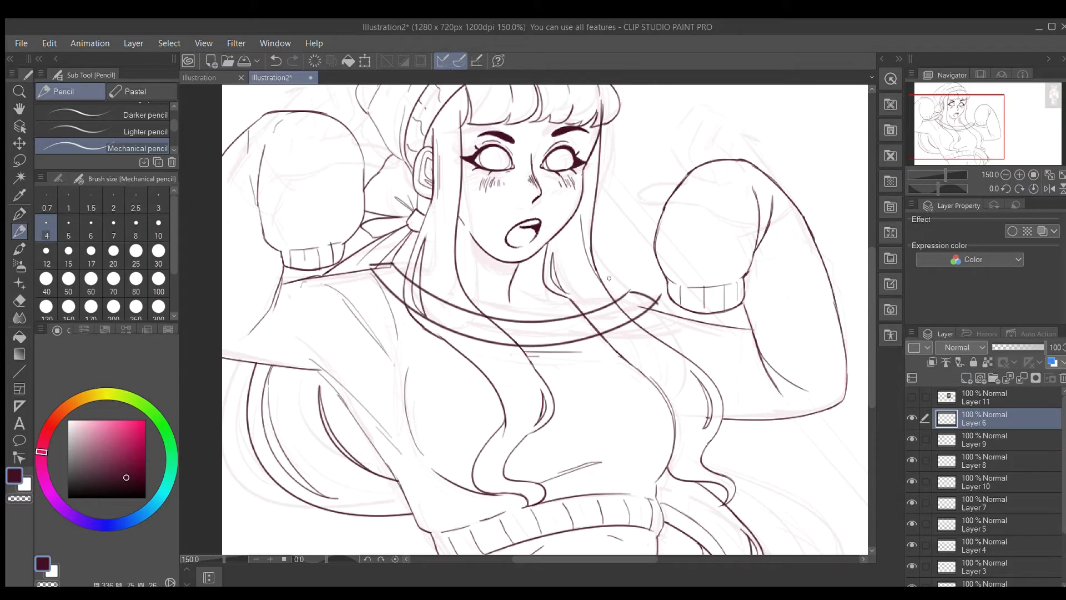
key("e")
key("p")
left_click_drag(398, 264, 371, 272)
- Erase the neckline lines crossing the hair strands with the hard eraser at sizes 17 and 6
key("e")
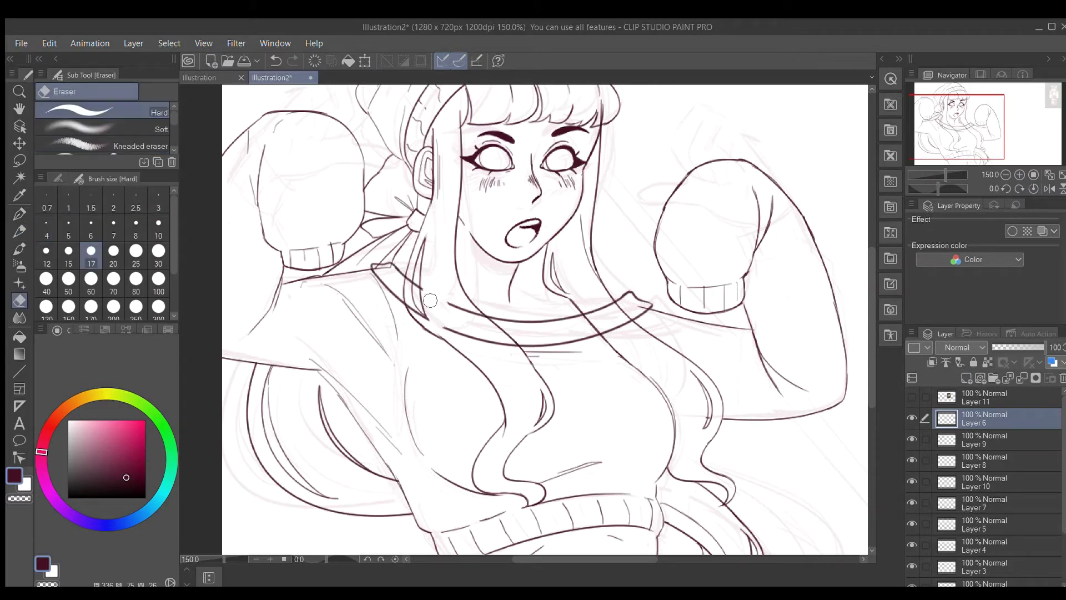
left_click_drag(448, 304, 517, 344)
left_click_drag(585, 303, 622, 332)
left_click(91, 227)
left_click_drag(425, 318, 408, 300)
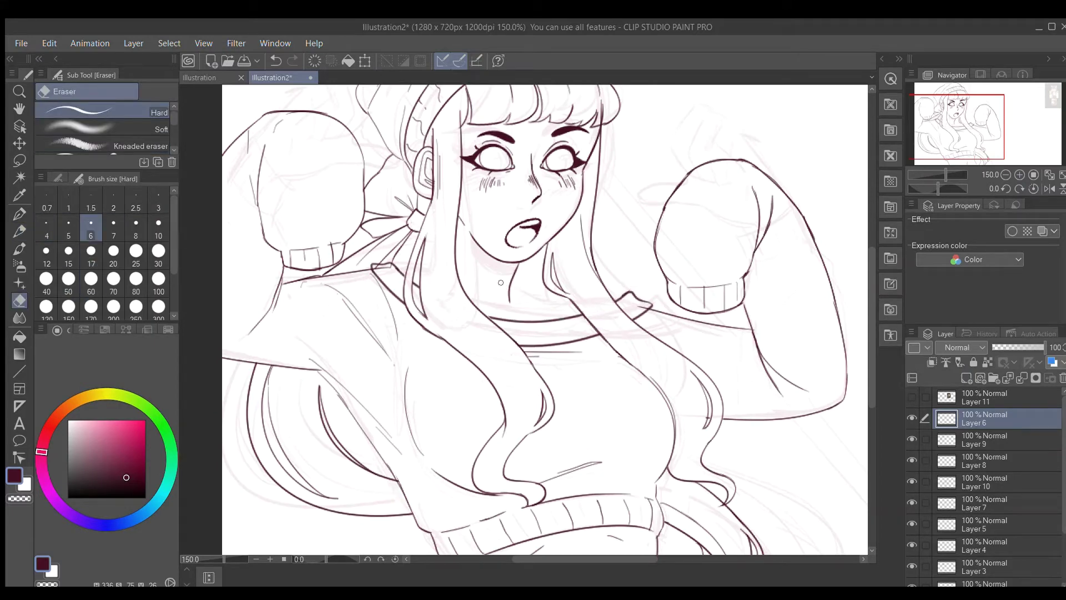
key("p")
key("e")
left_click_drag(555, 341, 647, 307)
scroll(566, 346, "down", 4)
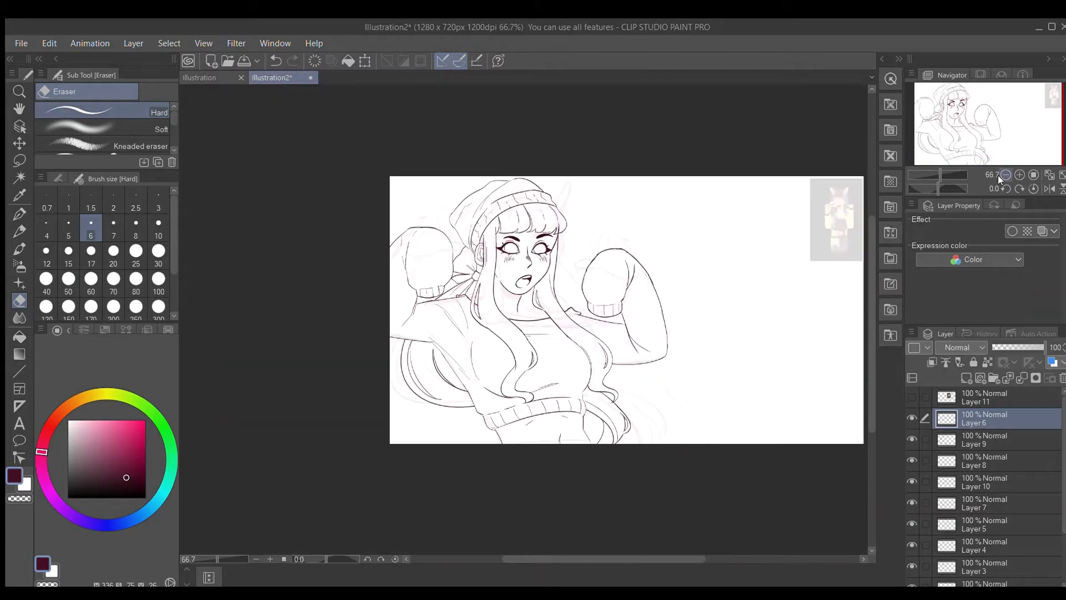
- Draw short ribbing lines inside the neckline band with the size 3 pencil
scroll(566, 346, "up", 4)
key("p")
left_click_drag(522, 346, 598, 334)
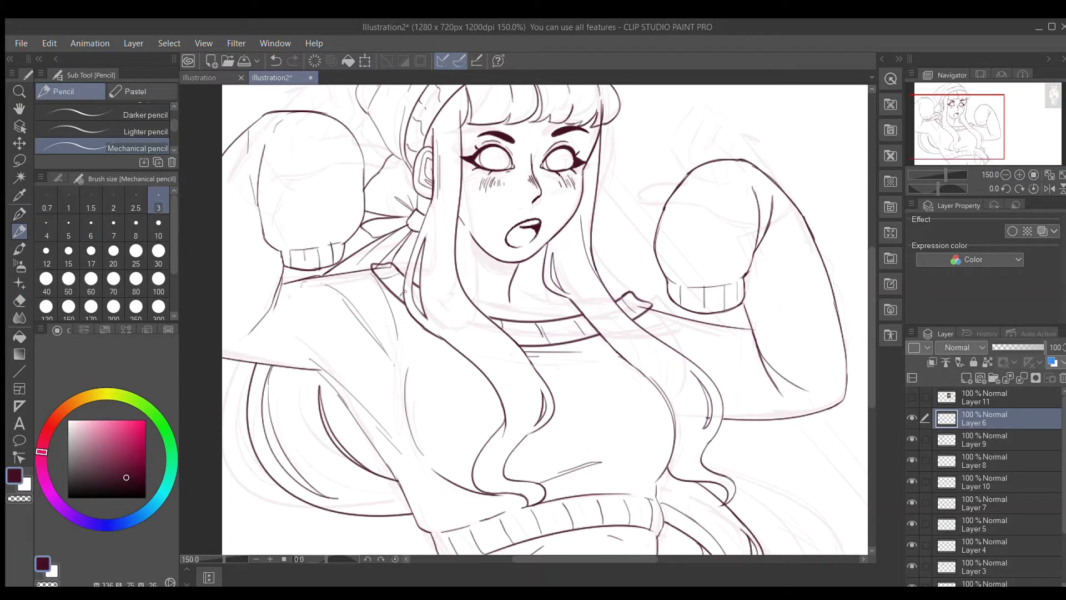
scroll(573, 325, "down", 2)
- Show the reference image on Layer 11, add a new layer and draw the collarbone lines above the neckline
left_click(913, 397)
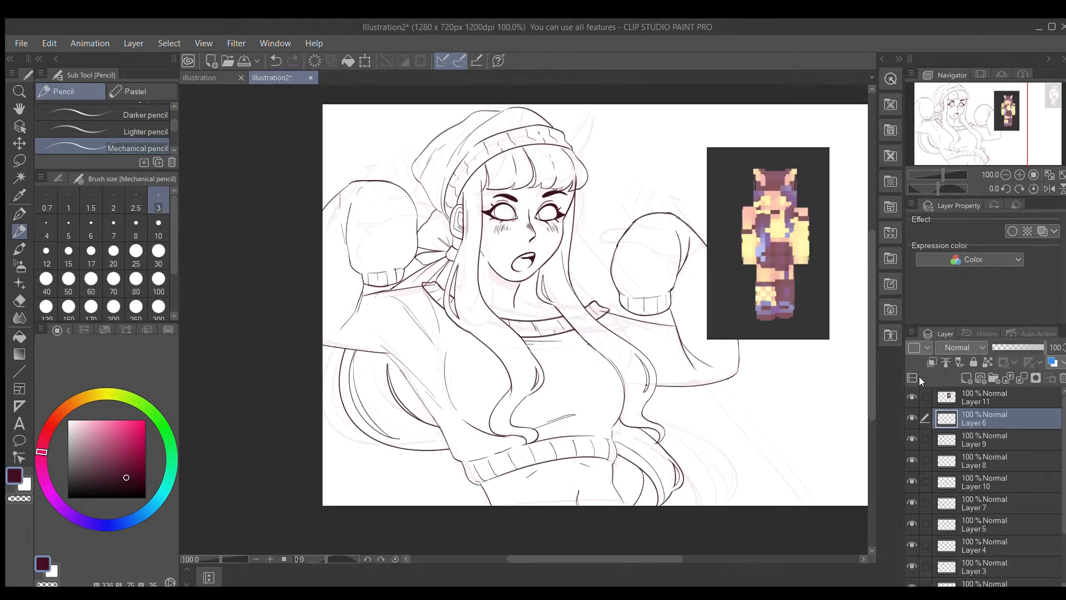
scroll(769, 247, "up", 2)
key("ctrl+shift+n")
key("e")
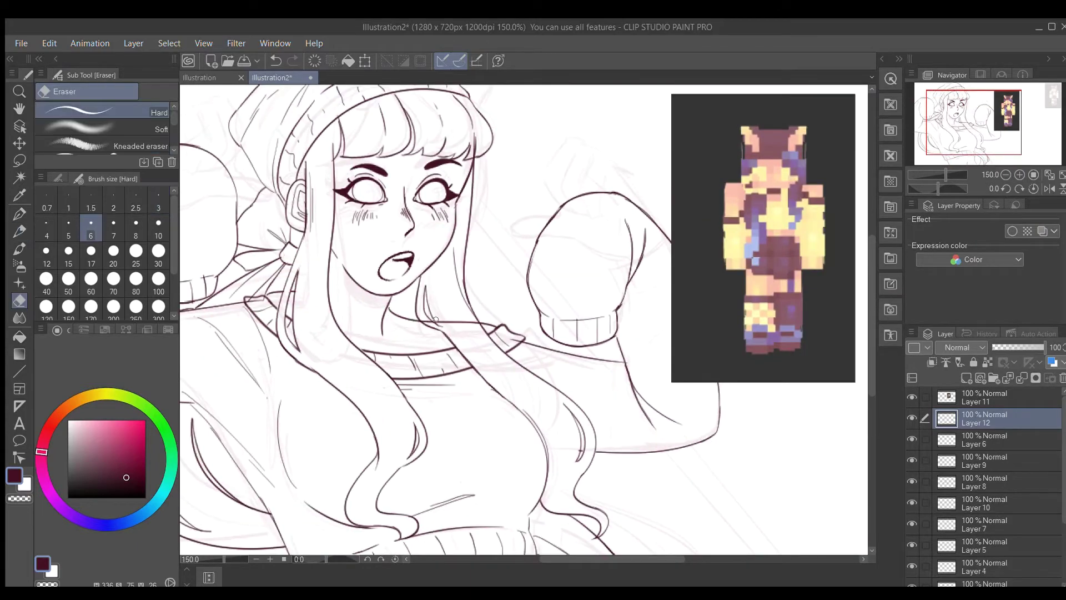
key("p")
left_click_drag(371, 339, 418, 336)
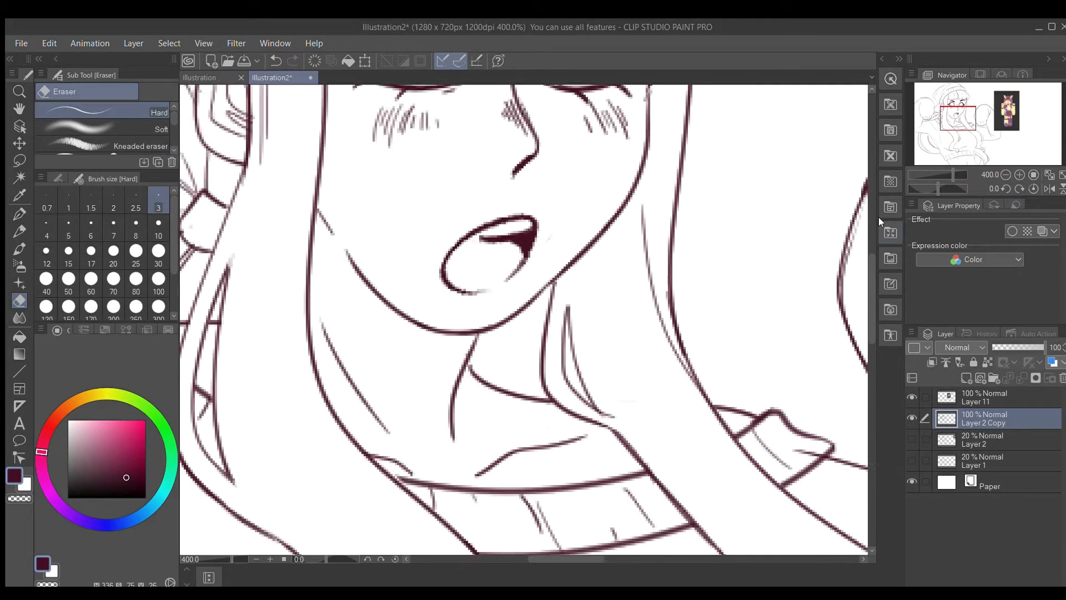
- Switch to the mechanical pencil at size 3 for redrawing the mouth
scroll(524, 319, "down", 5)
mouse_move(483, 447)
left_mouse_down()
mouse_move(608, 439)
mouse_move(684, 416)
left_mouse_up()
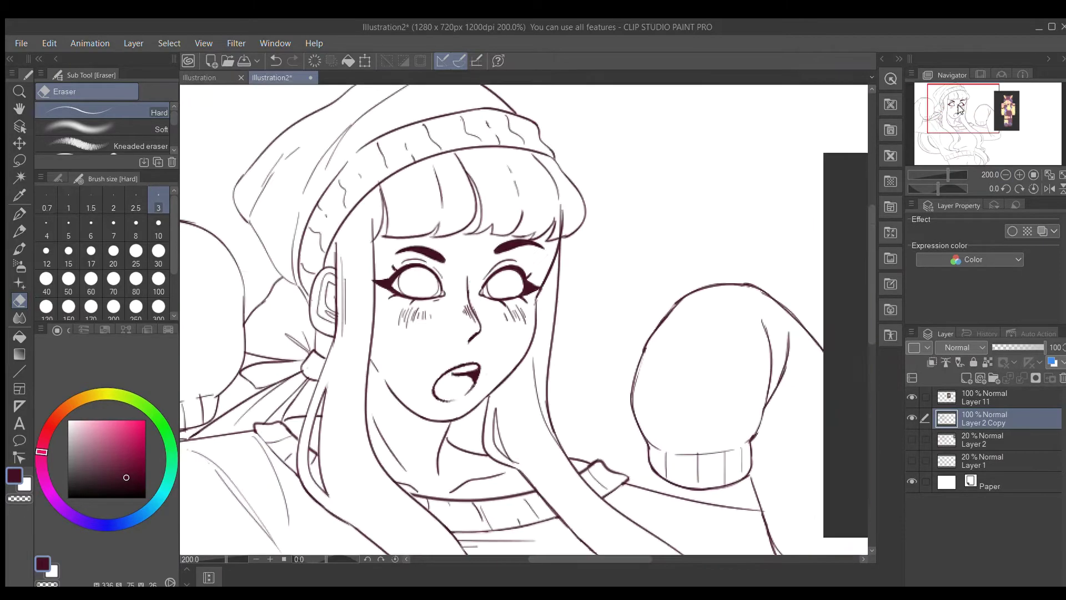
key("p")
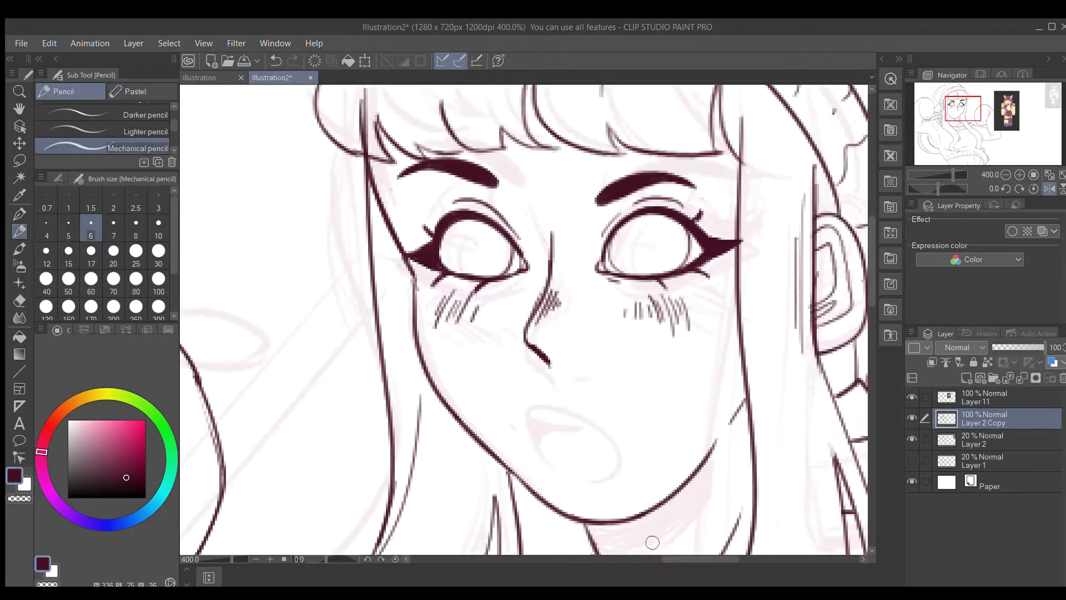
key("bracketleft")
key("bracketleft")
key("bracketleft")
- Try new mouth outlines below the nose, then undo them
left_click_drag(492, 408, 583, 410)
key("ctrl+z")
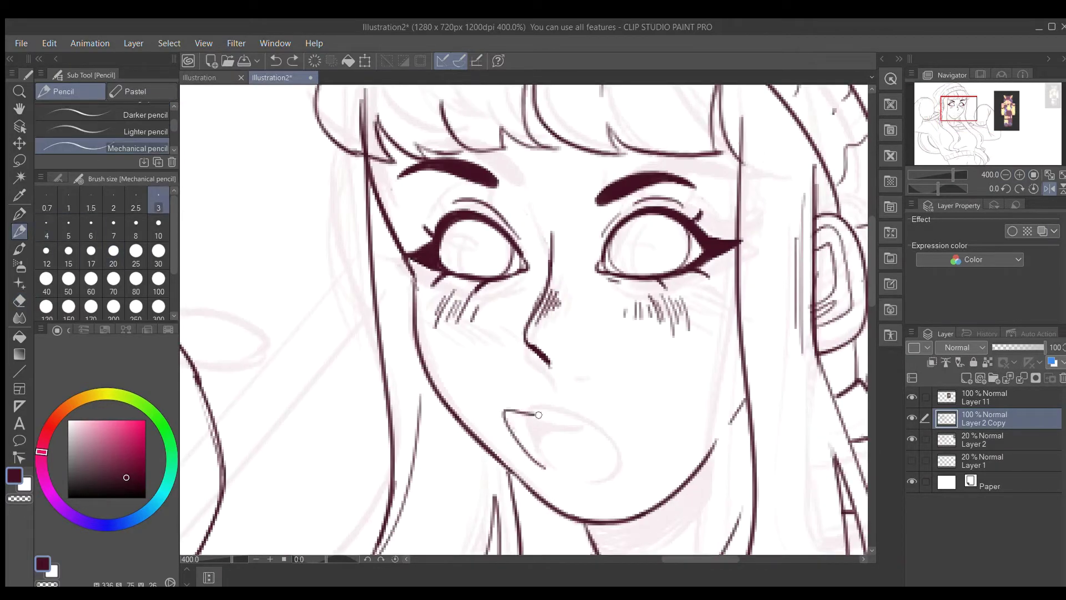
mouse_move(484, 387)
left_mouse_down()
mouse_move(511, 402)
mouse_move(650, 391)
mouse_move(611, 445)
left_mouse_up()
key("ctrl+z")
key("ctrl+z")
key("ctrl+z")
- Draw a wide tilted smile with a short lower-lip line, then lasso around the mouth area and clear the selection
mouse_move(491, 406)
left_mouse_down()
mouse_move(594, 410)
mouse_move(647, 389)
left_mouse_up()
left_click_drag(533, 421, 638, 399)
scroll(654, 380, "down", 3)
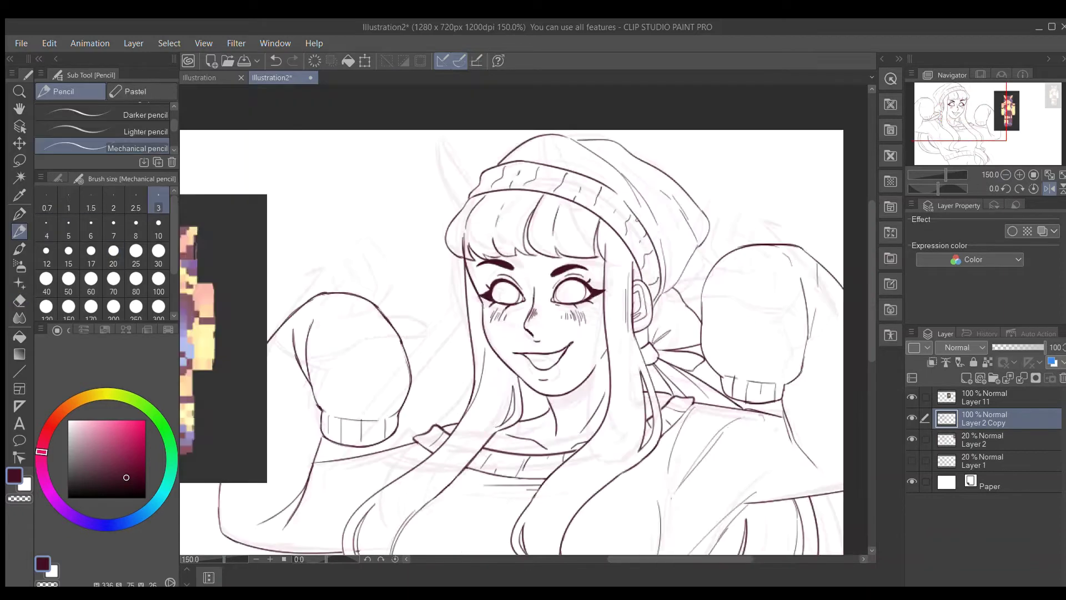
key("m")
mouse_move(474, 371)
left_mouse_down()
mouse_move(488, 339)
mouse_move(462, 336)
left_mouse_up()
key("ctrl+d")
scroll(610, 250, "down", 2)
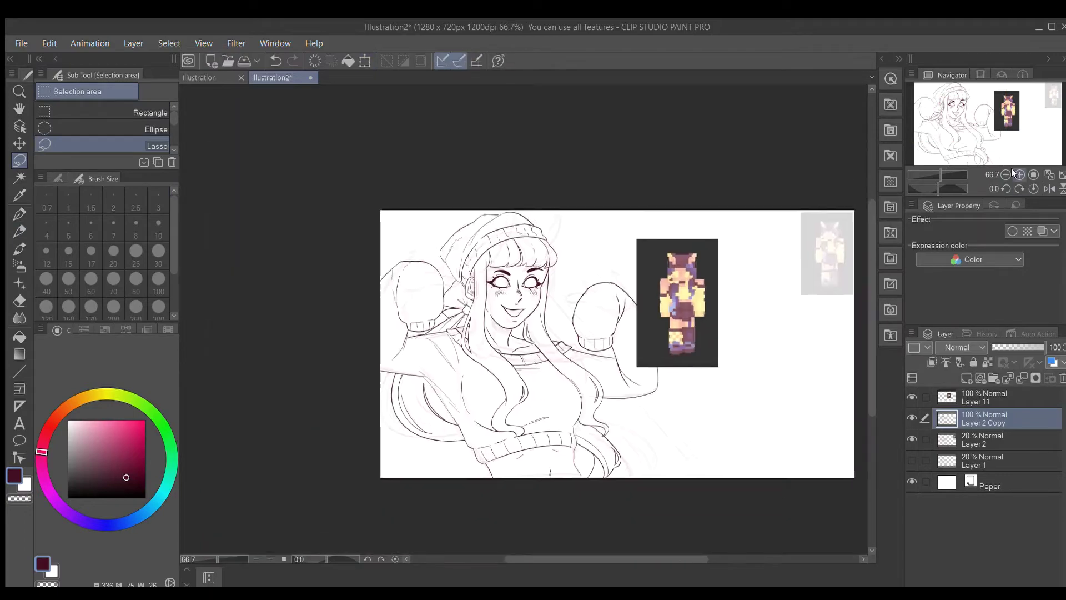
- Refine the smile's lip line and darken the mouth corner with the mechanical pencil at size 2.5
scroll(639, 233, "up", 6)
key("p")
key("bracketleft")
key("p")
left_click_drag(553, 225, 744, 182)
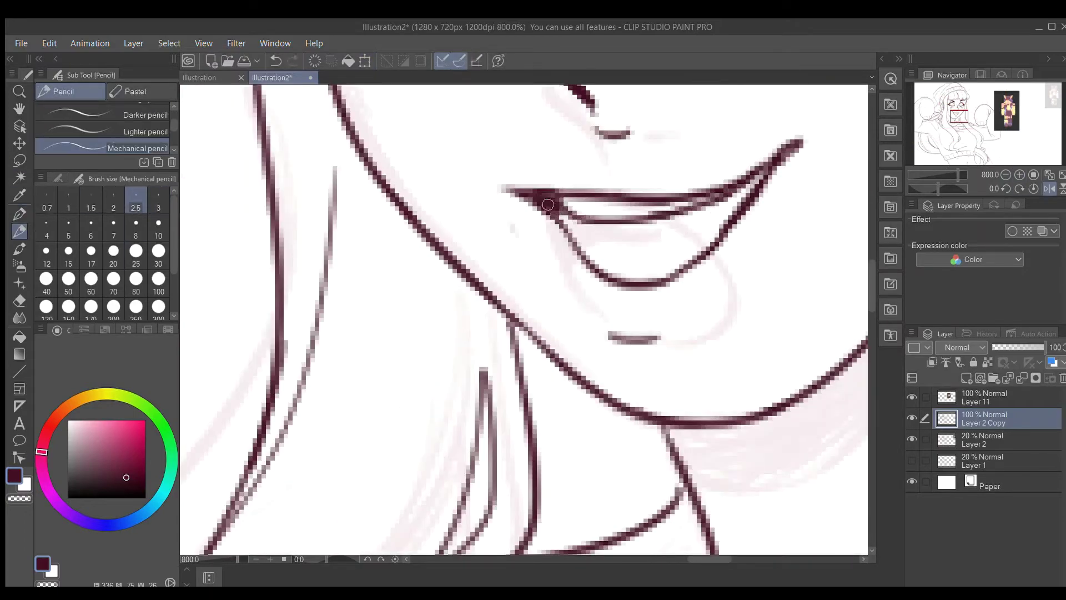
scroll(1004, 171, "down", 3)
scroll(976, 180, "up", 2)
left_click_drag(399, 244, 446, 262)
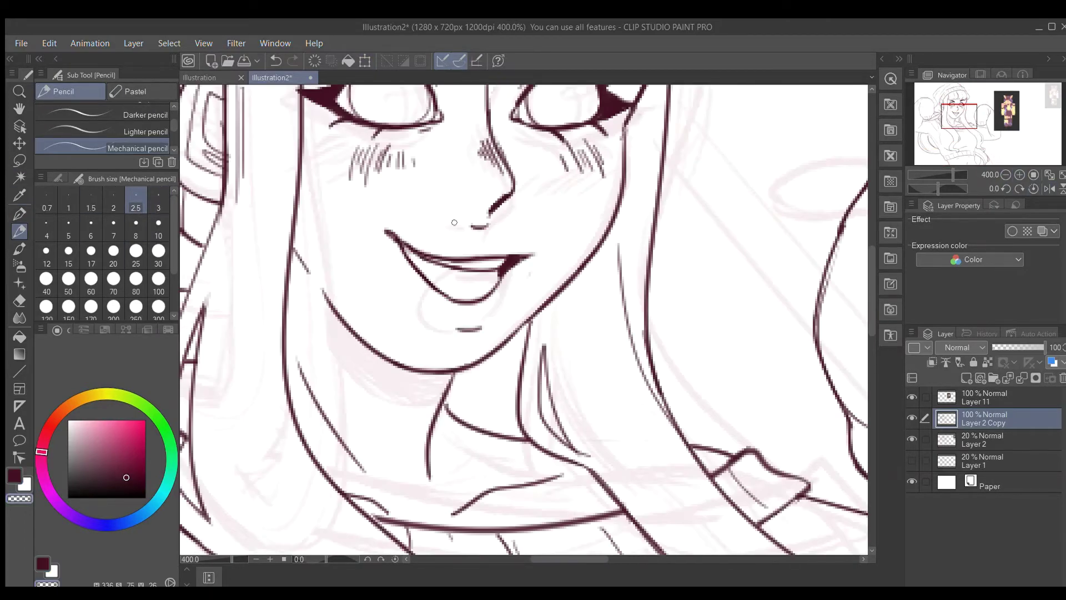
- Hide the Layer 2 sketch and lower the opacity of Layer 2 Copy to 43%
scroll(1008, 168, "down", 3)
scroll(604, 276, "up", 2)
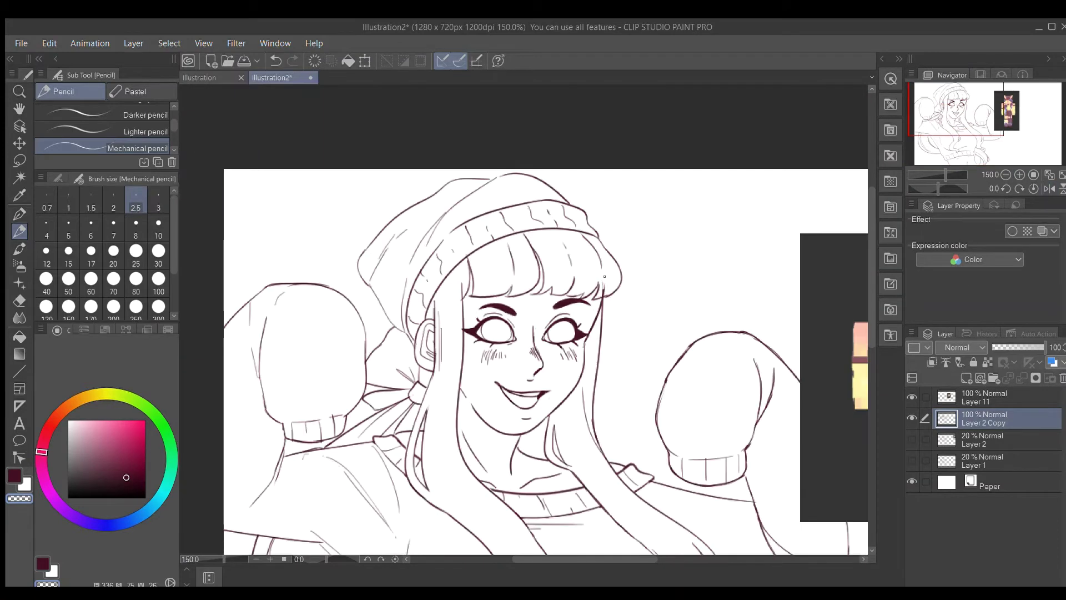
left_click_drag(1044, 347, 1015, 347)
left_click_drag(600, 361, 455, 361)
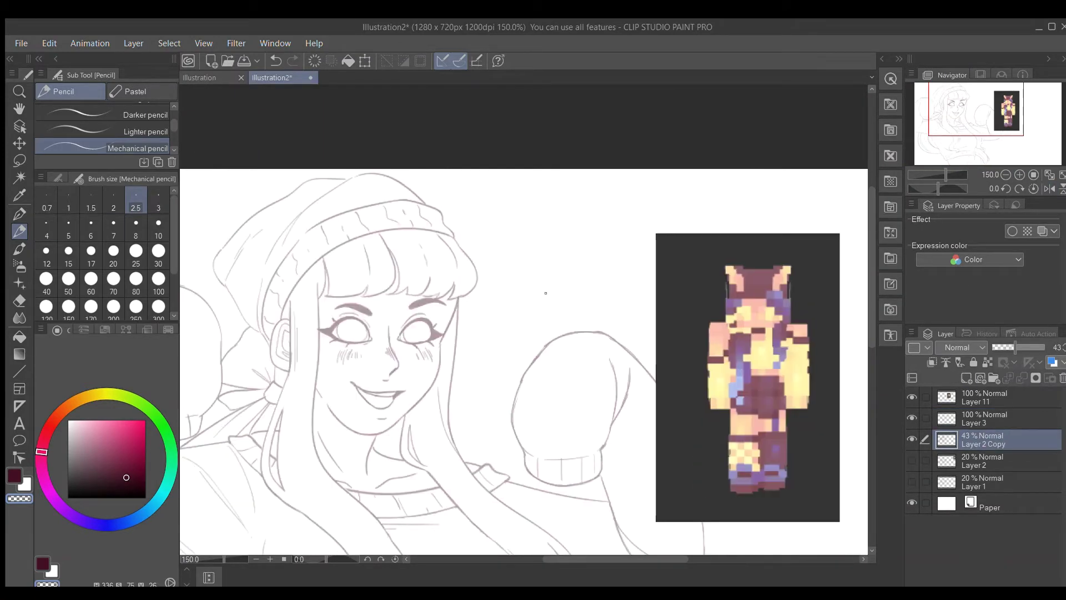
- Add a new layer and draw a pointed, curved horn on each side of the knitted hat
key("ctrl+shift+n")
mouse_move(500, 199)
left_mouse_down()
mouse_move(447, 257)
mouse_move(459, 275)
left_mouse_up()
key("ctrl+z")
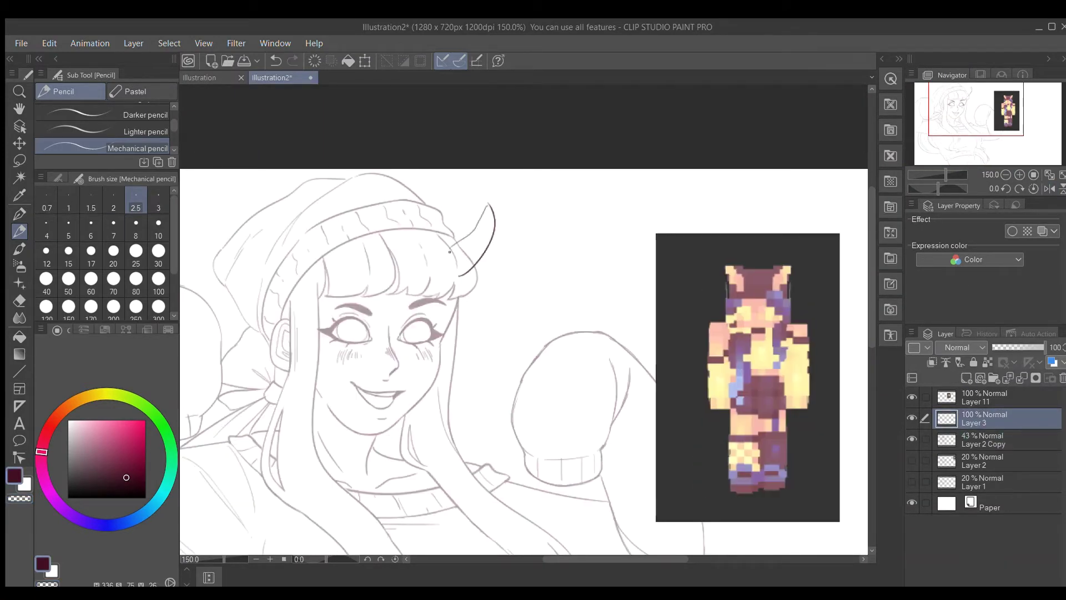
key("ctrl+z")
scroll(465, 226, "left", 5)
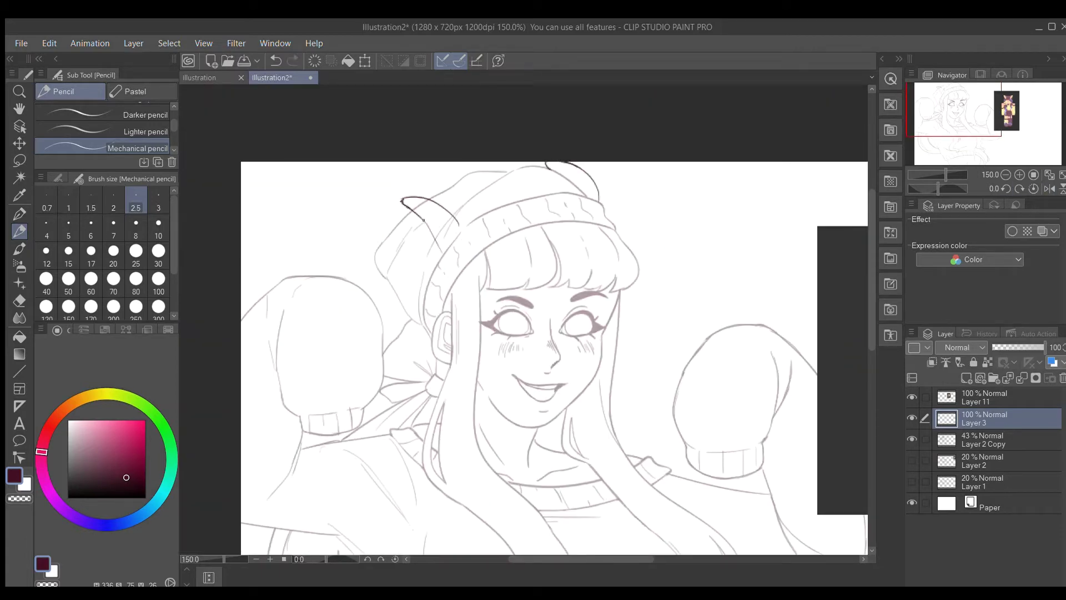
- Erase the hat lines that cross the horns and restore Layer 2 Copy to 100% opacity
key("e")
left_click(433, 205, "ctrl+shift")
left_click_drag(1015, 347, 1044, 347)
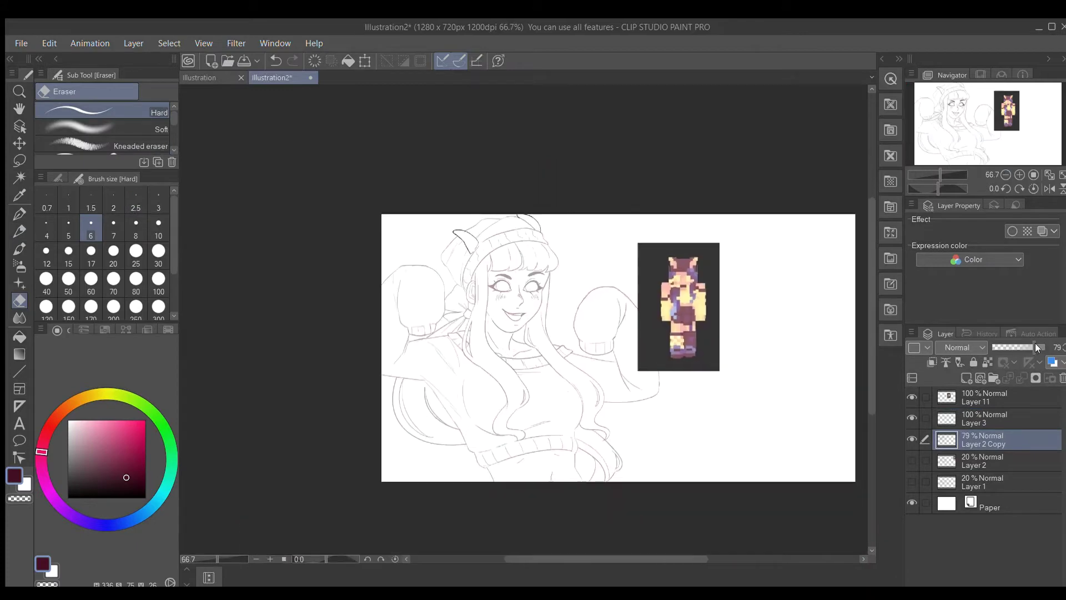
key("ctrl+alt+0")
- Try auto-selecting the area around the reference image on Layer 11, and merge the horn layer into Layer 2 Copy
left_click(983, 397)
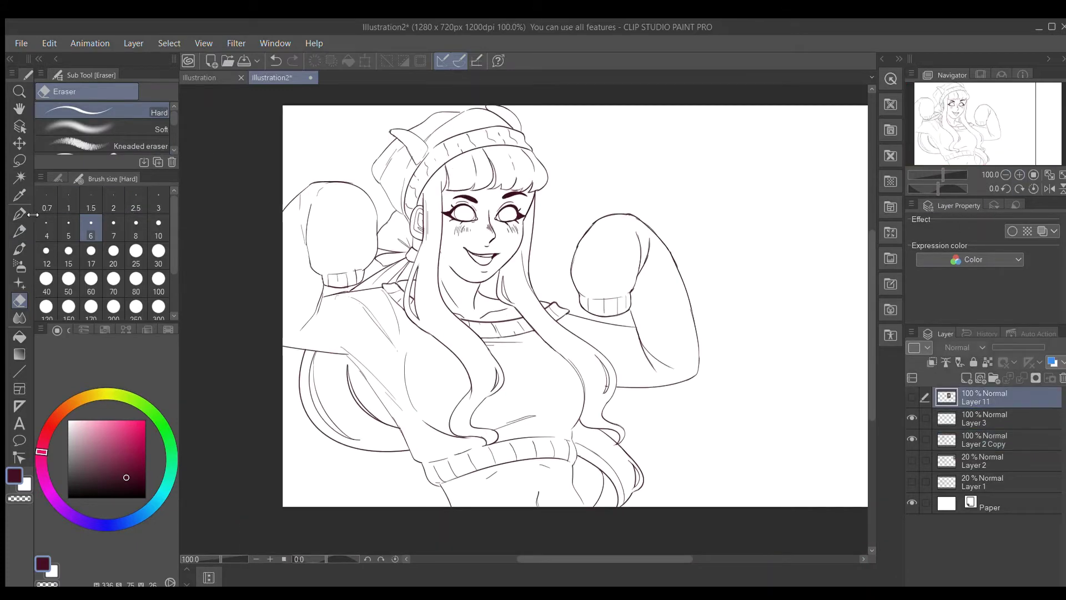
key("w")
left_click(126, 113)
left_click(521, 482)
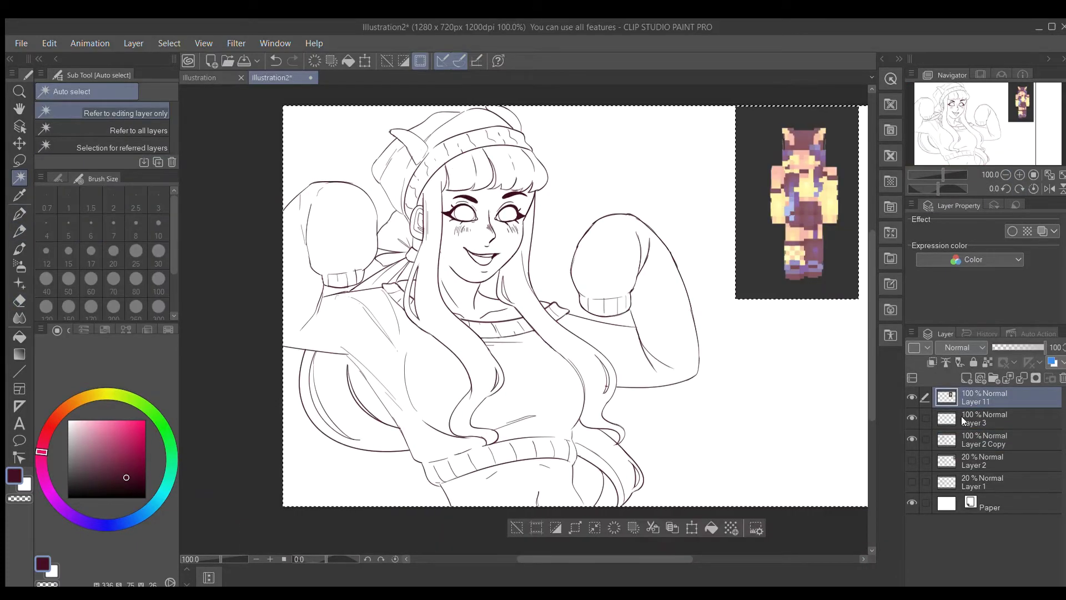
key("ctrl+z")
key("ctrl+z")
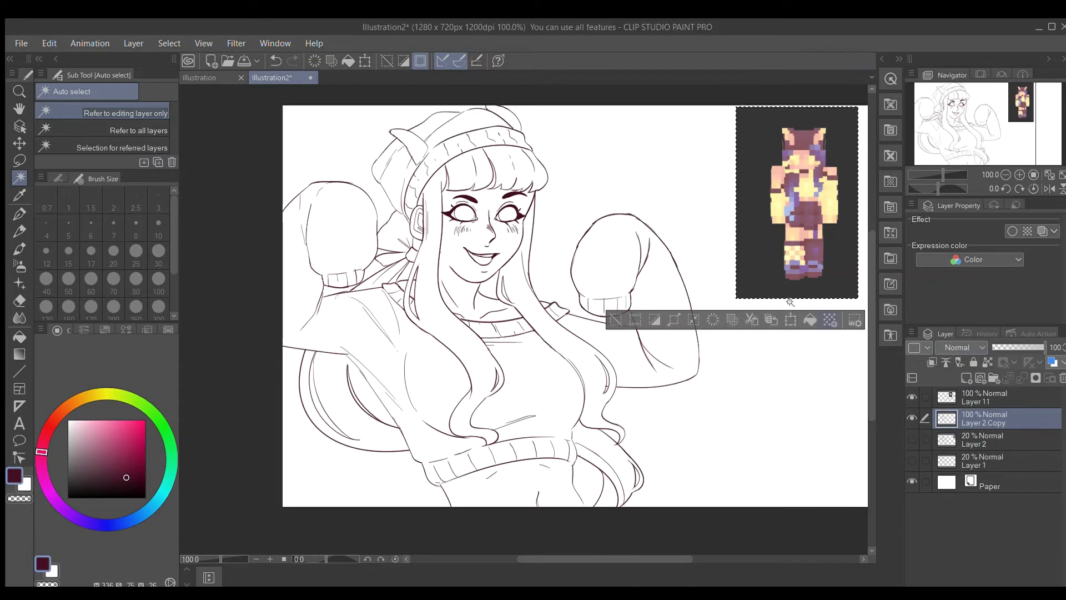
- Sample the peach skin tone from the reference and paint soft round colour swatches beside the reference image
scroll(283, 208, "up", 2)
key("p")
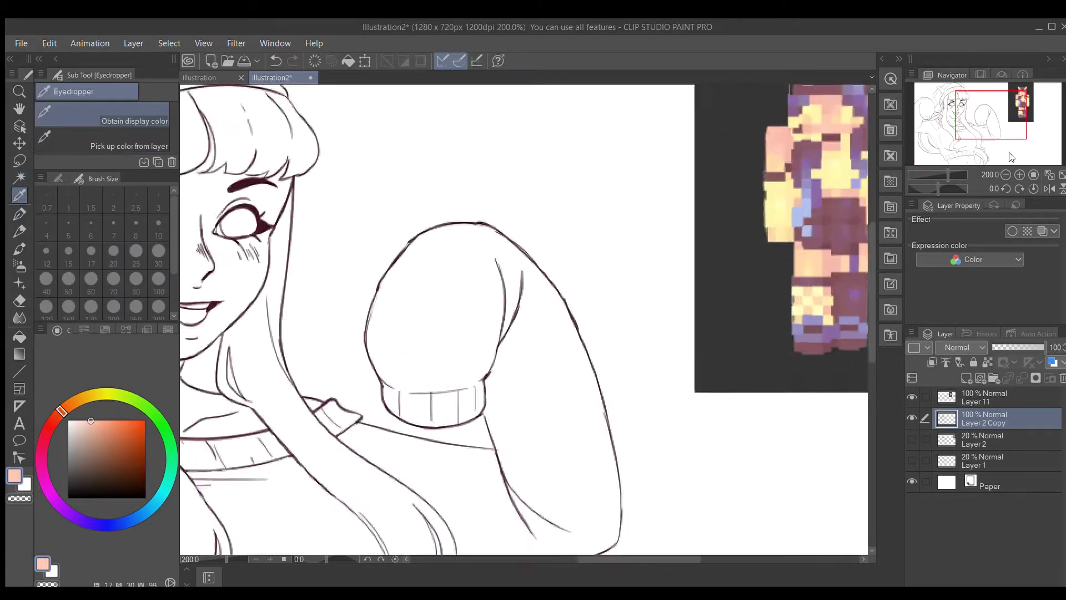
left_click(19, 230)
left_click(690, 274)
left_click(733, 191)
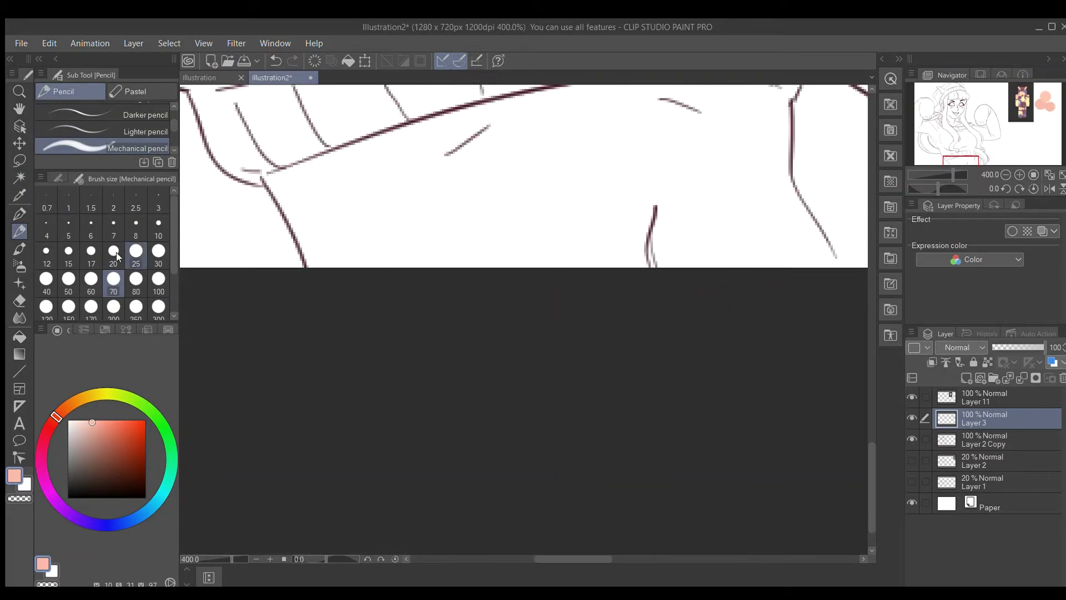
- Move Layer 3 below the line art and trace the bare midriff's edges in peach with the Real G-Pen
key("p")
left_click_drag(269, 186, 299, 251)
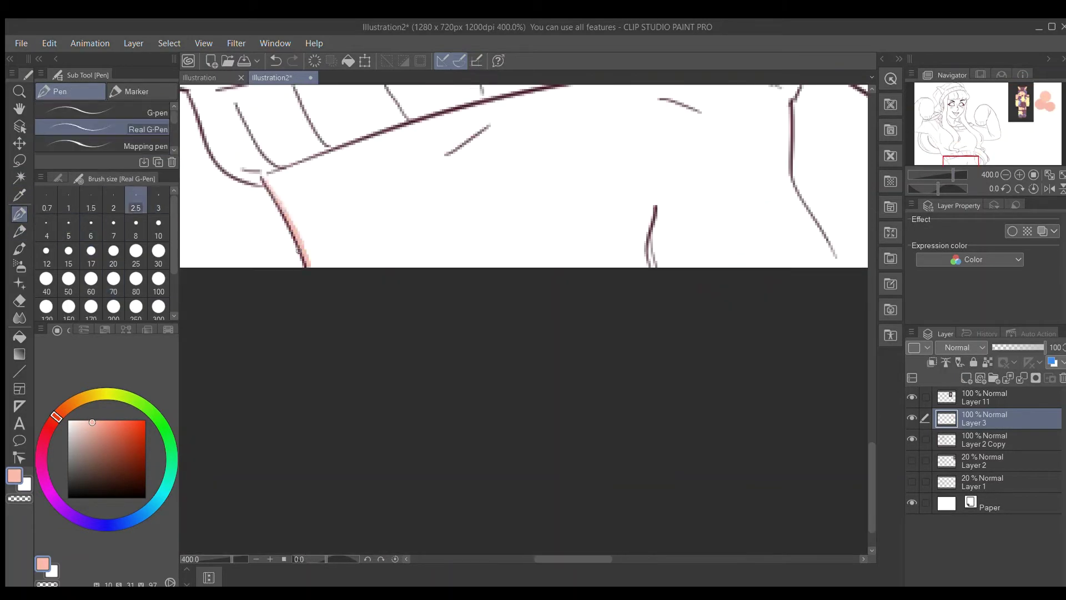
scroll(877, 455, "up", 3)
left_click_drag(790, 269, 799, 356)
key("p")
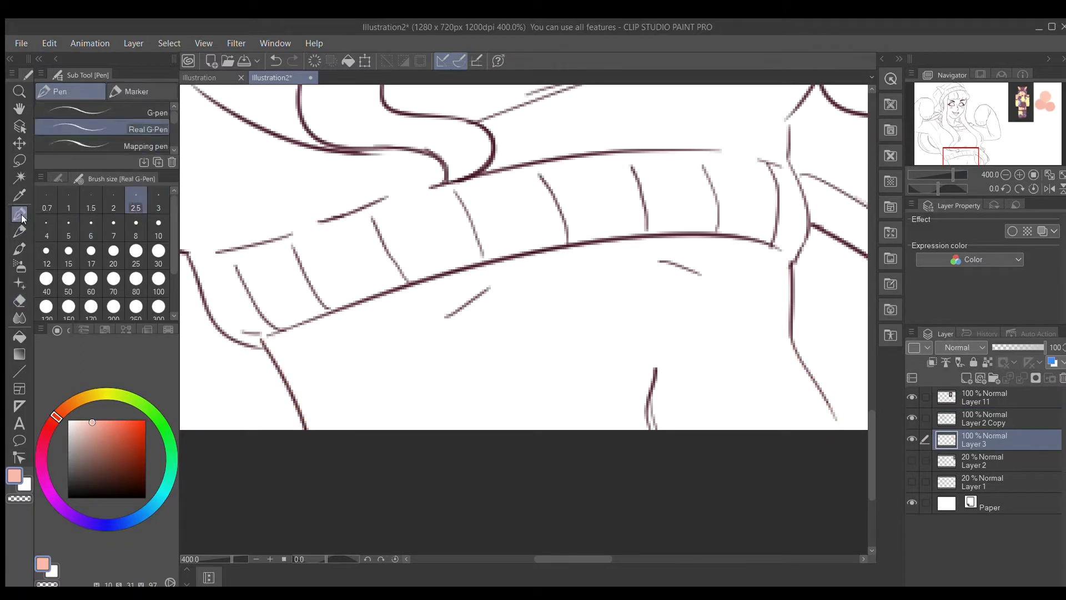
mouse_move(311, 322)
left_mouse_down()
mouse_move(569, 244)
mouse_move(788, 268)
left_mouse_up()
- Fill the outlined midriff with the peach skin colour, with Close gap turned on
left_click(18, 334)
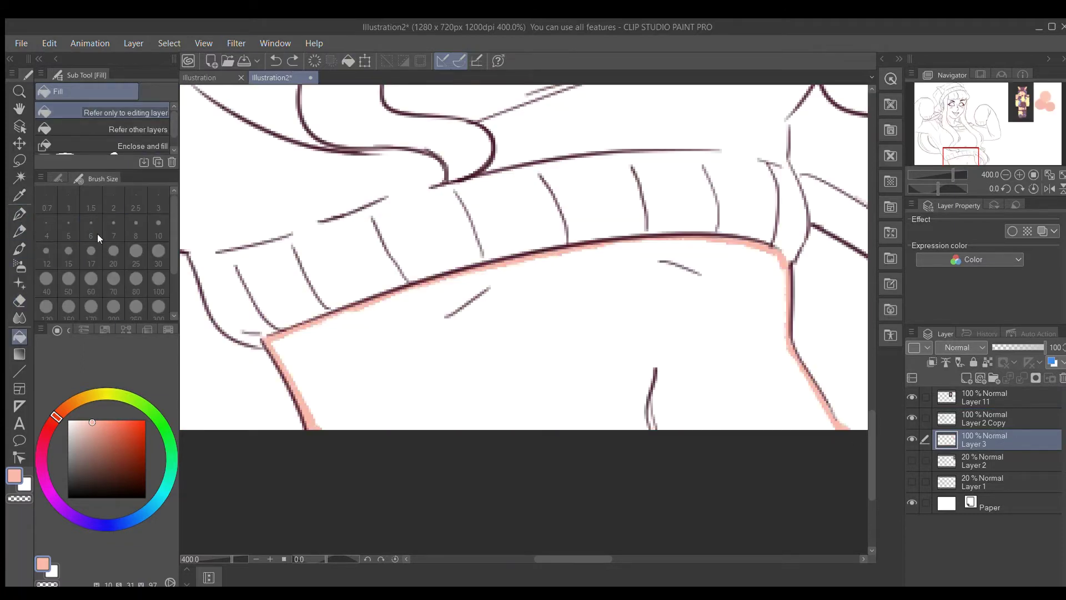
left_click(352, 381)
key("ctrl+z")
left_click(336, 375)
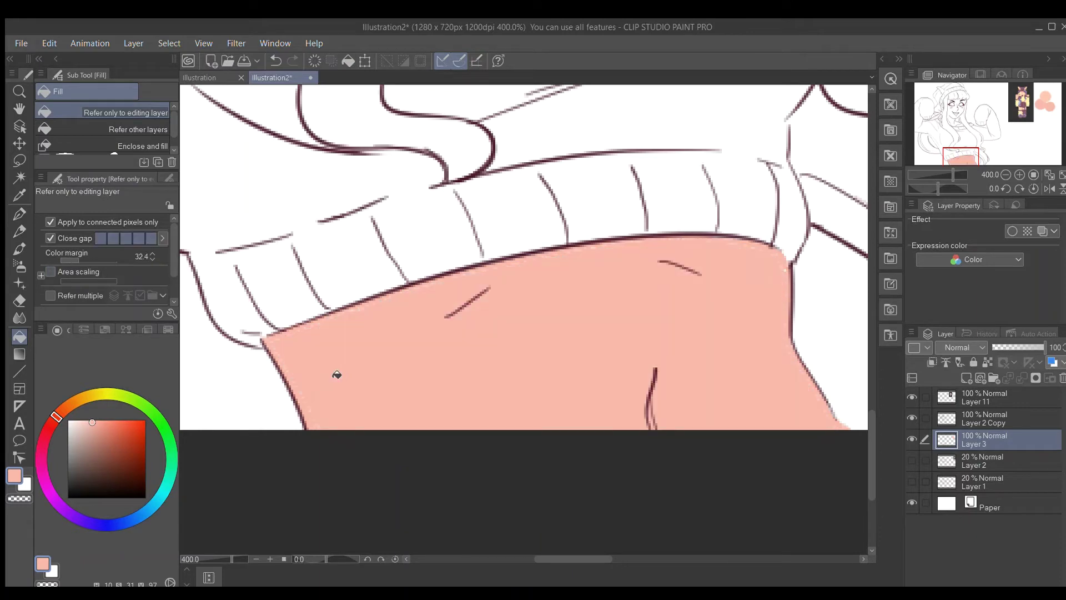
- Colour the exposed shoulder patch and fill the ear with the peach skin tone
key("p")
scroll(781, 274, "down", 4)
scroll(273, 502, "up", 4)
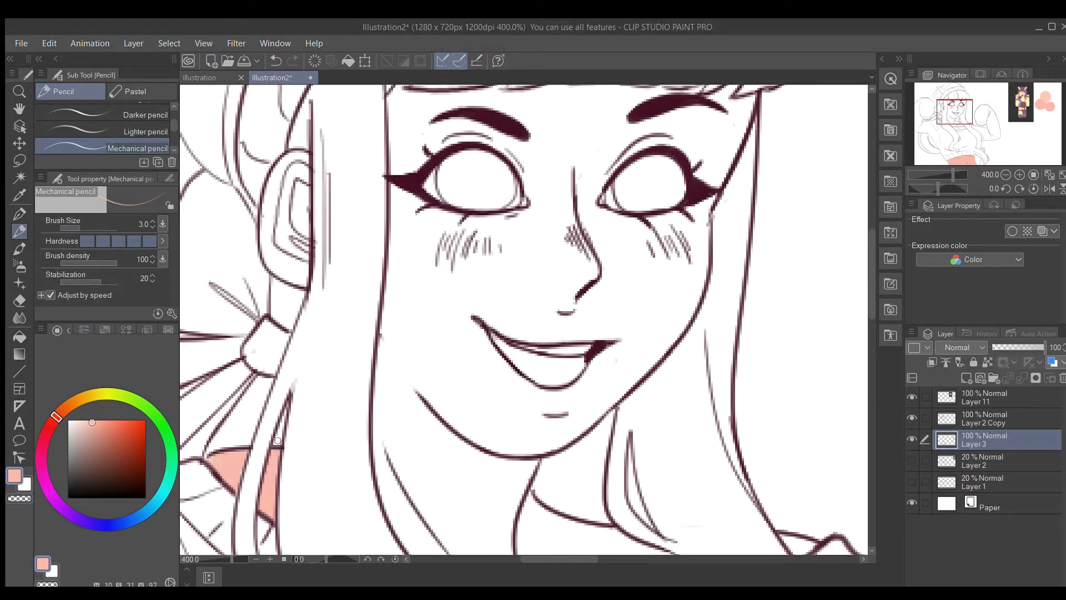
key("g")
left_click(272, 177)
- Trace the inner edges of the face, neck and neckline in peach with the Real G-Pen at size 2.5
key("p")
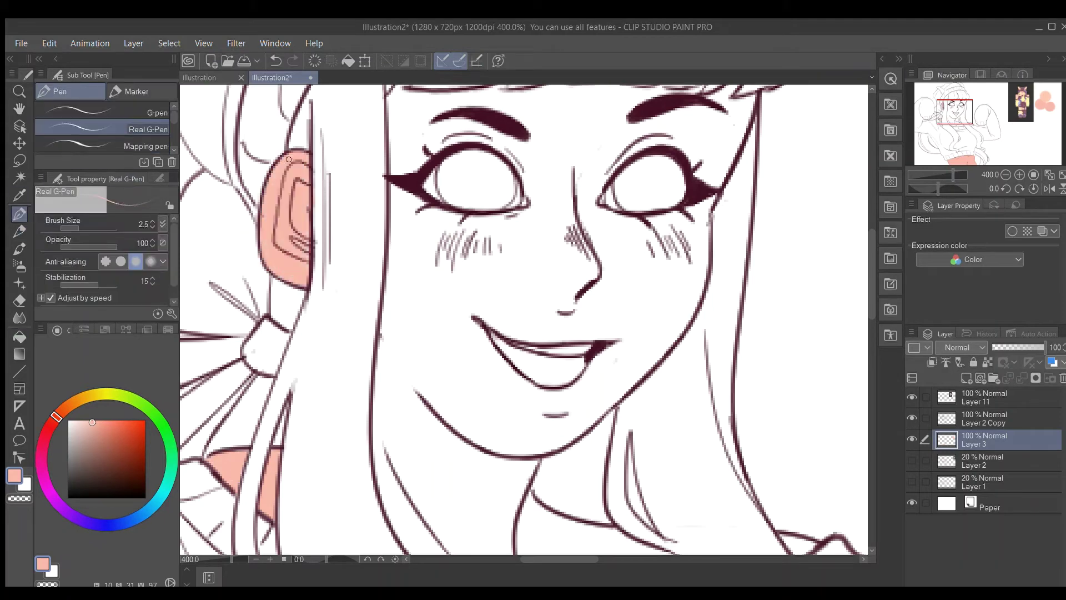
left_click_drag(375, 477, 392, 185)
left_click_drag(704, 218, 678, 334)
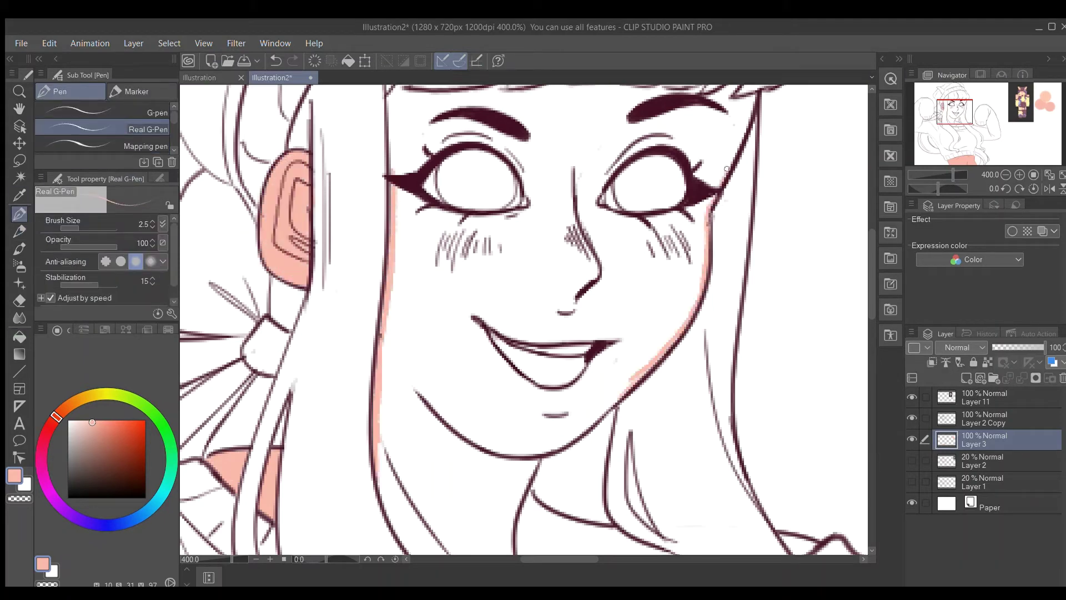
scroll(726, 168, "down", 3)
mouse_move(378, 345)
left_mouse_down()
mouse_move(430, 450)
mouse_move(471, 469)
left_mouse_up()
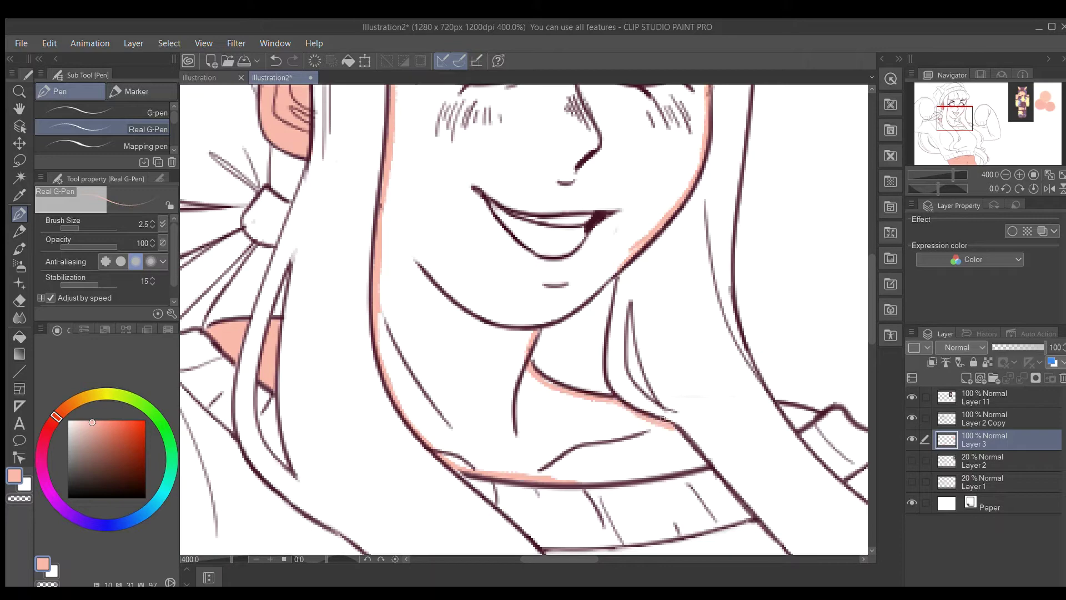
- Trace peach along the underside of the fringe, then fill the face and neck with skin colour
scroll(556, 318, "up", 6)
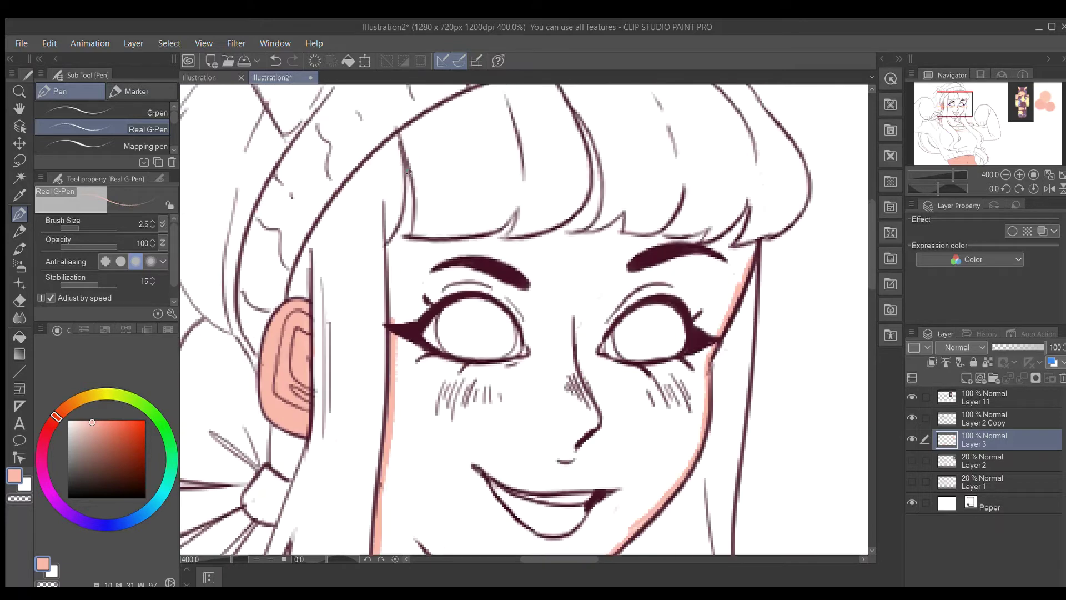
left_click_drag(388, 317, 407, 224)
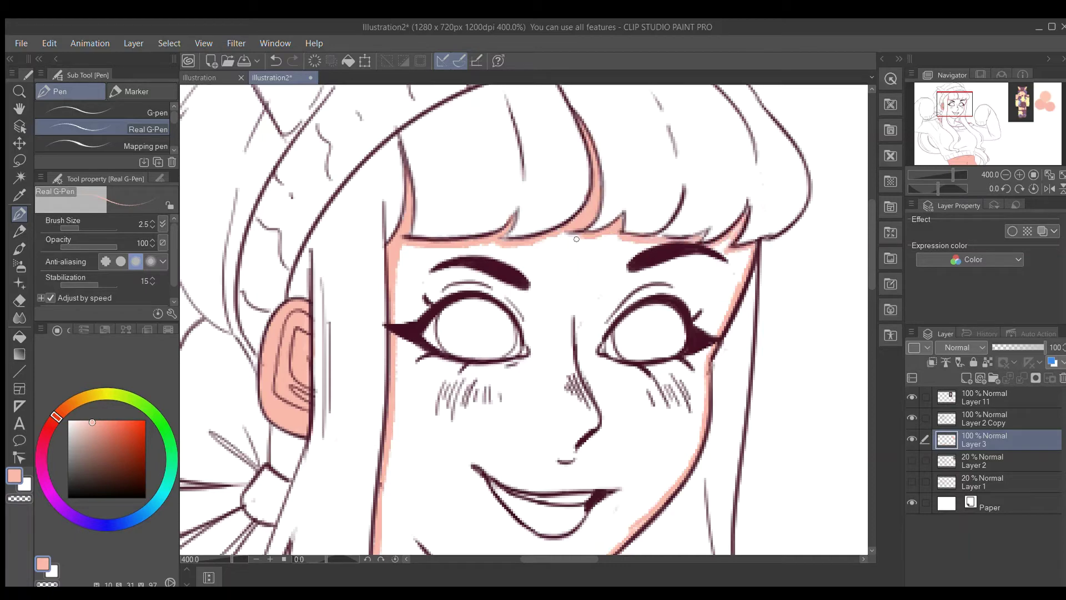
scroll(577, 238, "down", 5)
left_click_drag(577, 239, 269, 244)
- Sample pale yellow from the reference, add a new layer and paint both irises with the mechanical pencil at size 5.9
key("i")
left_click(750, 229)
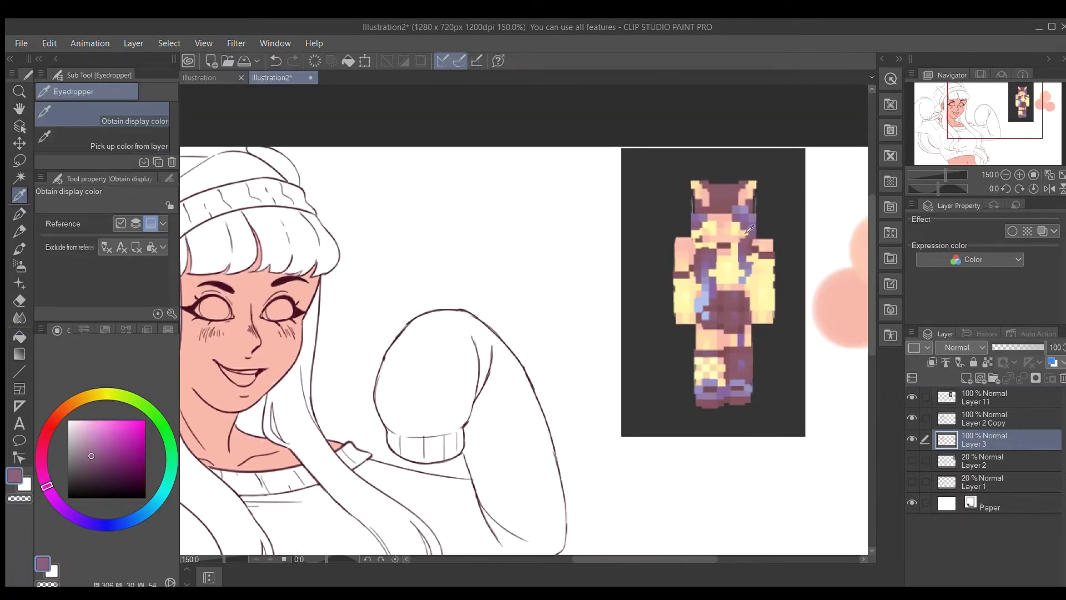
left_click(738, 233)
scroll(555, 333, "down", 3)
scroll(352, 336, "up", 8)
key("ctrl+shift+n")
key("p")
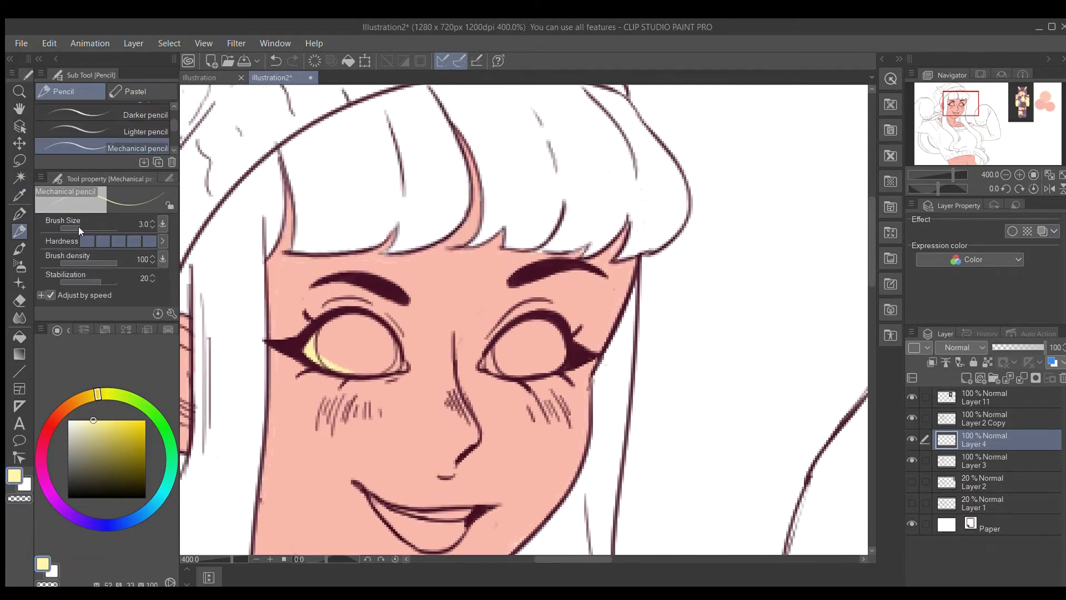
left_click(79, 225)
mouse_move(317, 356)
left_mouse_down()
mouse_move(389, 347)
mouse_move(356, 325)
left_mouse_up()
mouse_move(489, 358)
left_mouse_down()
mouse_move(559, 336)
mouse_move(506, 352)
left_mouse_up()
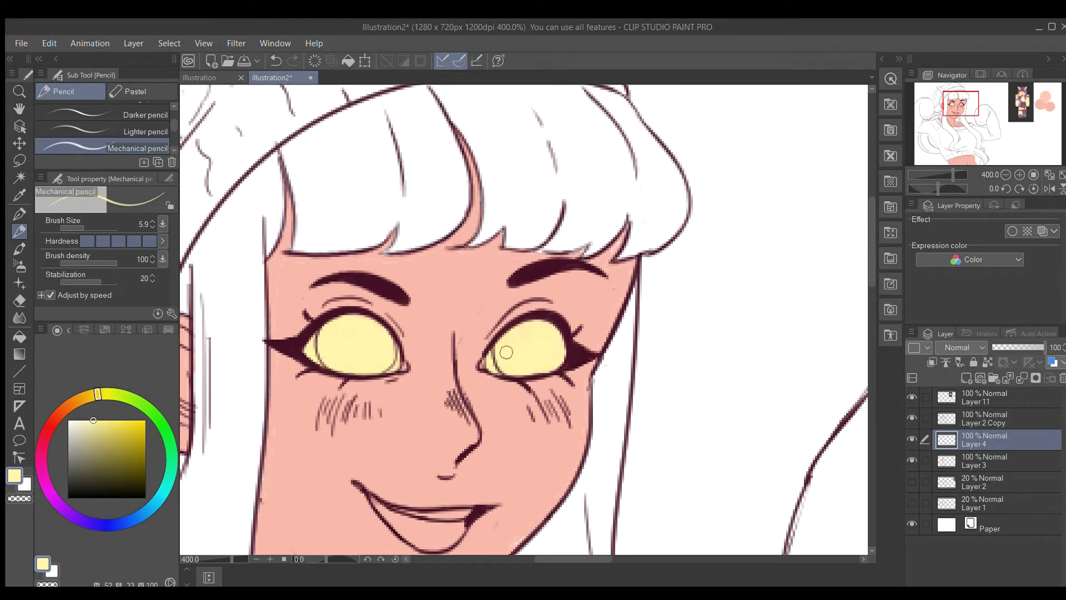
- Sample the peach skin tone from the face and switch to Layer 3 with the Real G-Pen
key("p")
left_click(388, 389, "alt")
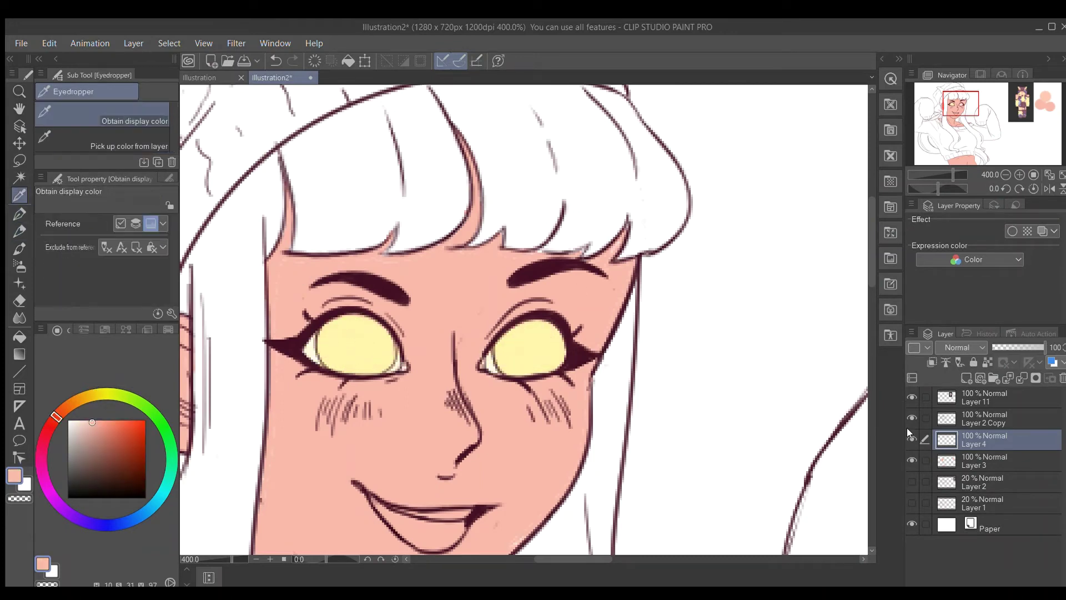
key("alt+[")
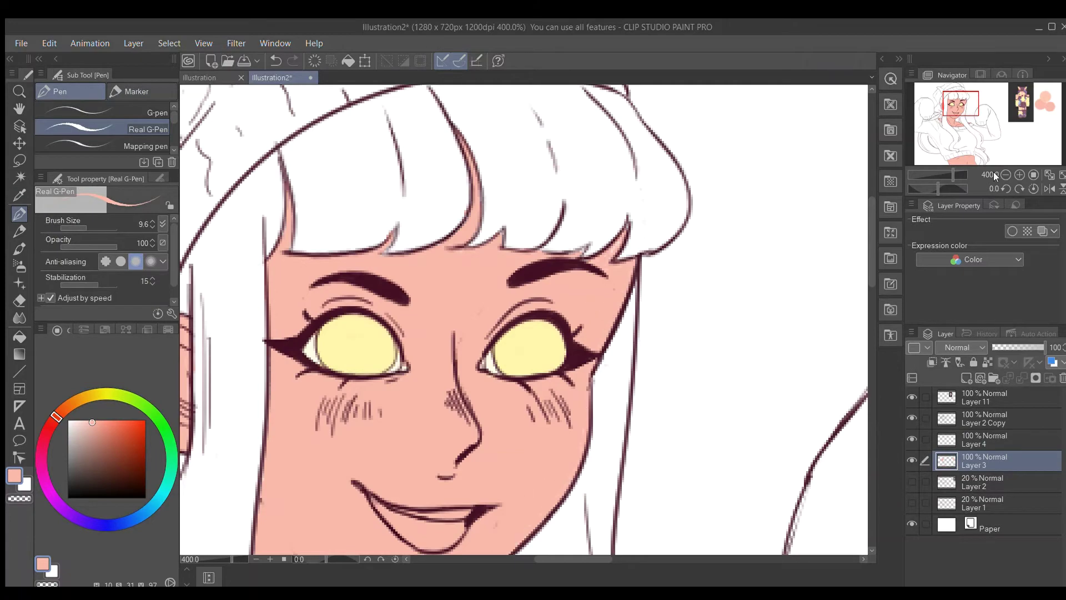
- Add a new layer above the line art and sample the dusky mauve hat colour from the reference
left_click(1005, 175)
key("alt+]")
key("alt+]")
key("ctrl+shift+n")
key("i")
left_click_drag(722, 334, 862, 191)
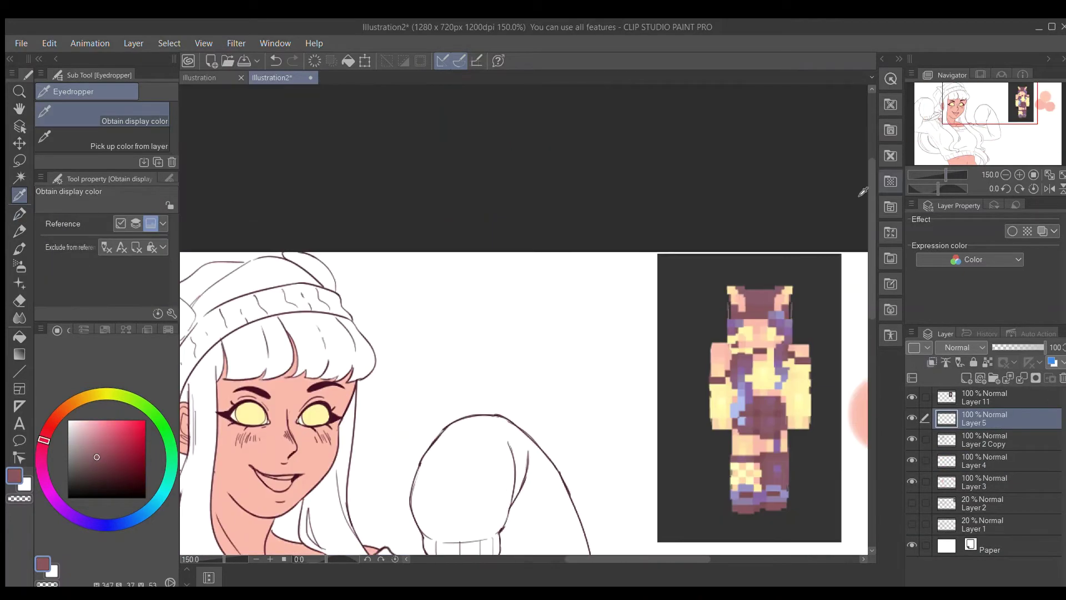
key("p")
left_click_drag(611, 334, 844, 222)
scroll(395, 449, "up", 5)
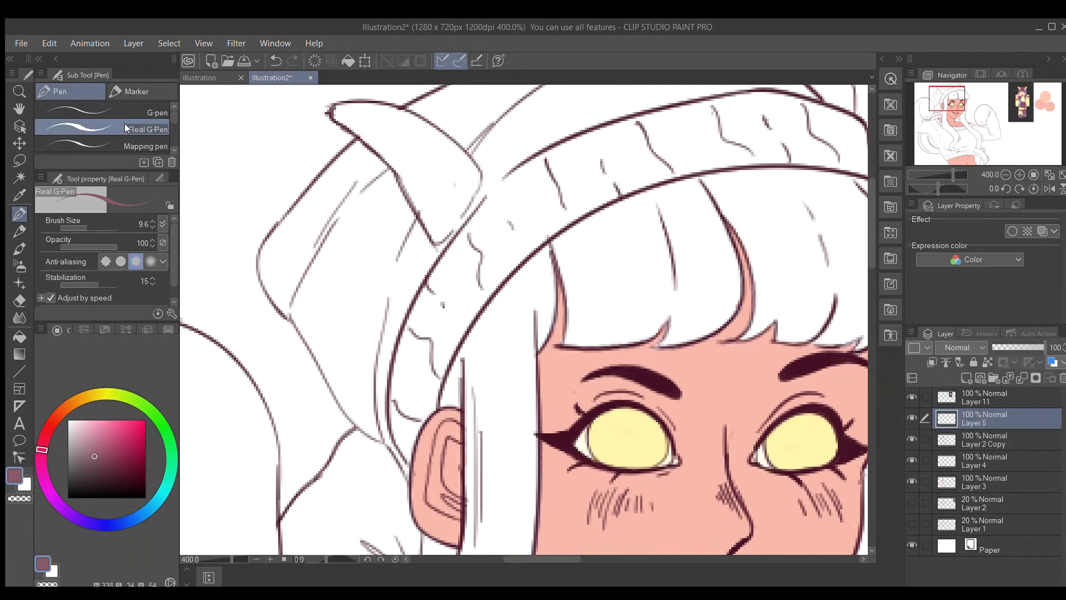
- Add a layer above Layer 4 and trace the hat's side and lower band edges in mauve with the Real G-Pen at size 4
left_click(984, 451)
key("ctrl+shift+n")
mouse_move(416, 430)
left_mouse_down()
mouse_move(384, 475)
mouse_move(425, 477)
mouse_move(497, 275)
mouse_move(549, 234)
left_mouse_up()
key("bracketleft")
mouse_move(265, 244)
left_mouse_down()
mouse_move(292, 319)
mouse_move(383, 444)
left_mouse_up()
mouse_move(533, 244)
left_mouse_down()
mouse_move(713, 167)
mouse_move(787, 158)
left_mouse_up()
mouse_move(786, 161)
left_mouse_down()
mouse_move(447, 161)
mouse_move(525, 139)
mouse_move(534, 158)
left_mouse_up()
left_click_drag(535, 161, 534, 305)
left_click_drag(422, 177, 517, 259)
left_click_drag(500, 333, 858, 267)
left_click_drag(339, 305, 315, 333)
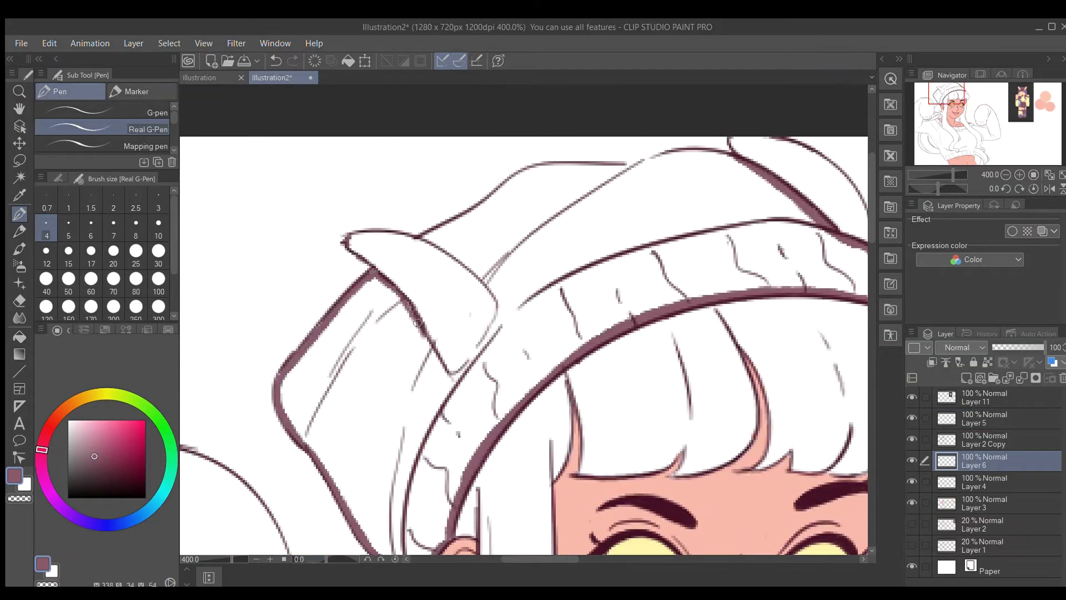
- Trace mauve around the horn's base and along the hat's crown to close off the fill area
mouse_move(417, 322)
left_mouse_down()
mouse_move(447, 380)
mouse_move(503, 305)
left_mouse_up()
left_click_drag(422, 236, 502, 303)
mouse_move(425, 238)
left_mouse_down()
mouse_move(584, 169)
mouse_move(739, 151)
left_mouse_up()
- Fill the hat's slouchy back, crown and ribbed band with mauve, with Refer multiple turned on
left_click(18, 336)
left_click(375, 320)
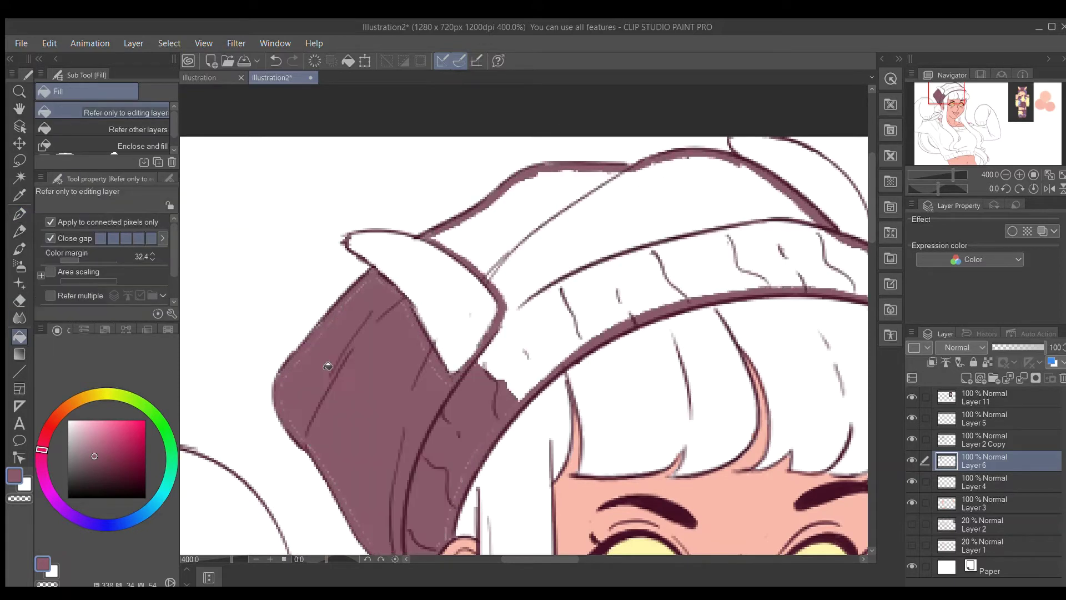
key("ctrl+z")
scroll(150, 241, "down", 2)
left_click(344, 400)
left_click(527, 222)
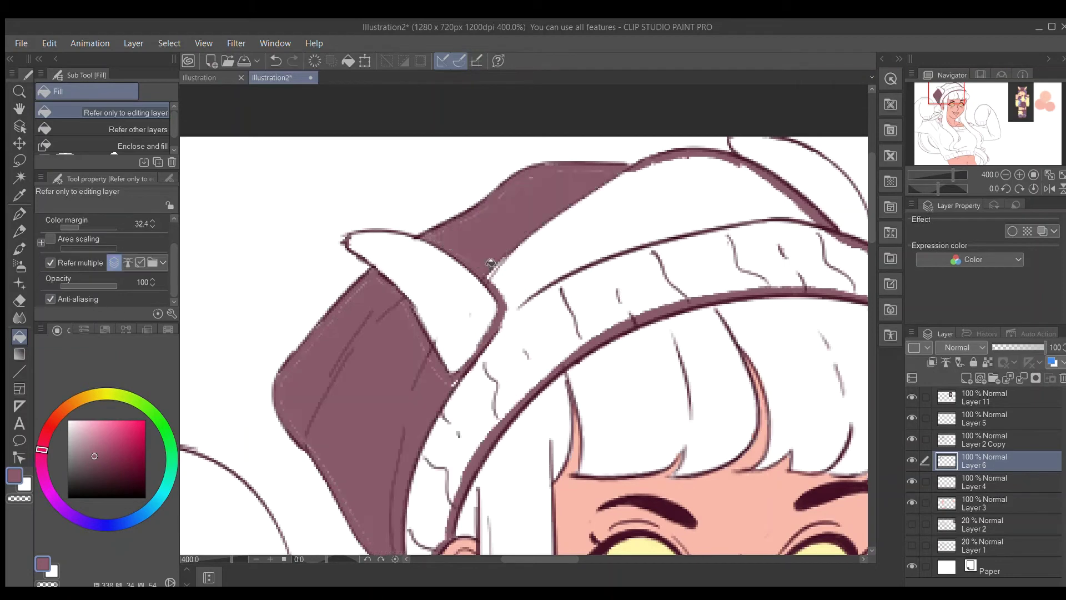
left_click(611, 311)
- Paint over the thin unfilled gaps along the hat's edges and band with the Real G-Pen at size 4
key("p")
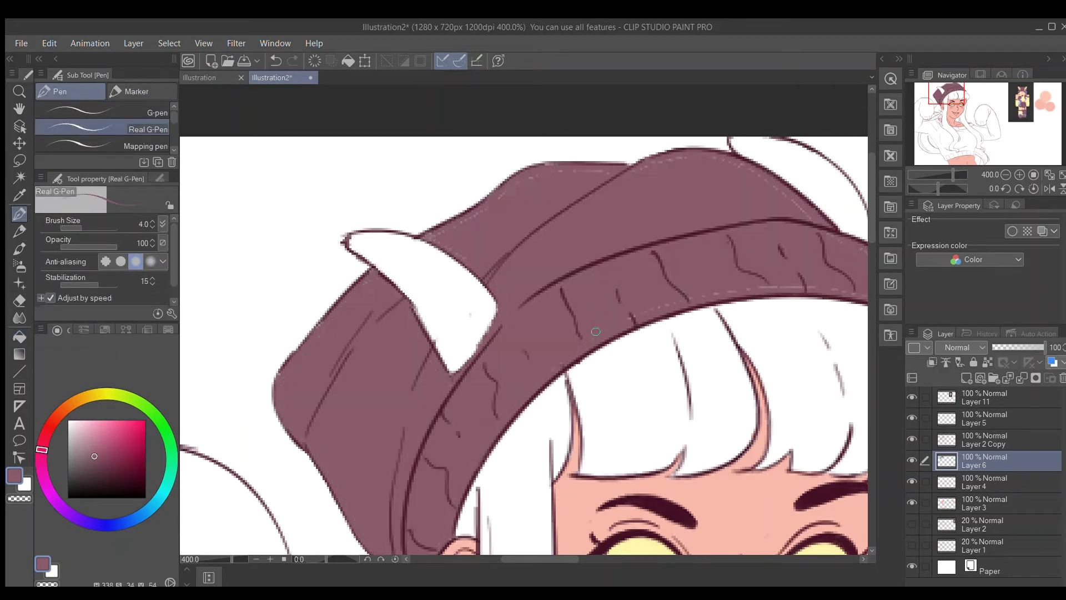
scroll(596, 332, "down", 2)
scroll(522, 207, "up", 2)
scroll(409, 156, "left", 5)
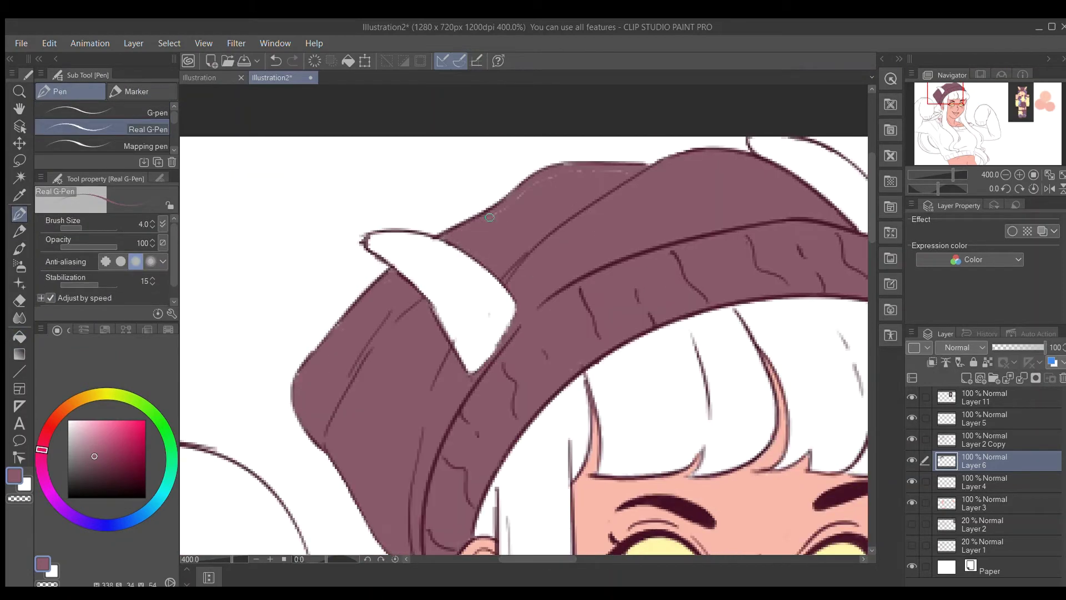
scroll(866, 227, "down", 2)
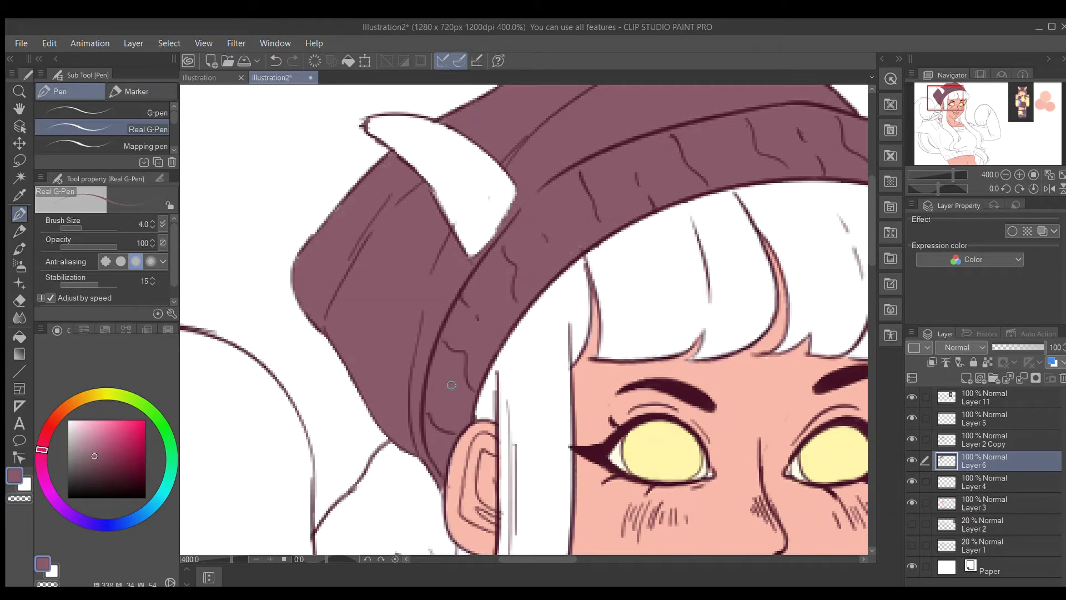
- Select both halves of the bangs with Refer multiple turned on and fill them with purple on a new layer below Layer 2 Copy
key("e")
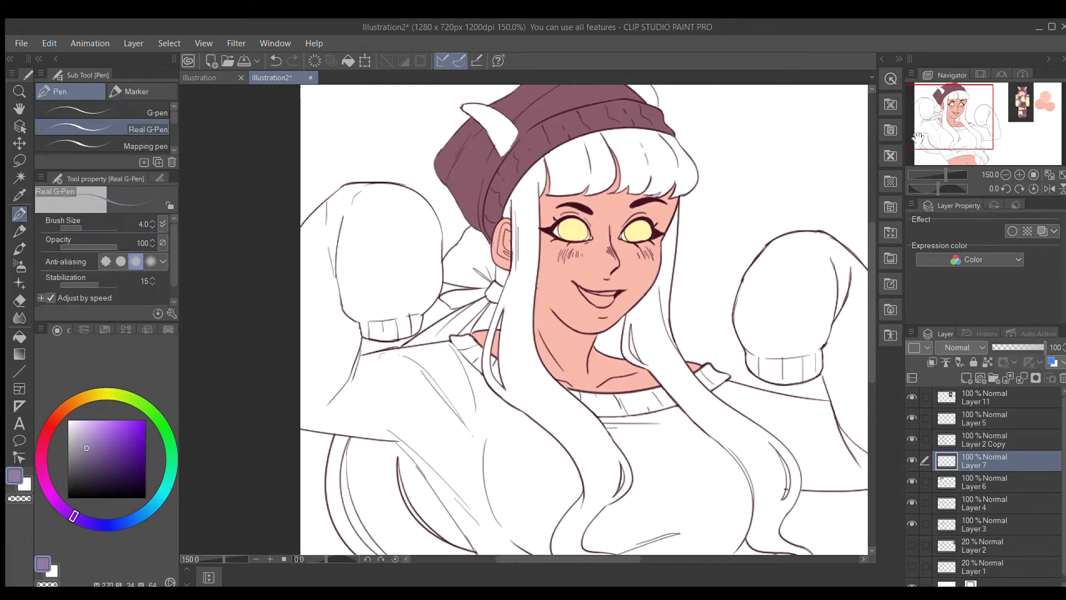
key("w")
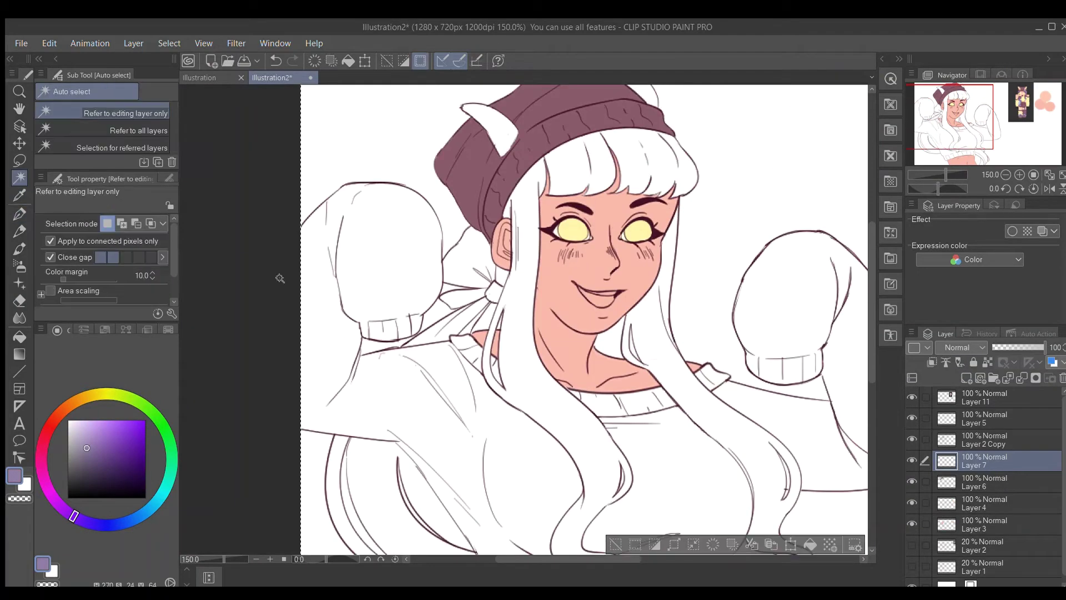
key("alt+bracketright")
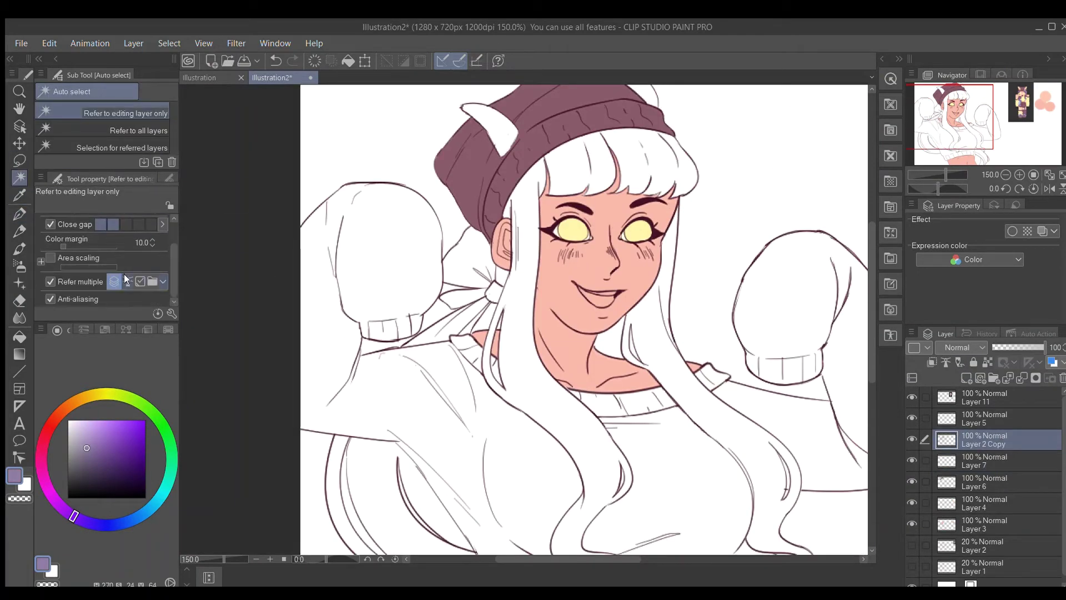
left_click(639, 161)
key("g")
key("ctrl+shift+n")
left_click(655, 166)
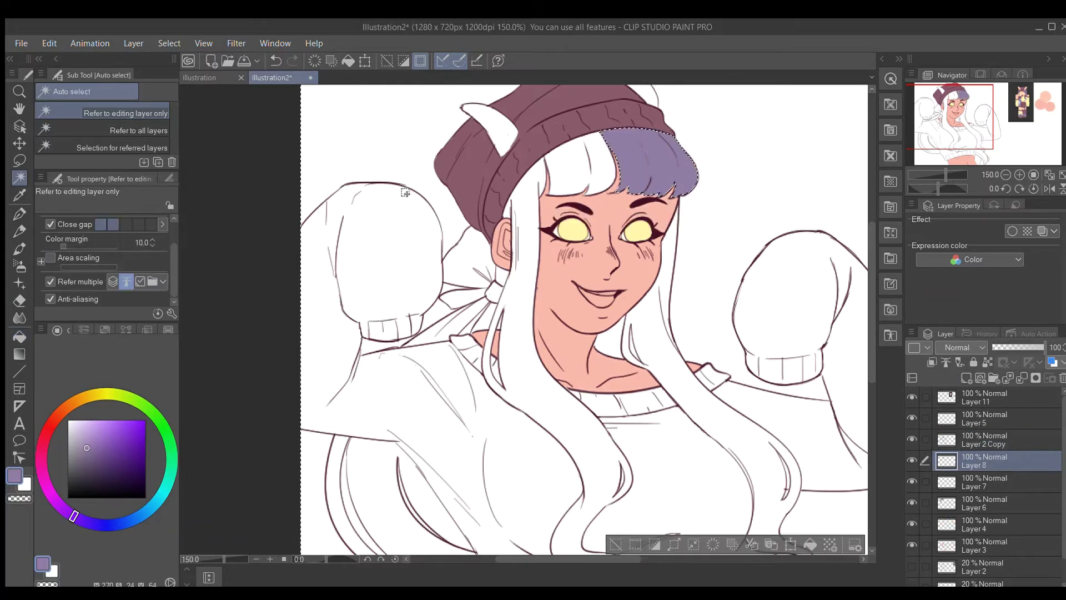
key("w")
left_click(578, 166)
key("g")
left_click(578, 166)
- Fill the long side locks and the hair behind the arm with the same purple
key("p")
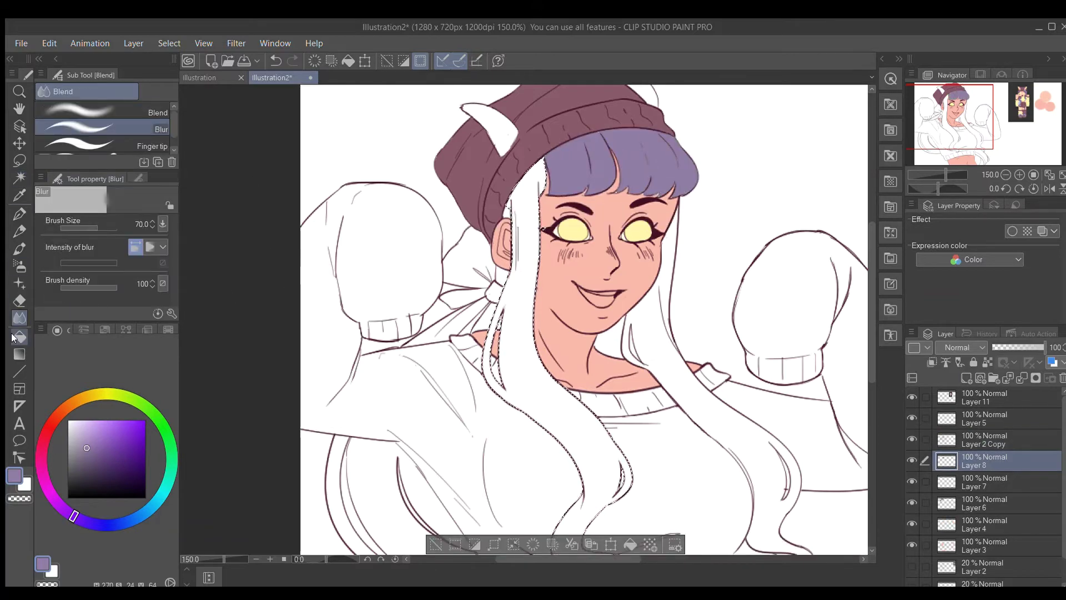
left_click_drag(500, 223, 455, 499)
key("ctrl+minus")
key("w")
left_click(321, 392)
key("g")
left_click(321, 392)
key("ctrl+d")
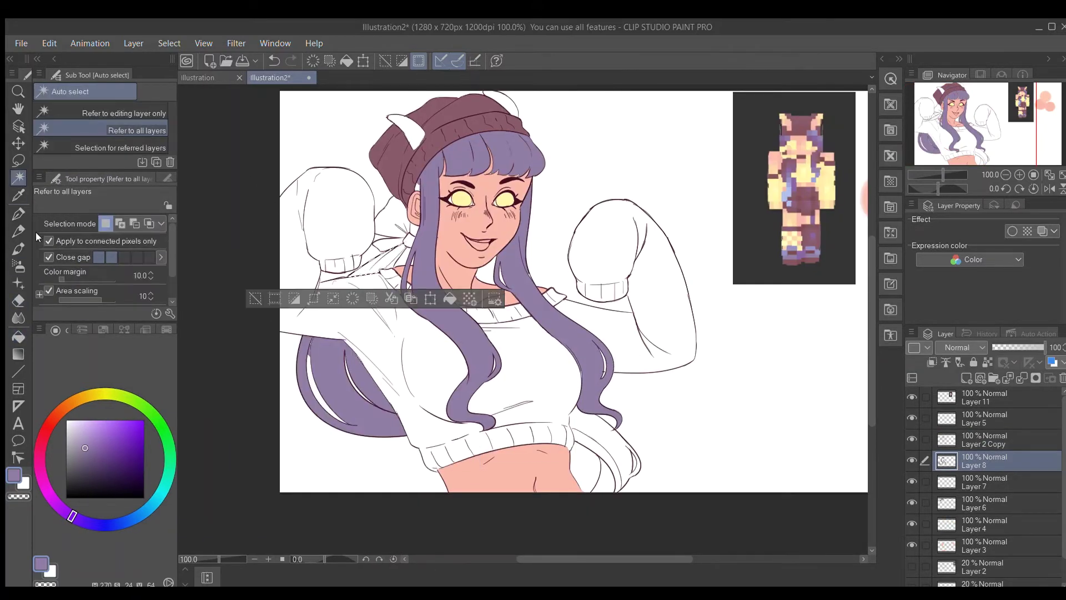
- Fill the remaining hair curl beside the waist with purple and clear the selection
key("p")
key("g")
key("w")
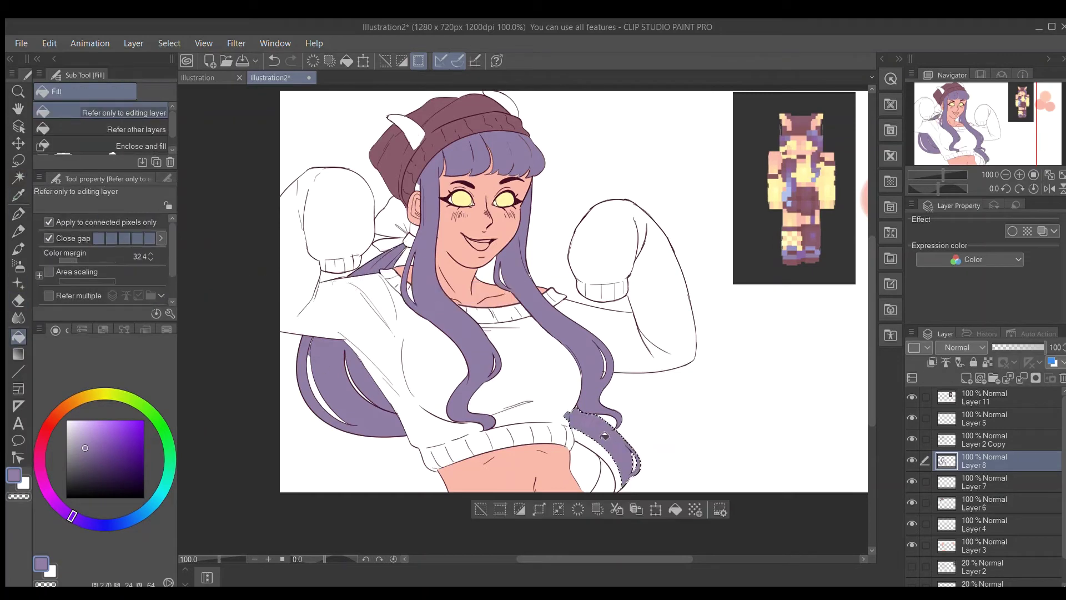
left_click(606, 472)
key("p")
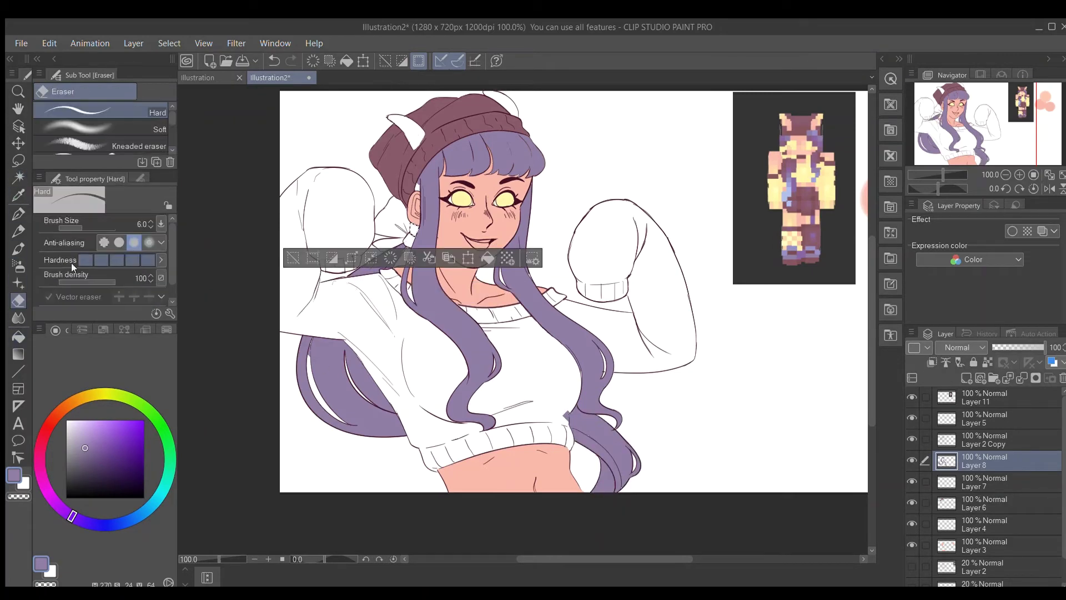
- Paint over the unfilled gaps in the bangs and above the ear with the Mechanical pencil at size 6
key("p")
key("ctrl+plus")
key("ctrl+plus")
key("ctrl+plus")
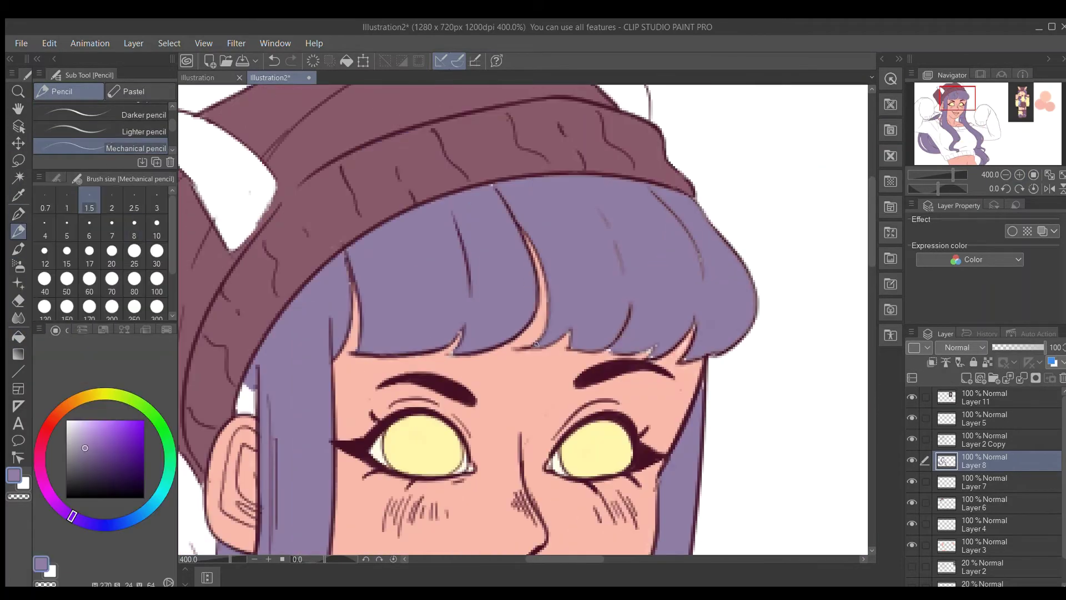
key("bracketright")
key("bracketright")
key("bracketright")
key("bracketright")
key("bracketright")
key("bracketright")
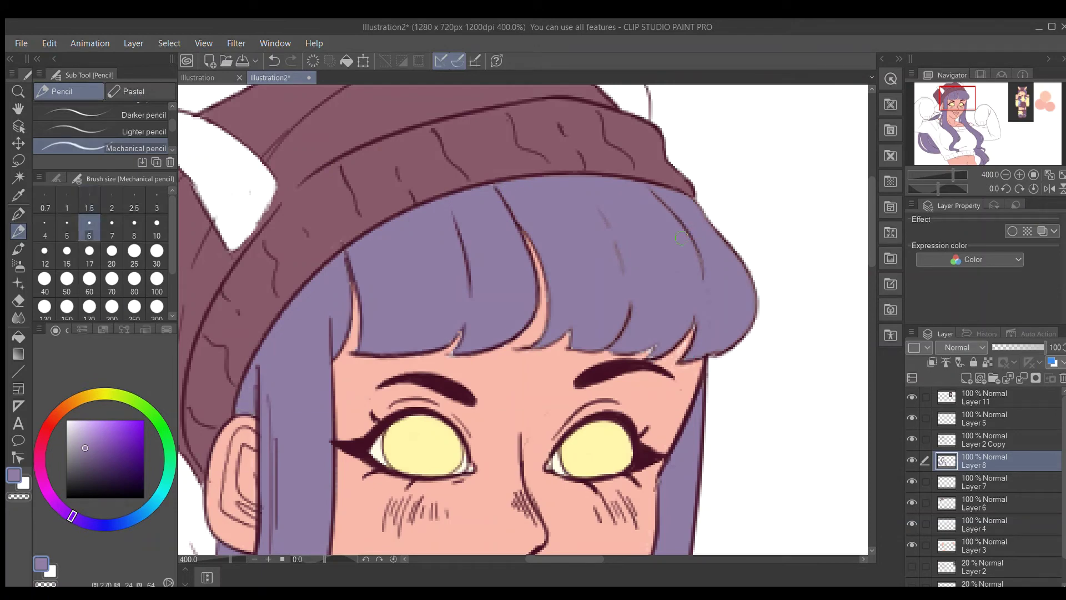
- Touch up the purple in the ponytail and back hair around the shoulder with the Real G-Pen at size 7
key("e")
key("ctrl+minus")
mouse_move(239, 128)
left_mouse_down()
mouse_move(238, 167)
mouse_move(384, 370)
left_mouse_up()
key("bracketright")
key("p")
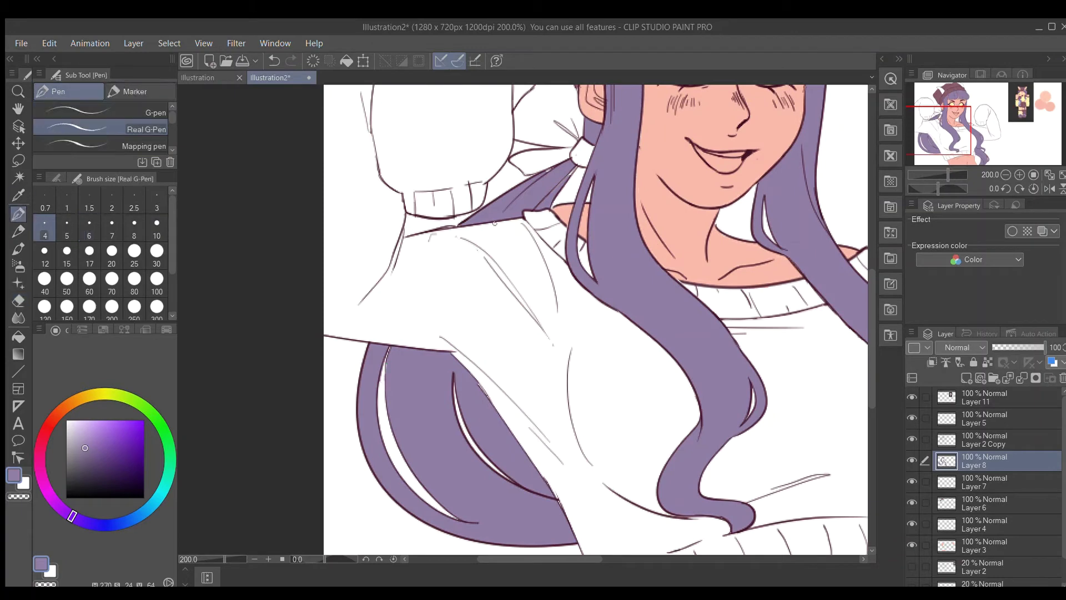
left_click(111, 229)
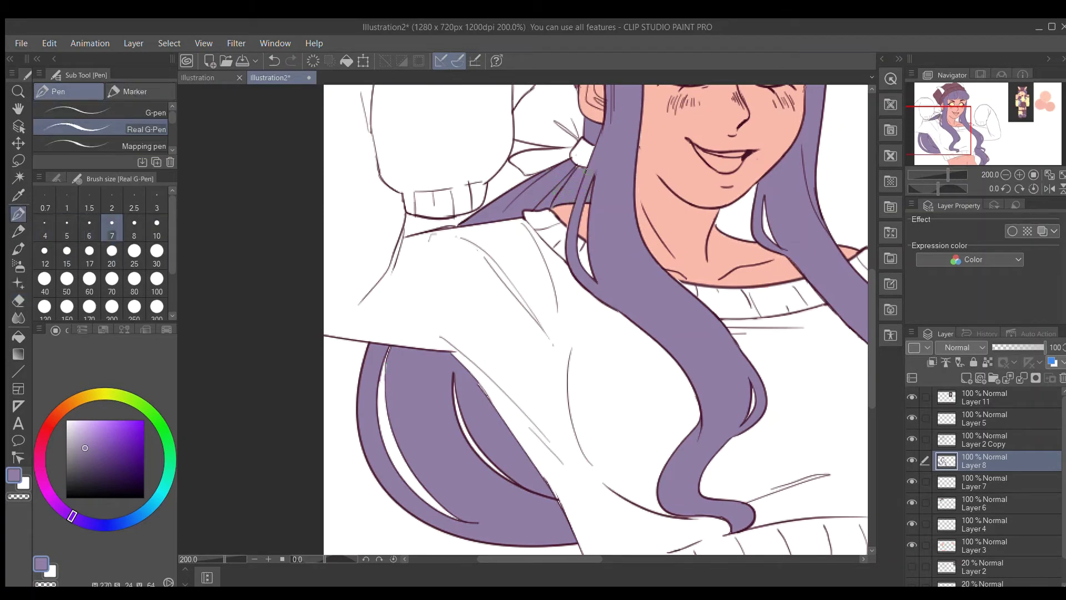
- Apply a light blue foreground-to-transparent gradient over the lower hair on a layer clipped to the purple fill
key("ctrl+minus")
left_click(974, 114)
key("ctrl+minus")
key("b")
left_click_drag(311, 378, 555, 400)
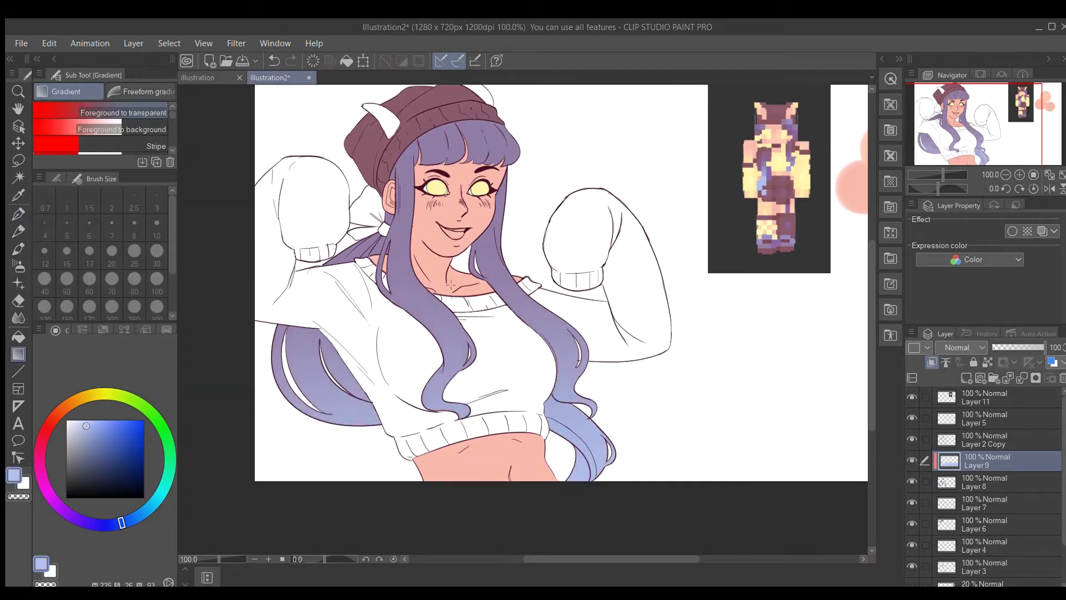
- Add another clipped layer and brush blue and purple streaks into the back hair with Opaque watercolor at size 10
key("ctrl+shift+n")
key("bracketleft")
key("bracketleft")
key("bracketleft")
key("bracketleft")
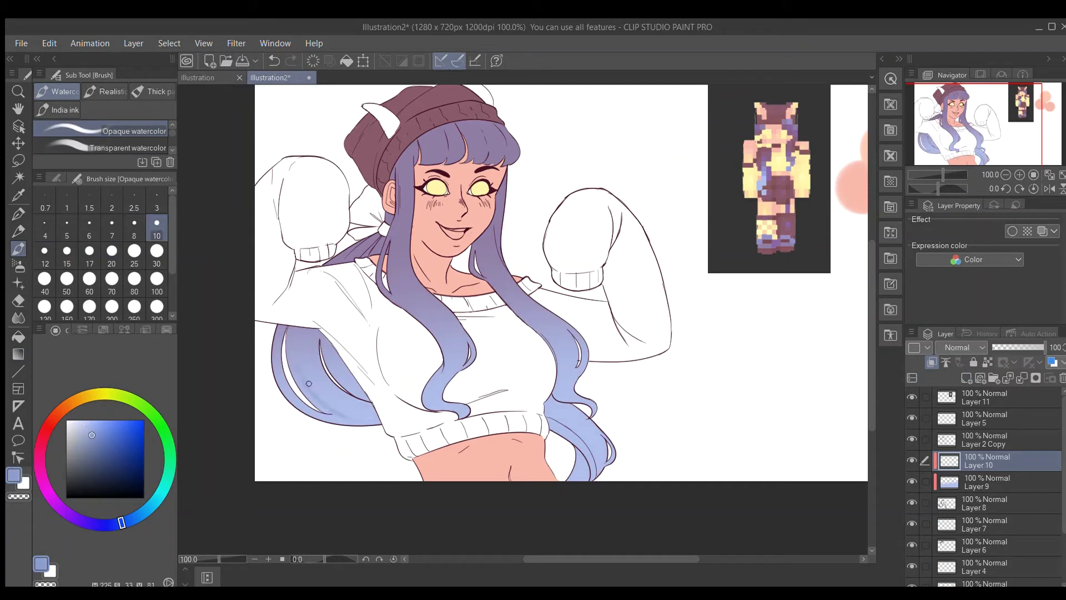
left_click_drag(333, 377, 353, 408)
left_click(375, 420, "alt")
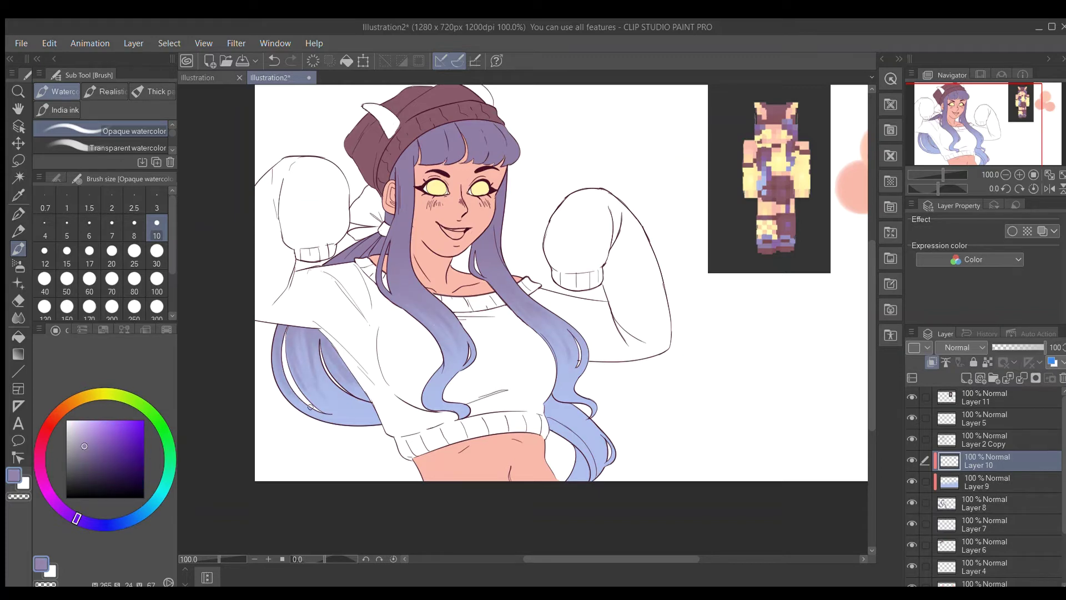
- Add a cyan gradient at the hair tips and a dark purple gradient over the bangs on a new clipped layer
key("ctrl+minus")
key("g")
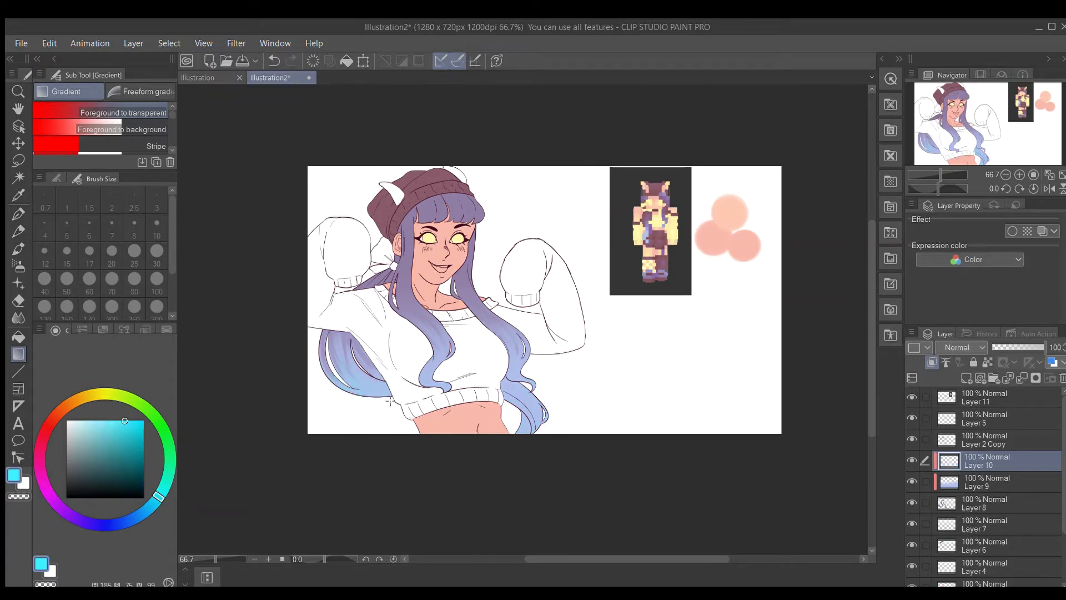
left_click(433, 222, "alt")
key("ctrl+shift+n")
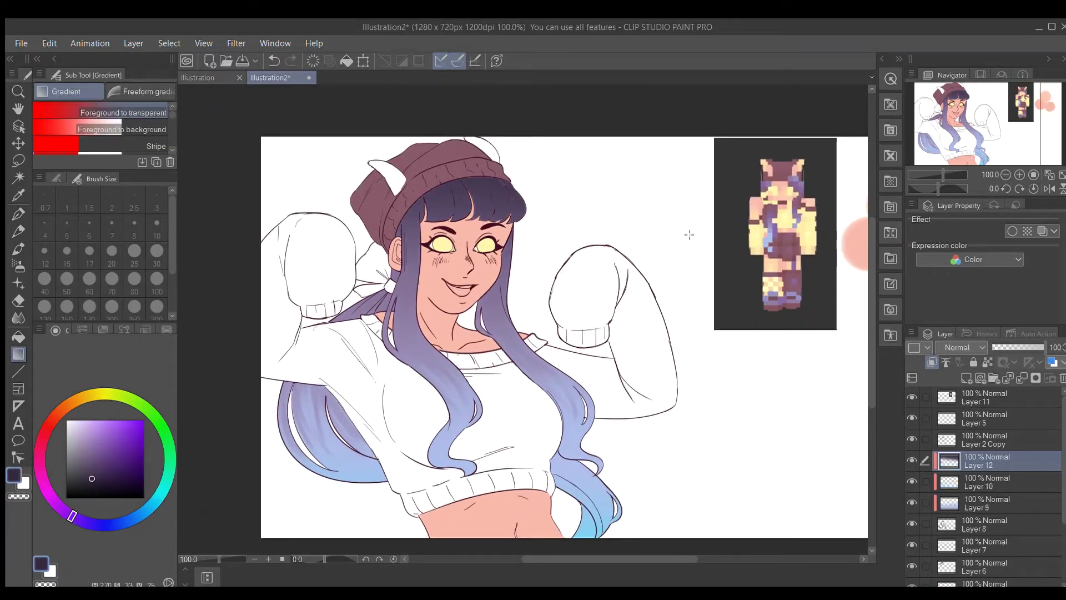
scroll(974, 139, "up", 3)
- Select the sweater's body, sleeves and cuffs and fill them with pale yellow on a new layer above Layer 12
key("w")
key("ctrl+shift+n")
left_click_drag(260, 465, 410, 238)
left_click(660, 279)
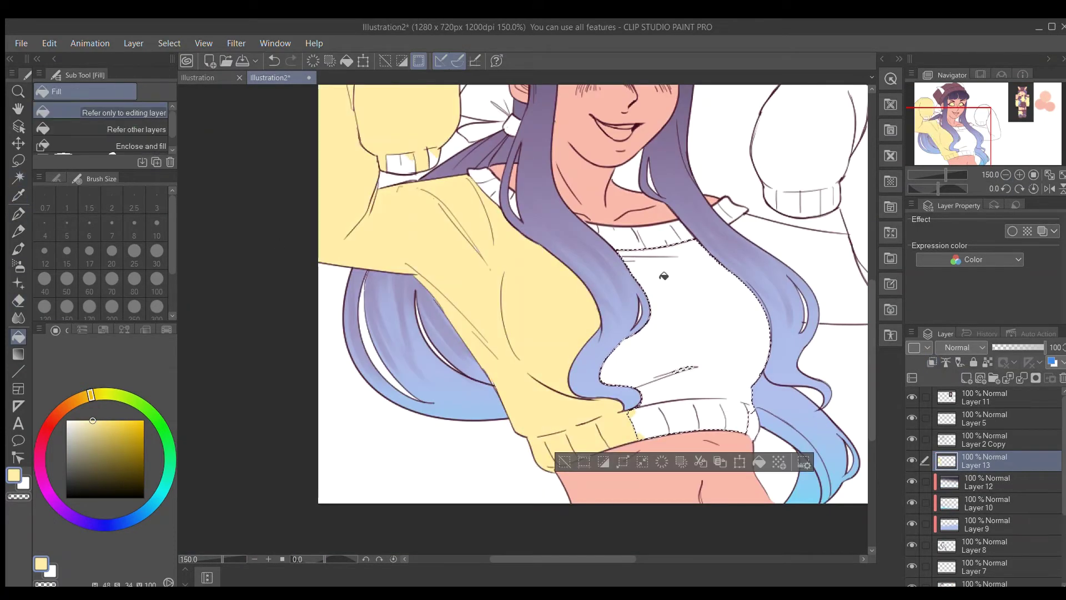
key("alt+Delete")
key("p")
key("ctrl+d")
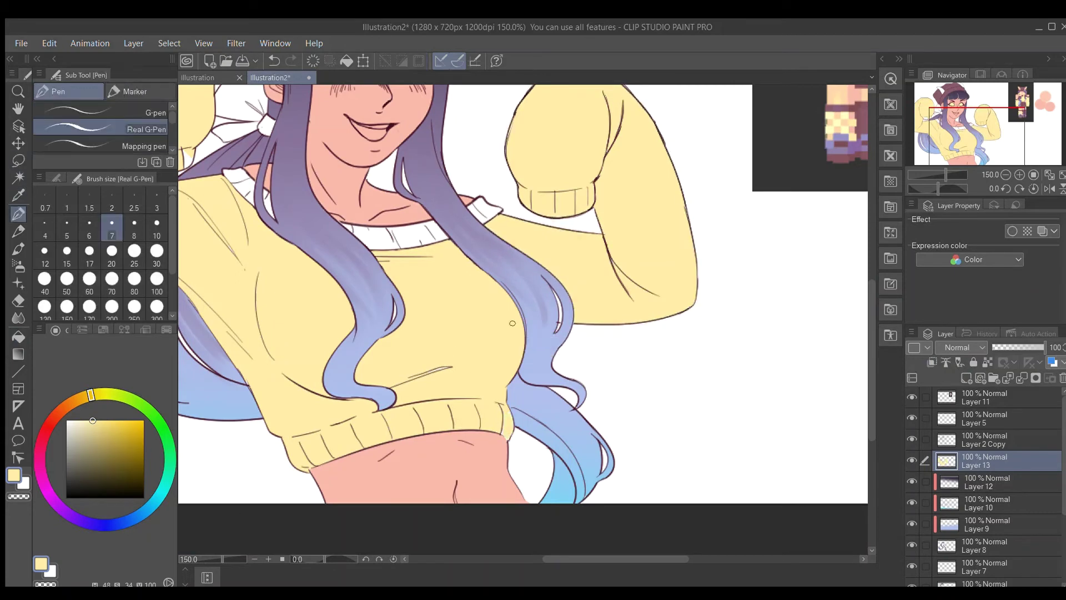
- Touch up the sweater's yellow fill and erase stray line-art marks on Layer 2 Copy with the Hard eraser at size 6
scroll(512, 323, "up", 3)
scroll(386, 272, "down", 3)
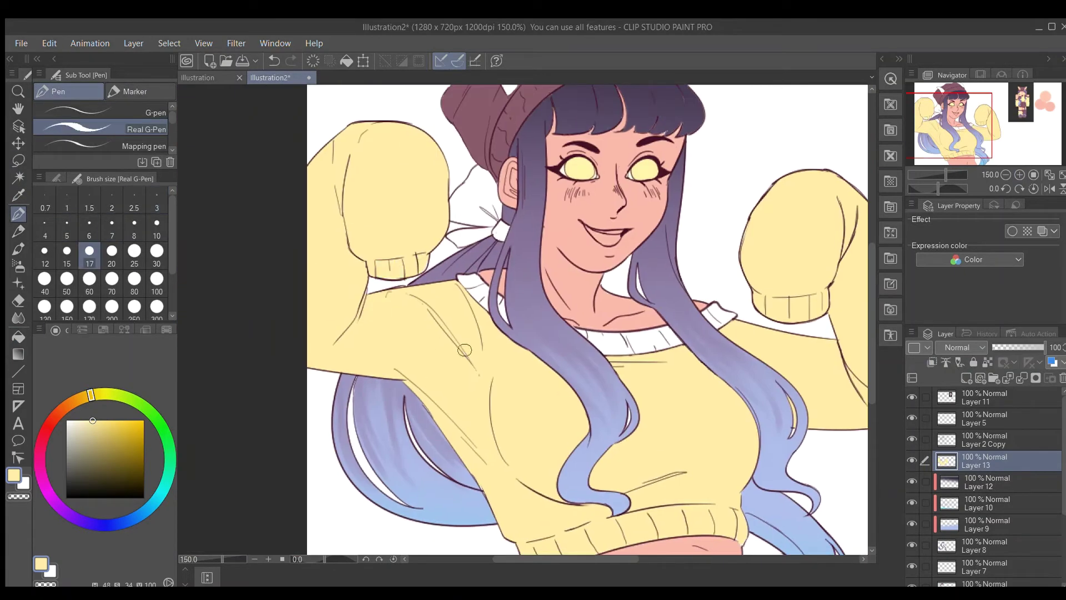
left_click(983, 440)
key("e")
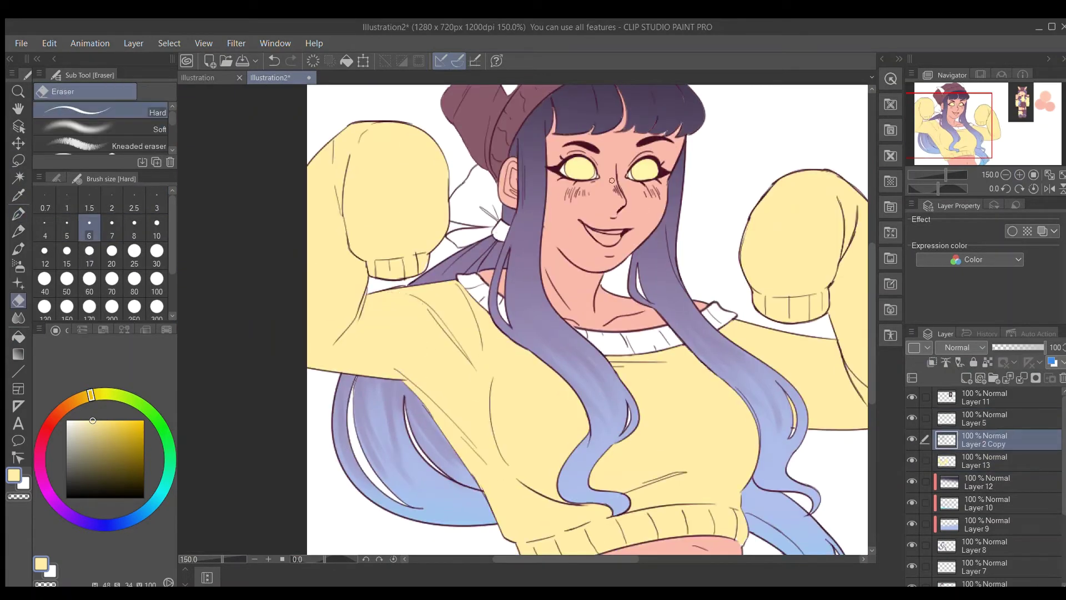
left_click_drag(612, 180, 445, 67)
scroll(500, 289, "down", 3)
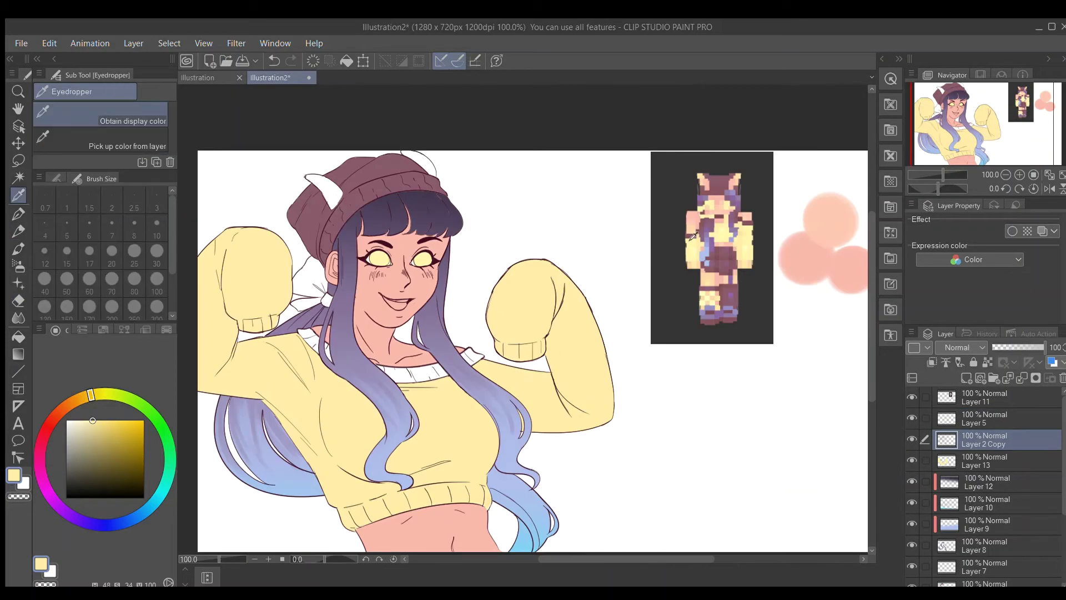
- Paint the sweater collar at the shoulder beside the ponytail dark mauve with the Real G-Pen on a new layer above Layer 13
key("ctrl+shift+n")
key("p")
scroll(523, 319, "up", 5)
left_click_drag(436, 321, 511, 411)
key("ctrl+shift+n")
key("[")
mouse_move(497, 330)
left_mouse_down()
mouse_move(516, 353)
mouse_move(478, 378)
left_mouse_up()
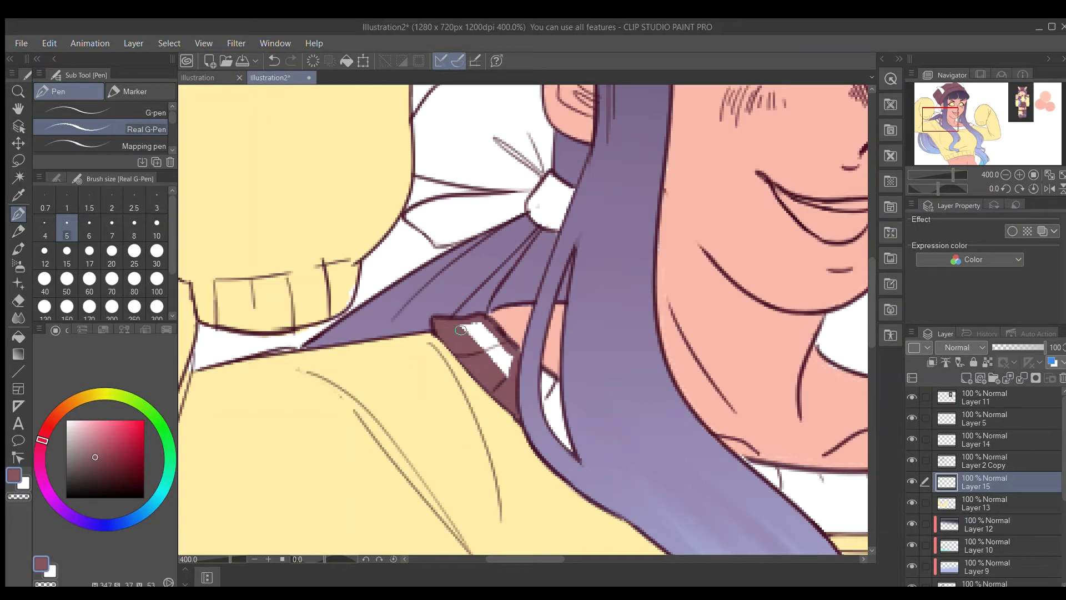
key("[")
key("[")
left_click_drag(444, 322, 567, 444)
- Outline and fill the front section of the sweater collar below the neck with dark mauve, varying the brush size
mouse_move(799, 527)
left_mouse_down()
mouse_move(493, 525)
mouse_move(608, 528)
left_mouse_up()
left_click_drag(428, 464, 505, 477)
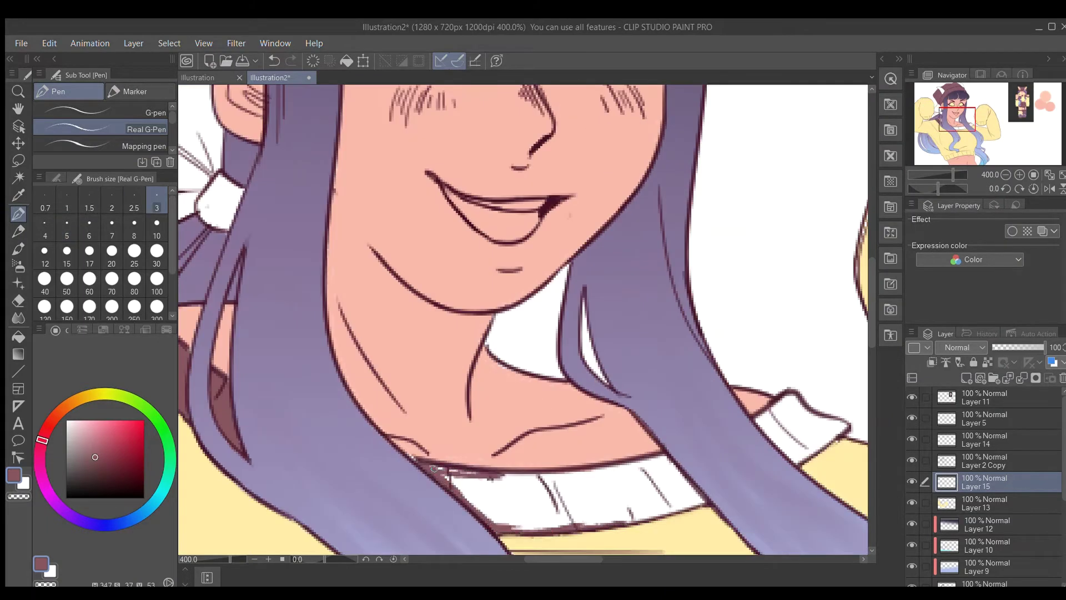
key("]")
key("]")
key("]")
key("]")
key("]")
key("]")
key("]")
key("]")
key("]")
key("]")
key("[")
key("[")
mouse_move(438, 470)
left_mouse_down()
mouse_move(611, 500)
mouse_move(689, 482)
mouse_move(700, 500)
left_mouse_up()
- Paint the collar section on the far shoulder dark mauve with the Real G-Pen at size 4
key("[")
key("[")
key("[")
key("[")
key("[")
key("[")
key("[")
mouse_move(756, 421)
left_mouse_down()
mouse_move(847, 439)
mouse_move(766, 412)
mouse_move(832, 438)
left_mouse_up()
scroll(1005, 168, "down", 5)
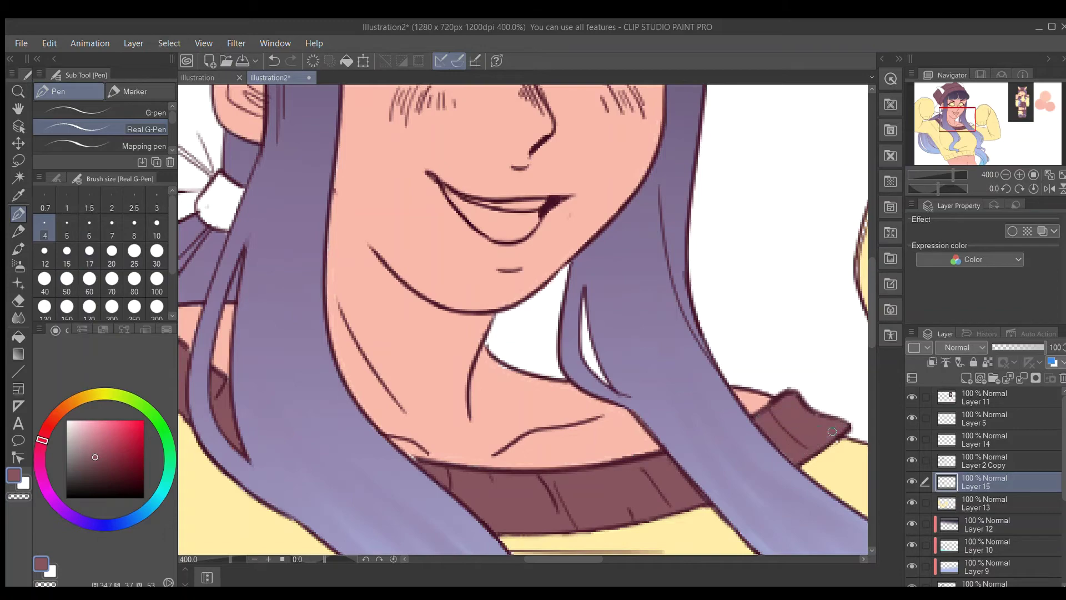
- Sample light pink and paint both horns on a new layer above Layer 15 with a larger Real G-Pen
scroll(981, 153, "up", 3)
left_click(822, 233, "alt")
mouse_move(982, 153)
left_mouse_down()
mouse_move(1039, 111)
mouse_move(957, 119)
left_mouse_up()
key("ctrl+shift+n")
key("]")
key("]")
key("]")
key("]")
key("]")
key("]")
key("]")
key("]")
key("]")
left_click_drag(451, 147, 477, 174)
left_click_drag(580, 106, 626, 136)
- Clean the pink spill around the horns and refine their edges with the Real G-Pen at size 5
key("e")
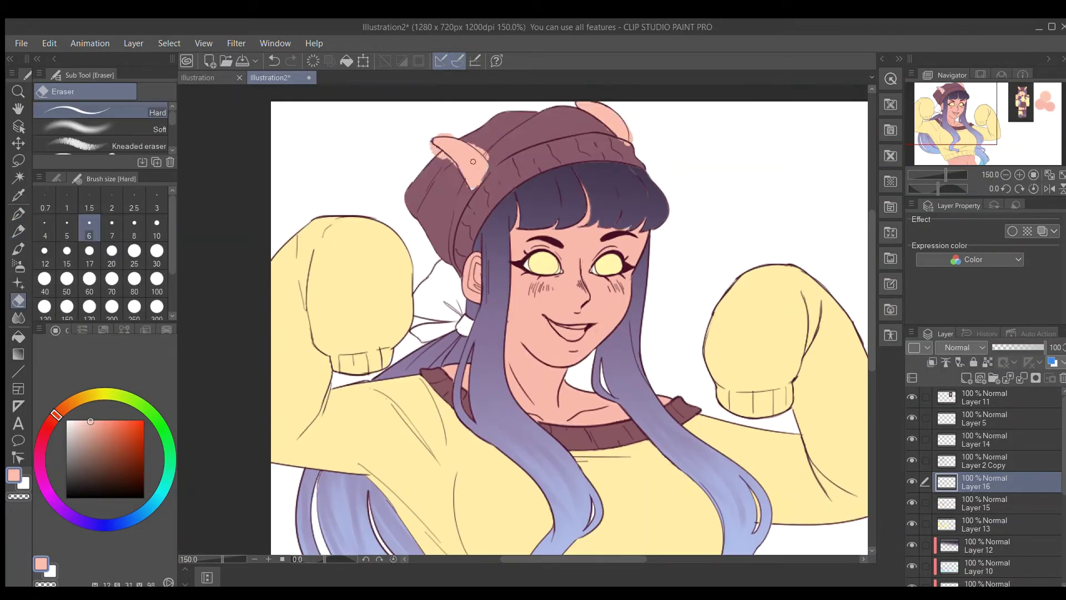
key("p")
scroll(629, 127, "up", 5)
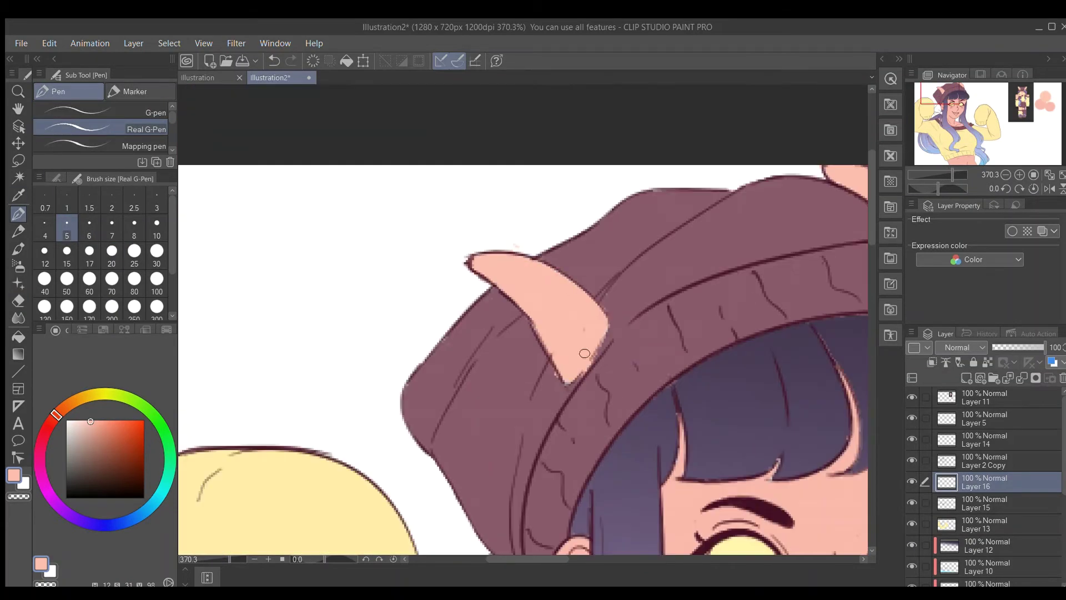
mouse_move(482, 300)
left_mouse_down()
mouse_move(565, 180)
mouse_move(409, 181)
left_mouse_up()
scroll(410, 181, "down", 5)
scroll(522, 278, "up", 3)
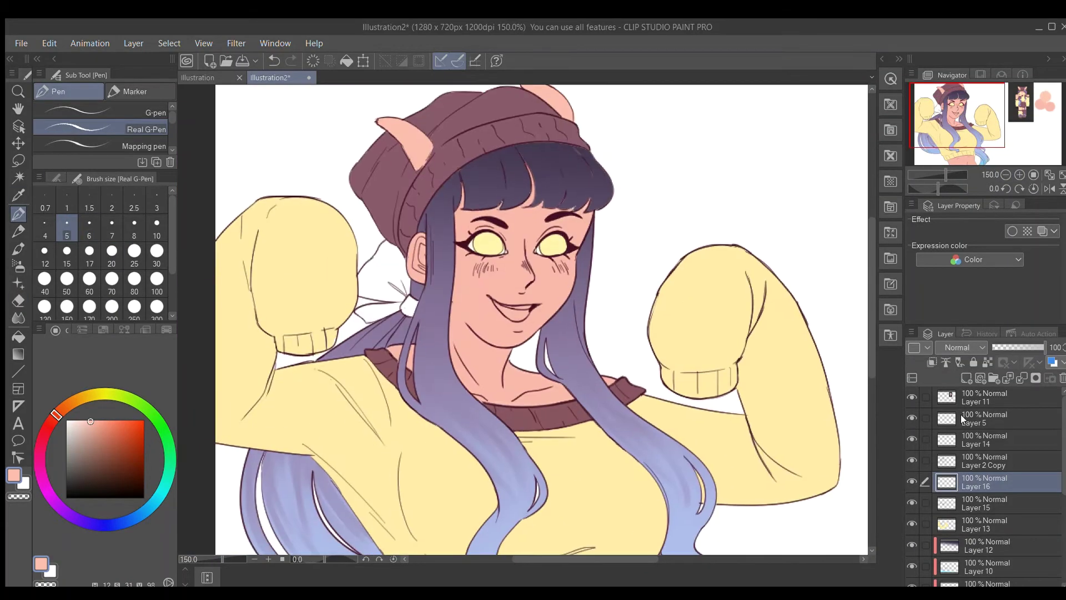
- Draw two curved choker lines across the neck on Layer 2 Copy in dark maroon with the Mechanical pencil, undoing the unwanted strokes
left_click(982, 461)
left_click(161, 330)
left_click(38, 343)
left_click_drag(417, 318, 553, 347)
key("p")
key("ctrl+z")
scroll(528, 324, "up", 2)
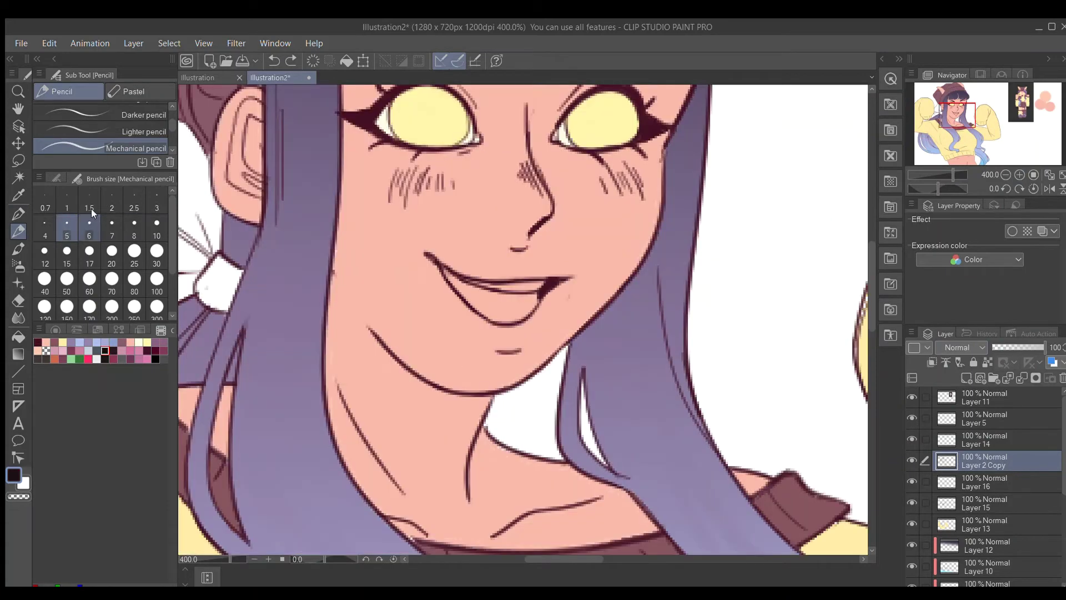
key("ctrl+z")
mouse_move(321, 340)
left_mouse_down()
mouse_move(462, 422)
mouse_move(313, 383)
left_mouse_up()
key("e")
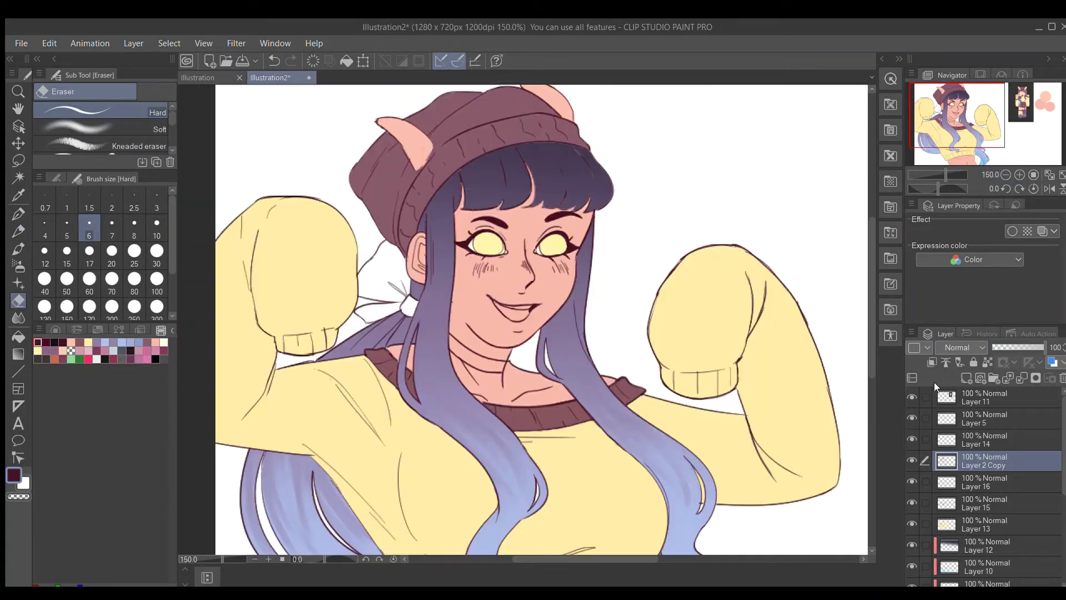
- Colour the teeth off-white and start the lower mouth in pink on new layers with the Mechanical pencil at size 3
left_click(967, 378)
key("p")
left_click_drag(480, 285, 532, 287)
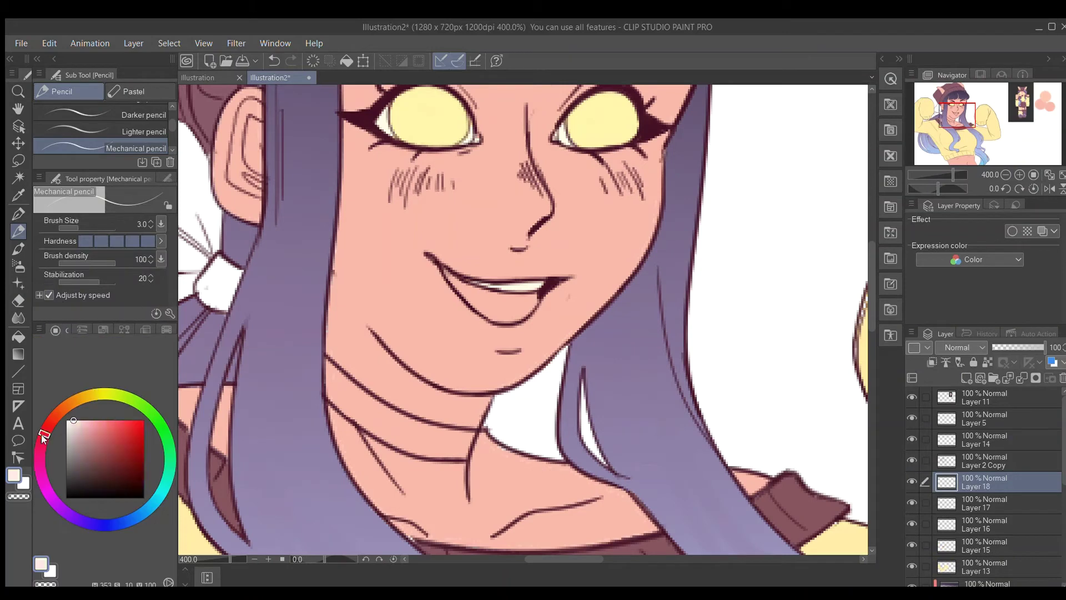
left_click(461, 285, "alt")
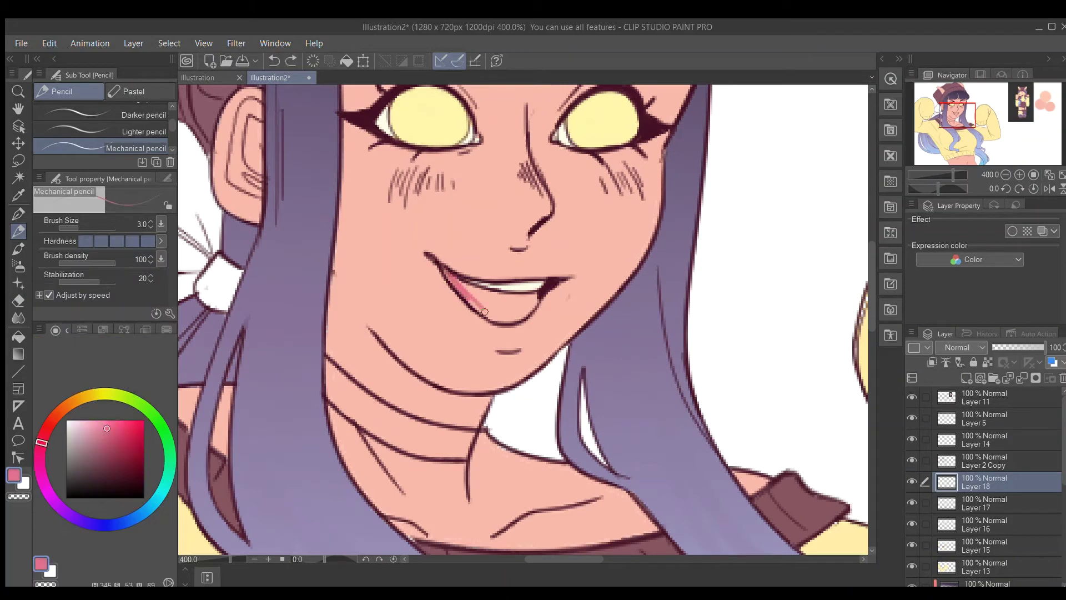
- Fill the choker band with dark mauve on a new layer above Layer 18 using the Real G-Pen at size 5
key("ctrl+minus")
key("ctrl+minus")
key("ctrl+minus")
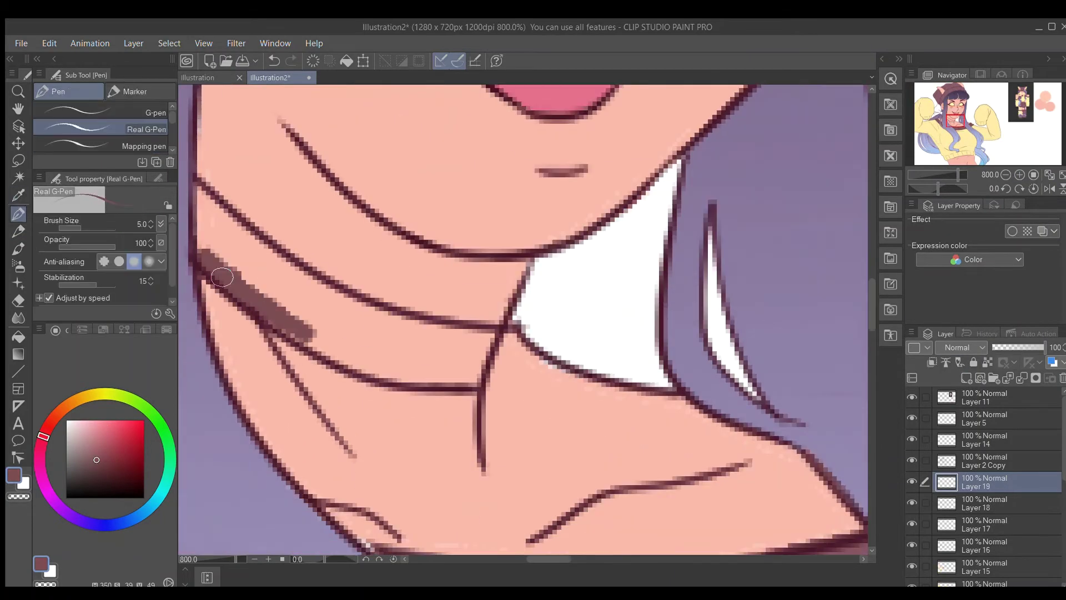
mouse_move(262, 310)
left_mouse_down()
mouse_move(431, 328)
mouse_move(429, 357)
left_mouse_up()
left_click_drag(429, 357, 444, 361)
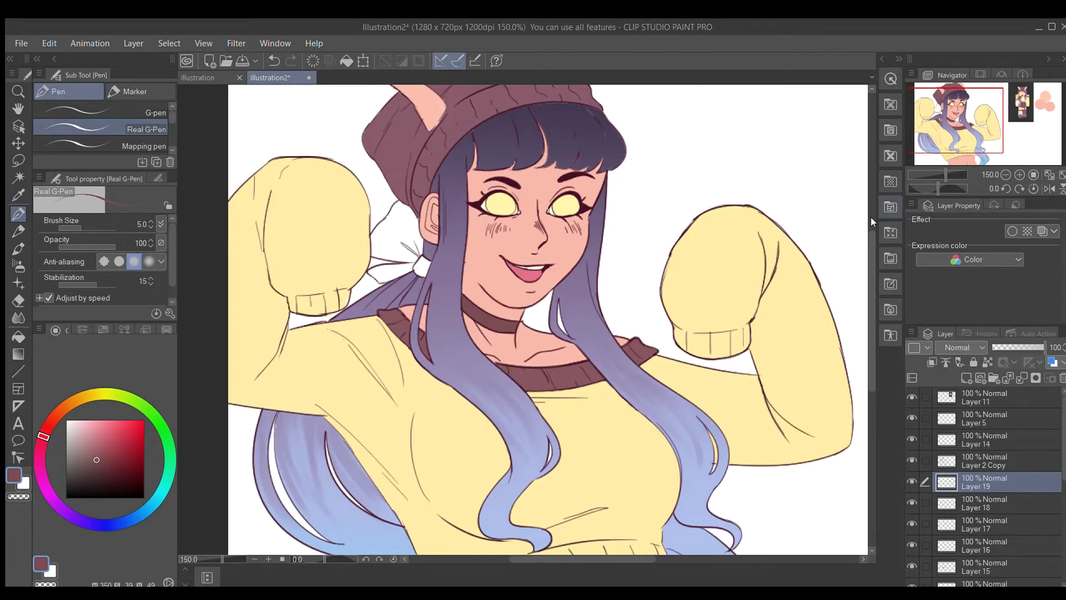
key("alt")
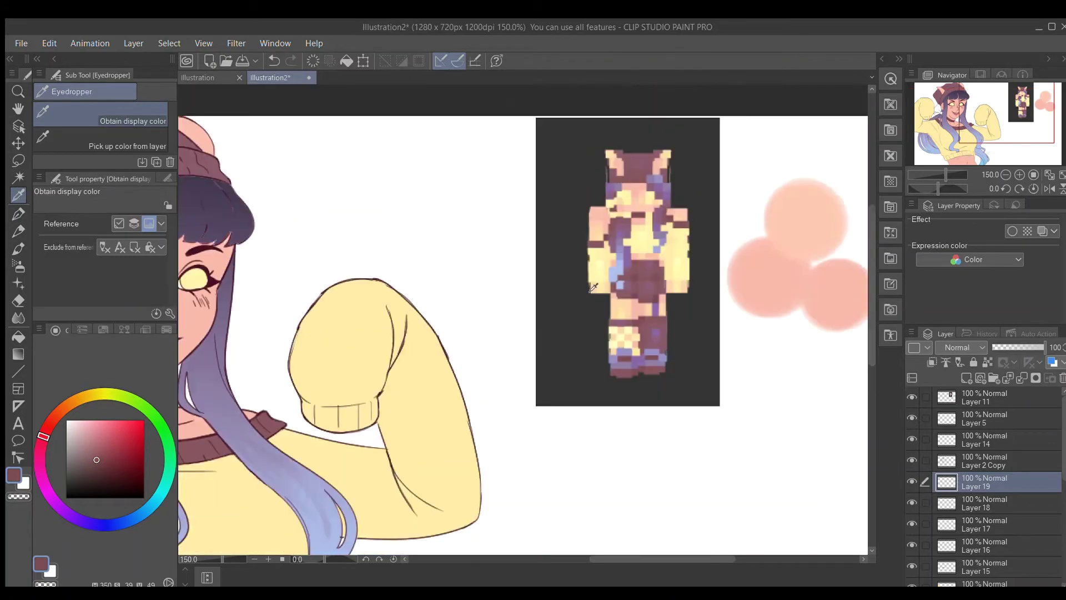
- Fill the hair bow with peach sampled from the reference on a new layer above Layer 19, using the Real G-Pen at size 5
left_click_drag(487, 309, 509, 322)
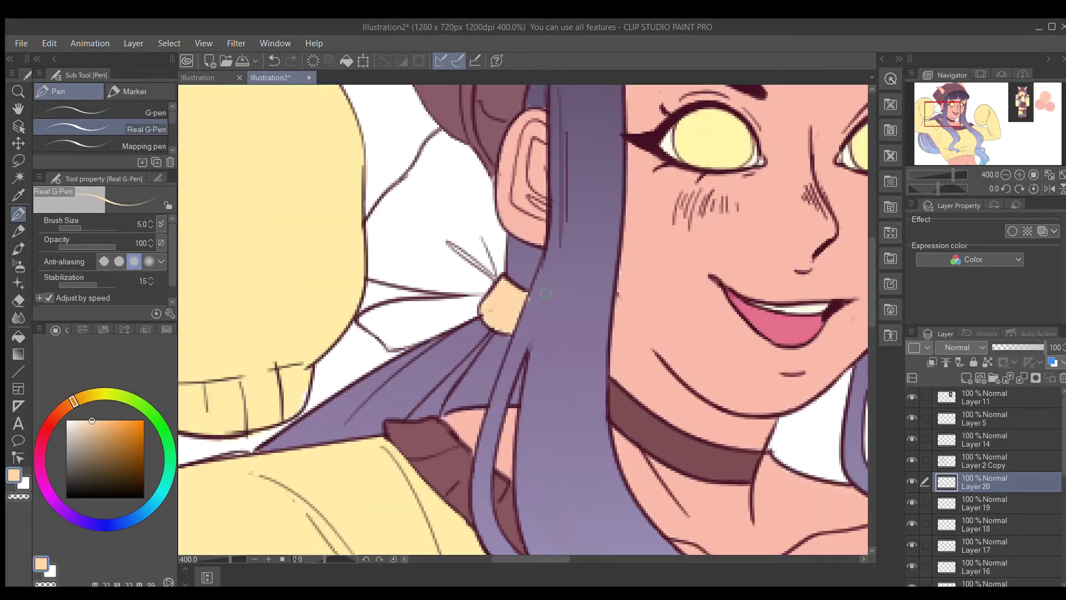
mouse_move(370, 220)
left_mouse_down()
mouse_move(371, 264)
mouse_move(489, 280)
mouse_move(502, 189)
left_mouse_up()
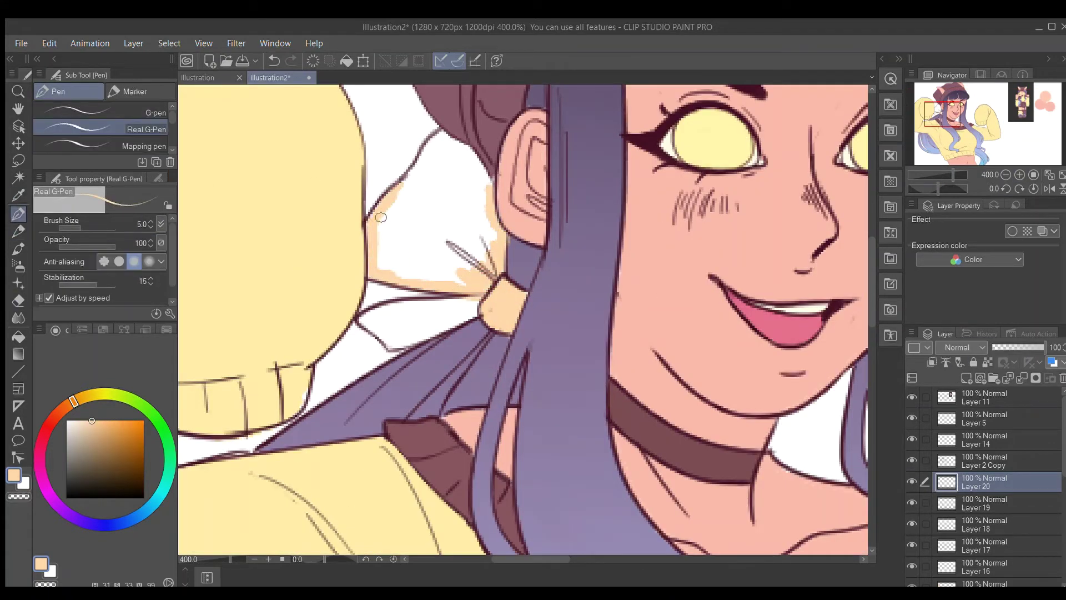
left_click_drag(418, 164, 489, 183)
mouse_move(363, 322)
left_mouse_down()
mouse_move(484, 310)
mouse_move(385, 333)
mouse_move(403, 322)
left_mouse_up()
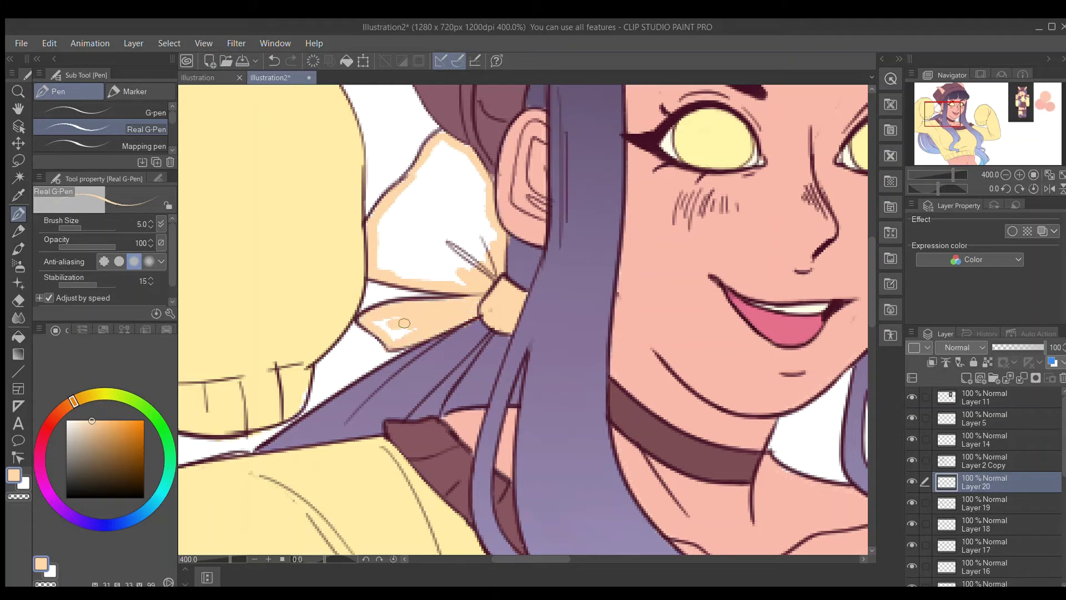
mouse_move(381, 261)
left_mouse_down()
mouse_move(440, 286)
mouse_move(388, 209)
mouse_move(449, 243)
mouse_move(448, 177)
mouse_move(477, 167)
left_mouse_up()
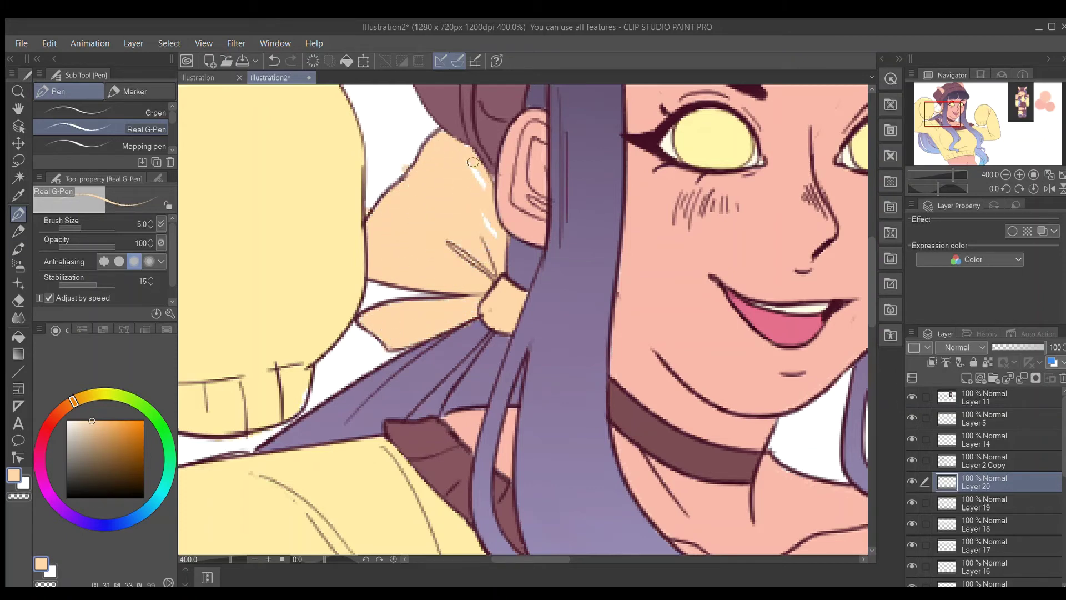
key("e")
- Fill the ribbed cuffs of both sweater sleeves with the same peach using the Real G-Pen
scroll(666, 187, "down", 6)
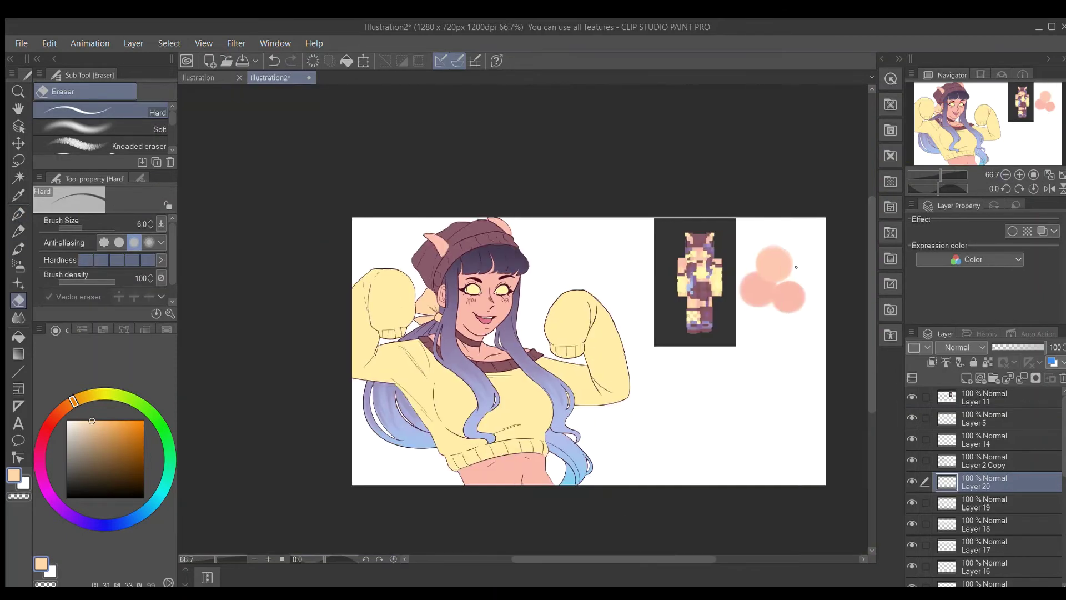
scroll(572, 365, "up", 2)
key("p")
scroll(761, 444, "up", 2)
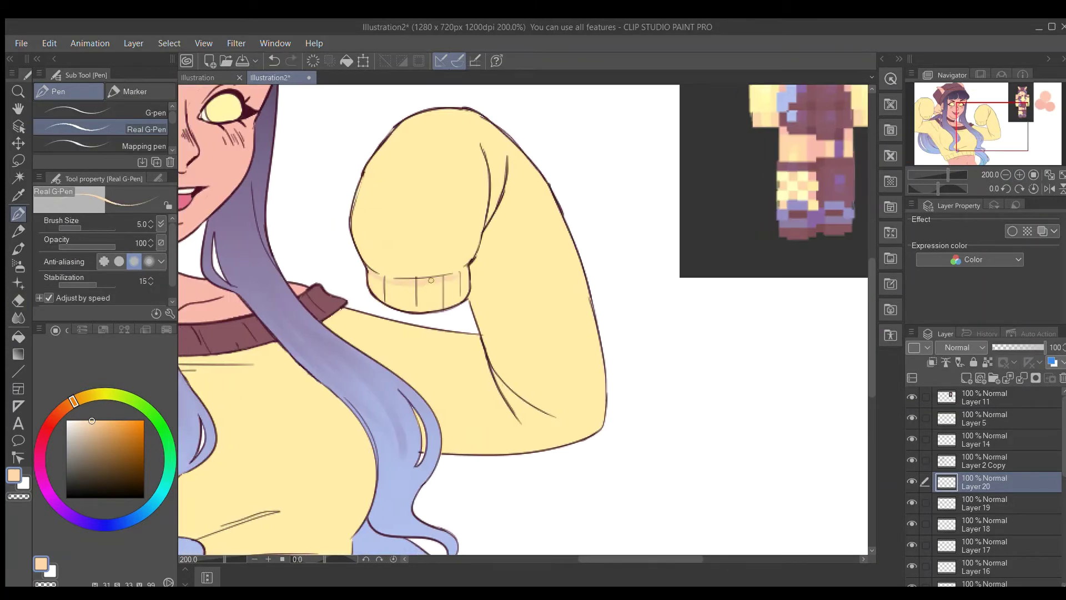
scroll(382, 243, "left", 10)
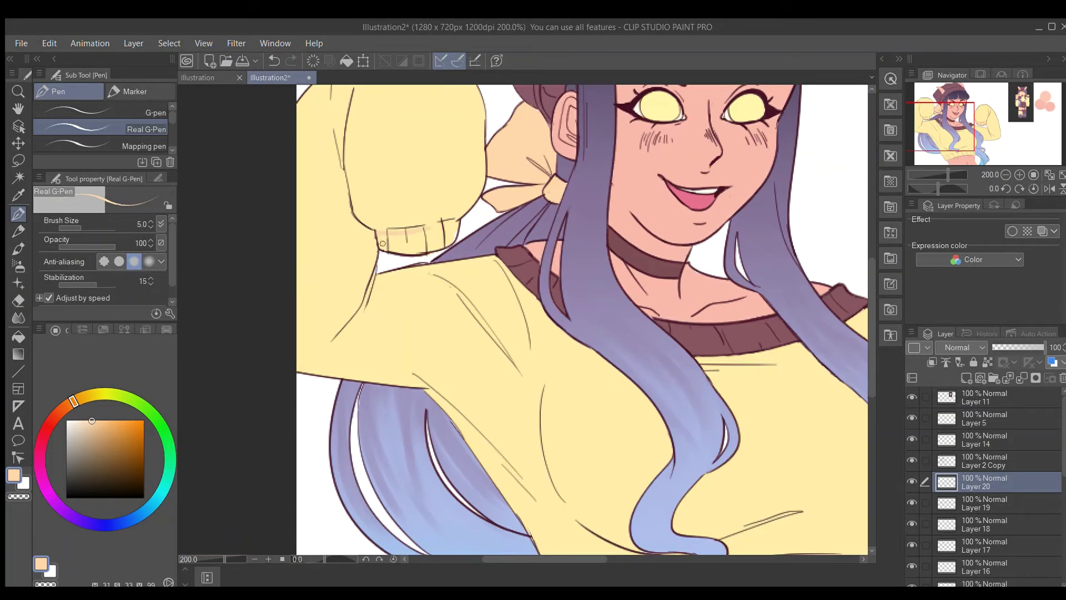
- Fill the sweater's ribbed waistband with peach using the Real G-Pen at size 15
scroll(423, 233, "down", 10)
left_click(158, 178)
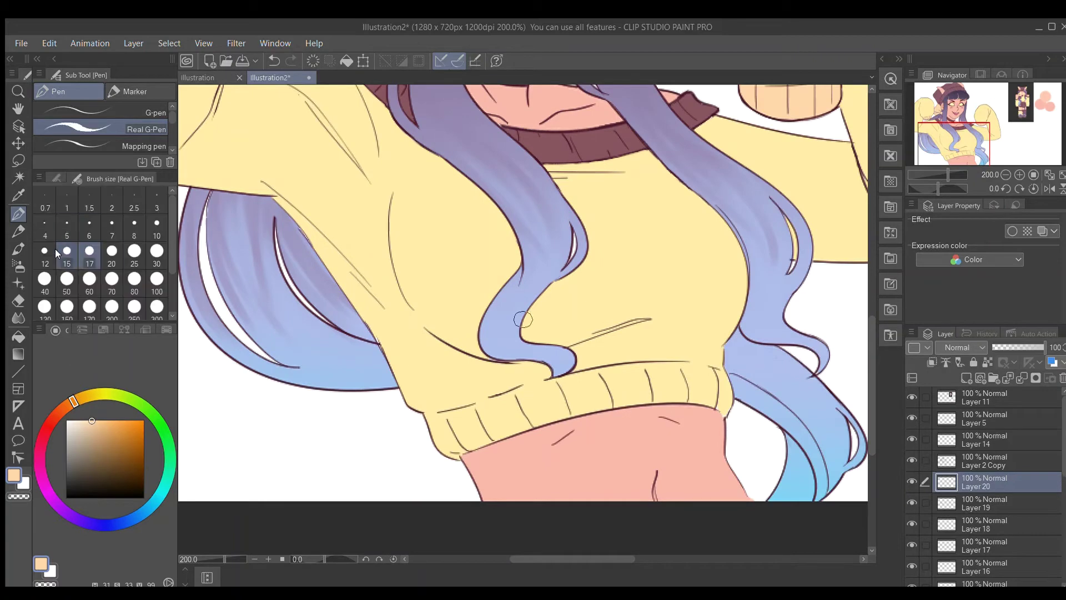
left_click(67, 256)
mouse_move(438, 412)
left_mouse_down()
mouse_move(575, 379)
mouse_move(716, 368)
mouse_move(499, 414)
mouse_move(450, 444)
left_mouse_up()
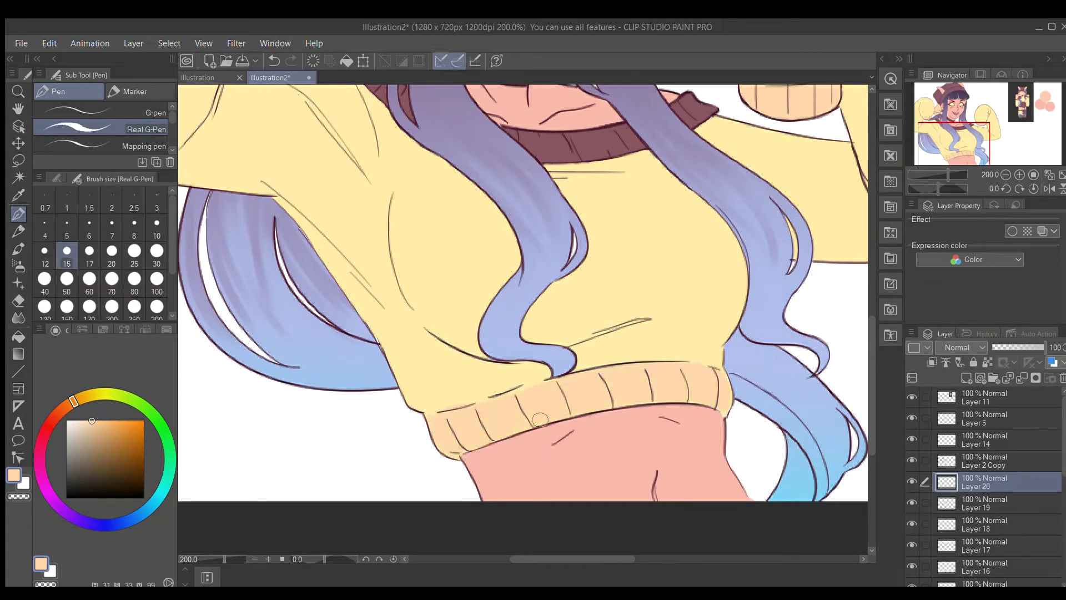
left_click_drag(556, 382, 542, 395)
key("e")
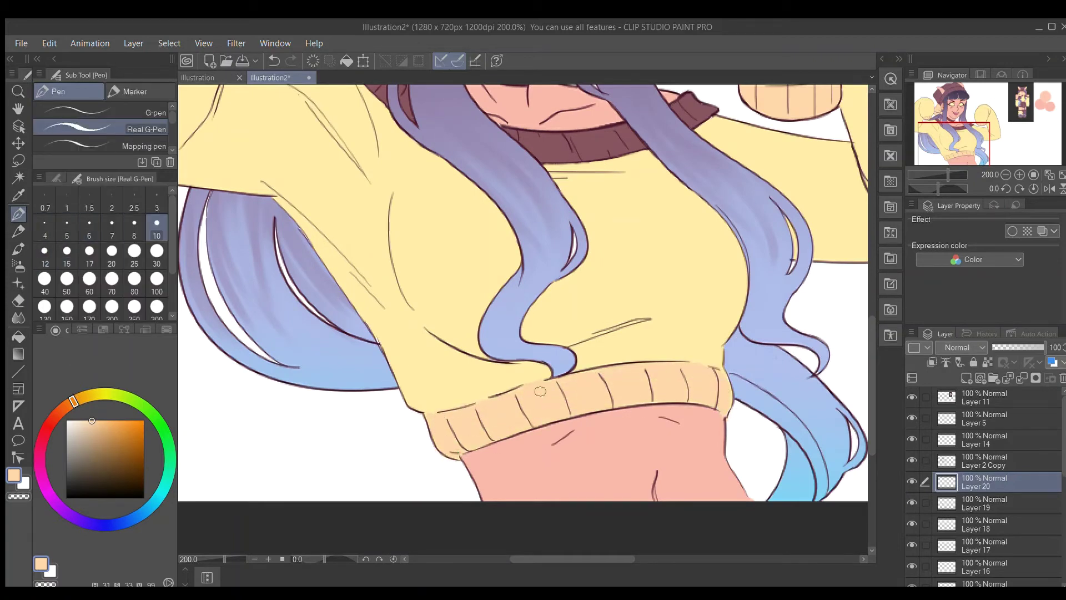
key("ctrl+alt+0")
left_click(112, 279)
- Add a new layer in Multiply mode above Layer 20 and sample dark purple from the fringe
key("ctrl+shift+n")
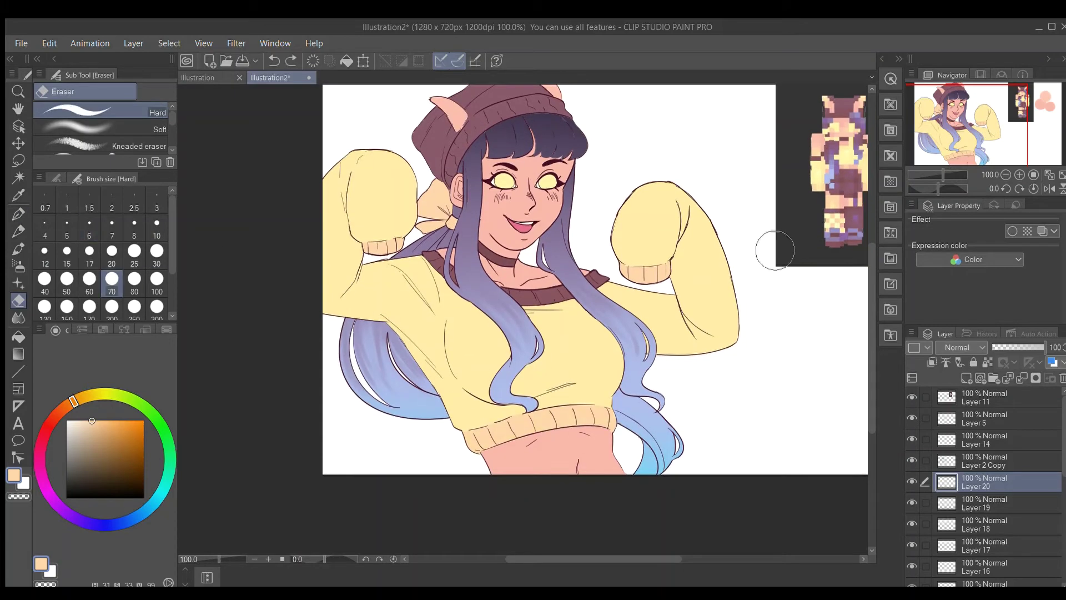
key("ctrl+minus")
key("i")
key("ctrl+alt+0")
left_click(446, 197)
key("p")
left_click_drag(278, 316, 639, 393)
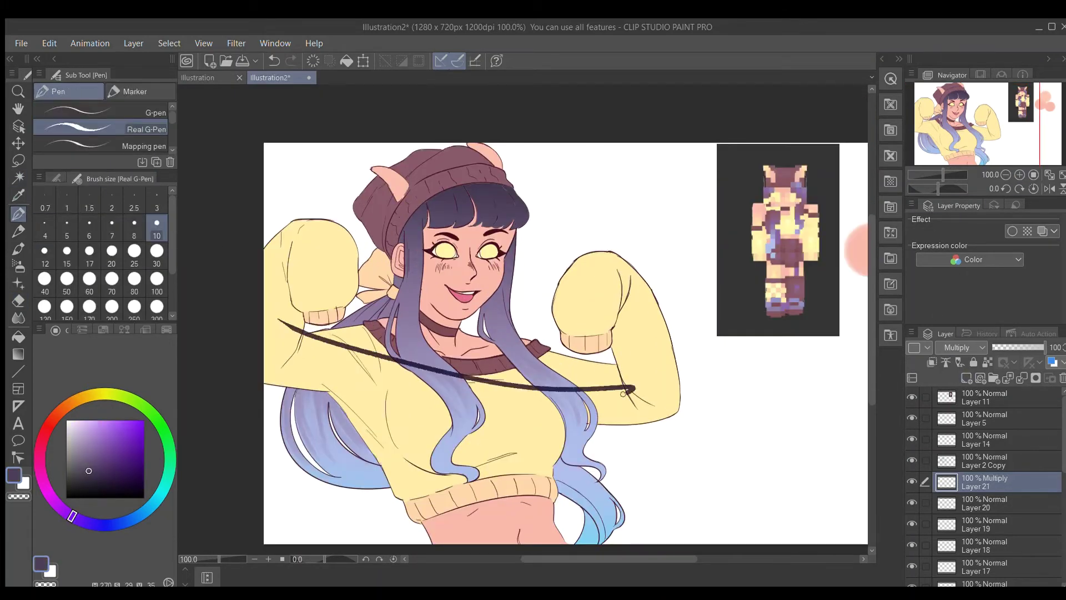
left_click_drag(389, 300, 555, 400)
key("ctrl+z")
key("ctrl+z")
- Outline and fill crimson shading over the sweater's lower chest with the Mechanical pencil at size 3, then trim it with Layer 21 at 25% opacity
left_click(67, 250)
left_click(122, 438)
scroll(279, 408, "up", 2)
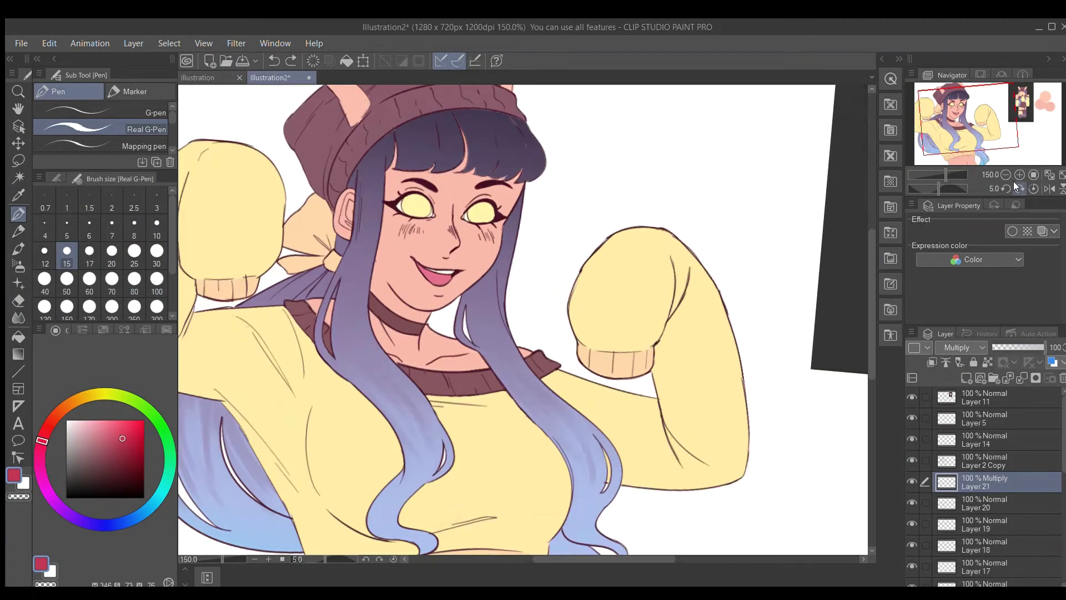
key("p")
left_click_drag(581, 275, 389, 320)
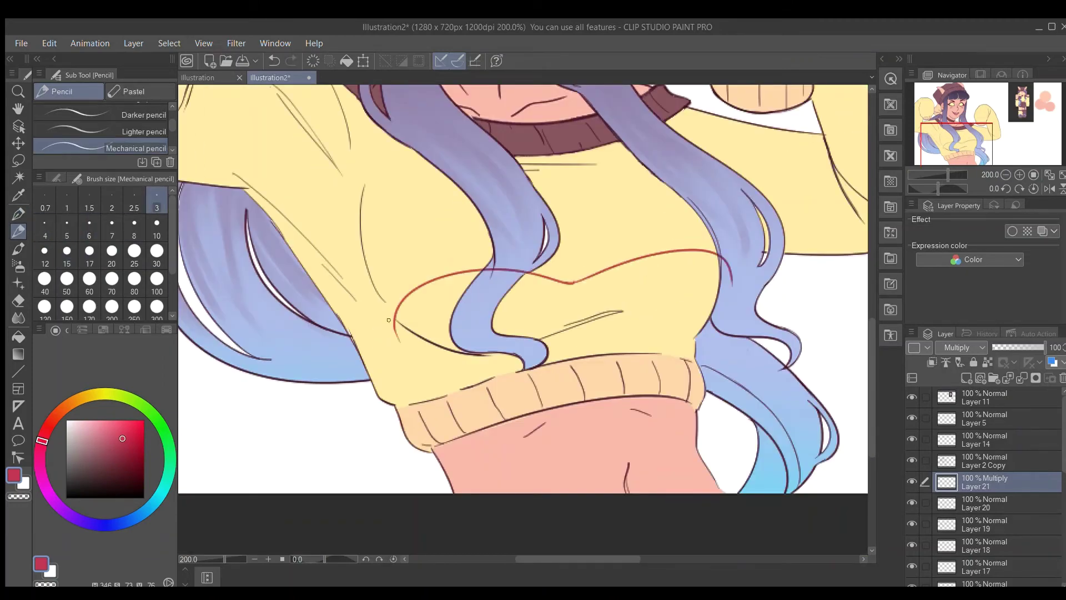
left_click_drag(398, 407, 686, 358)
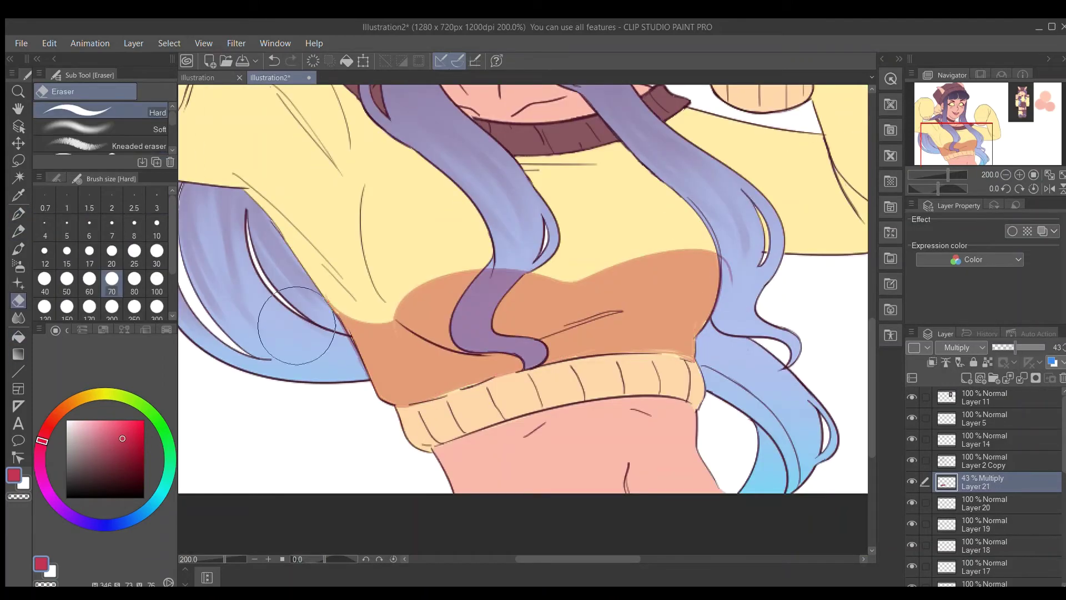
left_click(111, 251)
scroll(404, 334, "down", 1)
- Shade the underside of the character's left sleeve near the elbow with the Real G-Pen at size 4
key("p")
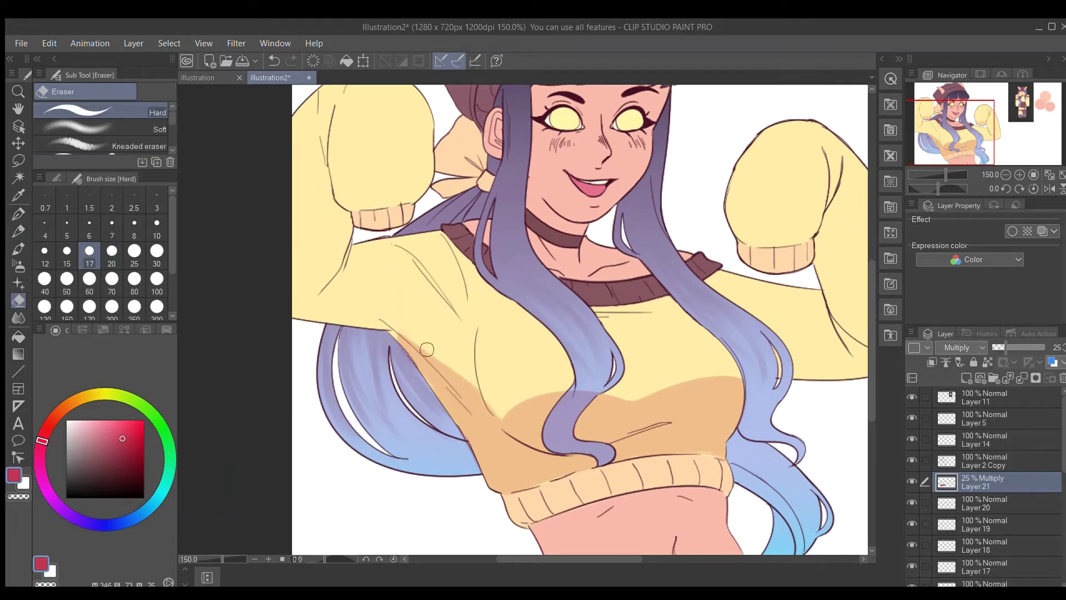
left_click(54, 227)
left_click_drag(394, 335, 212, 349)
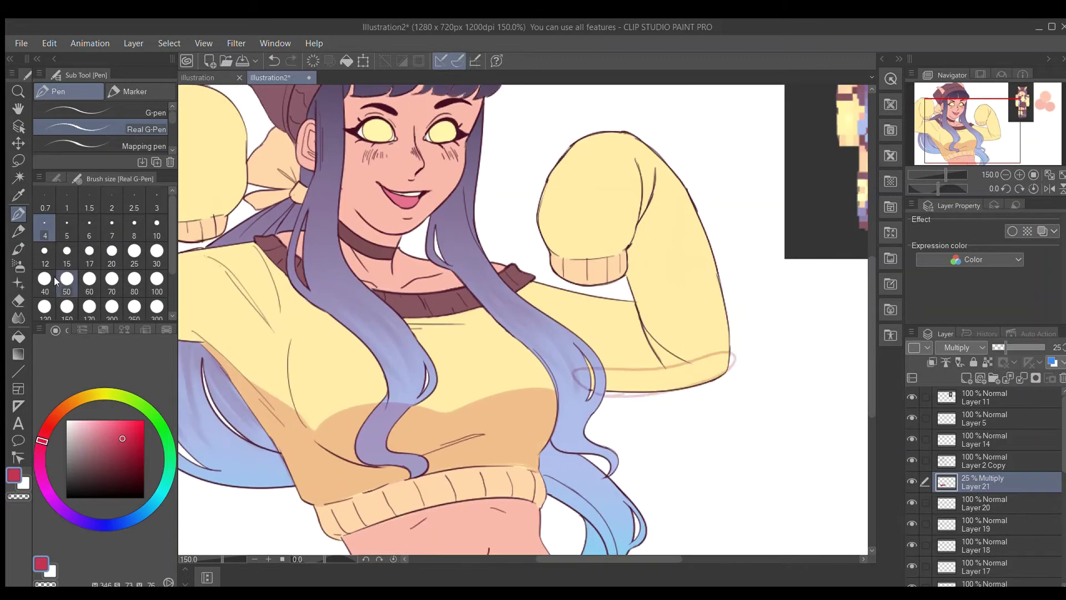
key("e")
- Fill shadows on the left sleeve's end, cuff and inner forearm, and clean the spill with the Hard eraser at size 7
key("p")
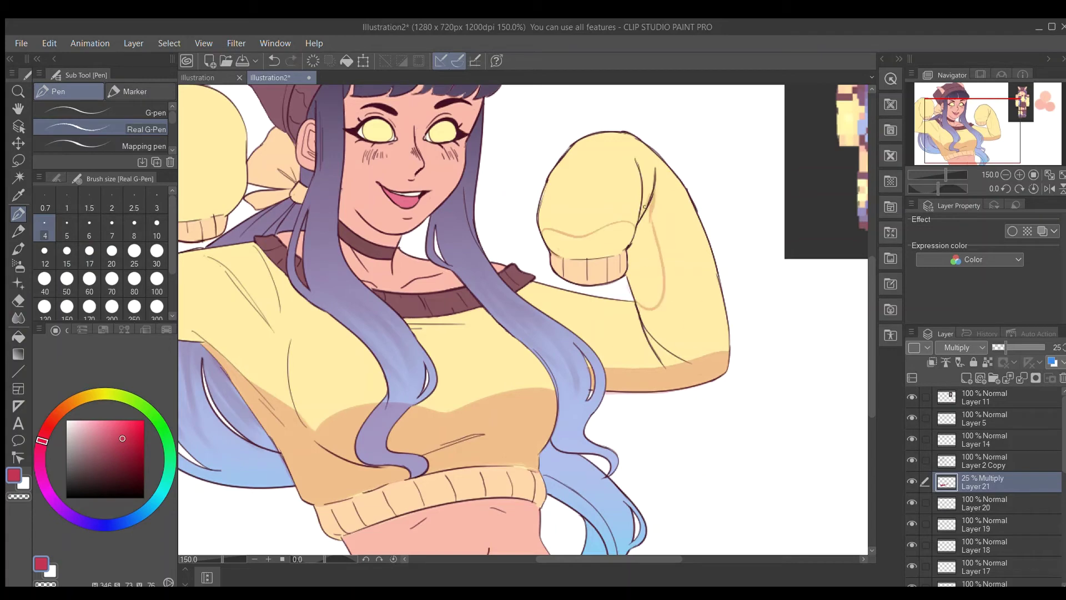
left_click(21, 334)
left_click(650, 261)
key("e")
left_click_drag(552, 275, 604, 295)
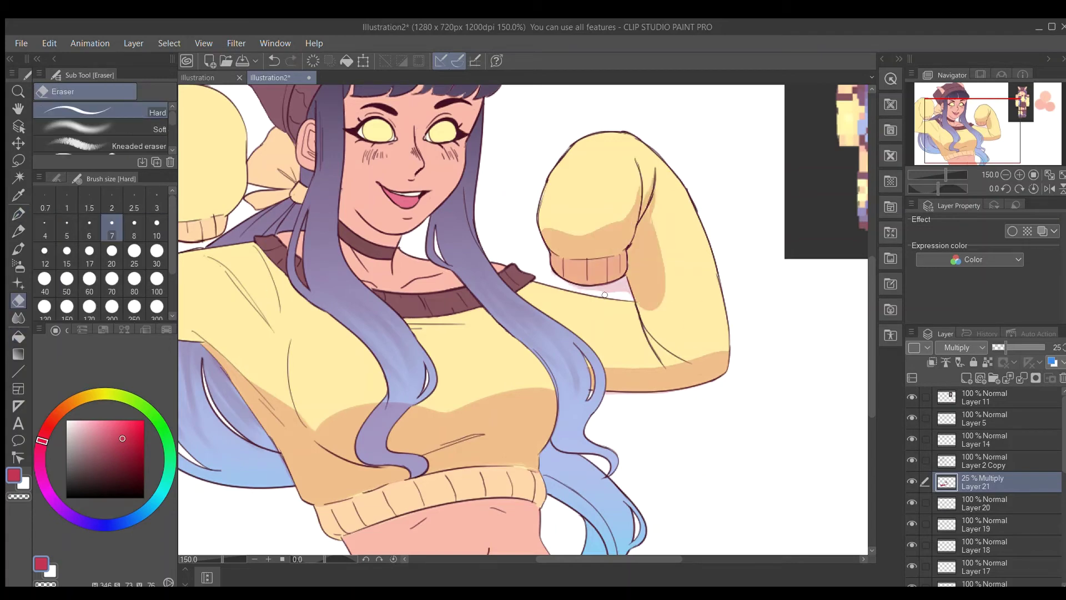
- Shade the left elbow fold, the creases below the collar, and the right sleeve's end and cuff with the Real G-Pen at size 4
left_click(18, 213)
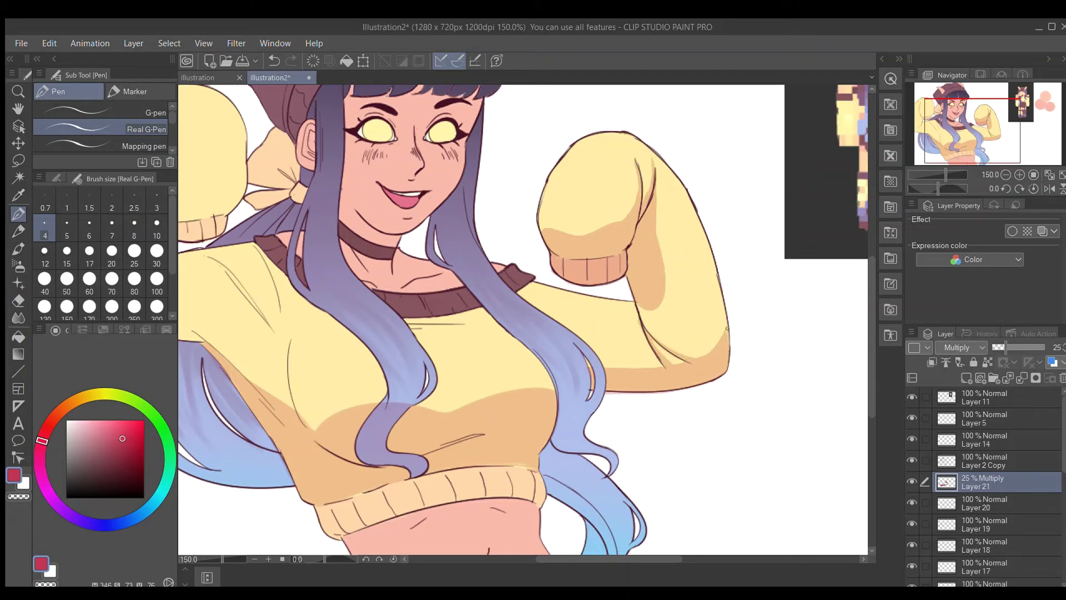
left_click_drag(420, 321, 603, 320)
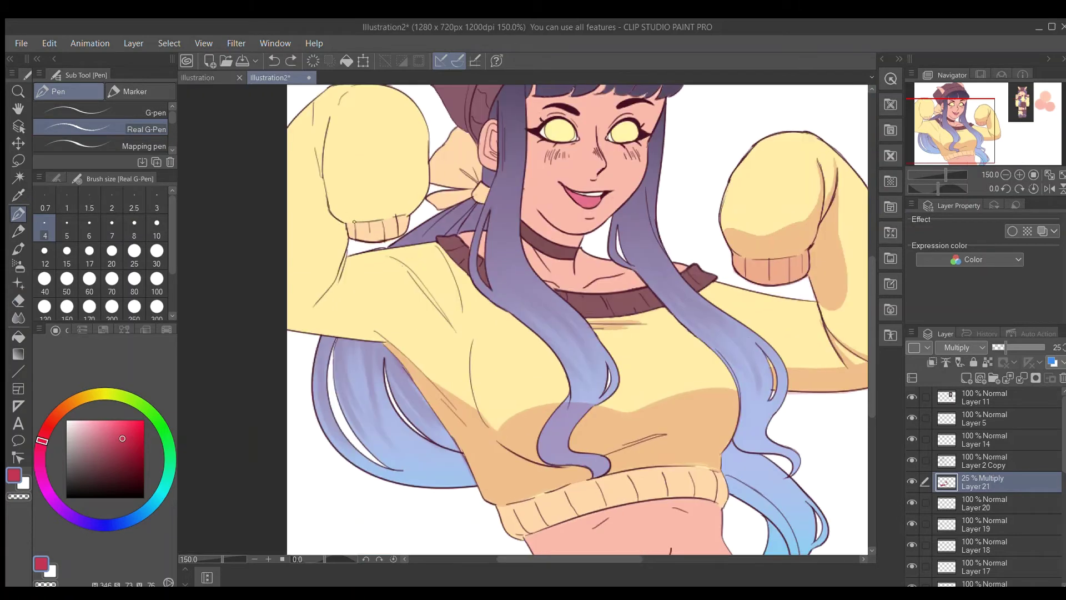
key("e")
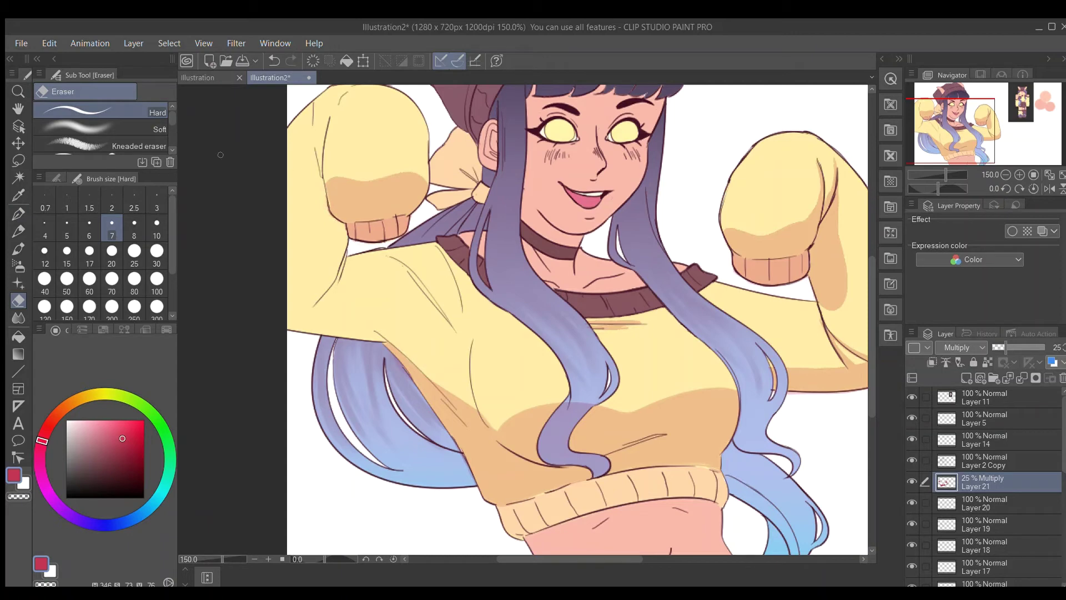
key("ctrl+z")
- Shade the character's right forearm and upper-arm underside at size 4, and extend the chest shadow with the Real G-Pen at size 17
left_click(18, 213)
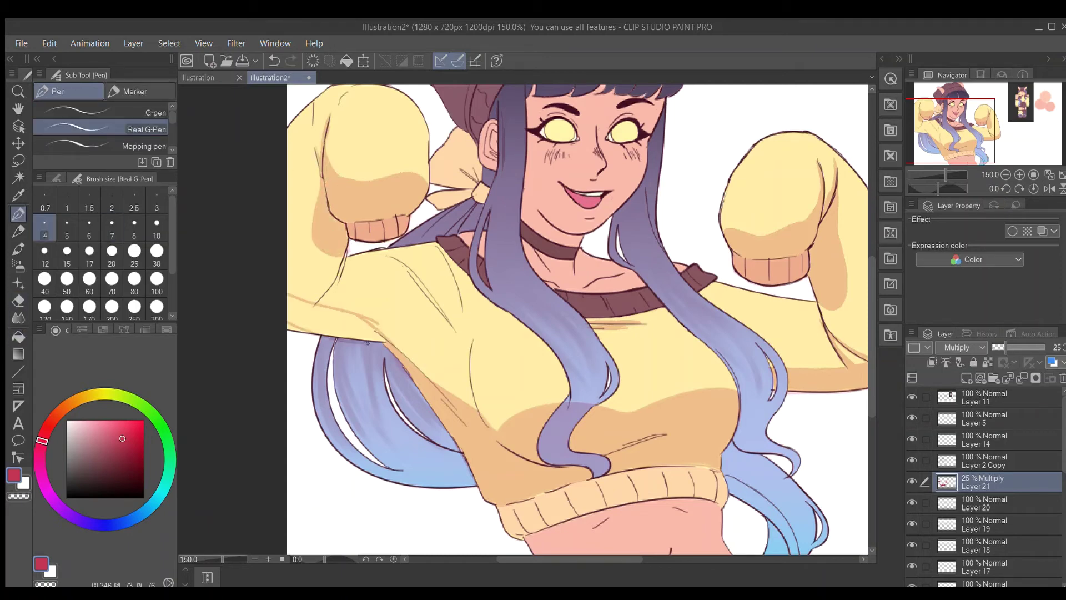
key("j")
key("p")
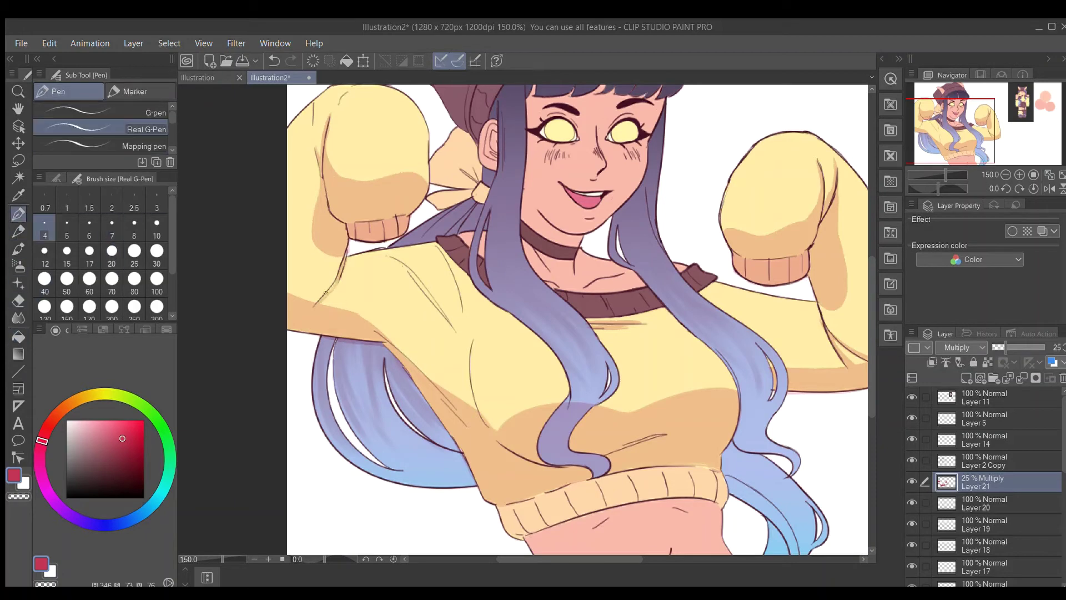
scroll(996, 143, "down", 1)
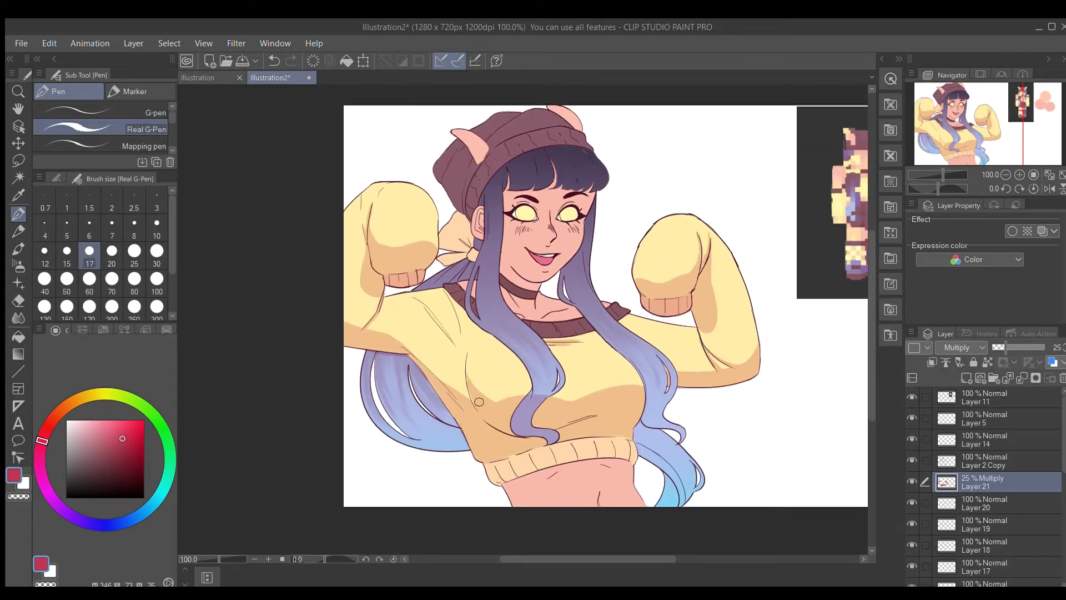
key("e")
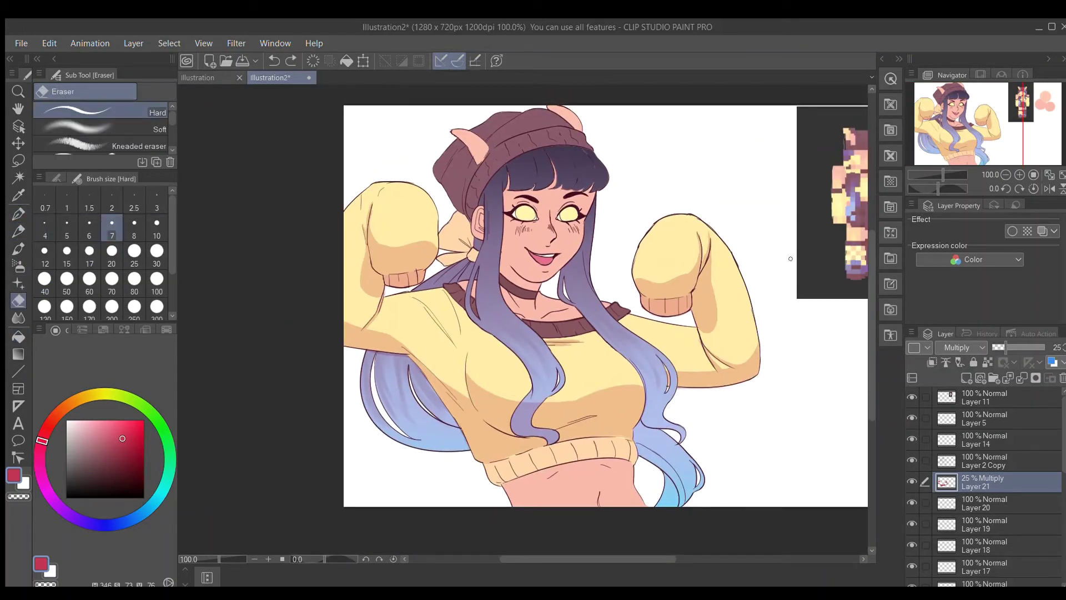
- Paint fold shadows on the sweater near the right shoulder with the Real G-Pen at size 5
key("p")
scroll(556, 222, "up", 1)
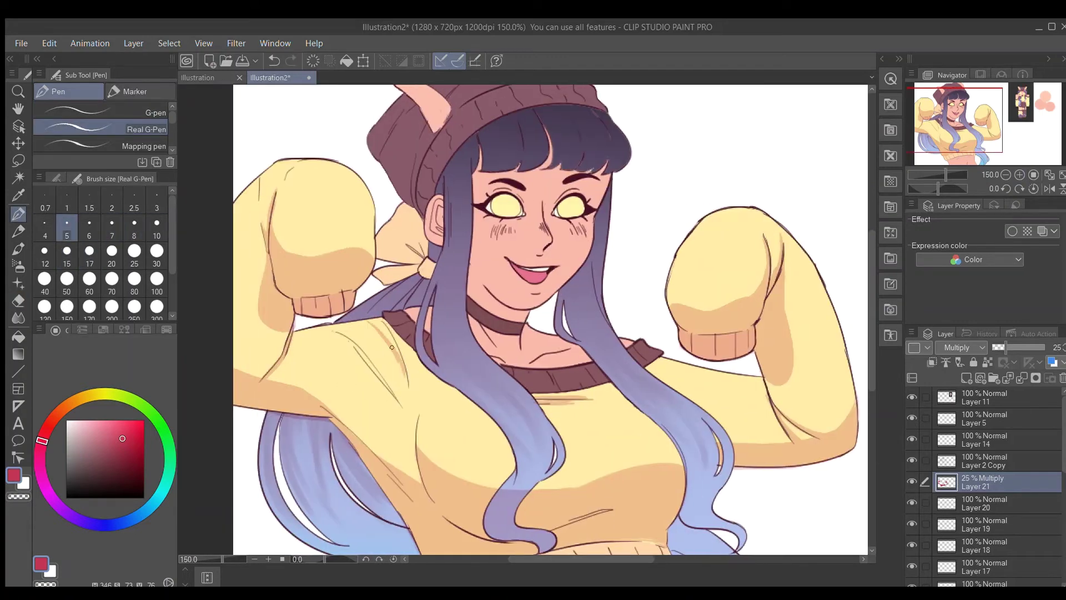
left_click_drag(358, 345, 406, 411)
key("e")
- Shade the folds of the hair bow with the Real G-Pen at size 5, cleaning the edges with the Hard eraser at size 7
key("p")
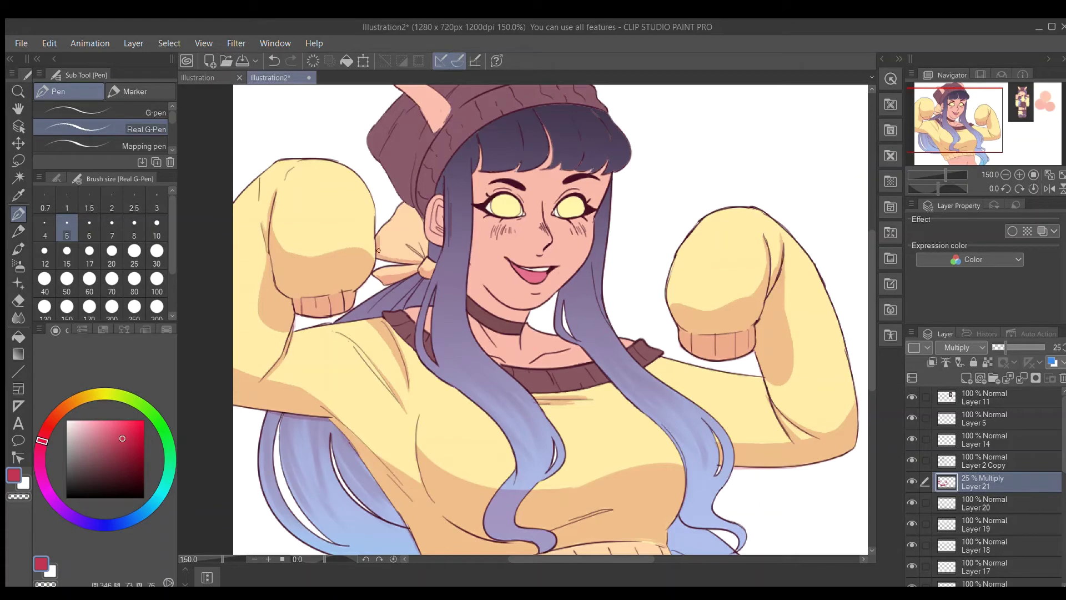
left_click_drag(378, 251, 411, 247)
key("e")
key("p")
key("e")
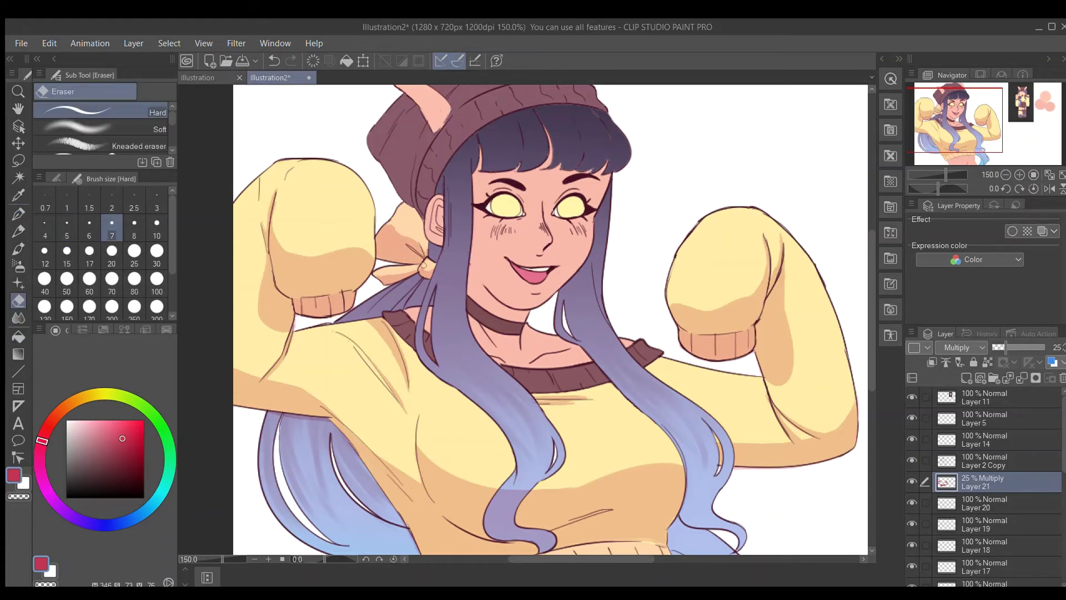
key("p")
scroll(258, 270, "down", 1)
key("e")
key("p")
- Paint a soft crimson shadow on the raised left sleeve on a new Multiply layer above Layer 21, set to 39% opacity
key("ctrl+shift+n")
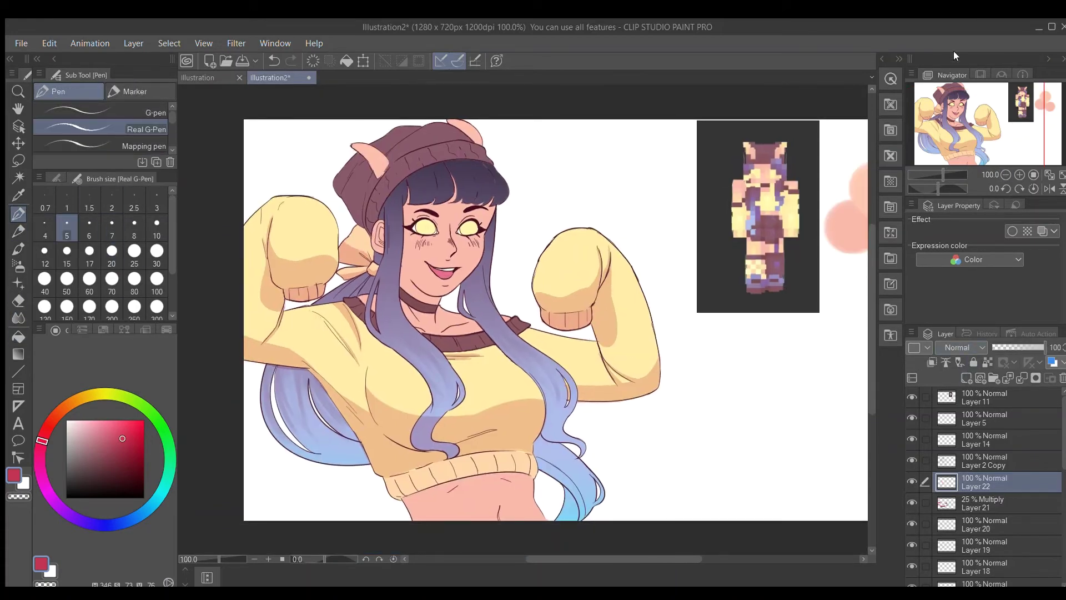
scroll(581, 308, "up", 2)
left_click(111, 279)
left_click_drag(555, 234, 610, 289)
left_click_drag(1044, 347, 1006, 347)
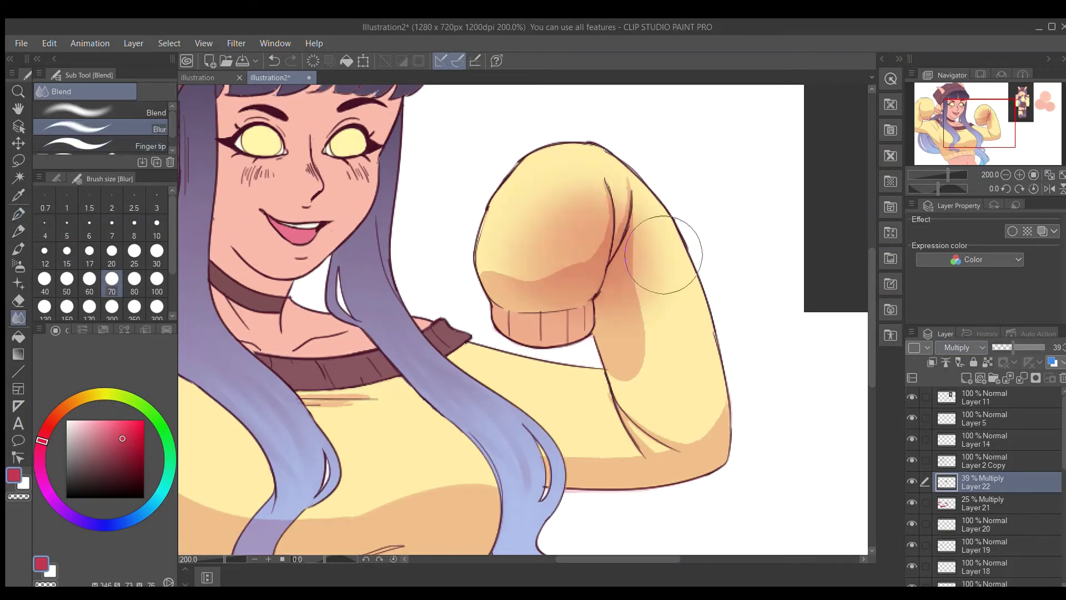
- Add crimson shadows to the left elbow, chest and right sleeve, blending with Blur at size 70 and setting Layer 22 to 28% opacity
left_click_drag(599, 444, 687, 421)
key("j")
scroll(687, 389, "down", 2)
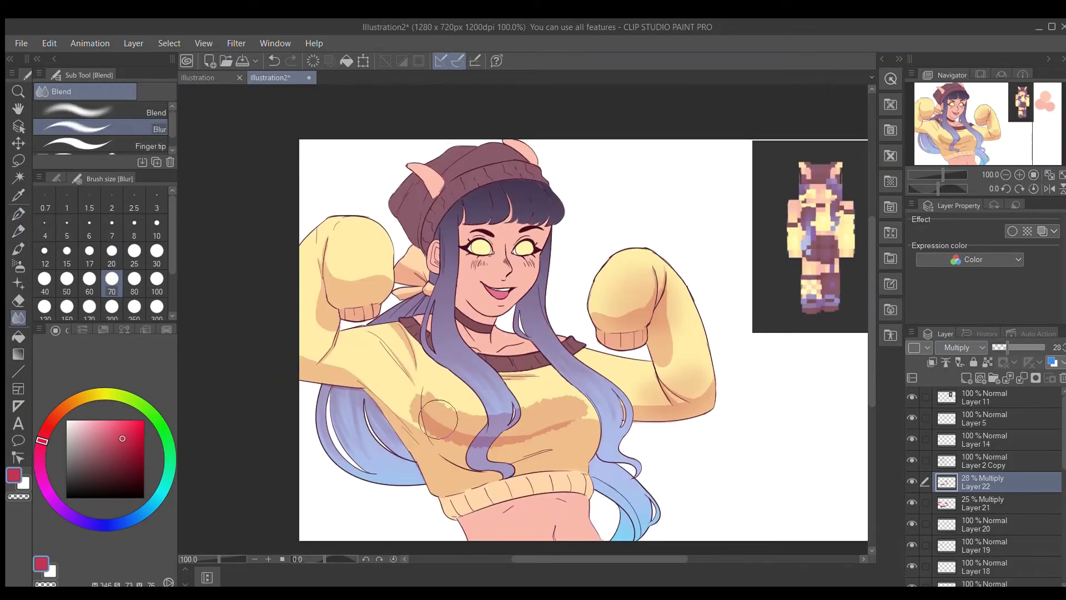
mouse_move(358, 274)
left_mouse_down()
mouse_move(319, 285)
mouse_move(327, 358)
left_mouse_up()
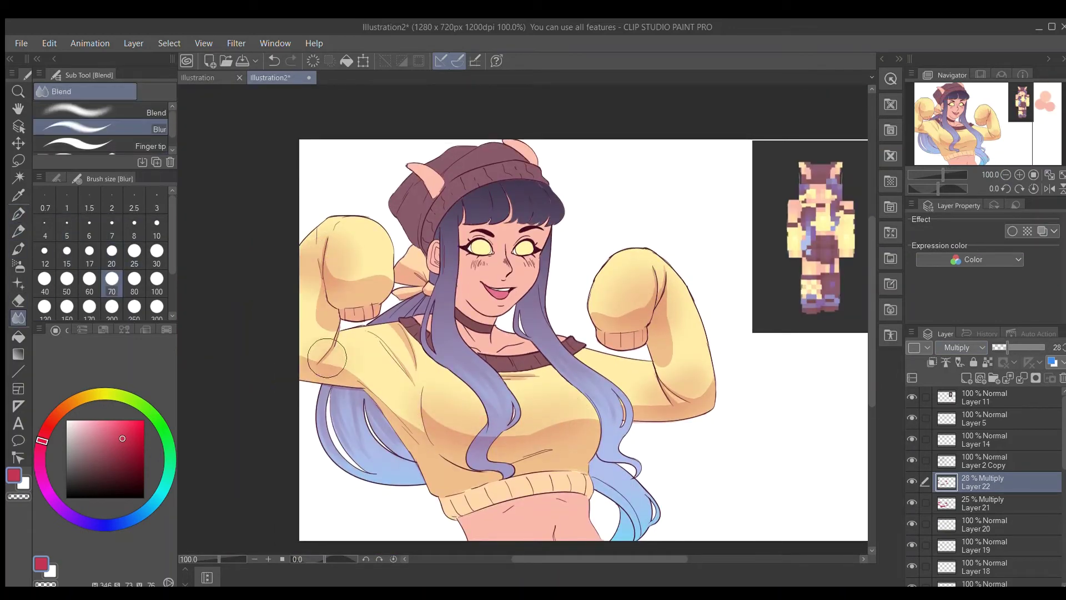
- Switch Layer 22 to Overlay at 57% opacity and add a new layer above it
scroll(967, 347, "down", 12)
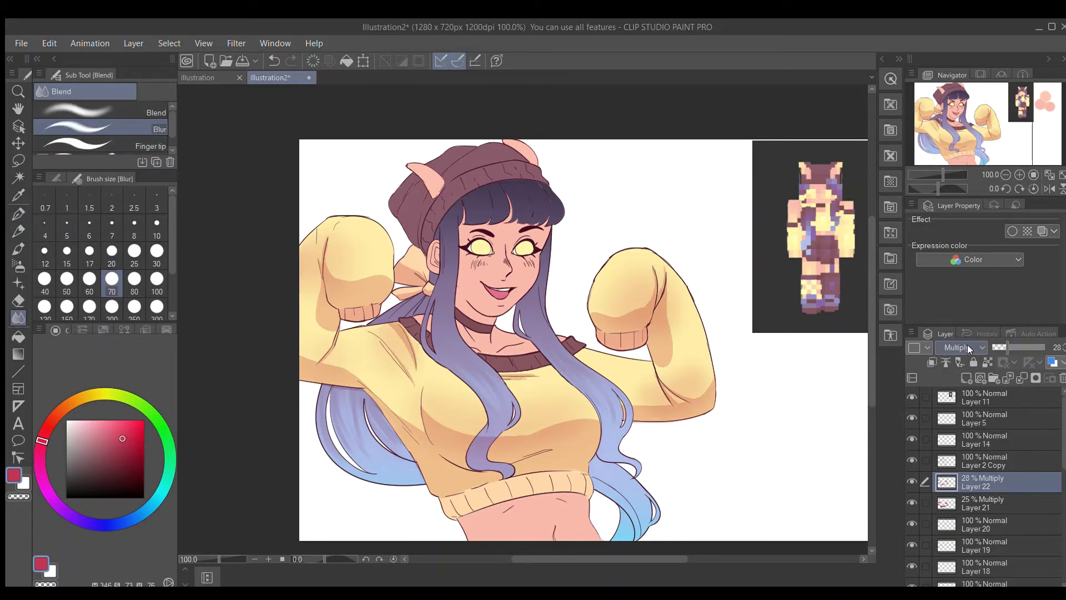
left_click_drag(1007, 347, 1052, 345)
key("ctrl+shift+n")
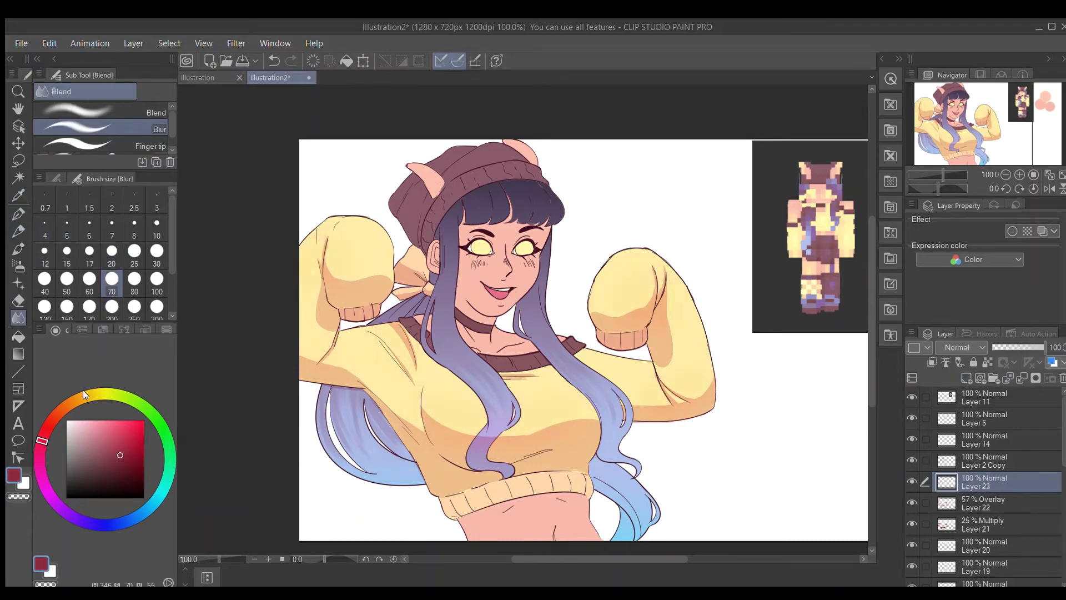
- Paint a crimson shadow on the neck beneath the jaw on Layer 23, clean its edge, and set the layer to Multiply at 33% opacity
key("p")
scroll(526, 315, "up", 5)
mouse_move(289, 240)
left_mouse_down()
mouse_move(364, 304)
mouse_move(417, 325)
mouse_move(316, 272)
left_mouse_up()
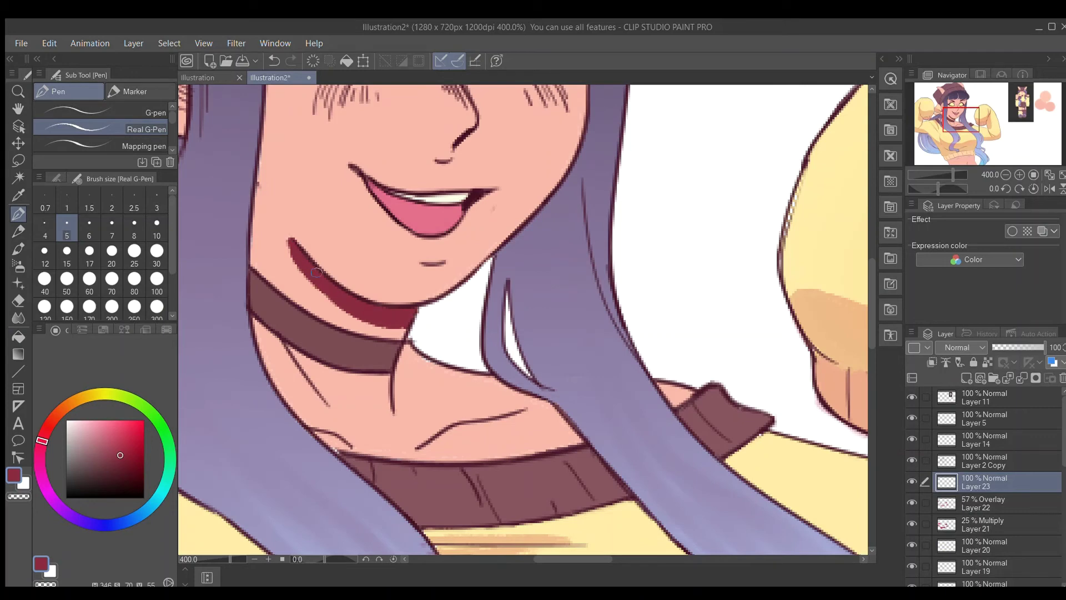
scroll(968, 347, "down", 2)
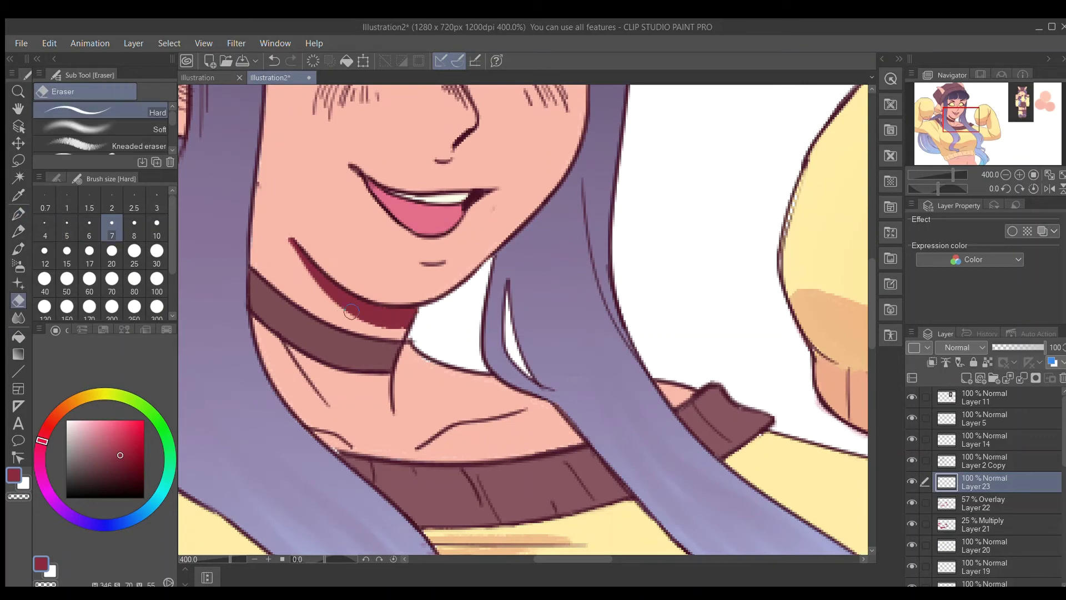
left_click_drag(1043, 347, 1008, 347)
- Shade the face around the nose, below the lower lip and under the fringe with the Real G-Pen at size 5
scroll(534, 398, "down", 3)
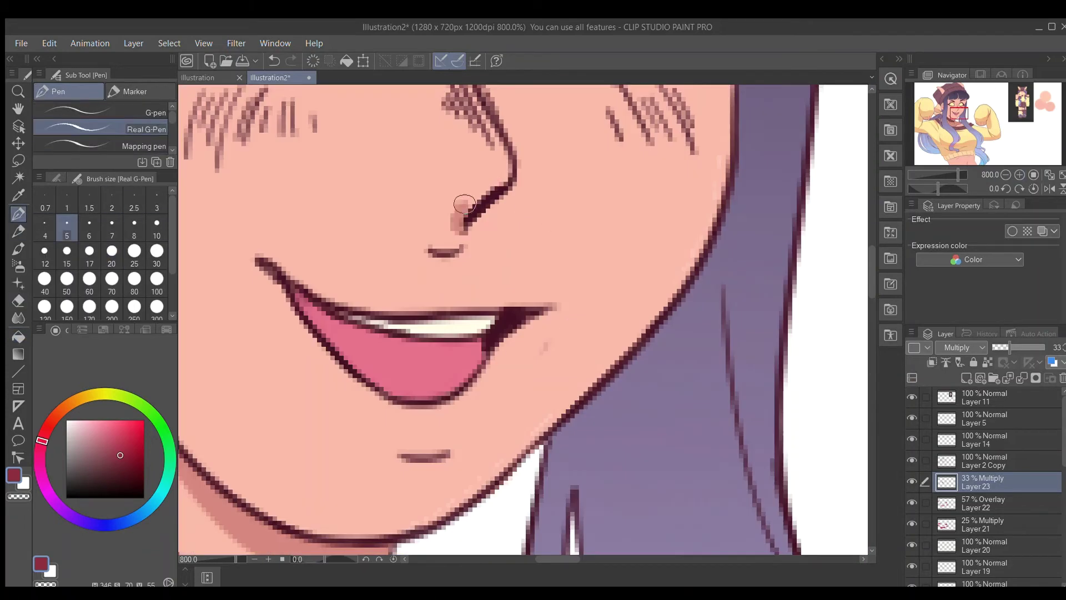
scroll(399, 360, "up", 5)
left_click(1004, 175)
left_click(1005, 175)
key("e")
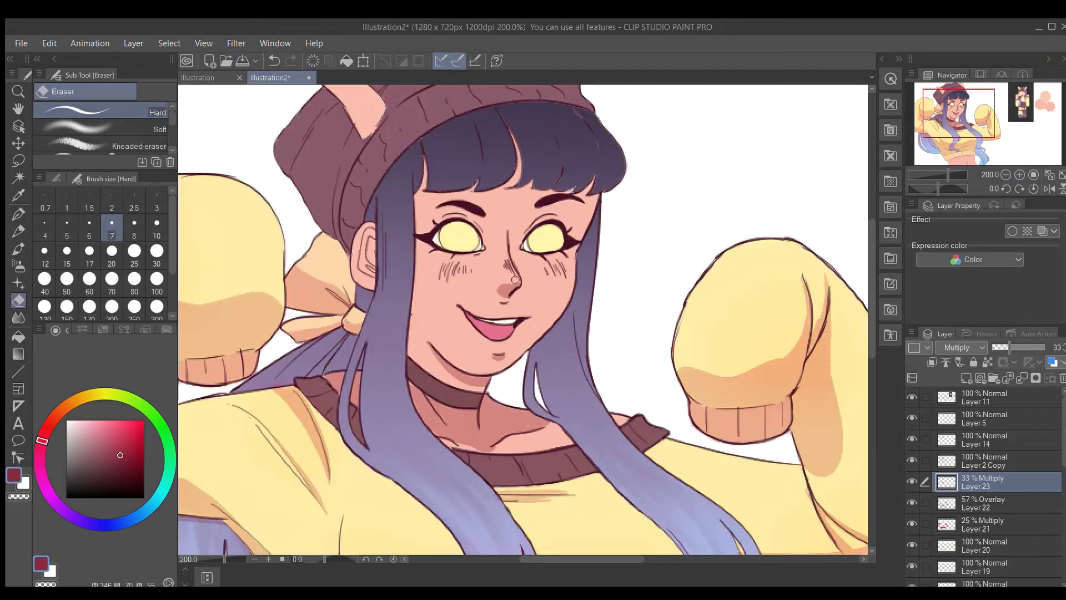
key("p")
key("ctrl+z")
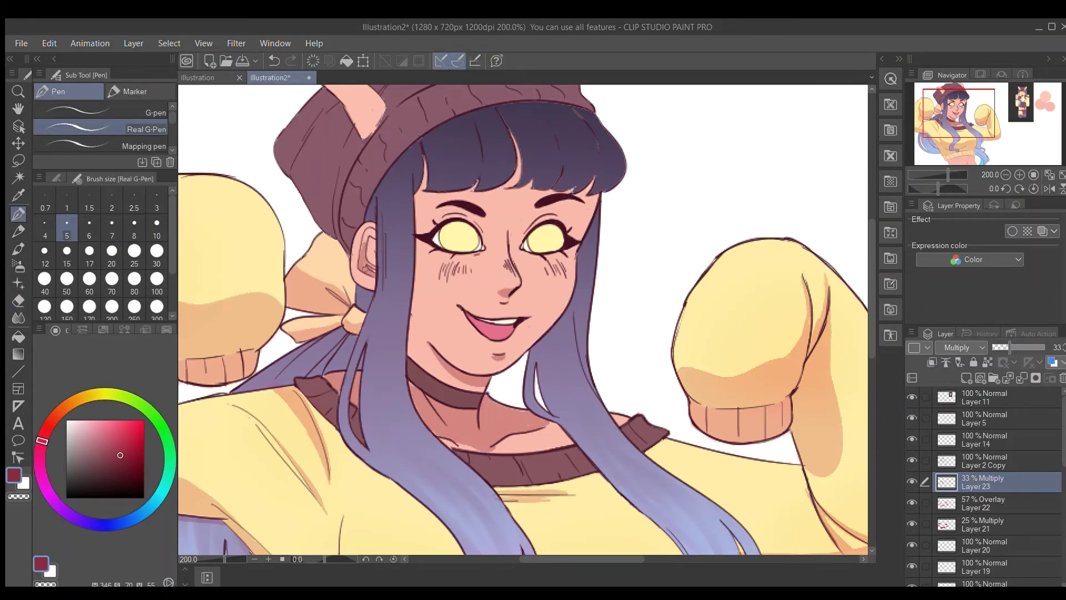
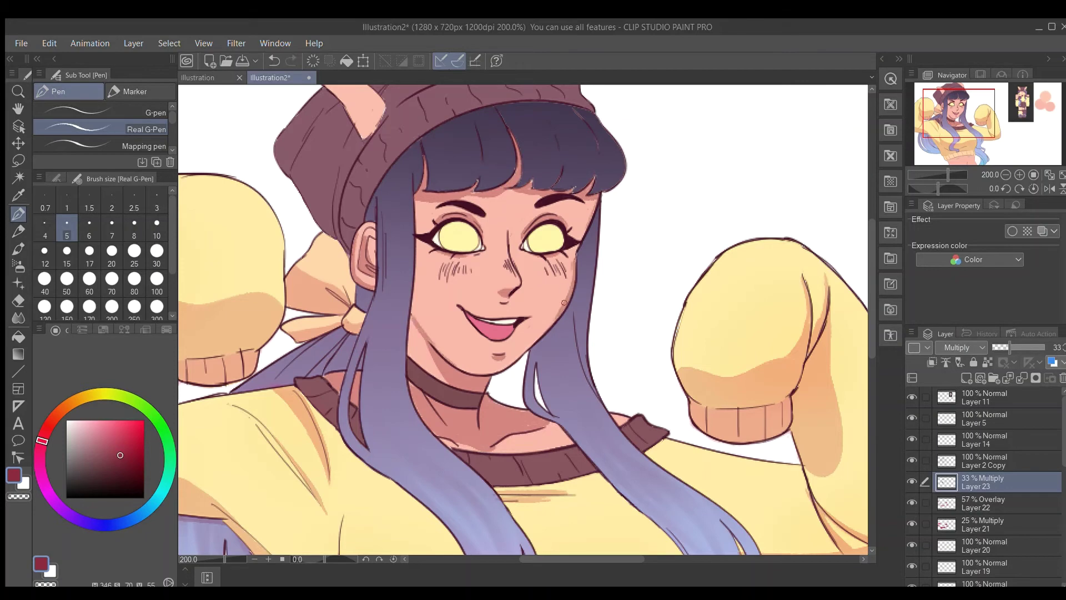
- Shade the bare midriff beneath the sweater hem on Layer 23, leaving a lit area around the navel
scroll(564, 302, "down", 3)
scroll(478, 367, "up", 2)
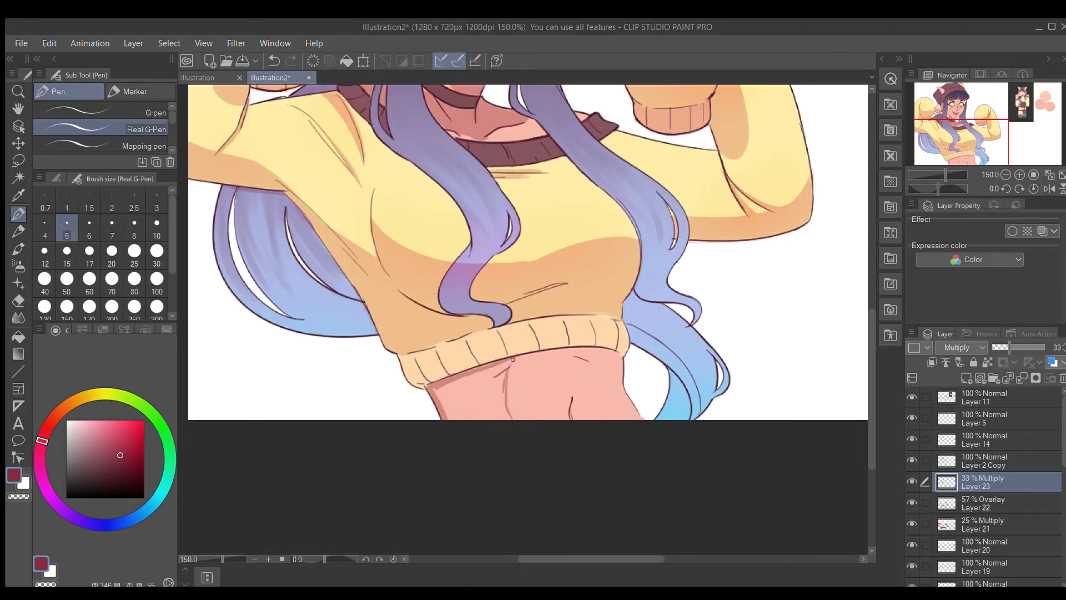
left_click(474, 371)
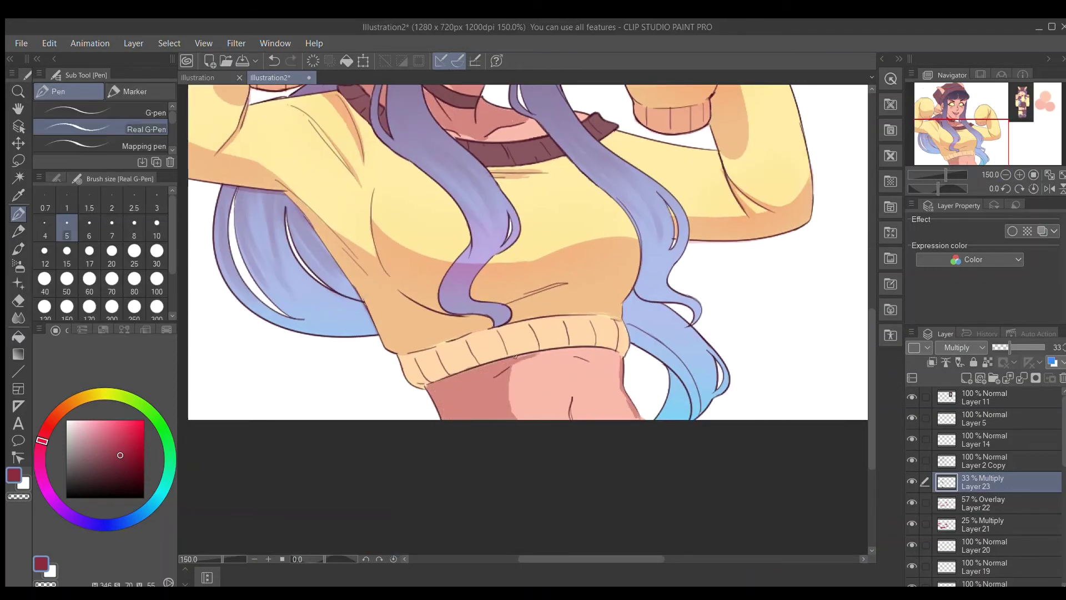
key("e")
scroll(501, 404, "down", 4)
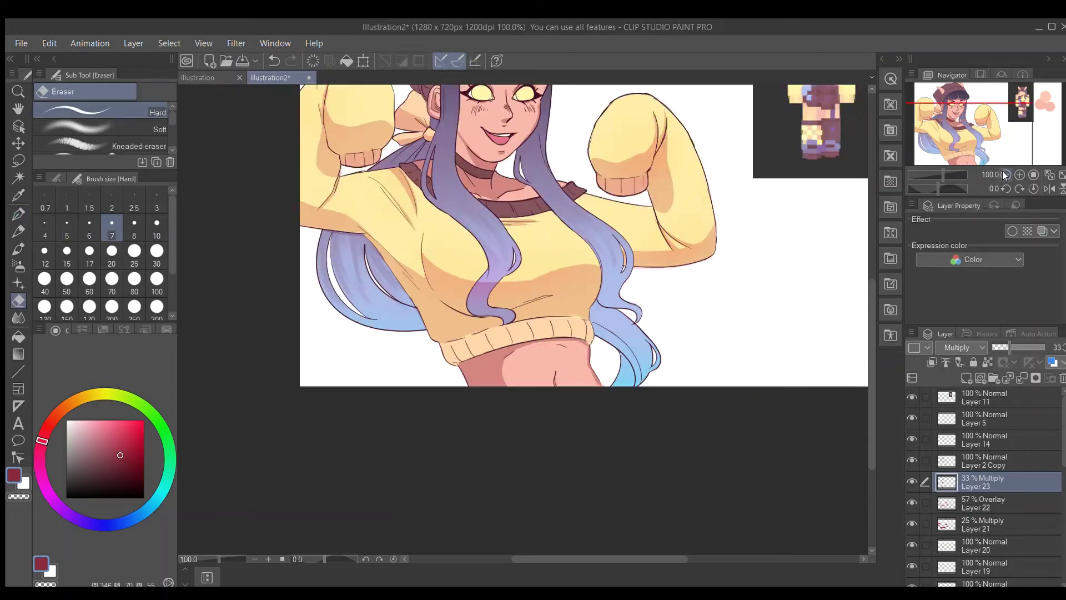
- Add soft crimson shading to the face, neck and midriff on a new Multiply layer at 35% opacity, using pen size 60 and Blur
key("p")
key("ctrl+shift+n")
left_click_drag(489, 389, 514, 397)
left_click_drag(477, 233, 489, 256)
left_click_drag(483, 200, 519, 203)
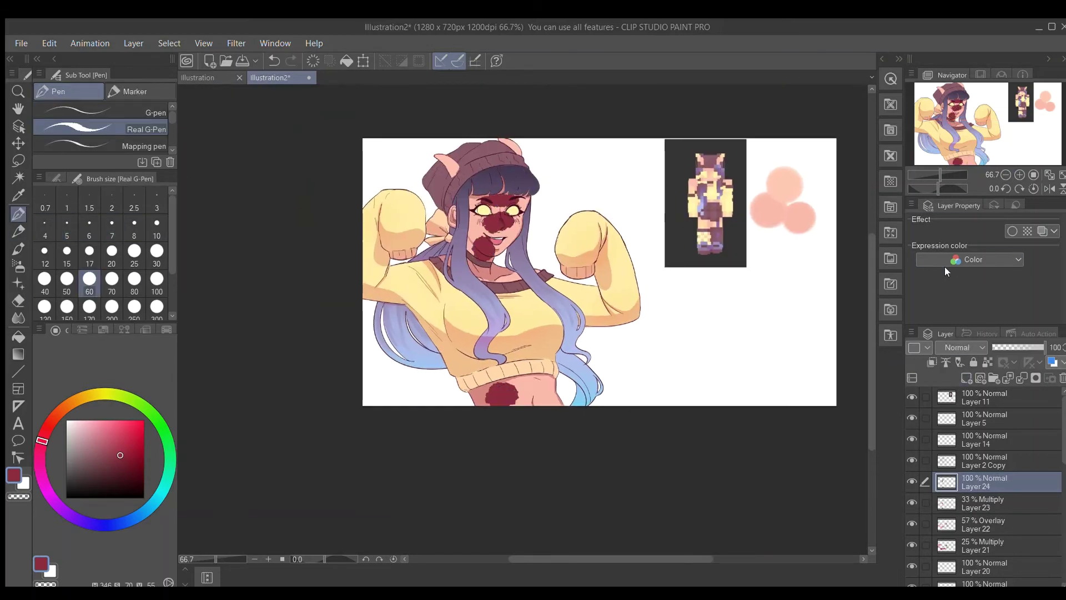
left_click(962, 347)
left_click(962, 380)
left_click_drag(1044, 347, 1009, 347)
key("j")
mouse_move(483, 222)
left_mouse_down()
mouse_move(508, 244)
mouse_move(500, 222)
left_mouse_up()
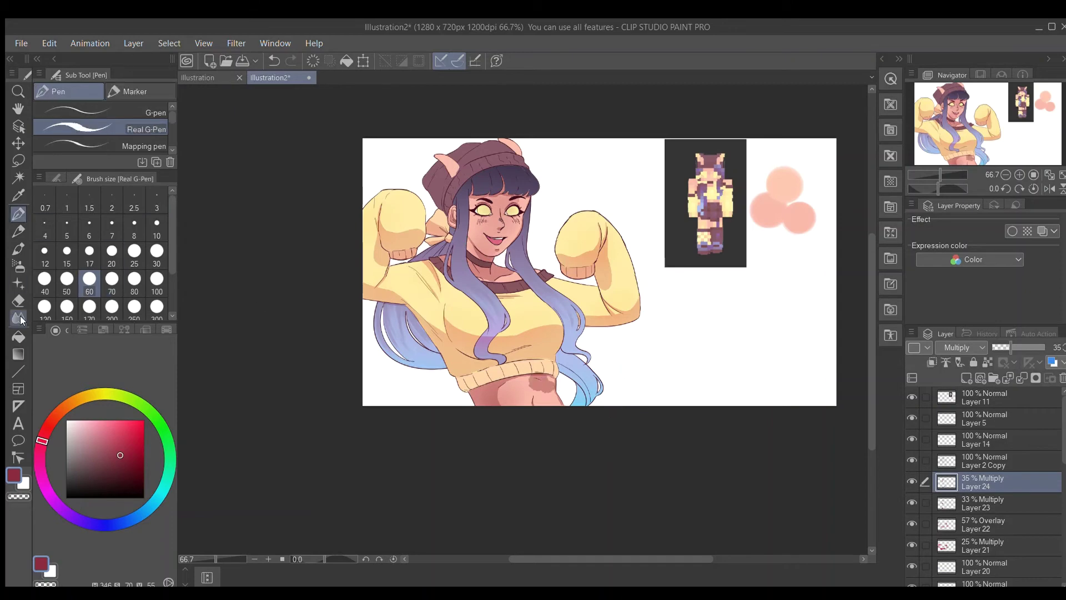
- Shade the folds of the knitted hat in crimson on a new layer above Layer 24, set to Multiply at 25% opacity
key("p")
key("ctrl+shift+n")
scroll(508, 284, "up", 6)
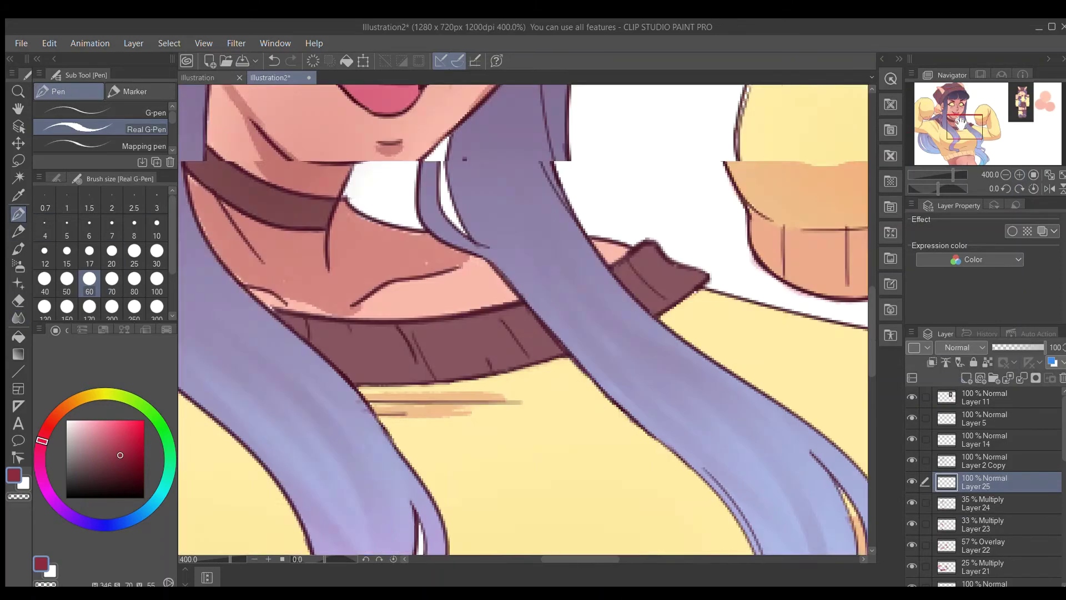
left_click_drag(334, 166, 722, 499)
left_click(89, 228)
left_click_drag(371, 336, 406, 414)
left_click_drag(1044, 348, 998, 348)
mouse_move(389, 328)
left_mouse_down()
mouse_move(439, 400)
mouse_move(411, 383)
mouse_move(427, 438)
left_mouse_up()
left_click(66, 228)
mouse_move(406, 388)
left_mouse_down()
mouse_move(451, 502)
mouse_move(468, 490)
left_mouse_up()
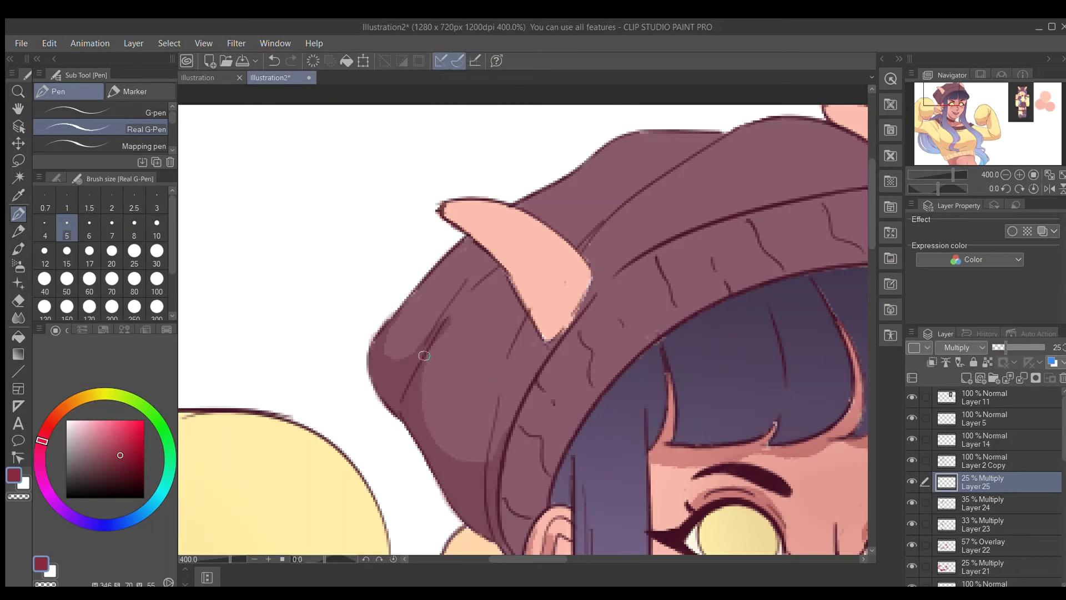
- Soften the hat's fold shadows with Blur at size 20
key("ctrl+minus")
key("ctrl+minus")
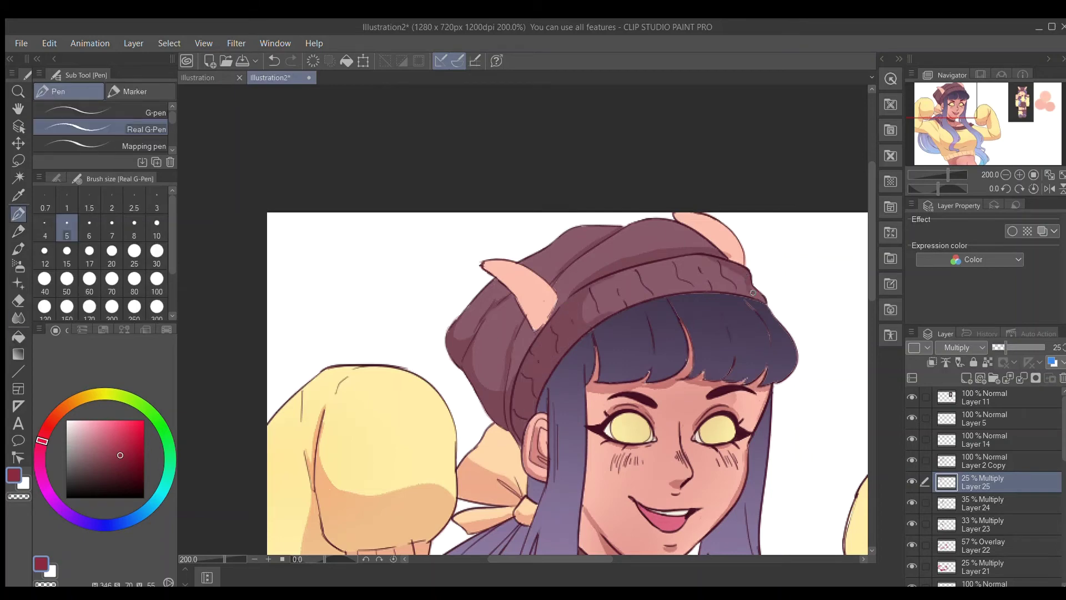
key("ctrl+minus")
key("j")
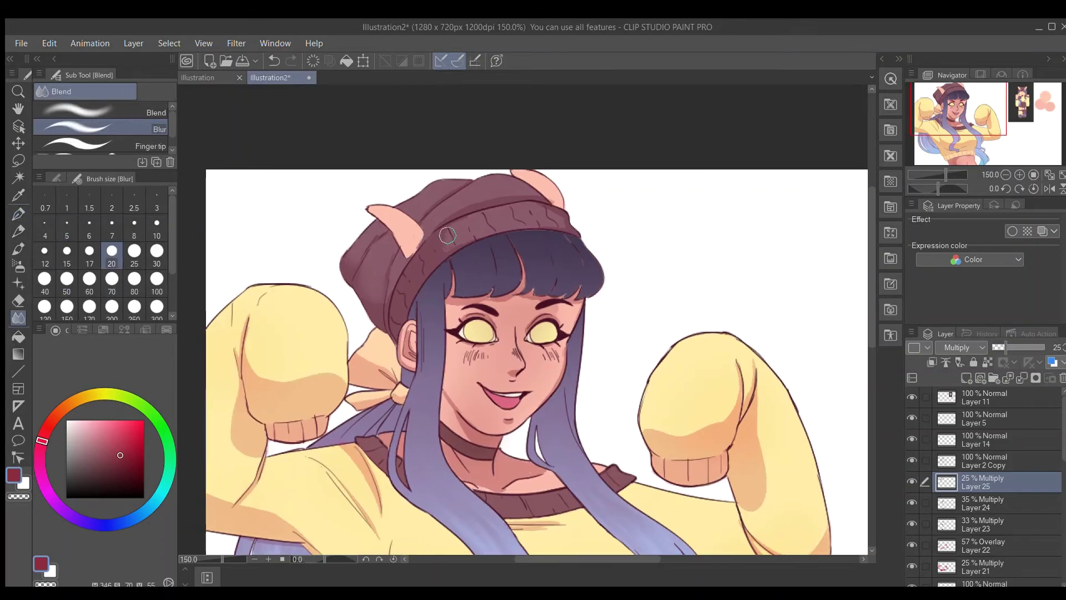
- Add soft shading over the hat on a new Multiply layer with Blur at size 70, setting it to 9% and Layer 25 to 20% opacity
left_click(966, 379)
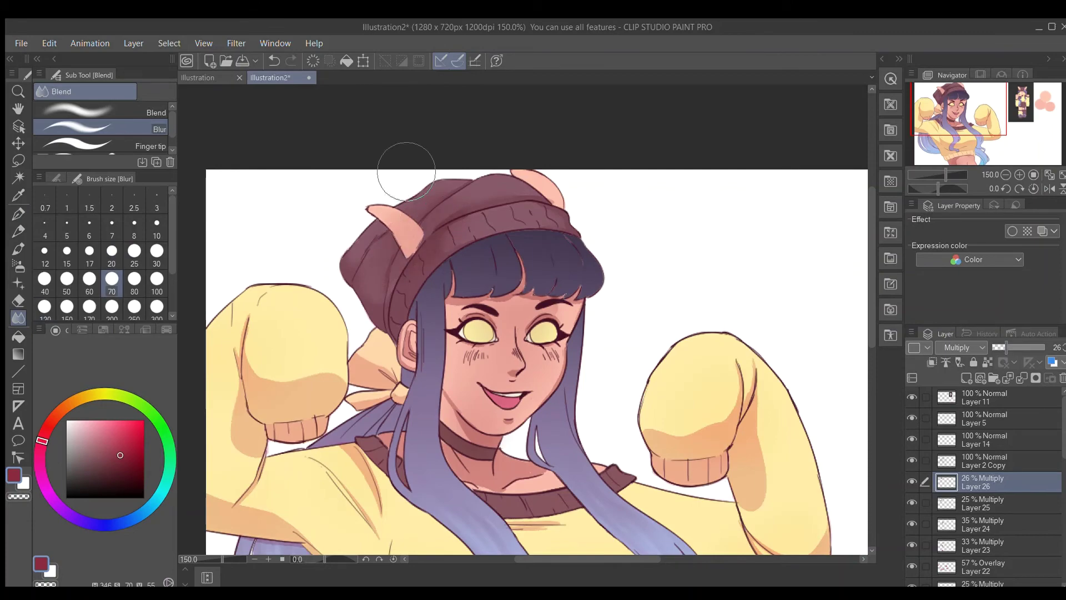
key("e")
key("ctrl+0")
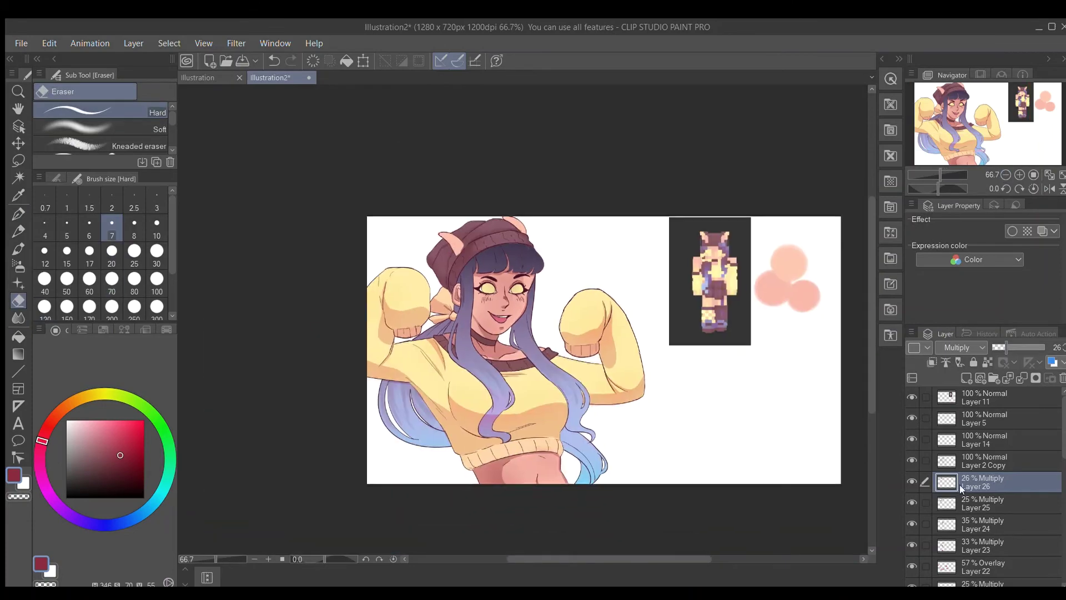
left_click(977, 503)
left_click_drag(1005, 347, 1003, 347)
scroll(484, 272, "up", 4)
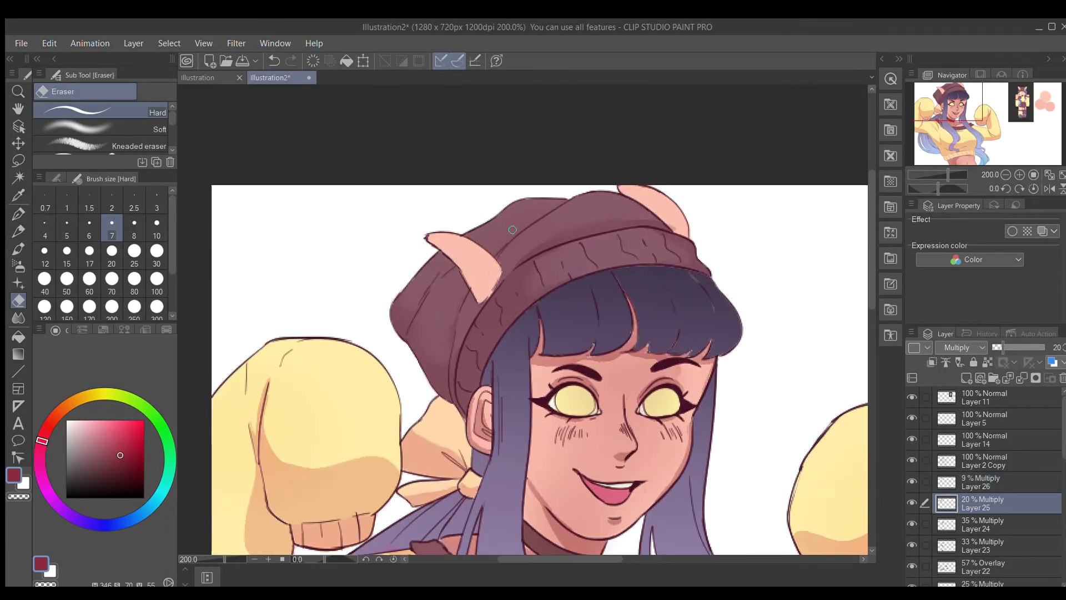
- Deepen the sweater's shadows with its sampled orange shadow colour on a new layer above Layer 25, set to Multiply at 52% opacity
key("ctrl+0")
key("ctrl+alt+0")
left_click(966, 378)
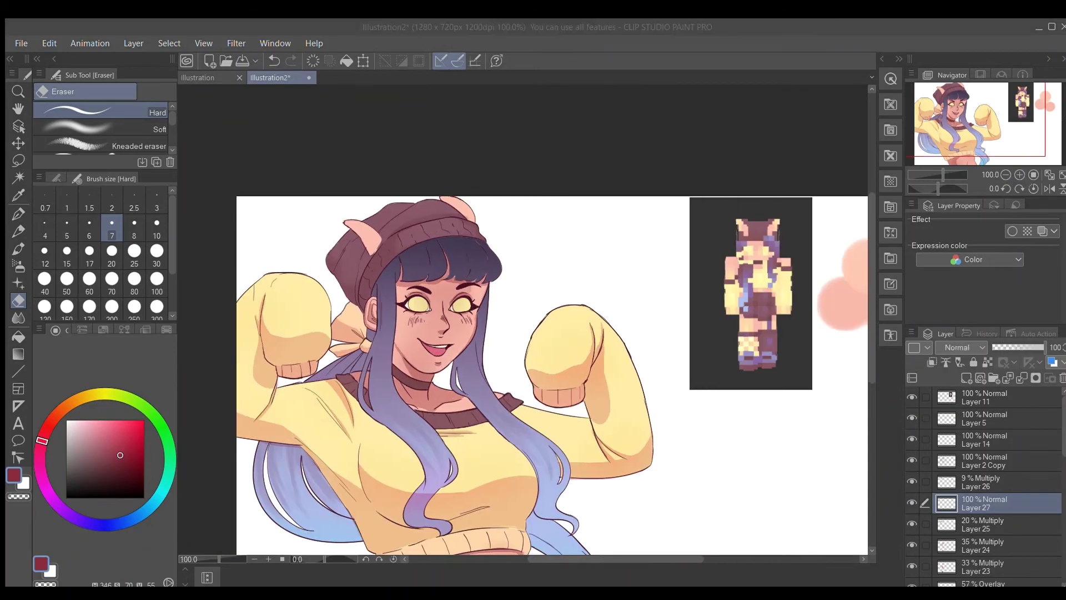
left_click(605, 548)
scroll(871, 307, "down", 3)
key("i")
left_click(397, 388)
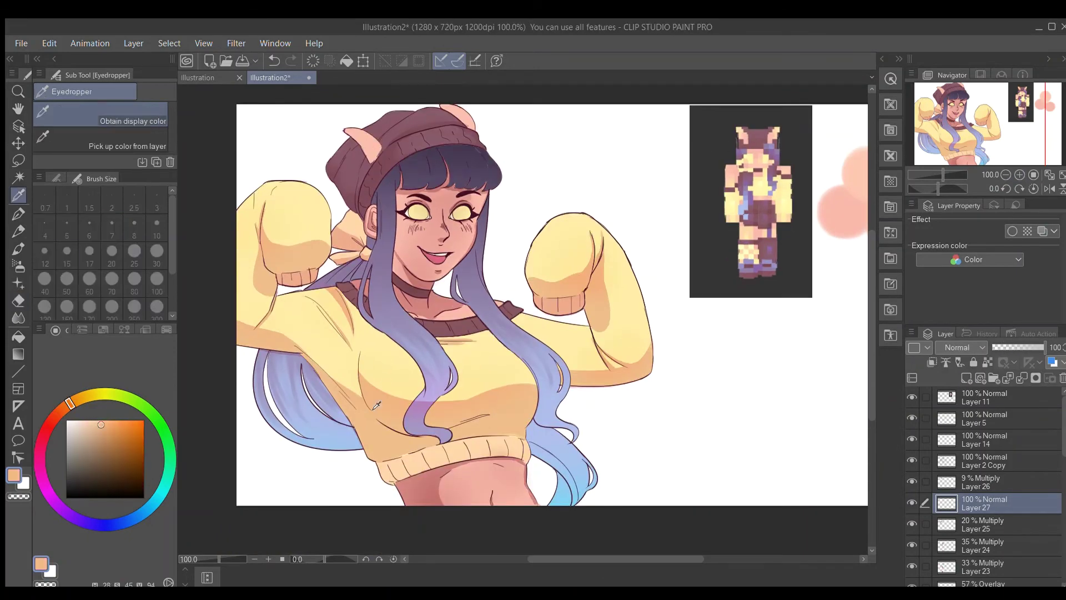
key("p")
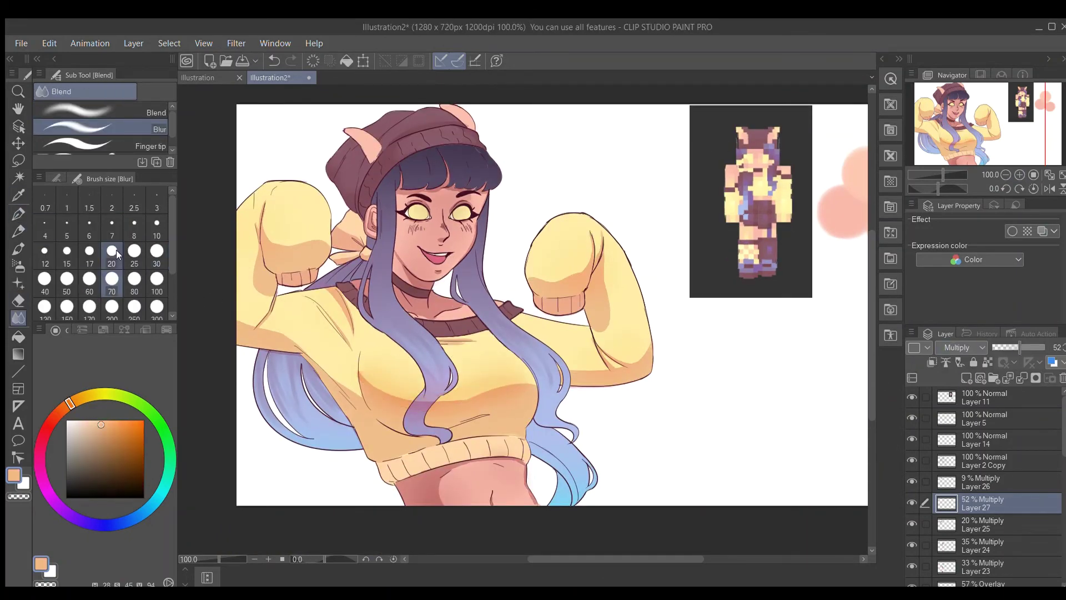
key("p")
left_click_drag(1044, 347, 1021, 347)
- Blend the new sweater shadows with Blur at size 50 and shade the ribbed hem
key("j")
key("bracketleft")
key("bracketleft")
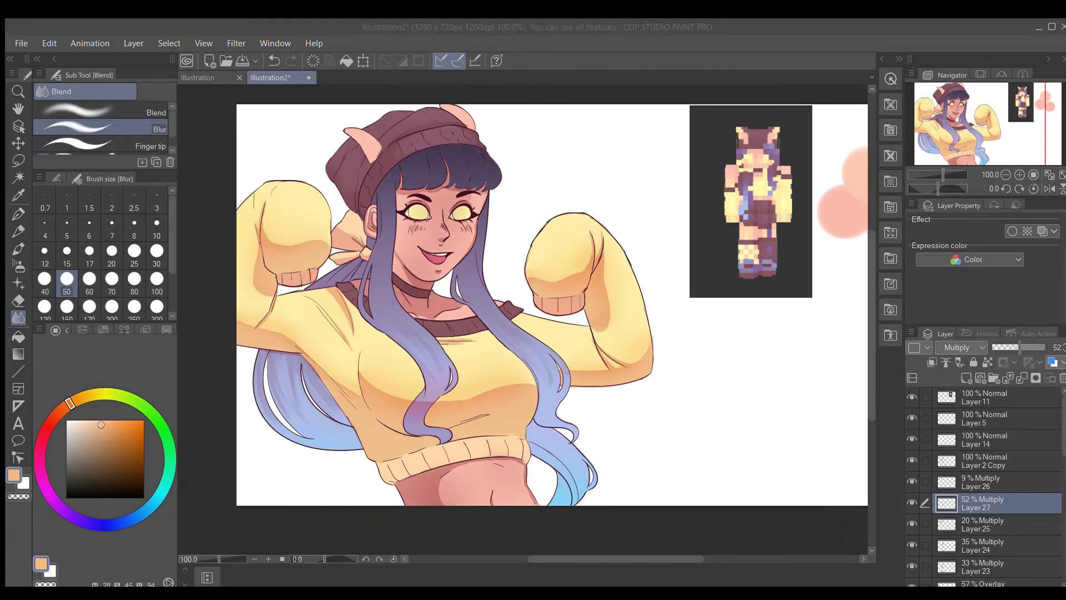
left_click_drag(508, 458, 388, 469)
- Shade the upper halves of both eyes in orange on a new layer above Layer 27, set to Multiply at 59% opacity
key("ctrl+shift+n")
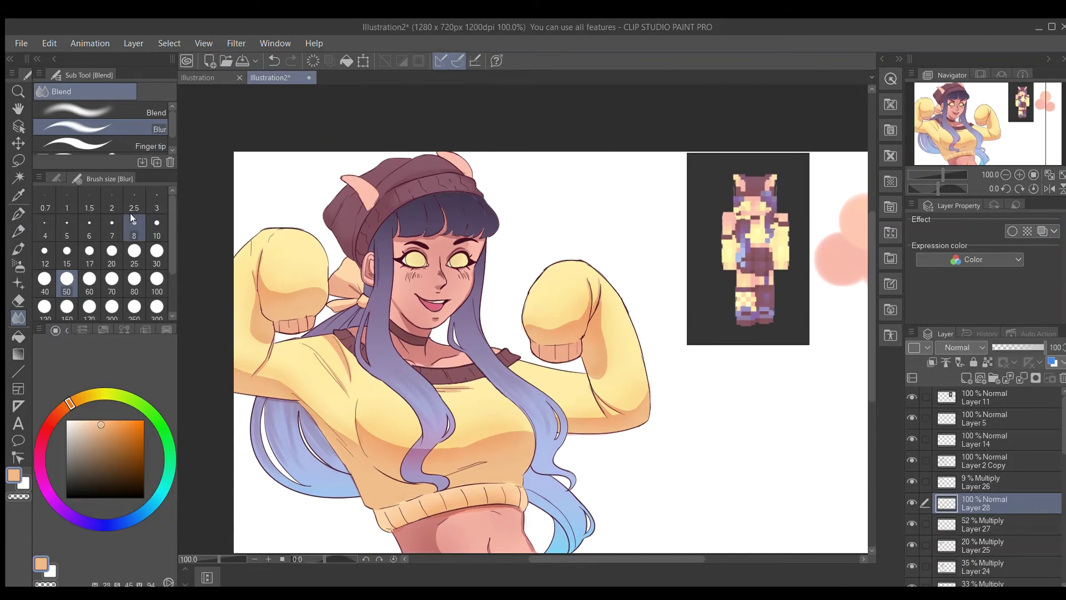
key("p")
scroll(955, 111, "up", 4)
left_click(954, 105)
left_click_drag(439, 333, 511, 332)
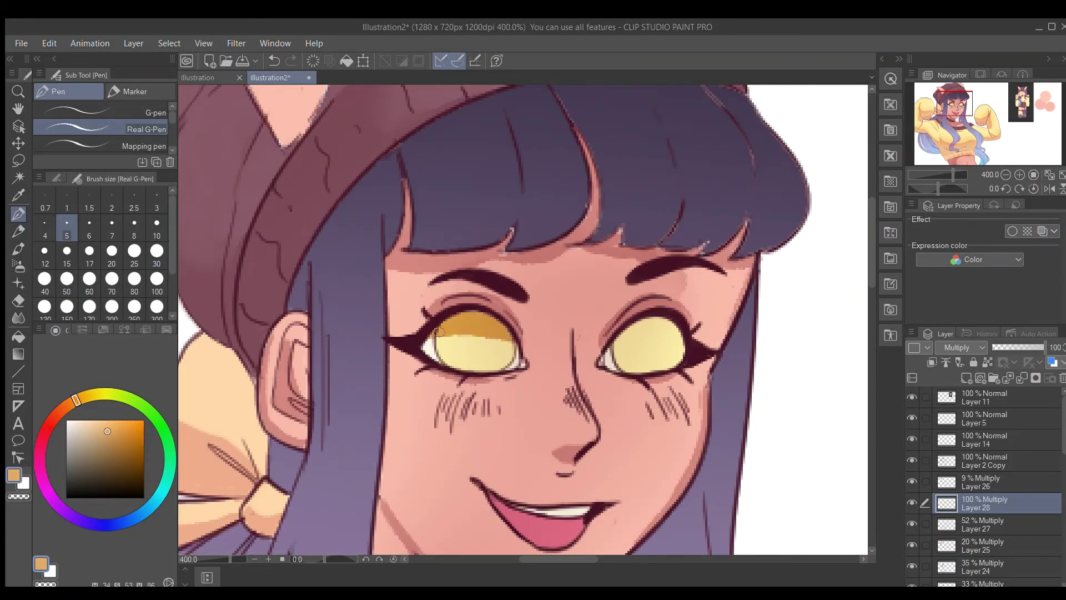
left_click_drag(617, 333, 683, 332)
key("e")
- Paint bright orange pupils in both eyes on a new layer above Layer 28, set to Linear burn at 43% opacity
left_click(122, 440)
left_click(125, 423)
key("p")
left_click(67, 251)
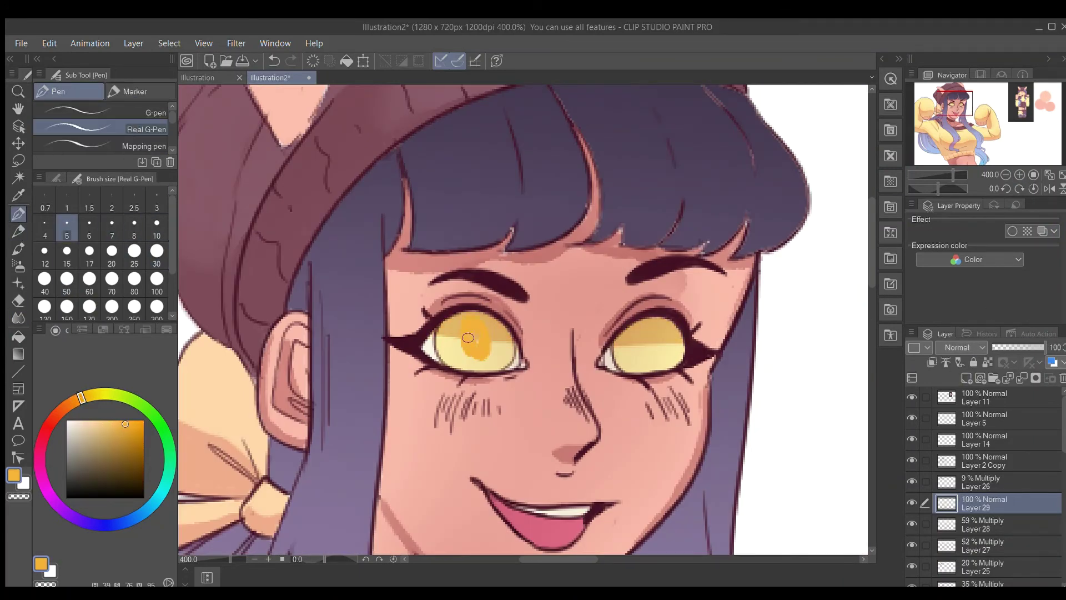
left_click_drag(461, 334, 489, 355)
left_click_drag(628, 333, 661, 356)
scroll(958, 347, "down", 5)
scroll(957, 347, "up", 13)
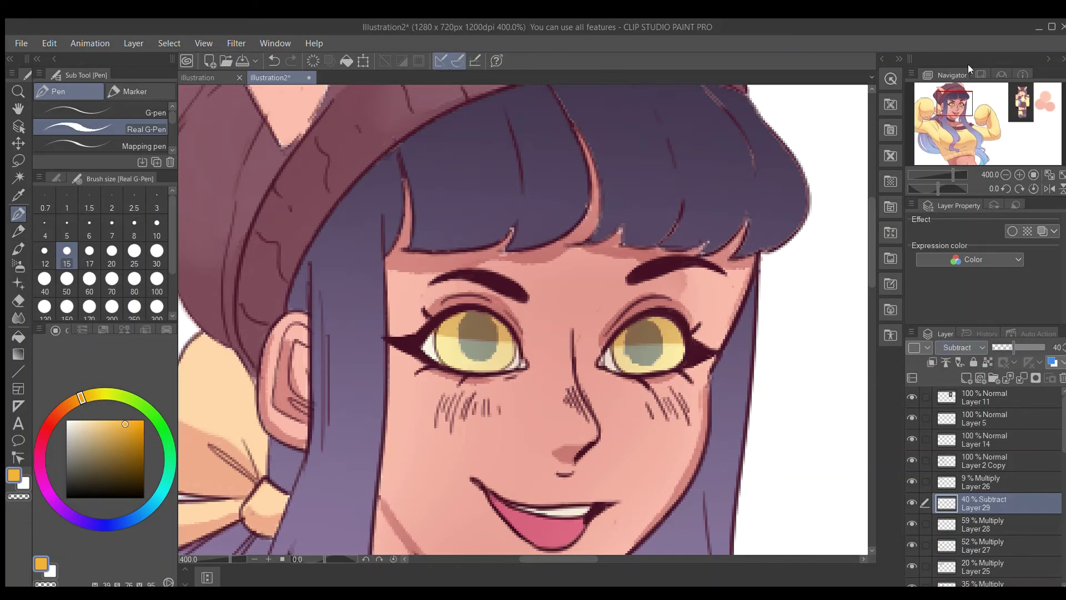
scroll(977, 122, "down", 6)
scroll(1010, 347, "down", 4)
scroll(1019, 162, "up", 6)
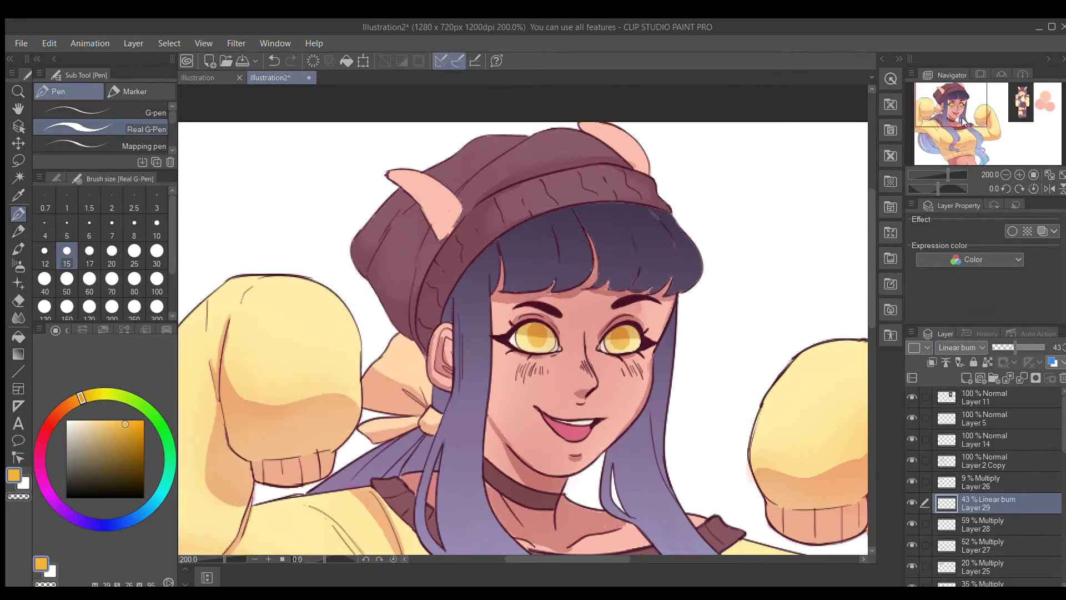
- Paint lime green over the lower parts of both eyes on a new layer above Layer 29
key("ctrl+shift+n")
left_click(111, 250)
left_click(102, 420)
left_click_drag(533, 366, 578, 372)
left_click_drag(700, 367, 733, 372)
- Blend the green in both eyes with Blur at size 15 and move Layer 30 below Layer 29
key("j")
left_click(66, 250)
left_click_drag(500, 361, 555, 364)
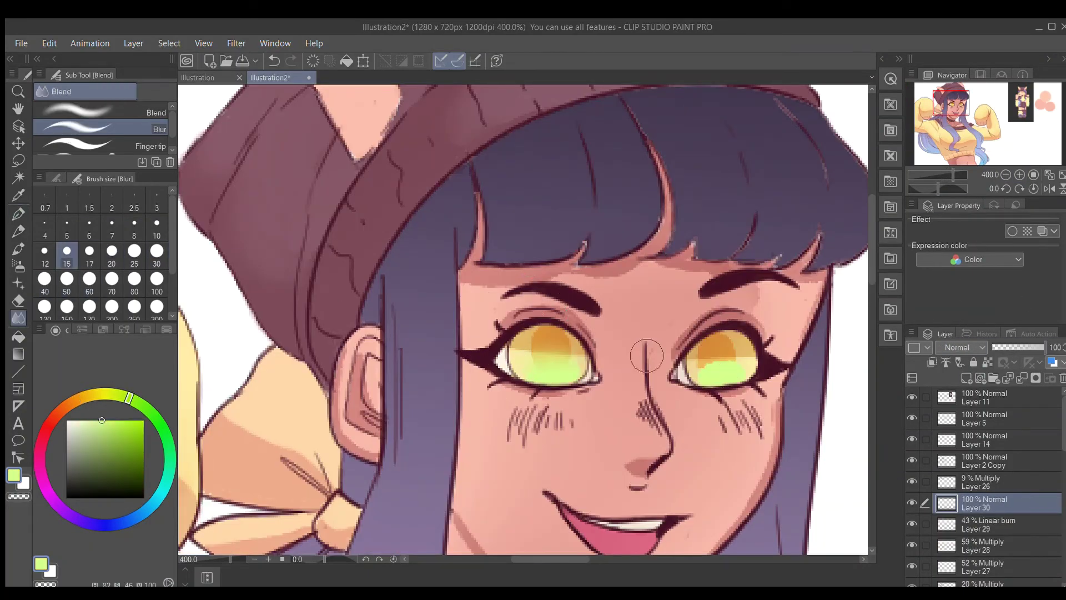
left_click_drag(646, 355, 719, 367)
scroll(962, 347, "down", 4)
left_click_drag(983, 503, 983, 534)
key("ctrl+z")
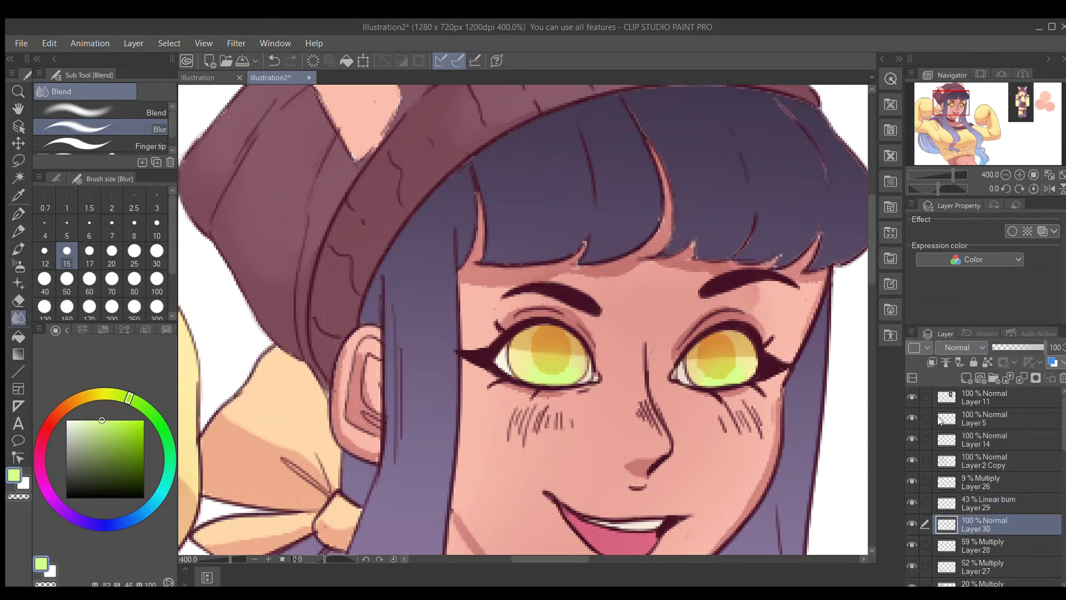
- Draw near-white highlights in both eyes on a new layer above Layer 29 with the Real G-Pen at size 3
key("ctrl+shift+n")
key("p")
left_click(71, 420)
left_click_drag(525, 345, 536, 349)
left_click_drag(695, 360, 704, 362)
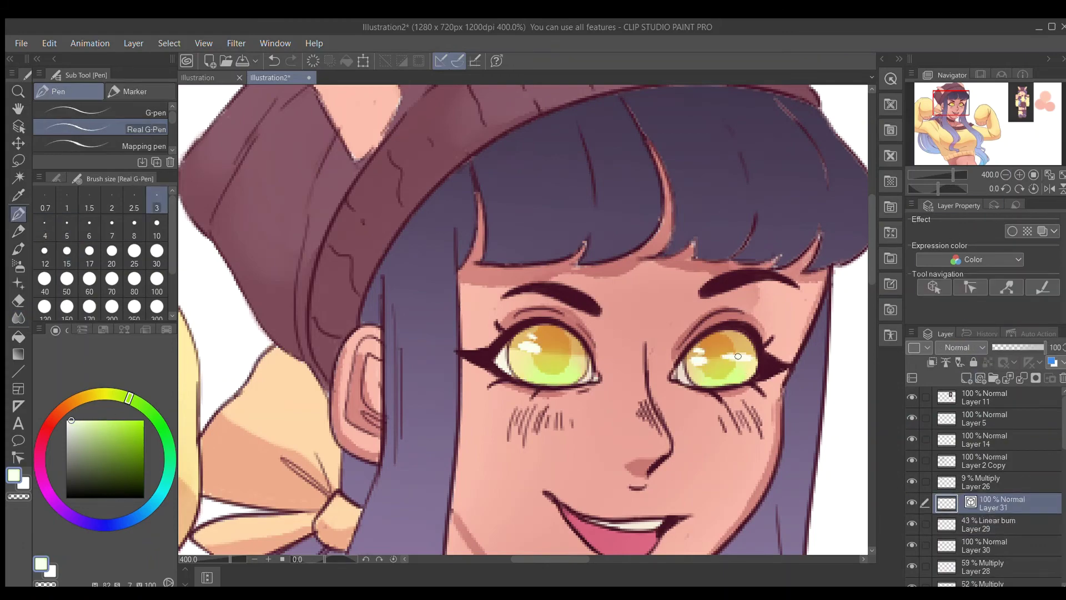
scroll(581, 357, "down", 5)
scroll(406, 278, "up", 3)
- Set Layer 29 to Multiply at 100% and shade the upper eyes in crimson on a new top shading layer, using Darken at 64% opacity
left_click(983, 524)
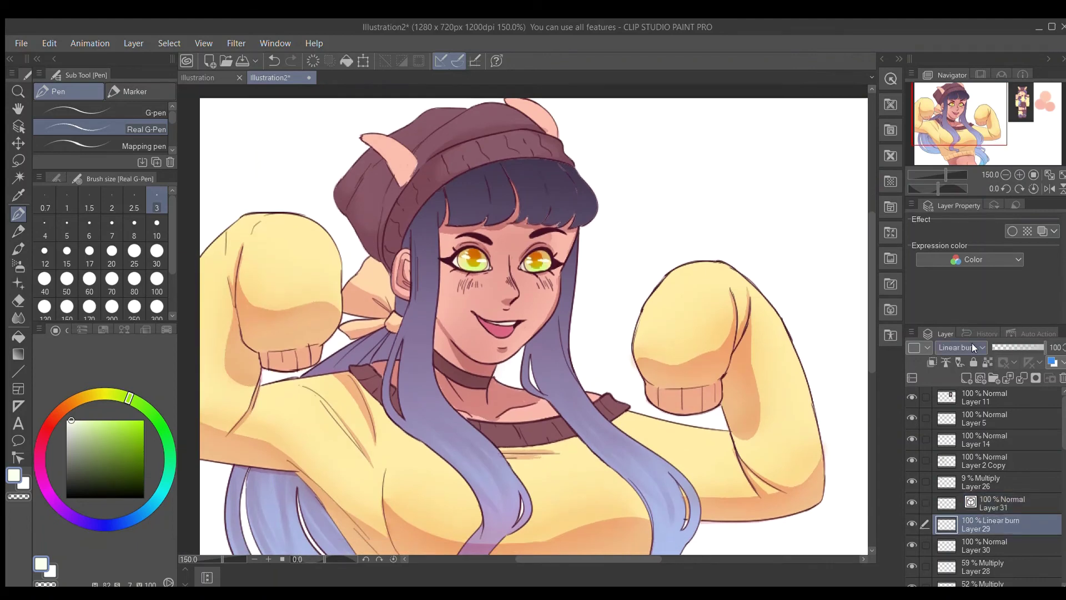
key("ctrl+shift+n")
scroll(523, 245, "up", 4)
mouse_move(513, 294)
left_mouse_down()
mouse_move(594, 280)
mouse_move(546, 267)
left_mouse_up()
left_click_drag(341, 278, 377, 270)
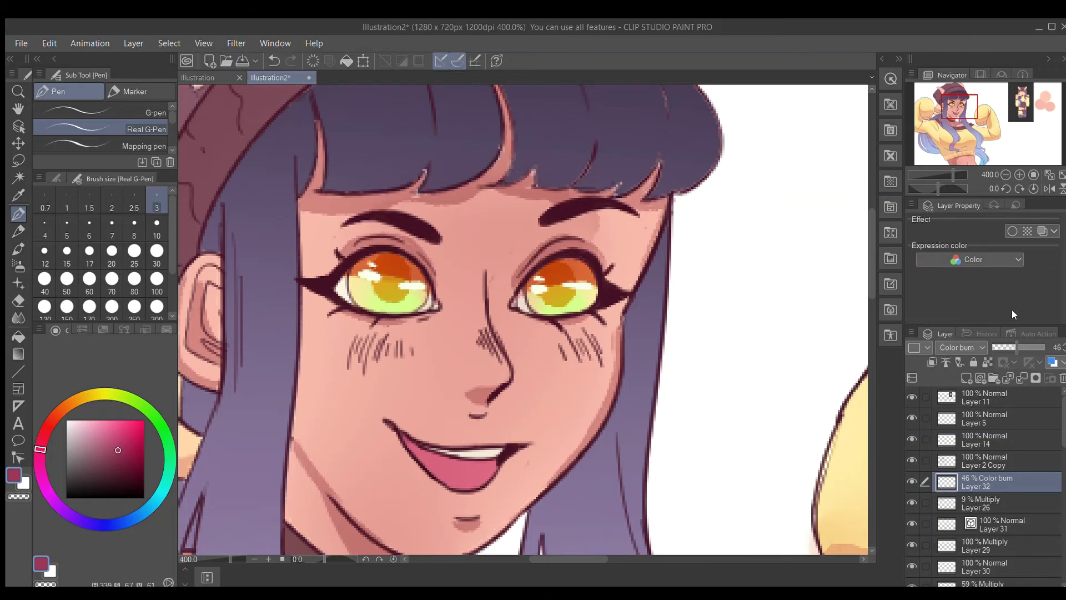
scroll(824, 311, "down", 3)
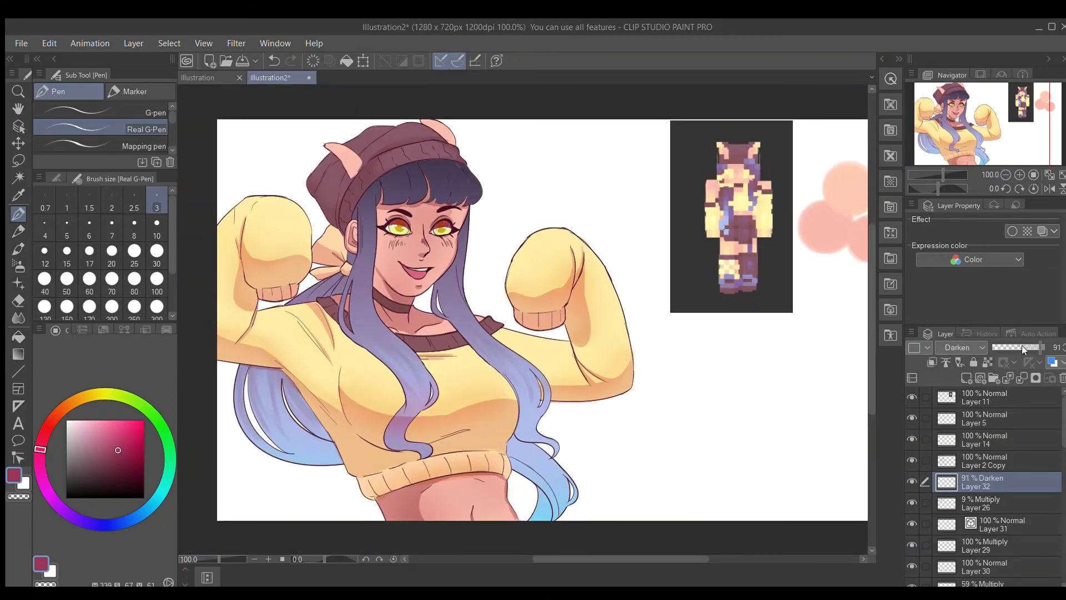
left_click_drag(1024, 349, 1025, 349)
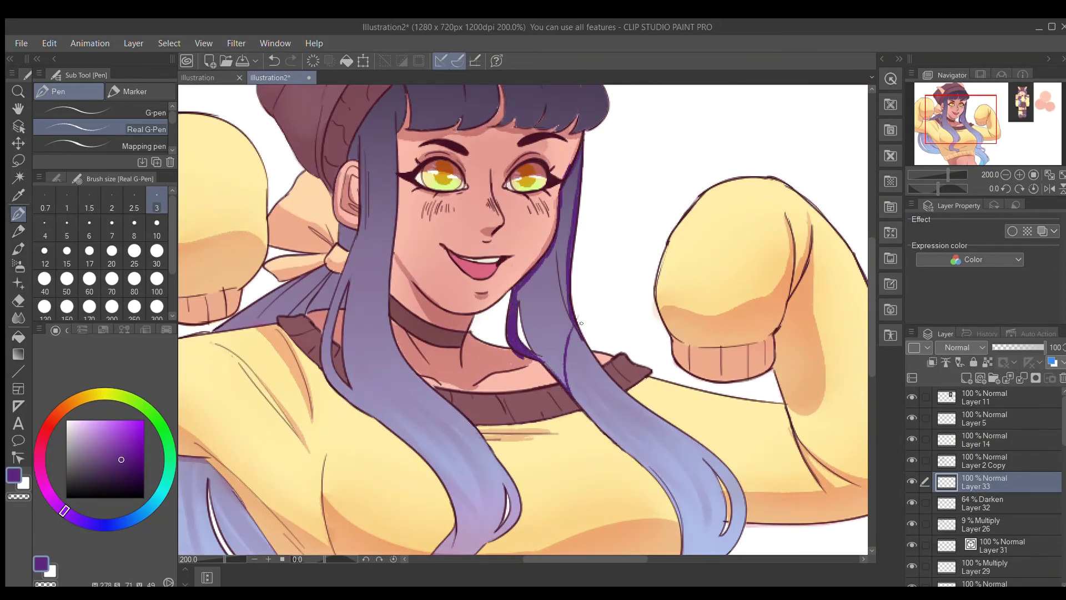
- Fill the upper hair lock on the face's far side with dark purple and set Layer 33 to Multiply at 42% opacity
key("g")
left_click(578, 328)
key("p")
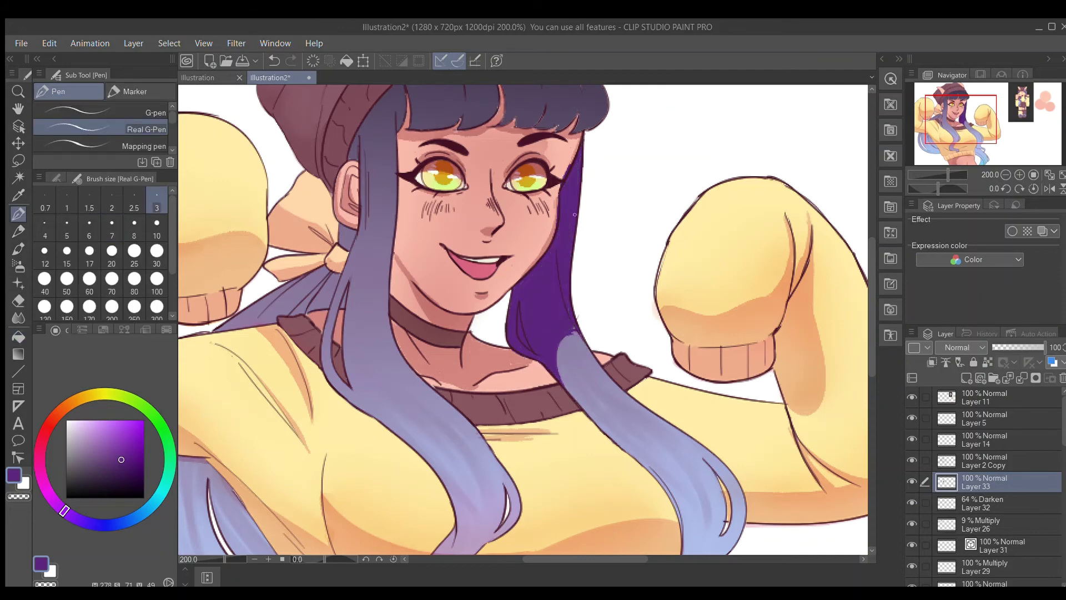
key("e")
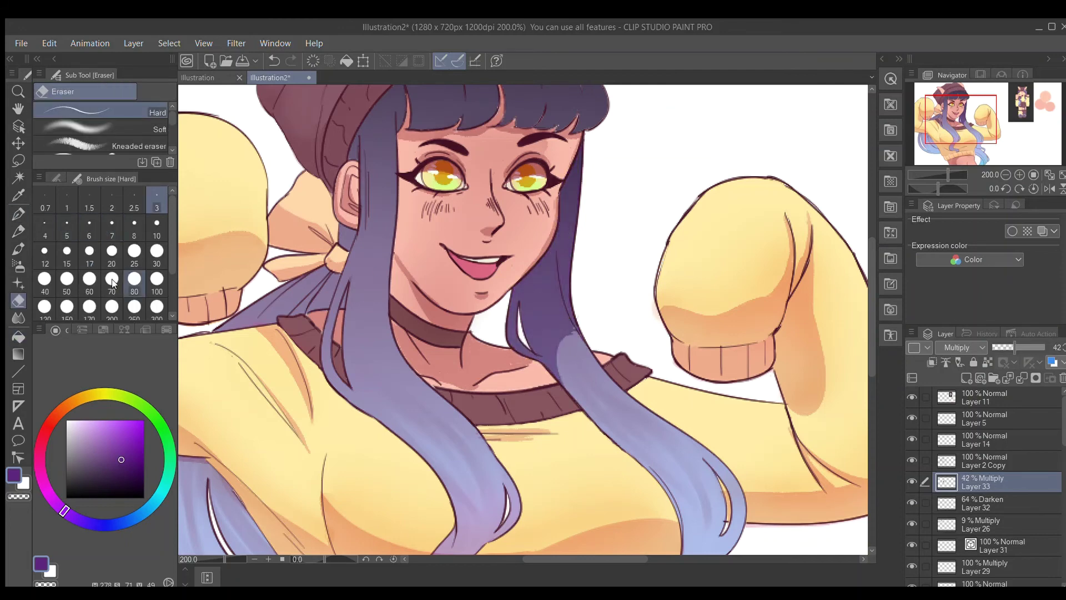
- Shade the upper front hair lock beside the ear in purple on Layer 33 and set the layer's opacity to 16%
key("p")
scroll(342, 268, "up", 1)
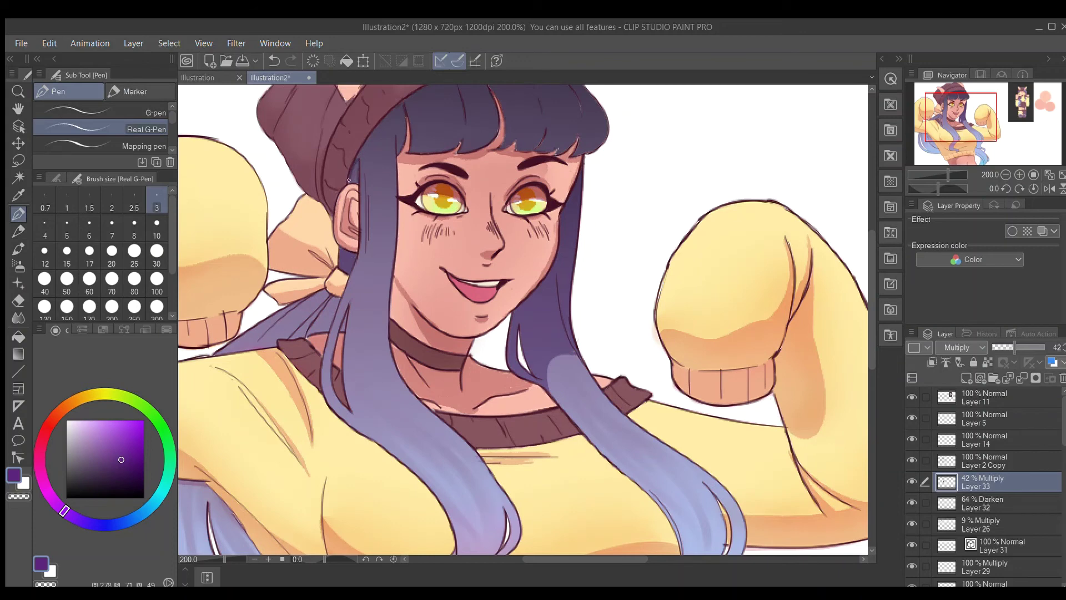
scroll(337, 273, "up", 4)
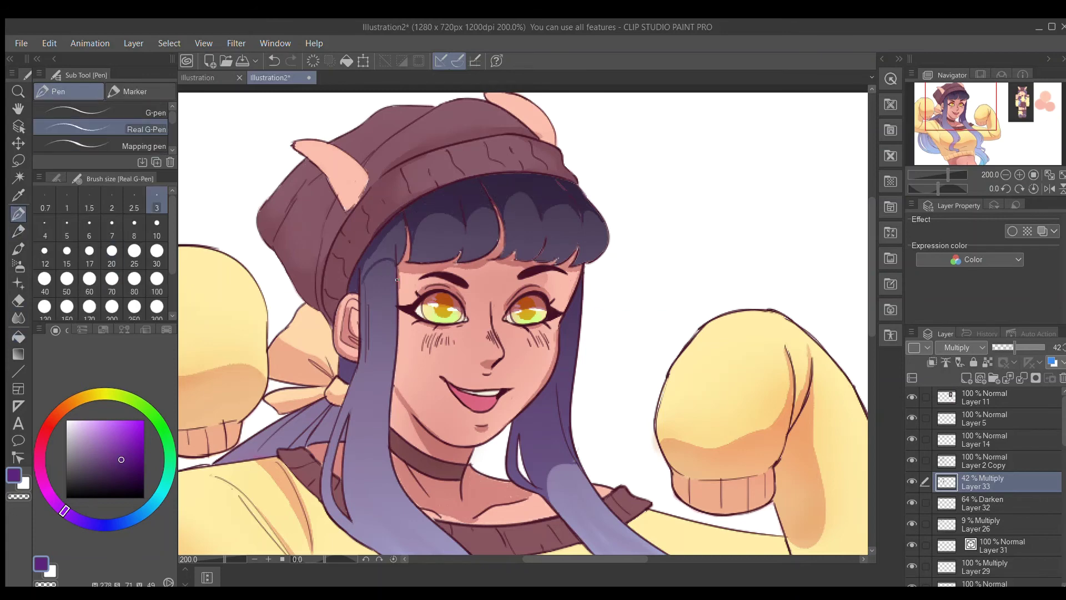
key("g")
left_click(388, 255)
key("ctrl+minus")
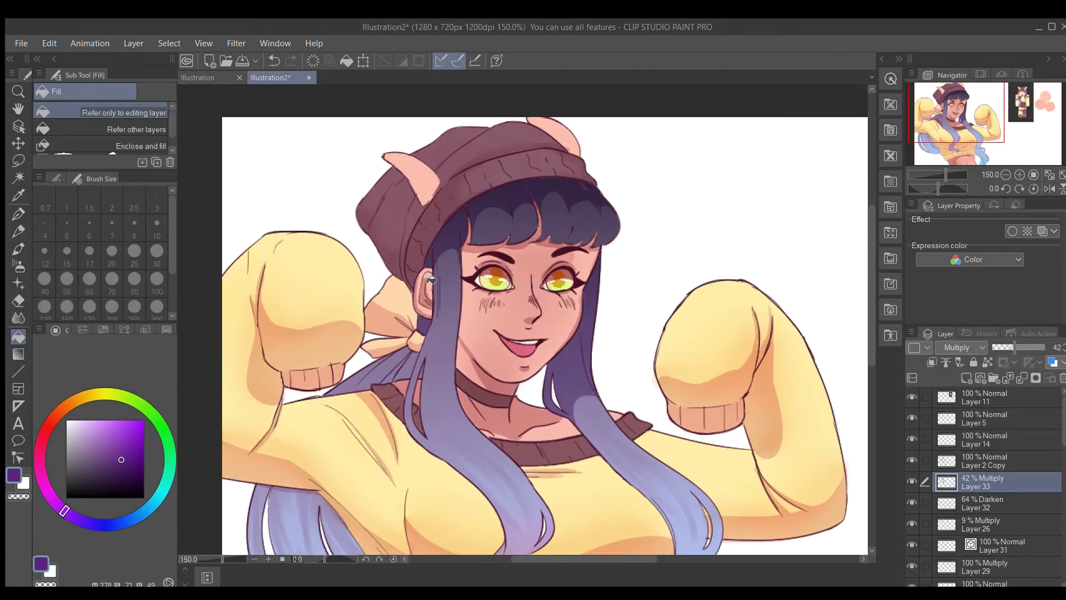
key("p")
key("g")
left_click(433, 300)
key("j")
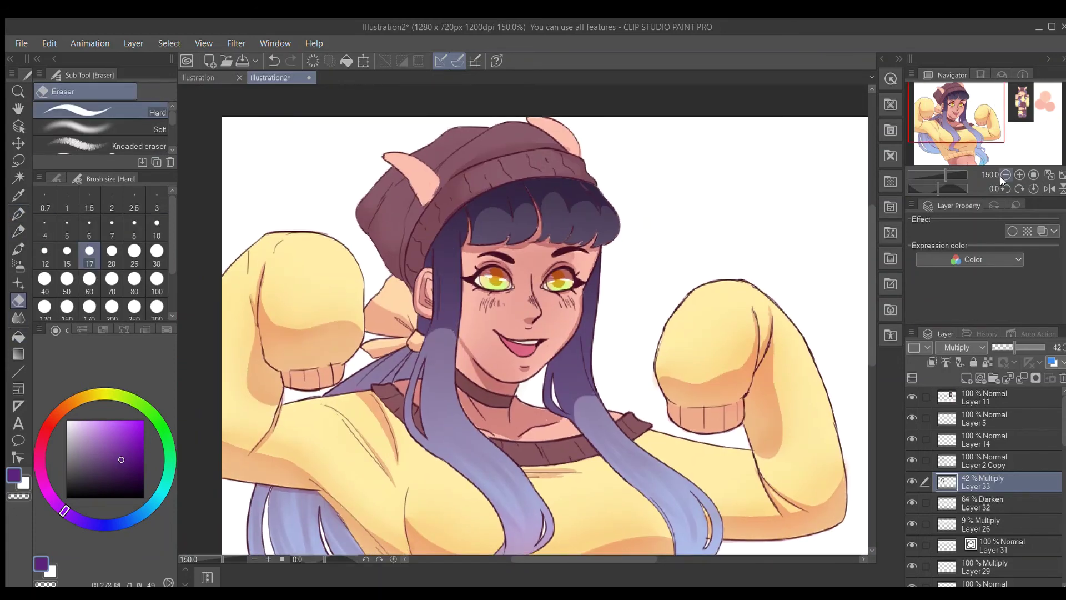
key("ctrl+minus")
key("p")
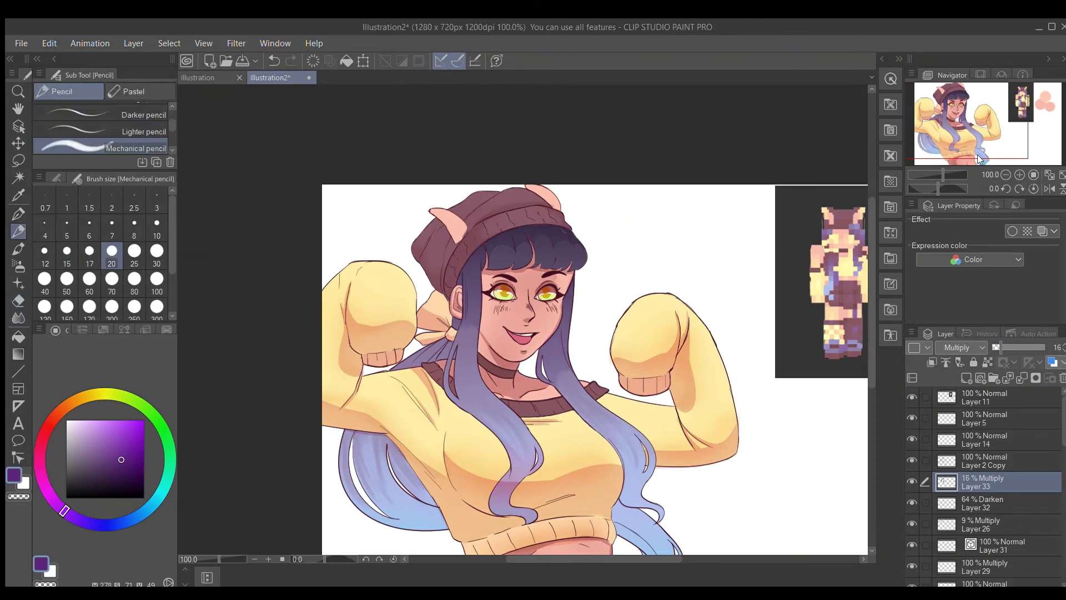
- Paint dark violet shadows into the back hair and lower hair ends on a new layer set to Multiply at 21% opacity
left_click_drag(499, 255, 482, 177)
key("ctrl+shift+n")
left_click_drag(422, 355, 378, 427)
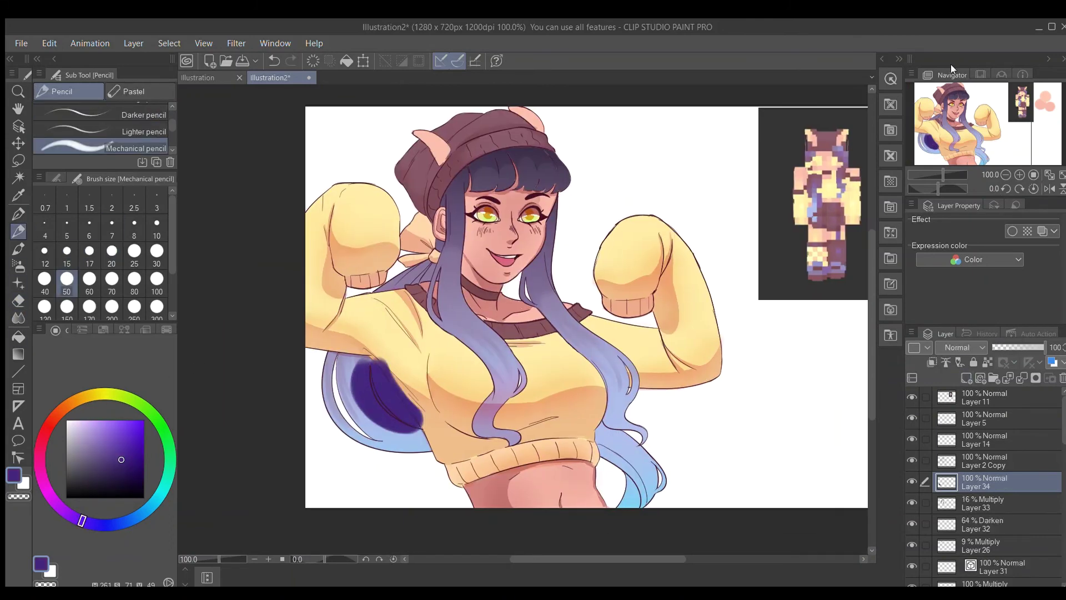
left_click(958, 347)
left_click(957, 378)
left_click_drag(1044, 347, 1019, 347)
key("e")
key("p")
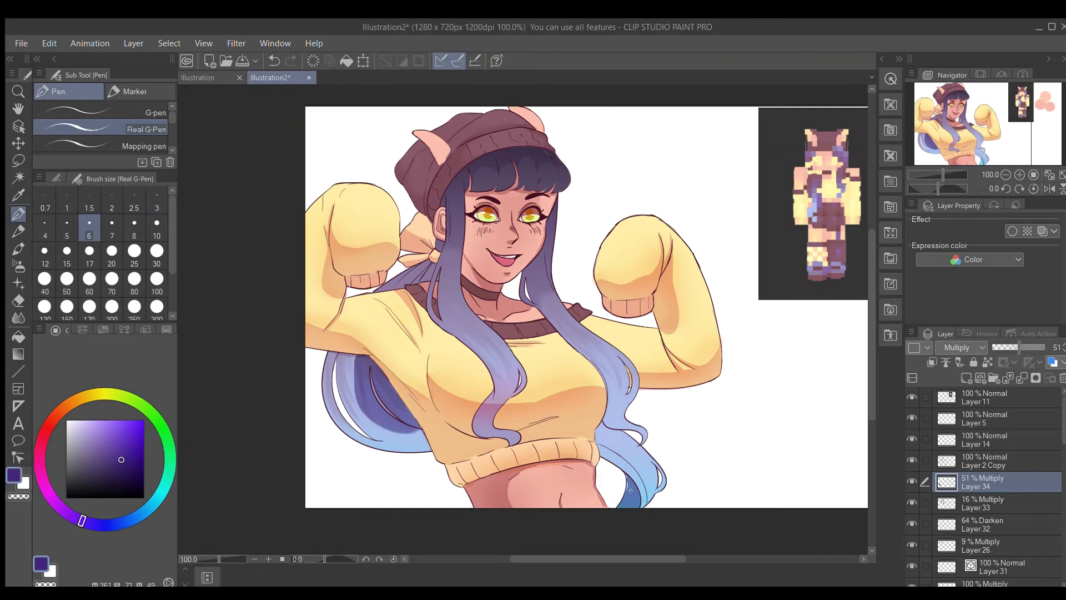
left_click_drag(1020, 347, 998, 347)
key("j")
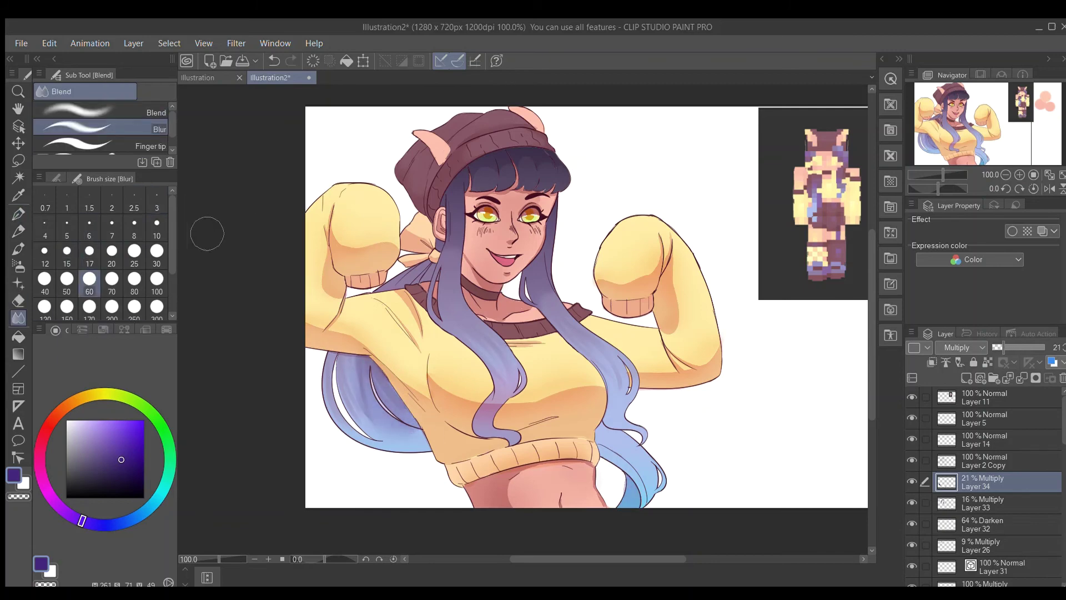
- Outline and fill the horn bases in dark red on a new layer above Layer 34 with the Real G-Pen at size 3
key("ctrl+shift+n")
scroll(462, 143, "up", 5)
key("p")
left_click(49, 425)
left_click(138, 452)
left_click(157, 208)
mouse_move(345, 176)
left_mouse_down()
mouse_move(413, 151)
mouse_move(347, 177)
left_mouse_up()
key("g")
left_click(389, 198)
key("e")
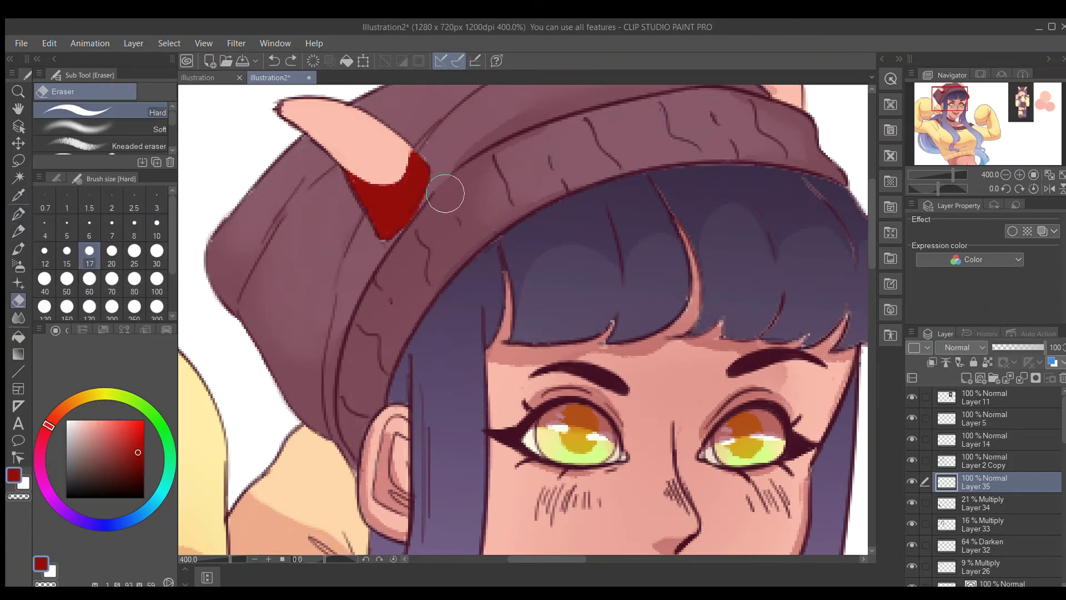
- Set the horns' dark red shading layer to Multiply at 23% opacity
left_click(962, 347)
left_click(957, 381)
scroll(522, 278, "up", 3)
left_click_drag(1043, 347, 1005, 347)
- Paint both horn tips light orange at size 25 on a new layer set to Add (Glow) at 29% and clean the edges
key("p")
scroll(656, 178, "down", 3)
left_click(122, 420)
left_click(134, 251)
key("ctrl+shift+n")
left_click_drag(411, 261, 439, 278)
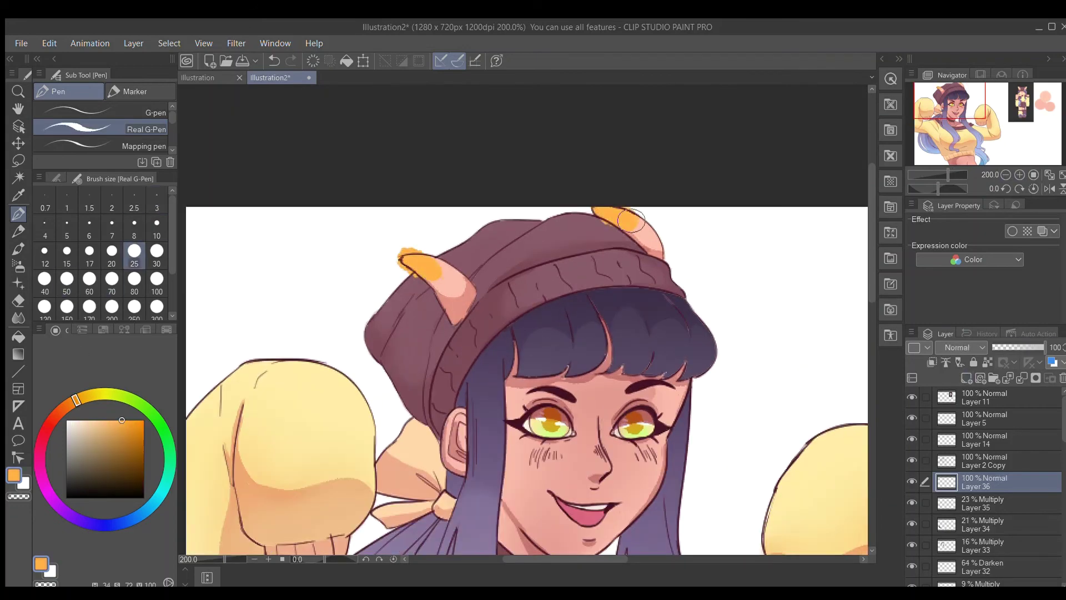
left_click(963, 347)
left_click_drag(1044, 348, 1008, 347)
key("e")
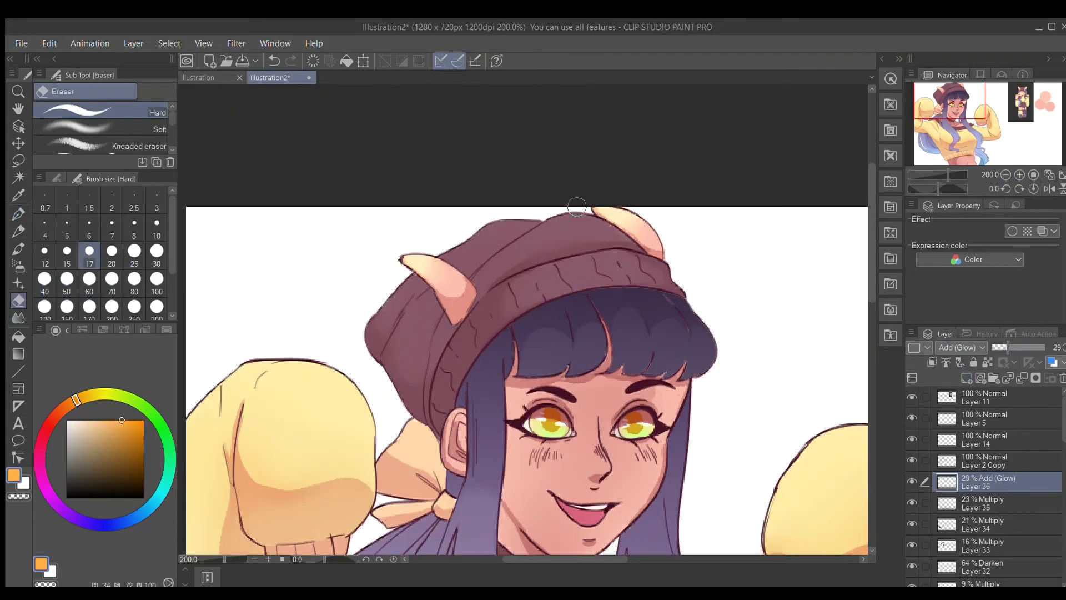
- Paint deeper orange along both horns' middles on a new Hard light layer and soften it with Blur at size 17
scroll(967, 144, "up", 2)
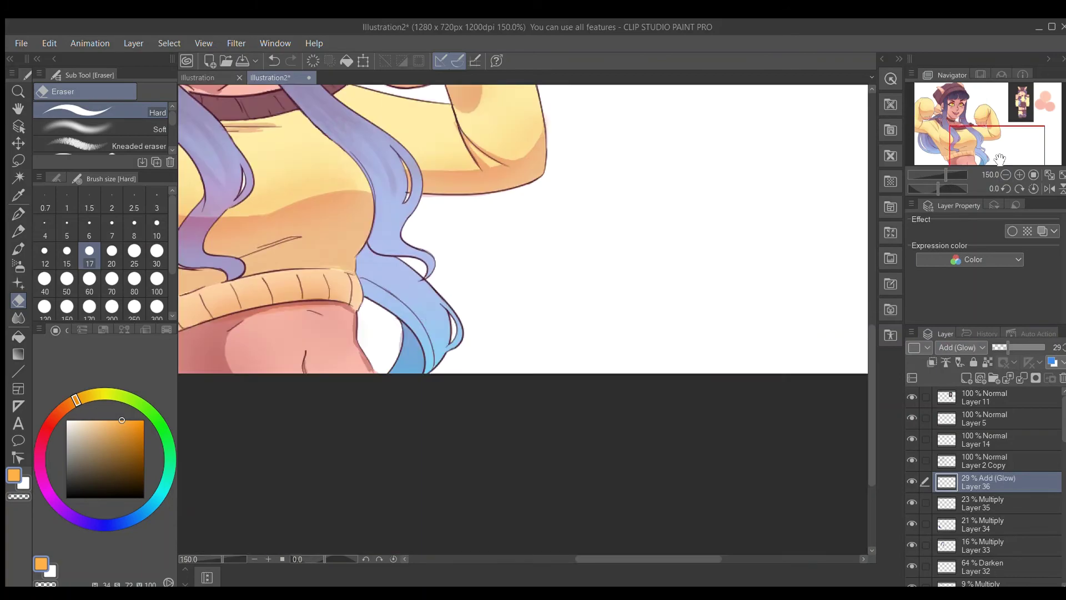
left_click_drag(967, 145, 950, 93)
key("ctrl+shift+n")
left_click(128, 425)
key("b")
left_click_drag(334, 266, 388, 317)
left_click_drag(705, 161, 767, 211)
key("j")
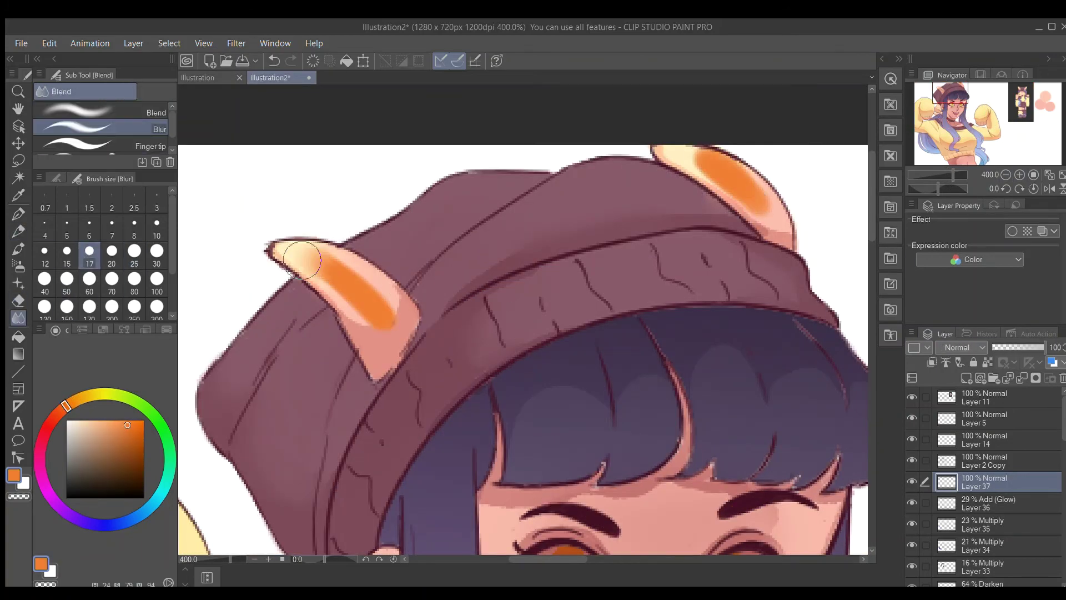
left_click_drag(344, 288, 827, 241)
key("ctrl+alt+0")
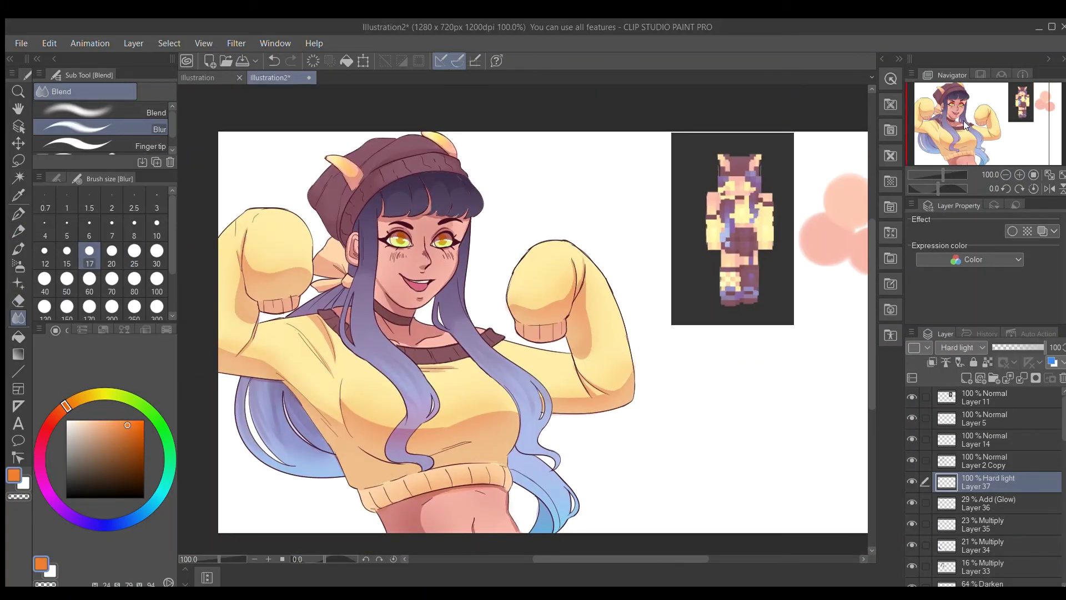
- Recolour the line art brown on a new layer clipped to Layer 2 Copy, using the Mechanical pencil at size 200
left_click(911, 460)
left_click(910, 459)
key("p")
key("p")
left_click(113, 461)
key("ctrl+shift+n")
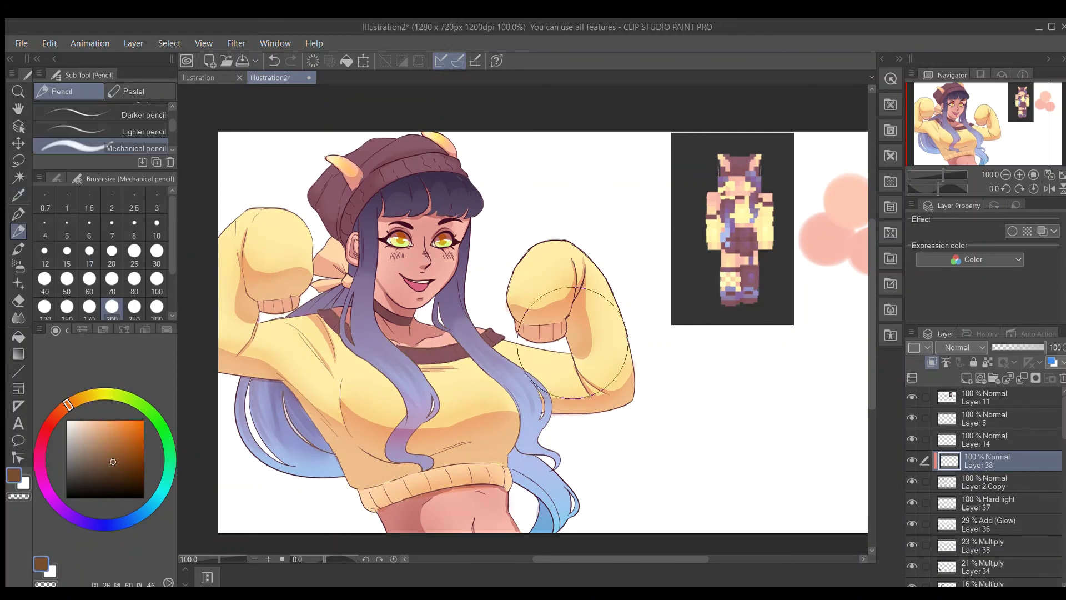
key("p")
left_click(450, 180, "alt")
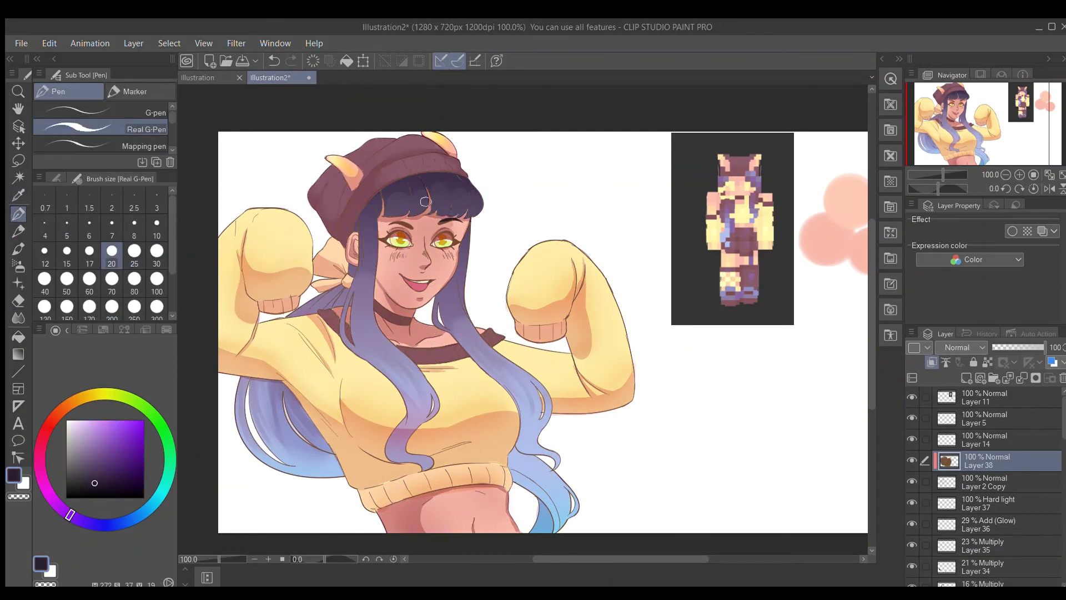
- Try to recolour the character's outlines with a gradient inside a lasso selection around the figure
left_click(166, 329)
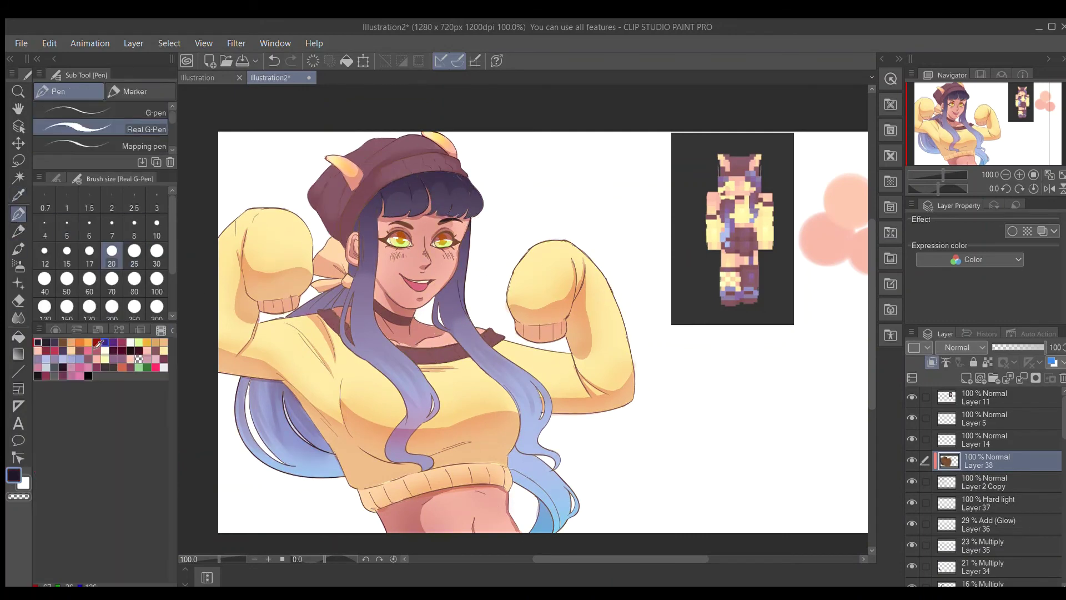
left_click(67, 341)
key("ctrl+minus")
left_click(89, 200)
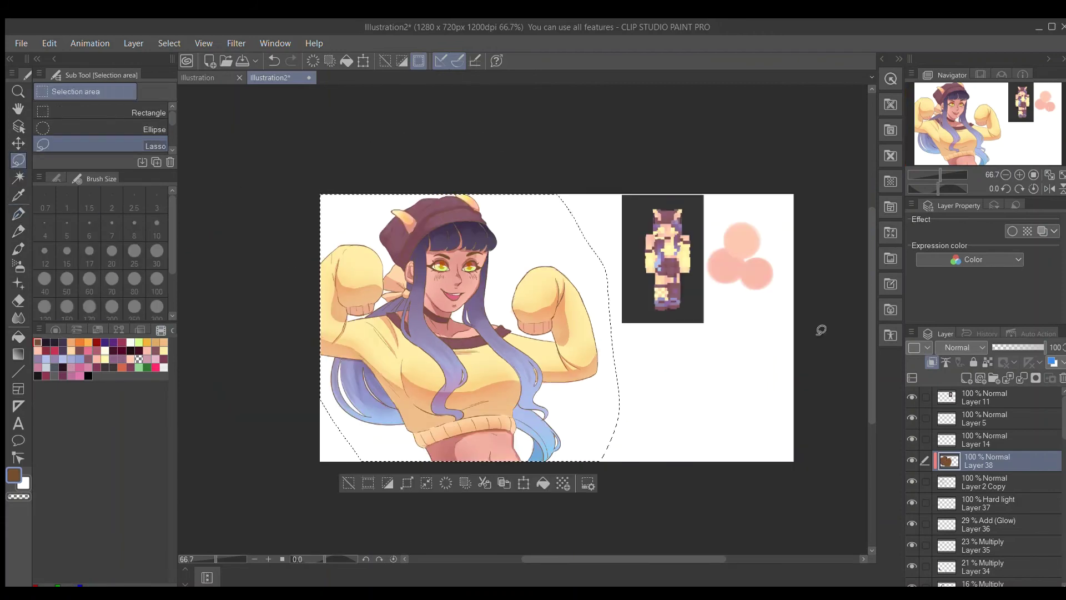
key("g")
key("ctrl+alt+0")
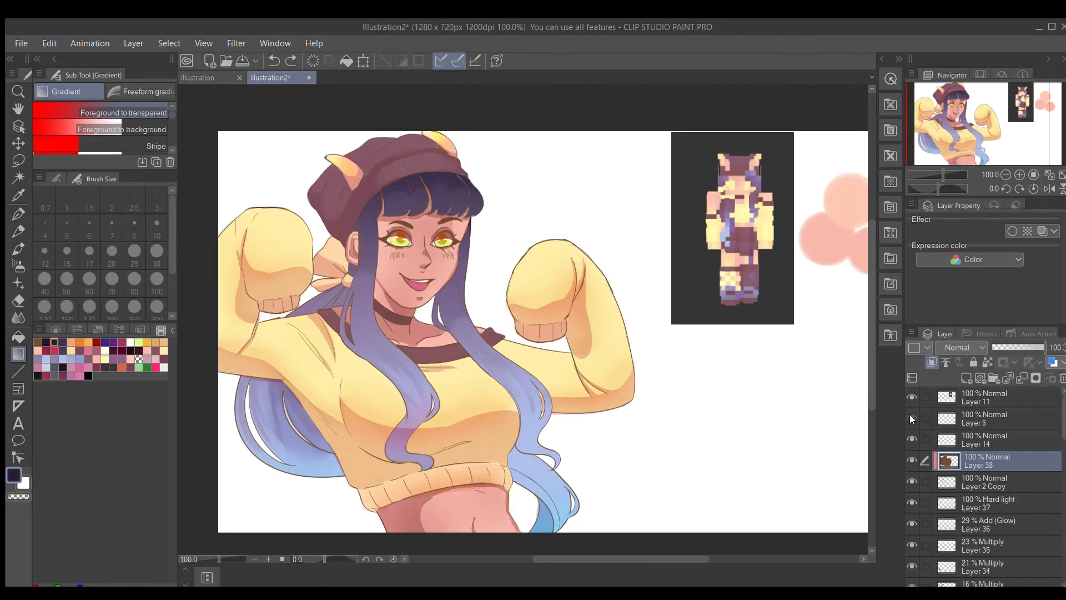
- Paint the upper lip dusty pink at size 4 on a new layer below Layer 2 Copy, set to Multiply at 44%
scroll(910, 415, "down", 10)
left_click(986, 517)
key("ctrl+minus")
key("e")
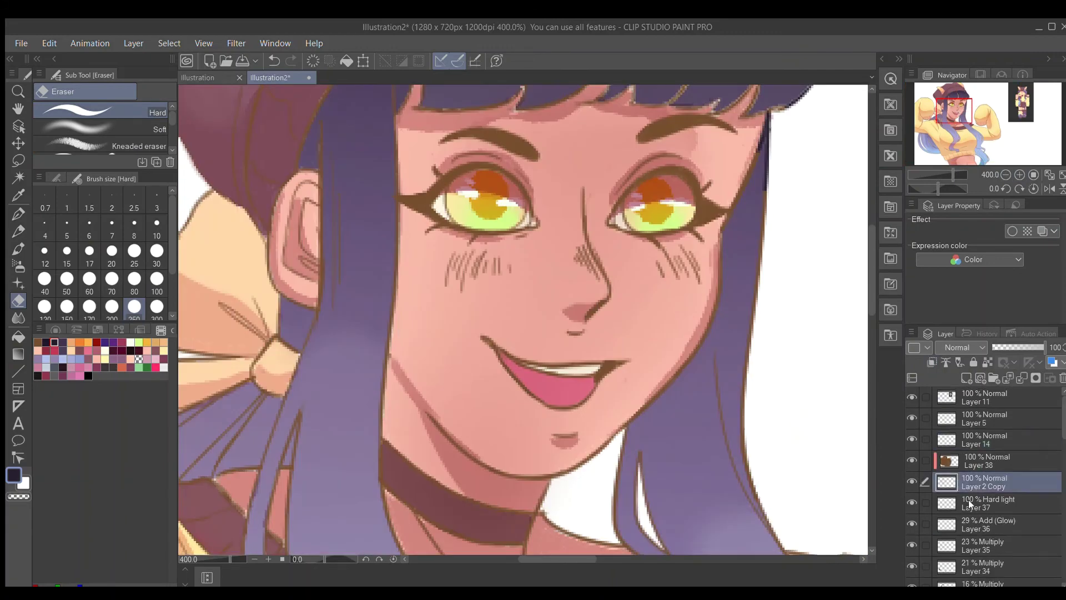
key("p")
left_click_drag(523, 355, 521, 357)
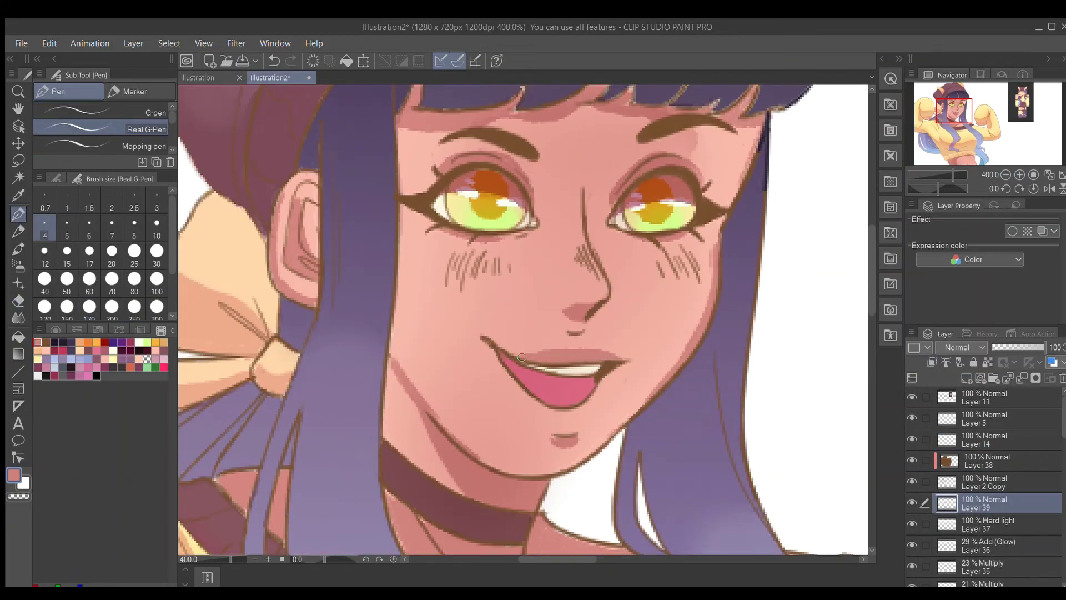
- Shade the tongue beneath the teeth on a new layer above Layer 39, set to Multiply at 42% opacity
key("ctrl+shift+n")
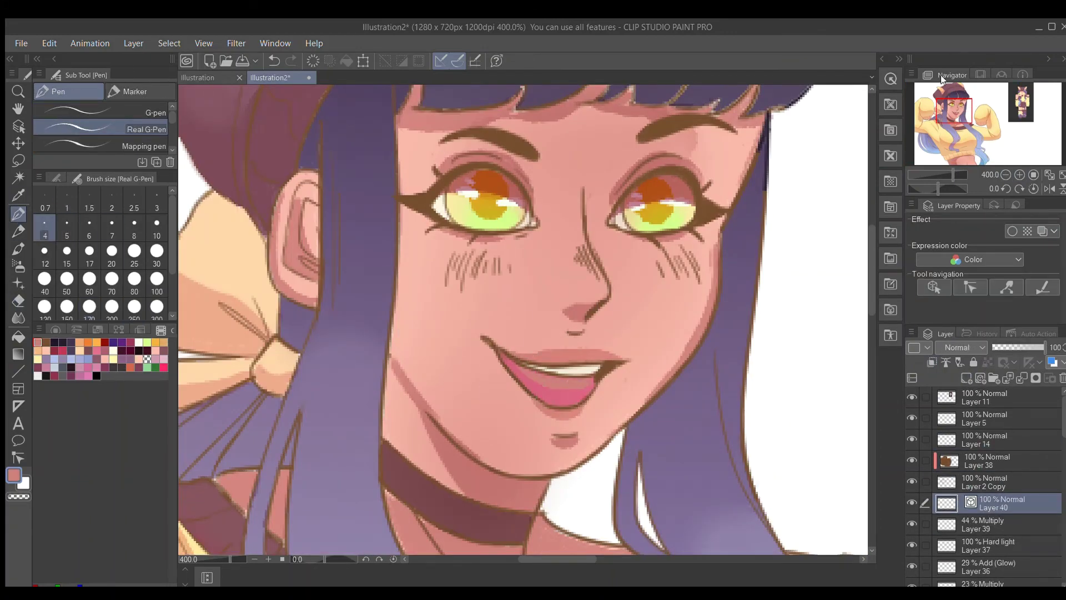
left_click(961, 347)
left_click(961, 389)
left_click_drag(1044, 347, 1015, 347)
left_click(134, 201)
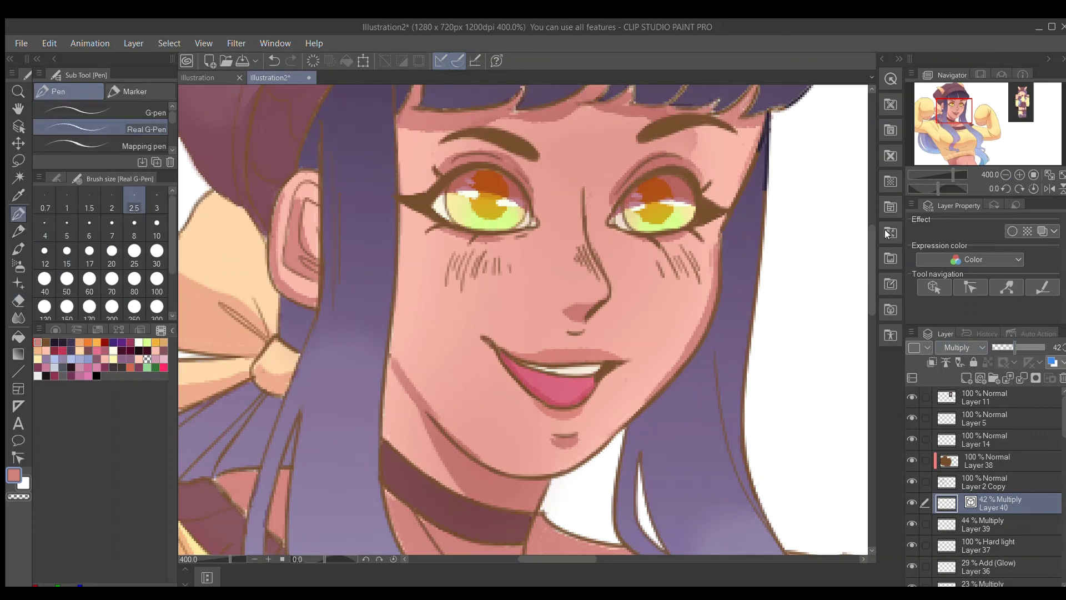
- Draw loose strands along the back hair in a sampled lavender on a new layer above Layer 14
key("ctrl+alt+0")
left_click(983, 439)
key("ctrl+shift+n")
left_click(482, 250, "alt")
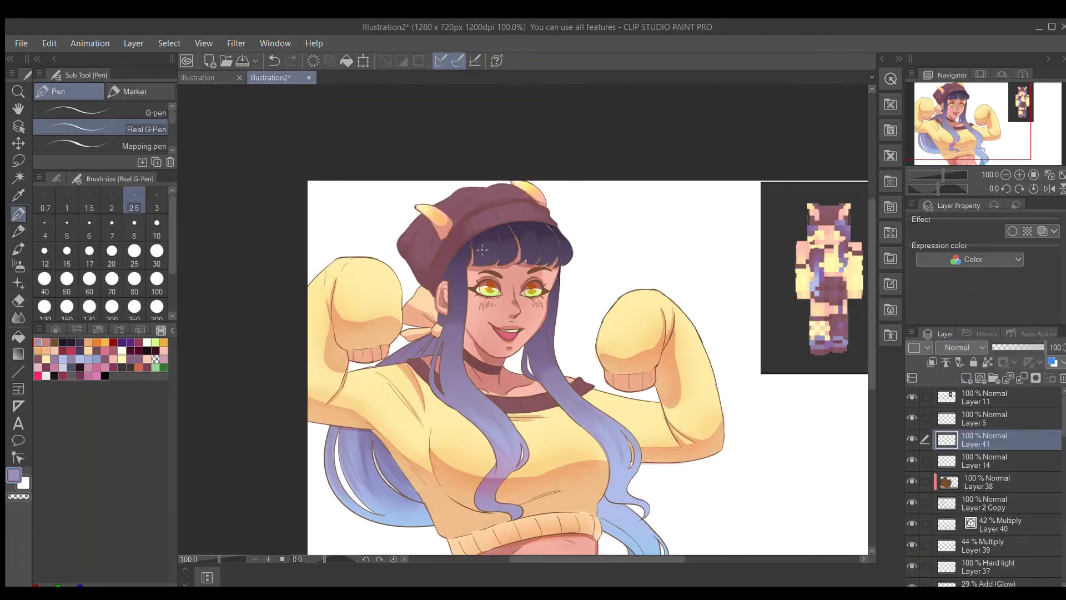
scroll(482, 250, "down", 2)
key("bracketright")
key("bracketright")
key("bracketright")
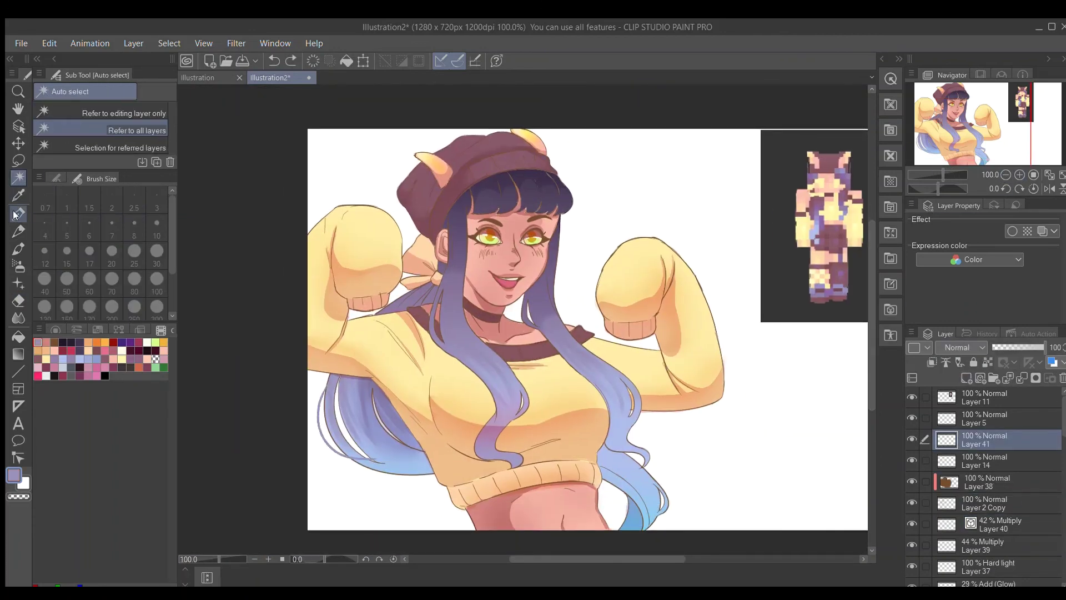
- Draw thin flyaway strands off both front hair locks over the sweater with the Real G-Pen at size 5, using sampled hair colours
left_click(553, 255, "alt")
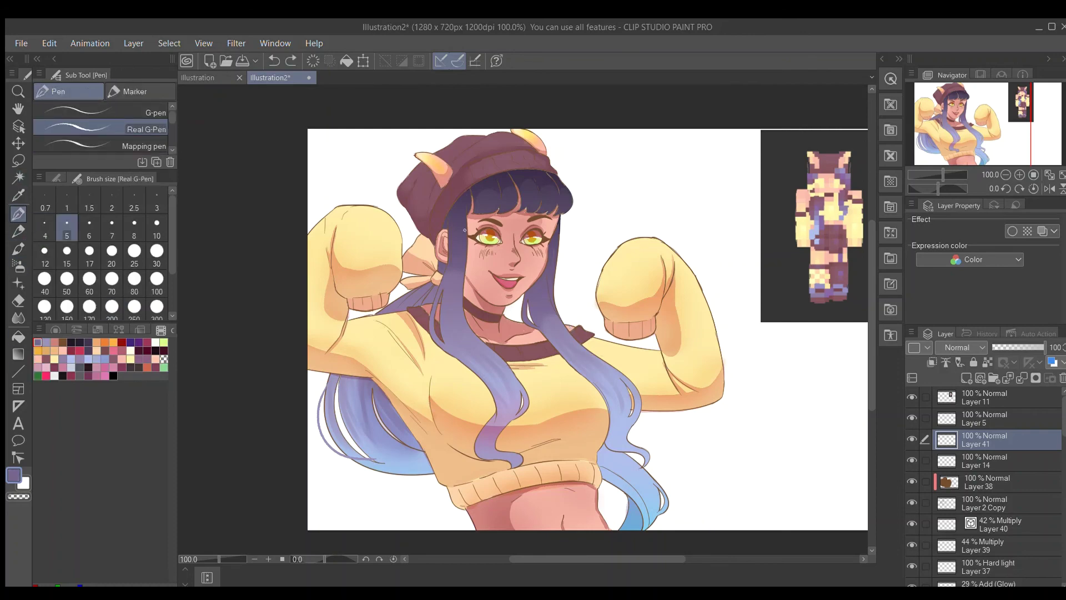
key("ctrl+plus")
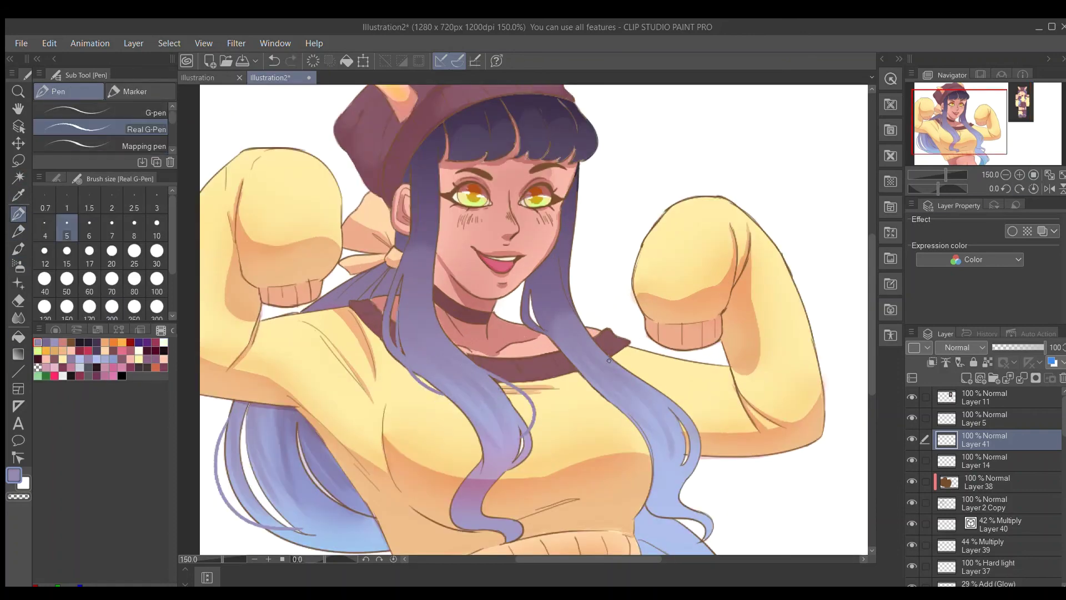
left_click_drag(633, 371, 695, 435)
left_click(529, 300, "alt")
key("ctrl+z")
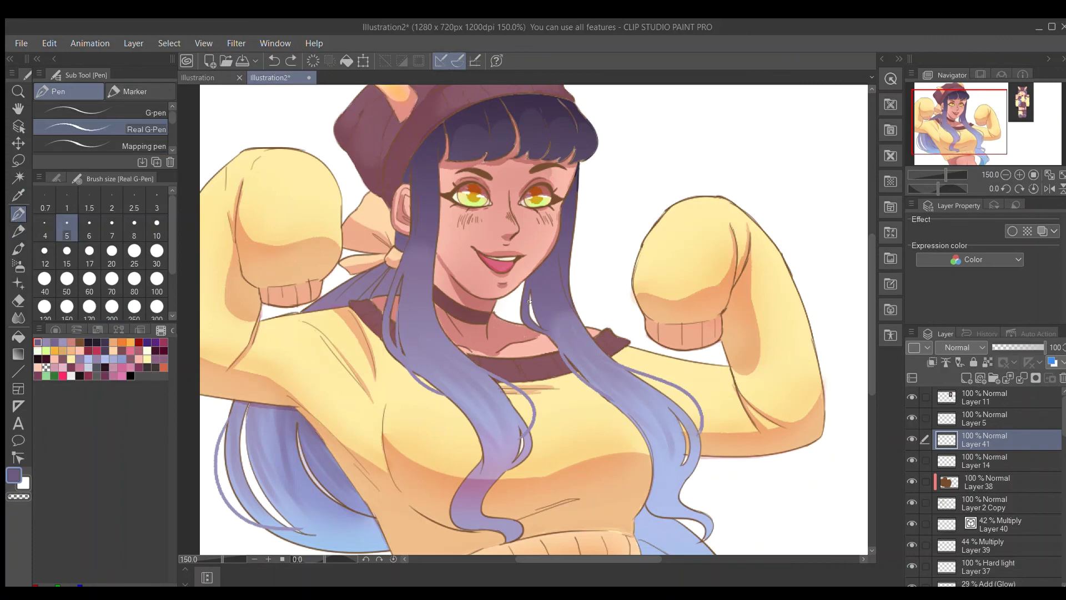
left_click(430, 269, "alt")
key("ctrl+minus")
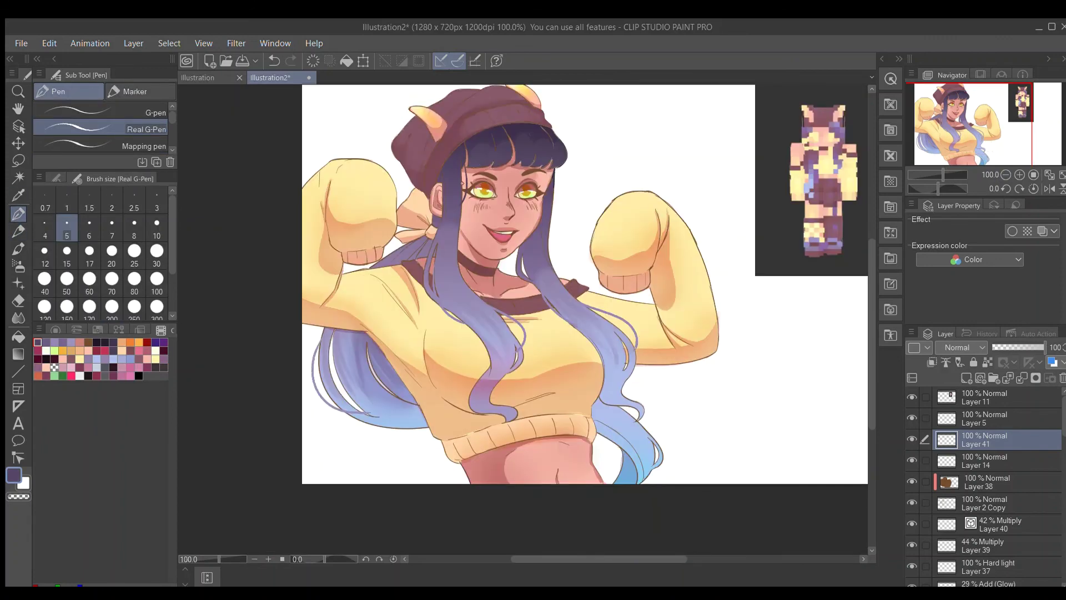
- Add a thin loose strand falling from the bangs beside the face in a sampled hair colour
left_click(430, 270, "alt")
key("ctrl+minus")
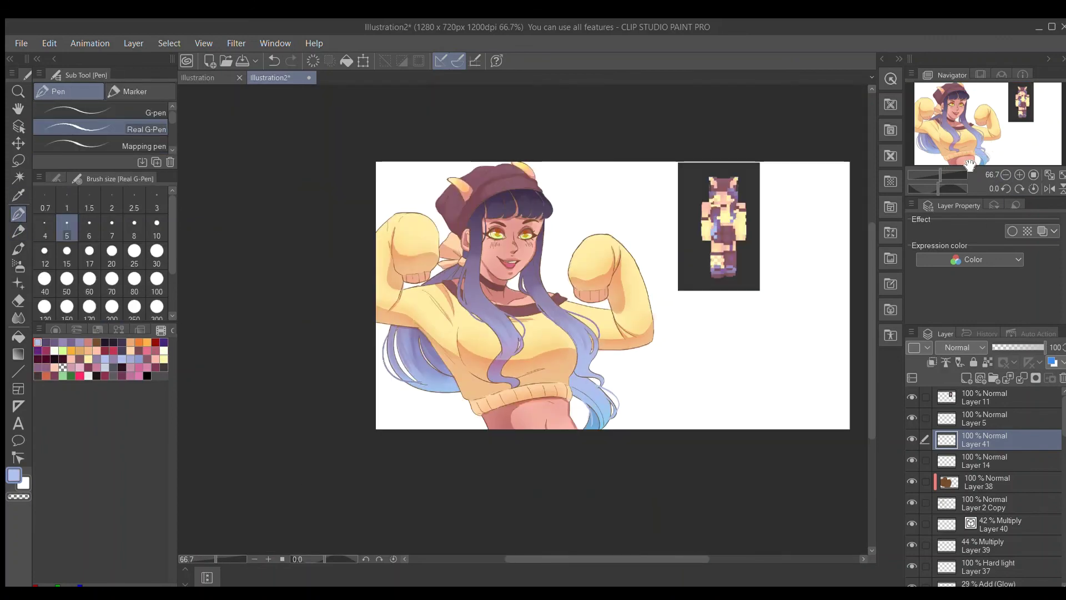
left_click(1019, 175)
key("ctrl+plus")
left_click(239, 278, "alt")
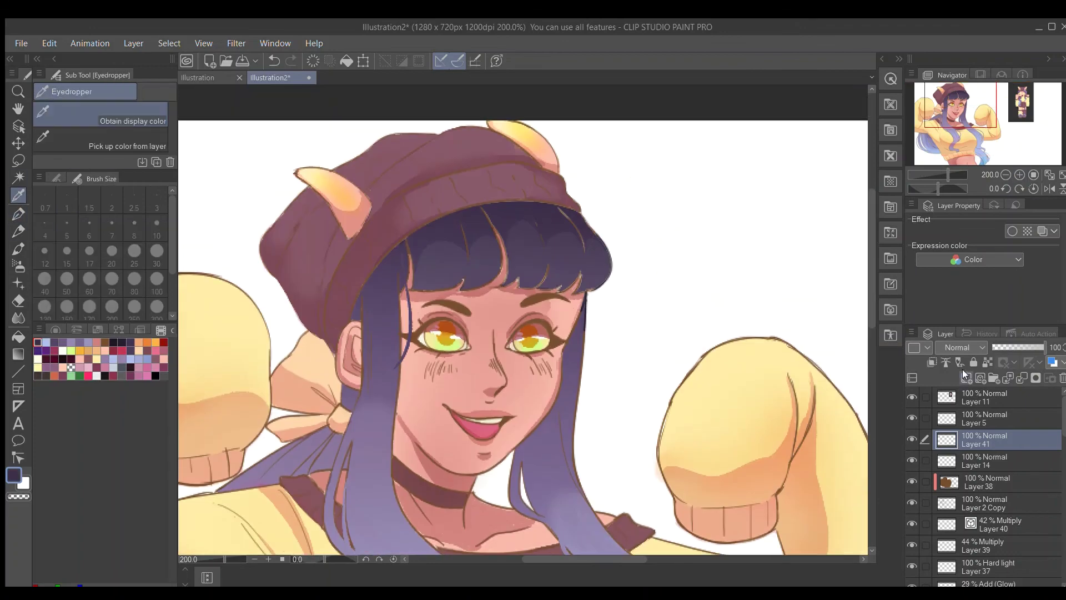
- Redraw the strand lines in the bangs in dark purple at size 3 on a new layer set to Multiply at 53% opacity
key("ctrl+shift+n")
key("ctrl+plus")
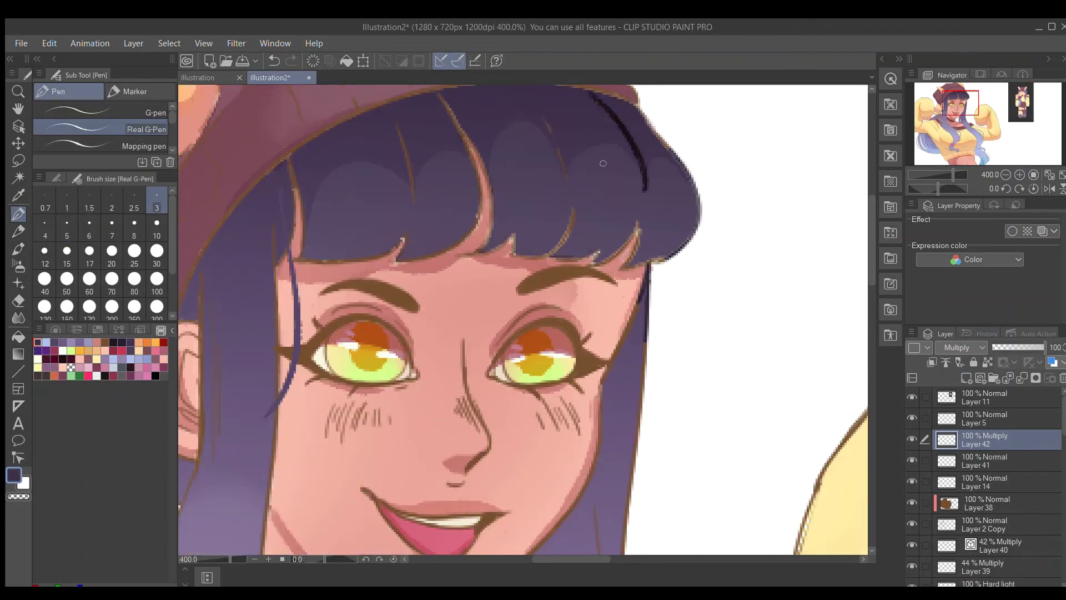
left_click_drag(492, 190, 435, 92)
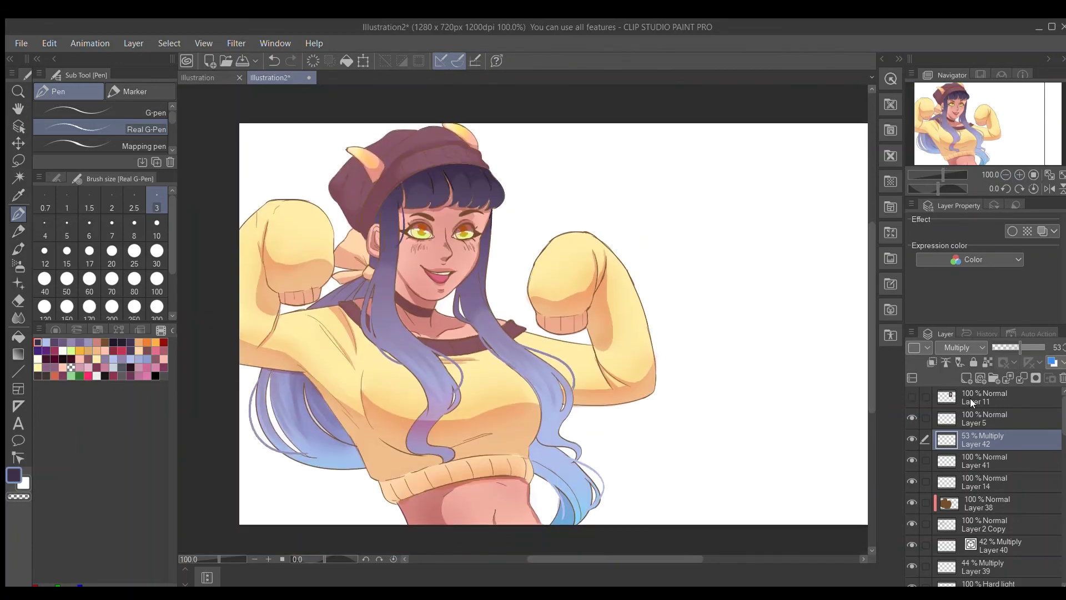
- Paint light periwinkle shine marks on the bangs and a front lock at size 25 on a new layer set to Add (Glow), 23% opacity
left_click(966, 378)
left_click(46, 343)
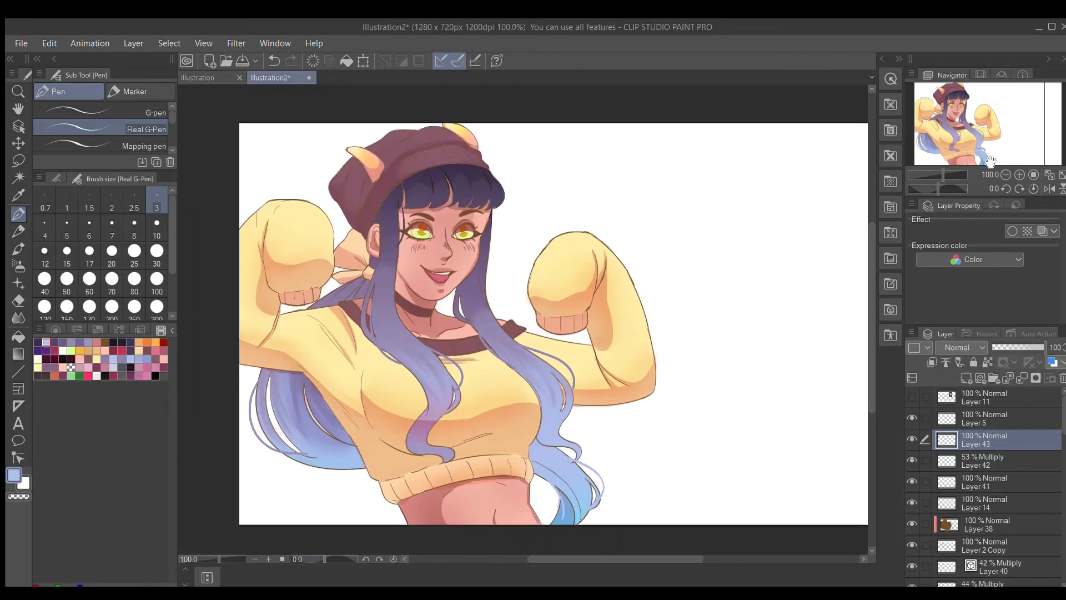
key("ctrl+plus")
left_click(134, 250)
left_click_drag(364, 116, 365, 138)
left_click_drag(397, 382, 396, 433)
left_click(963, 347)
left_click_drag(1044, 347, 1004, 347)
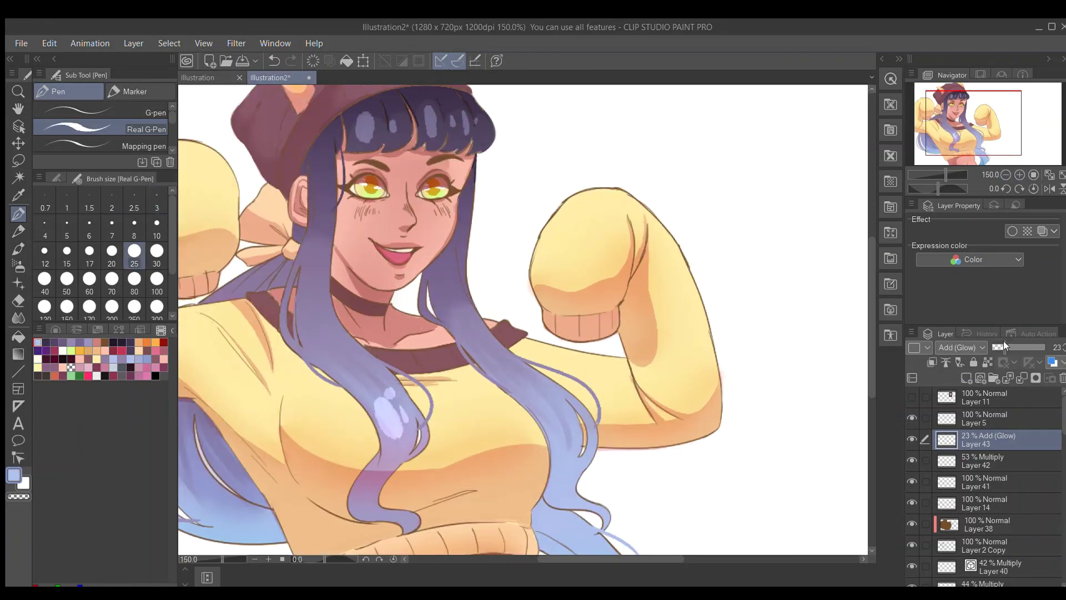
- Extend the glow highlights to the back hair and remaining long locks, reducing the Real G-Pen to size 15
scroll(565, 410, "down", 3)
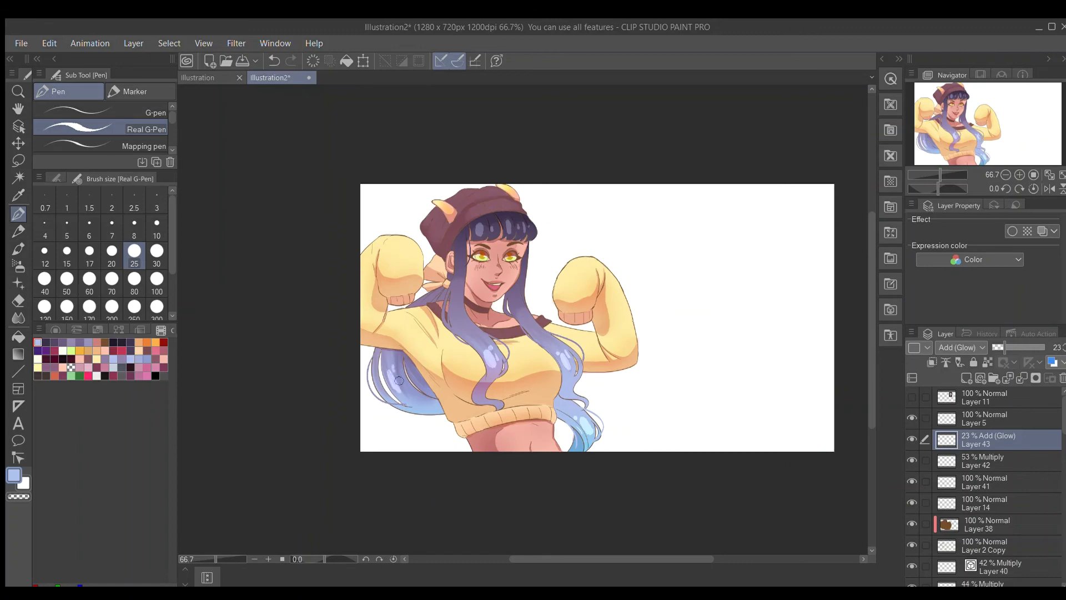
key("bracketleft")
key("bracketleft")
key("bracketleft")
key("ctrl+alt+0")
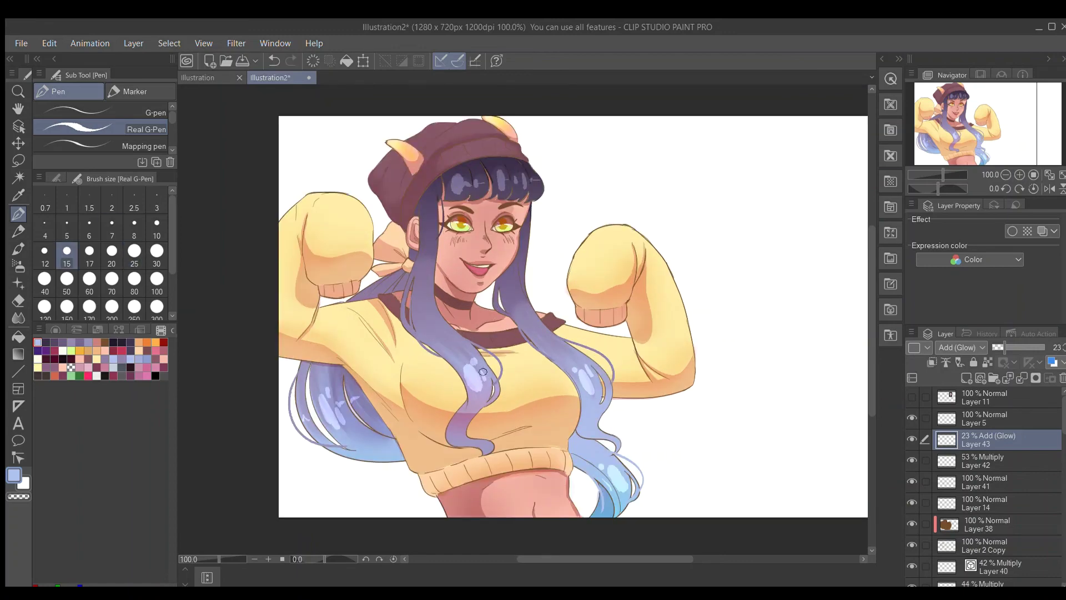
scroll(868, 293, "up", 1)
- Switch to the colour wheel, set the pen size to 60 and add a new layer at the top of the stack
left_click(109, 328)
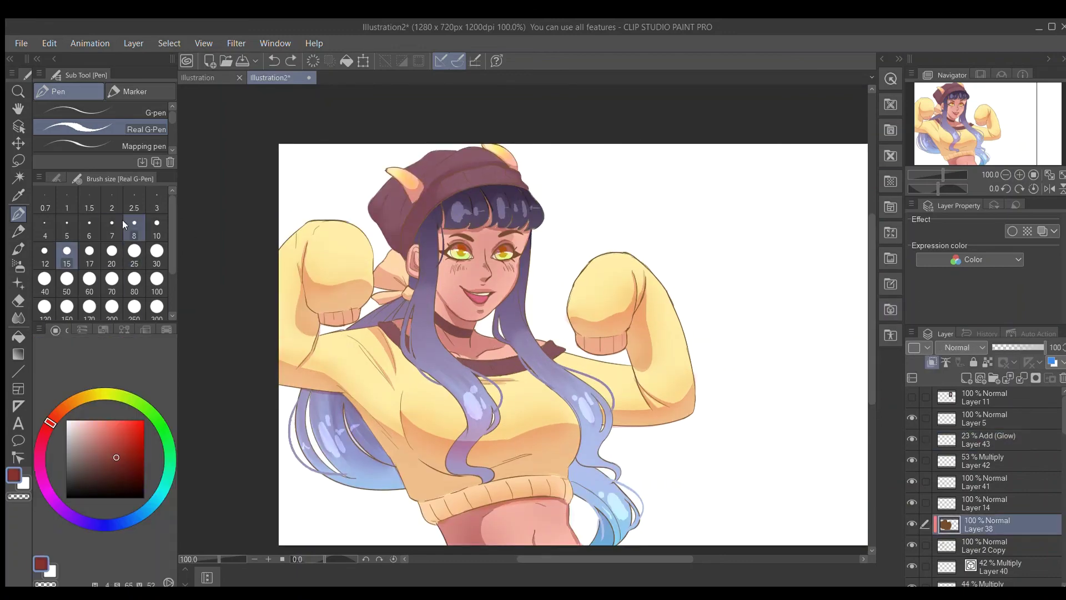
left_click(98, 277)
key("ctrl+minus")
key("ctrl+shift+n")
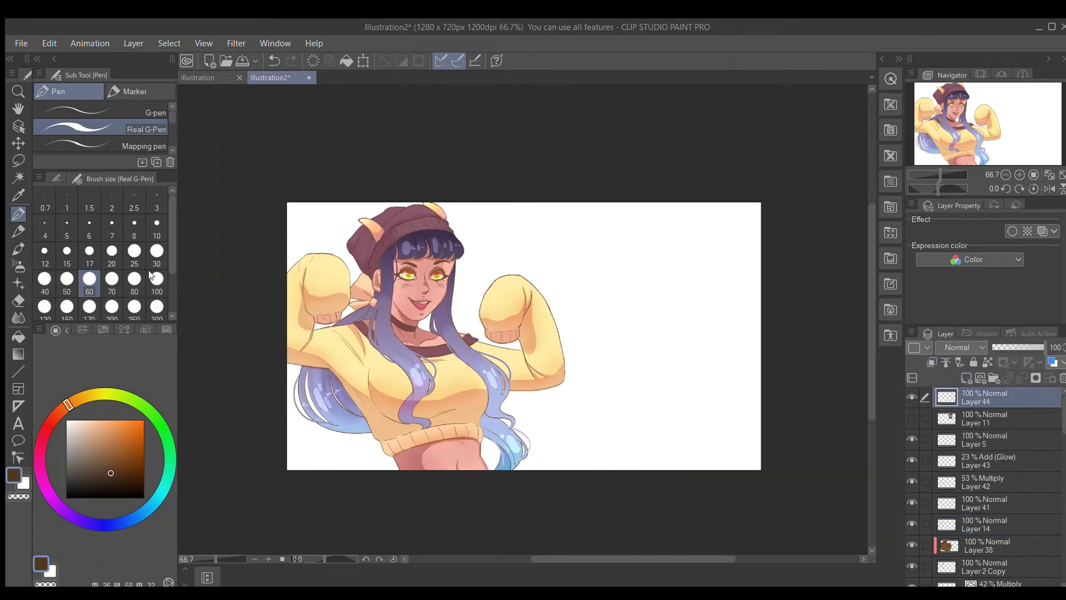
- Try a light orange foreground-to-transparent gradient over the character, testing different blending modes such as Darker color
key("g")
left_click(110, 423)
left_click_drag(750, 333, 500, 333)
key("ctrl+z")
left_click_drag(294, 211, 611, 388)
scroll(960, 340, "down", 3)
key("ctrl+alt+0")
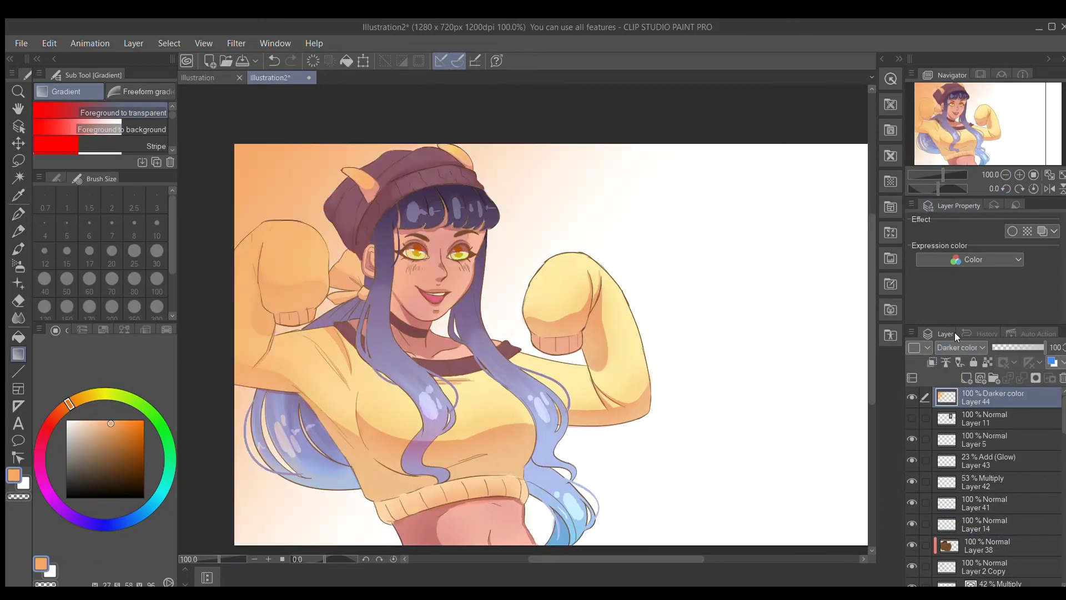
key("ctrl+z")
- Lay a magenta-pink gradient diagonally over the character, set it to Overlay at 39% opacity, and add a new layer above it
left_click(39, 454)
left_click(121, 440)
left_click_drag(250, 167, 555, 444)
scroll(961, 347, "down", 11)
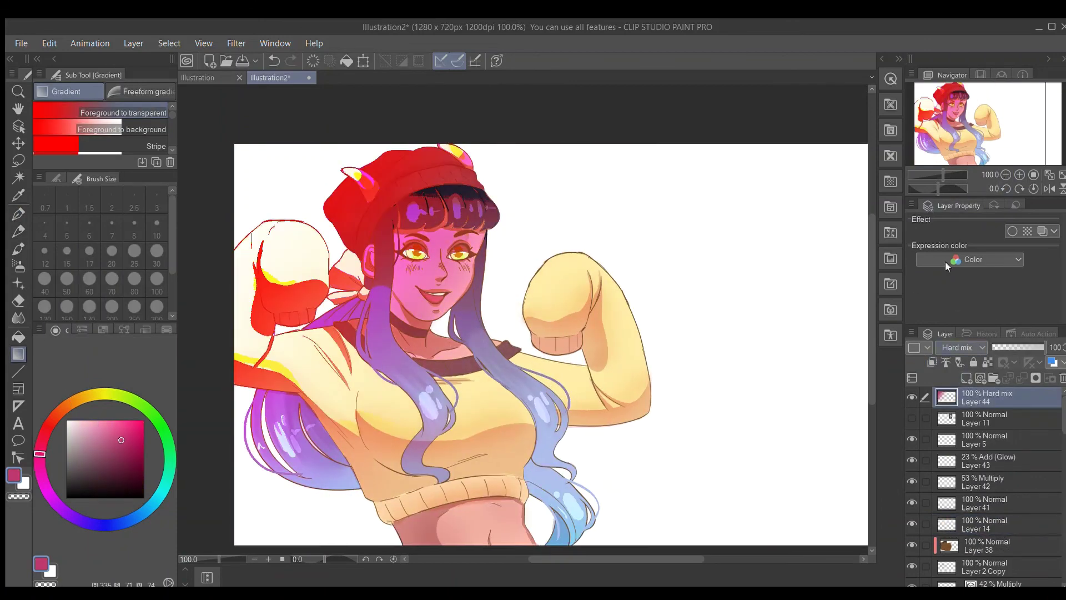
key("ctrl+minus")
left_click_drag(1038, 347, 1012, 347)
key("ctrl+shift+n")
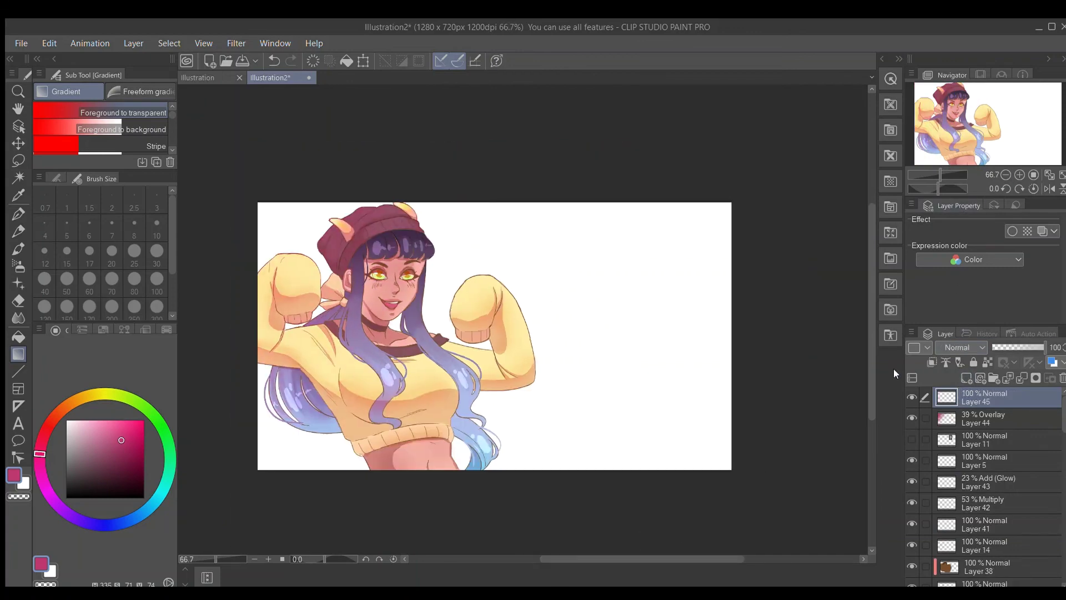
- Try a light pink stroke in the empty area beside the character with the Real G-Pen at size 50
key("ctrl+alt+0")
key("p")
left_click(911, 396)
left_click_drag(491, 194, 575, 322)
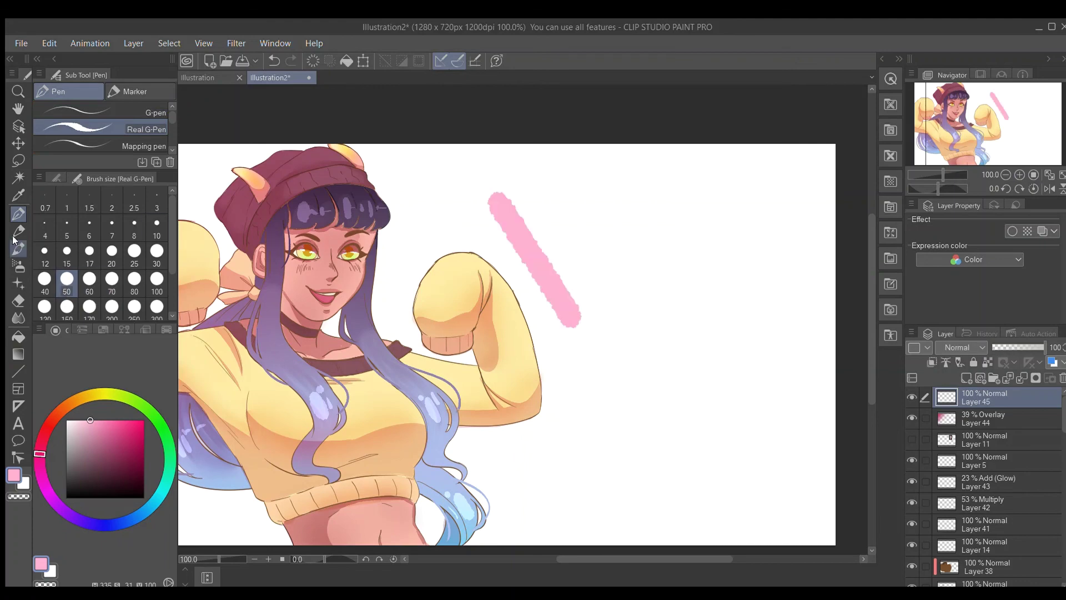
key("ctrl+z")
- Try hand-lettering a large light pink B beside the character with the Mechanical pencil at size 17
left_click(19, 231)
left_click(44, 238)
left_click_drag(525, 201, 561, 289)
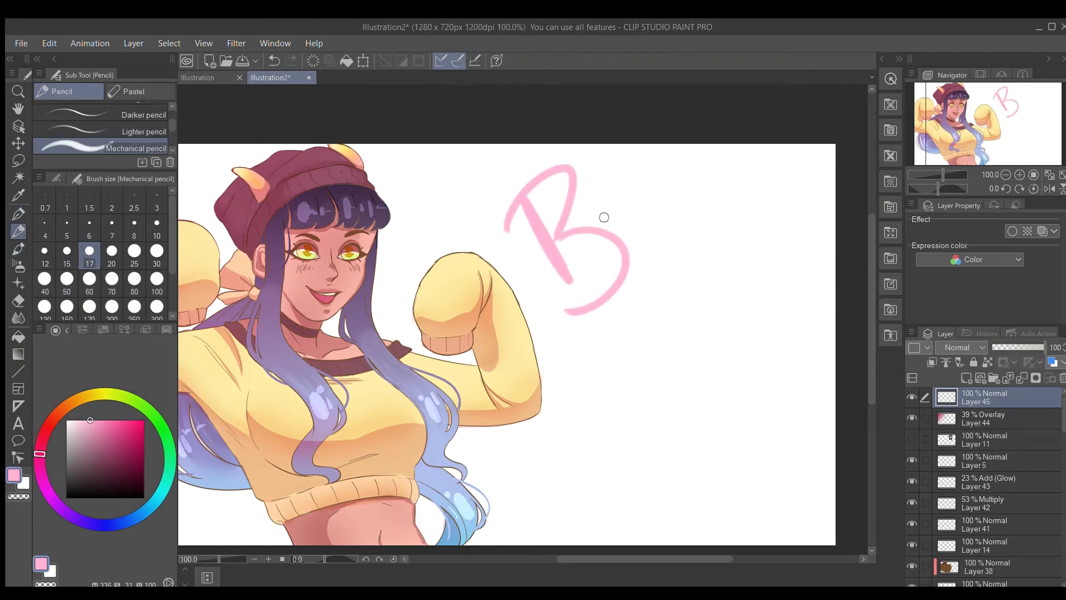
key("ctrl+z")
key("ctrl+z")
key("ctrl+z")
- Draw a heart with a heartbeat line over the sleeve in dark magenta with the size 5 Real G-Pen, and lower its opacity to 26%
key("ctrl+plus")
key("p")
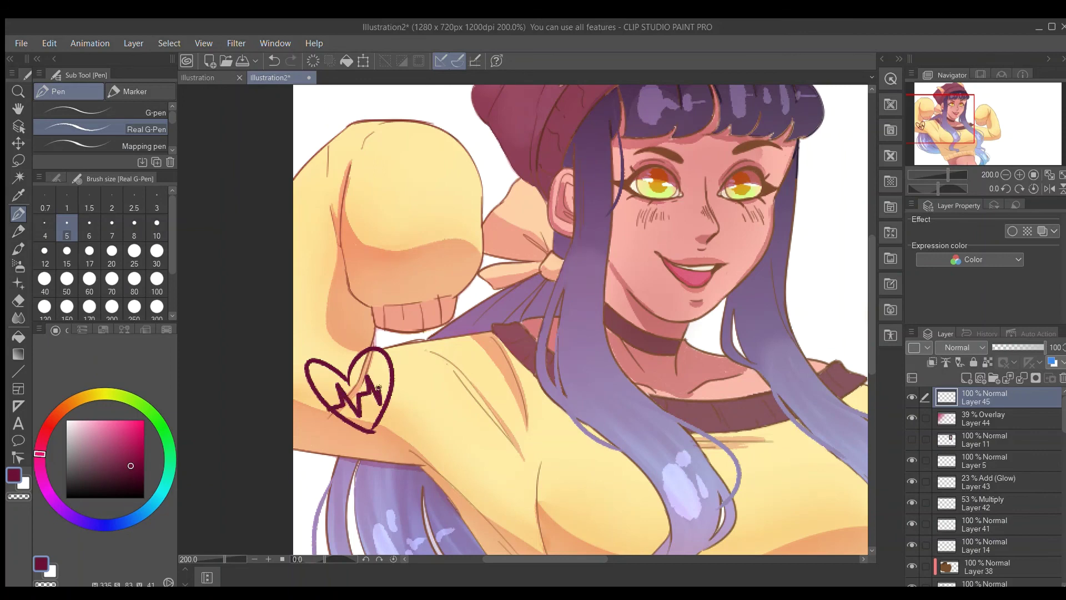
left_click_drag(1043, 347, 998, 347)
key("ctrl+alt+0")
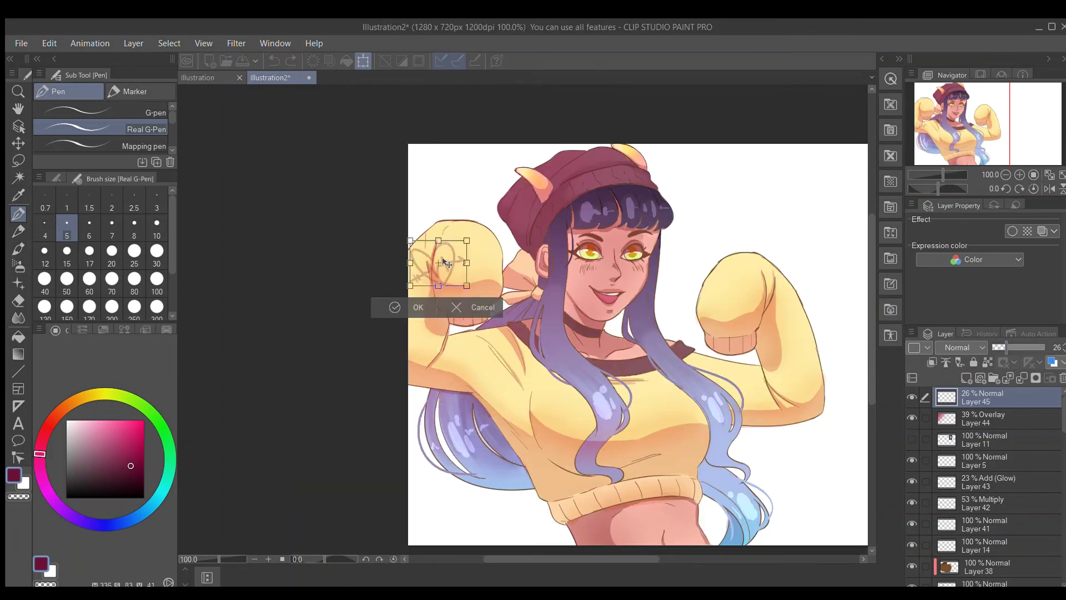
key("ctrl+plus")
- Add salmon-pink blush to both cheeks with the Mechanical pencil at size 60 on a new layer below Layer 2 Copy, and soften it with Blur
key("p")
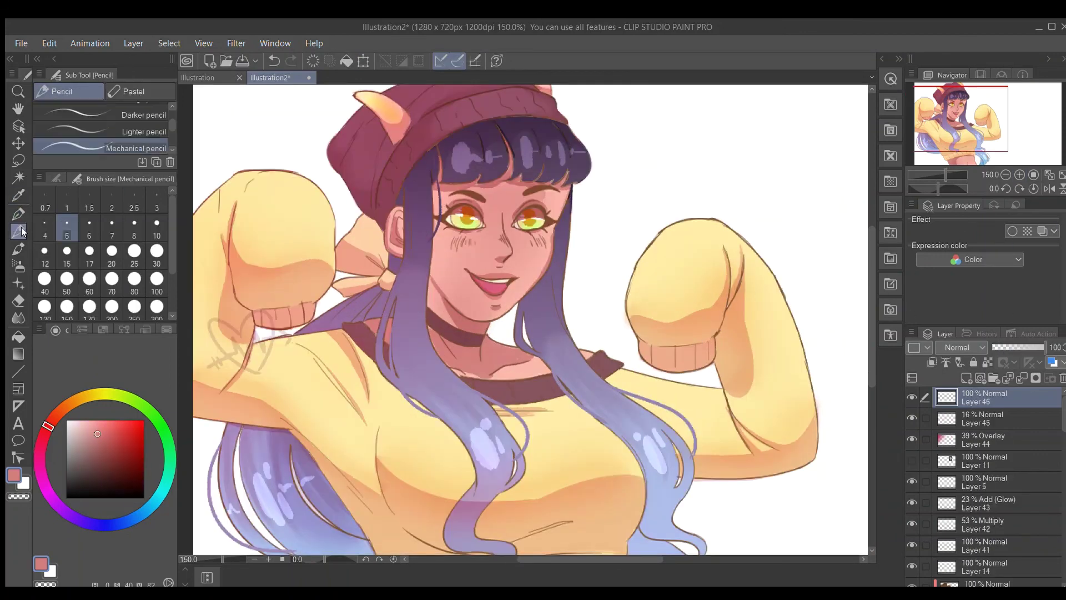
scroll(989, 472, "down", 3)
left_click(989, 485)
left_click(912, 462)
left_click(913, 463)
left_click(966, 378)
left_click(89, 278)
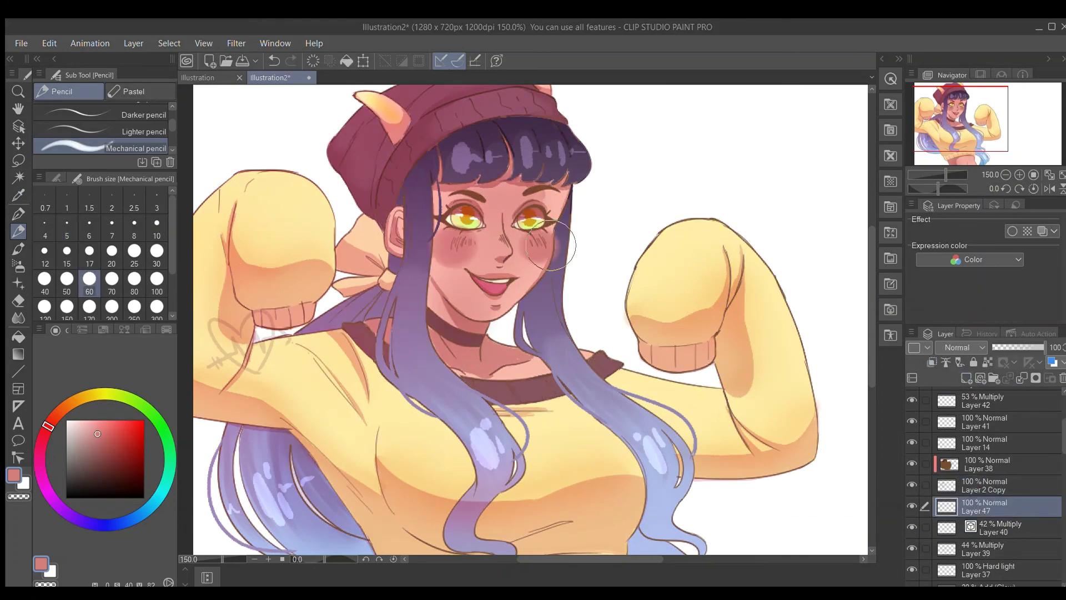
key("j")
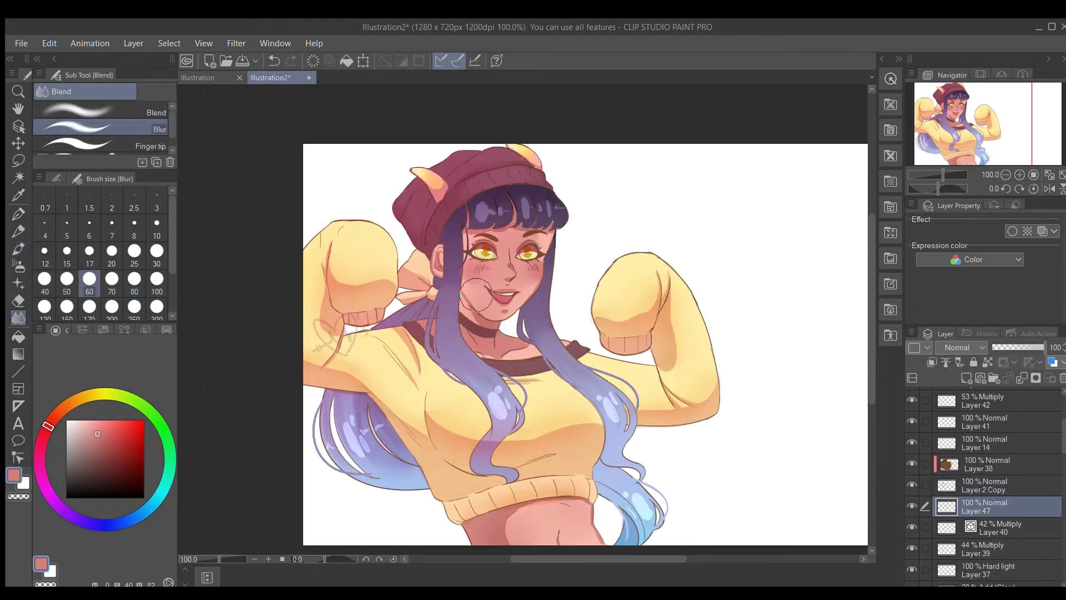